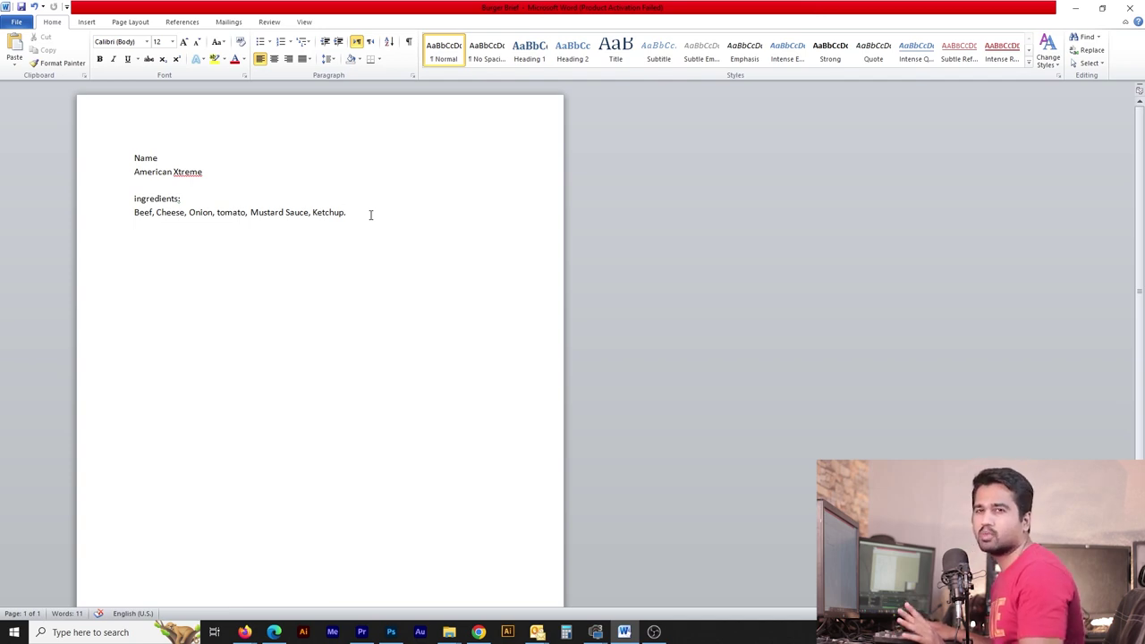
# Step: Add a full stop after 'Ketchup' at the end of the ingredients line in the brief
pyautogui.write('.pexels.com')
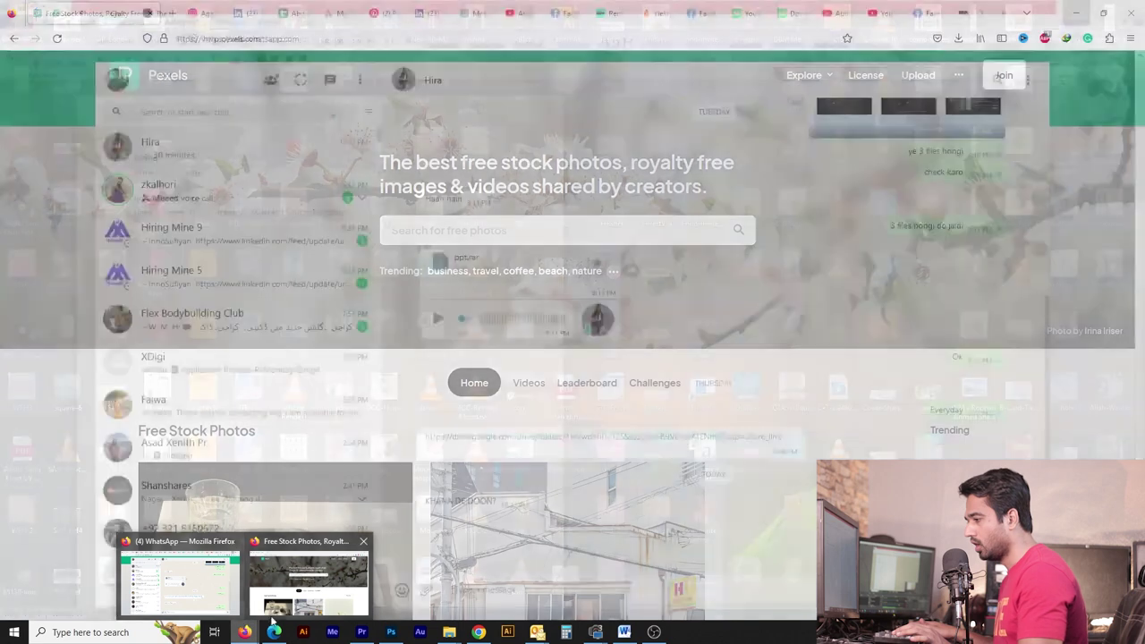
pyautogui.moveTo(244, 633)
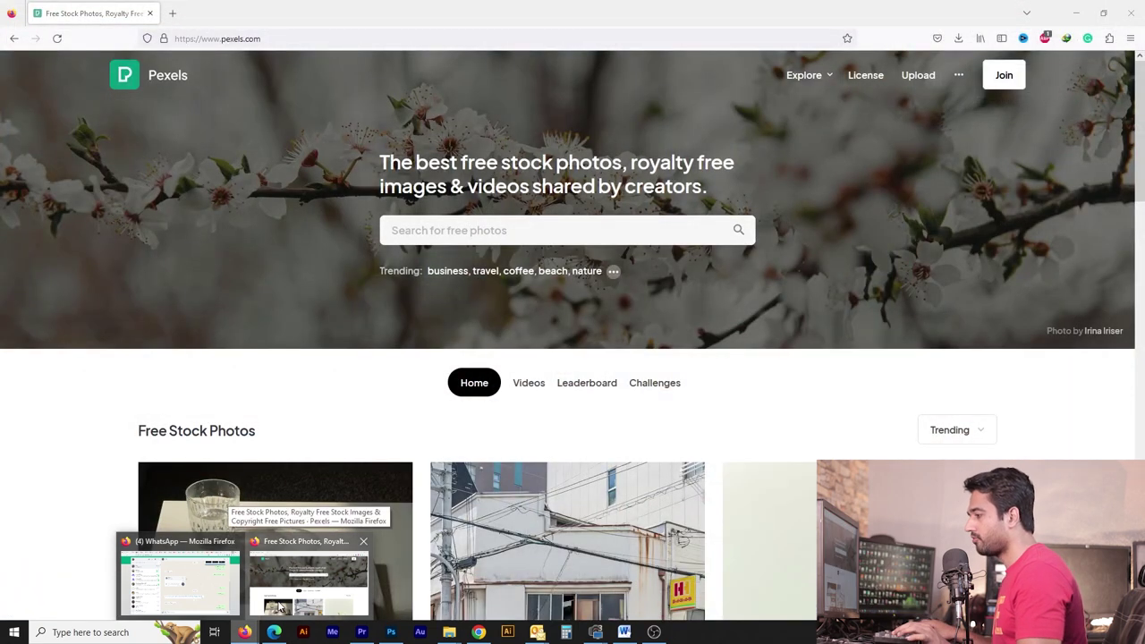
# Step: Search Pexels for 'burger' photos
pyautogui.click(278, 607)
pyautogui.click(418, 233)
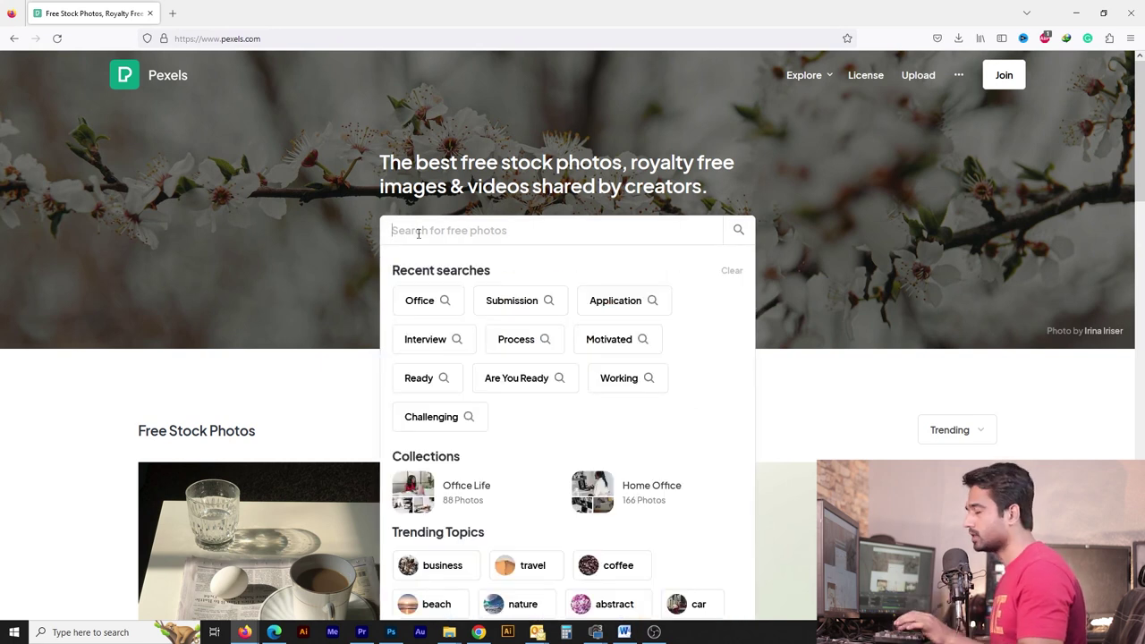
pyautogui.write('b')
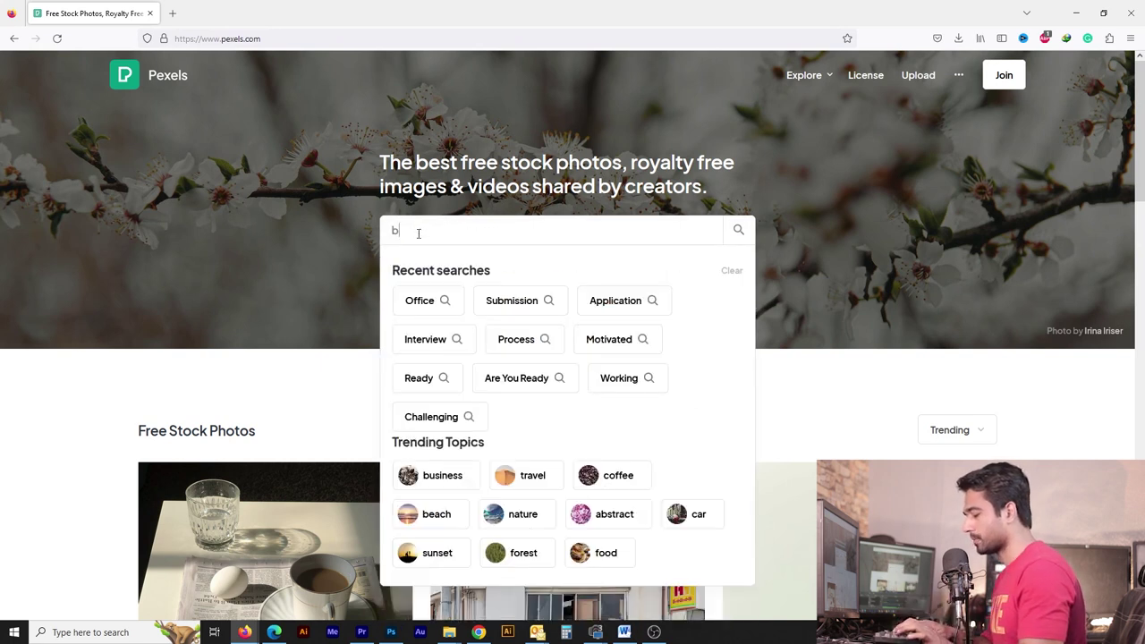
pyautogui.write('urger')
pyautogui.press('Return')
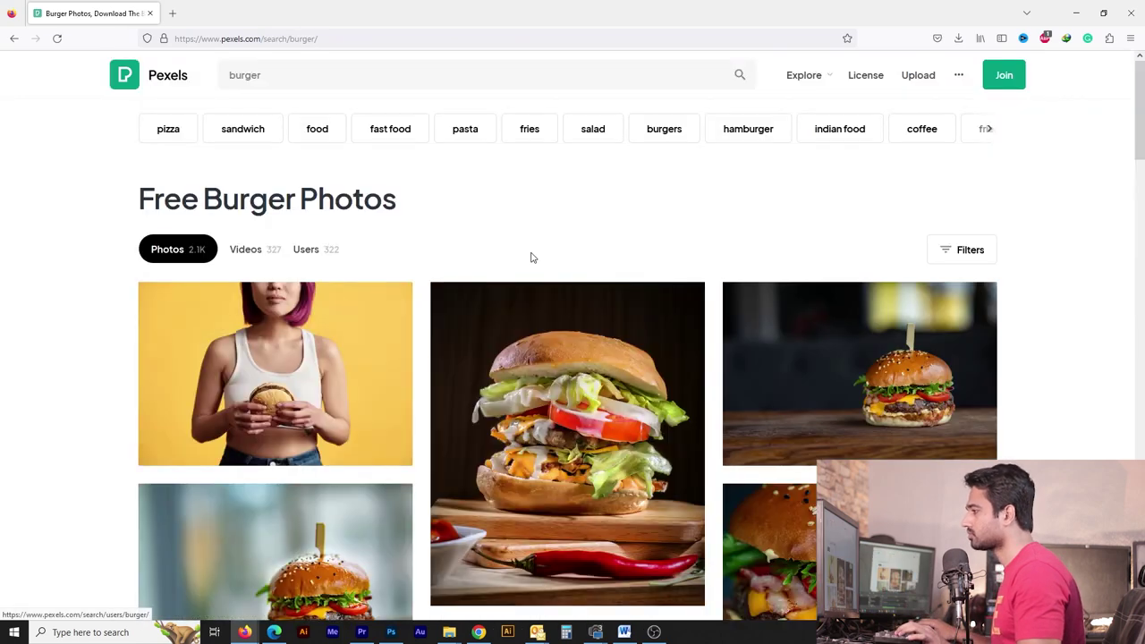
# Step: Scroll the burger results and open 'Burger in Yellow Case' in a new tab
pyautogui.scroll(-3, 531, 256)
pyautogui.scroll(-5, 555, 313)
pyautogui.scroll(-5, 578, 361)
pyautogui.scroll(-3, 579, 362)
pyautogui.scroll(-2, 578, 363)
pyautogui.scroll(-3, 578, 365)
pyautogui.scroll(-3, 580, 367)
pyautogui.scroll(-2, 579, 366)
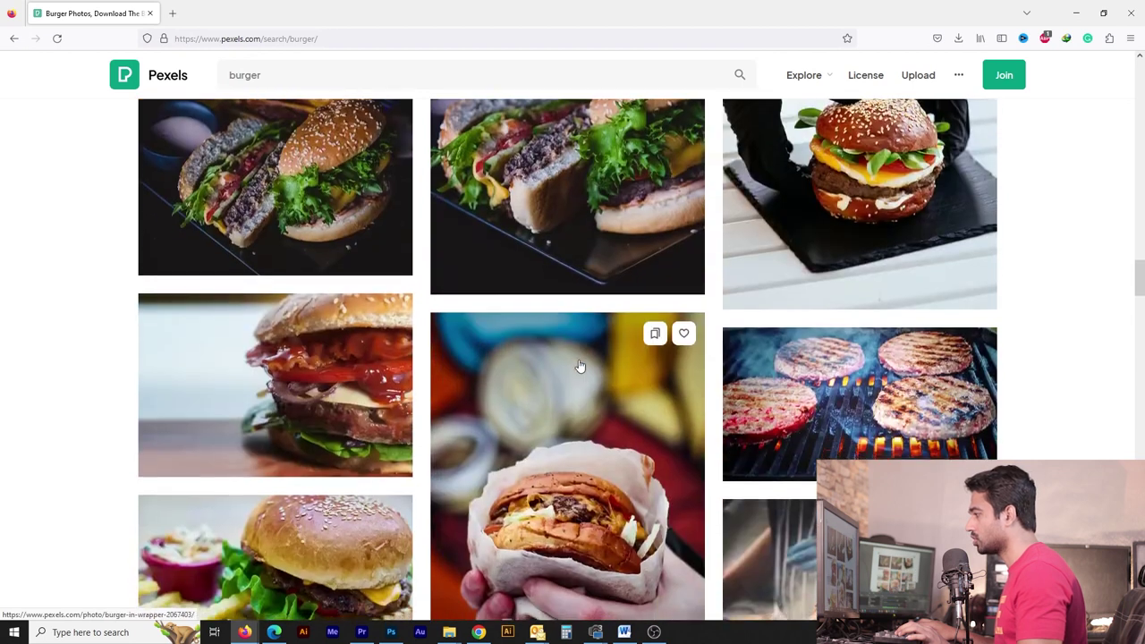
pyautogui.scroll(-3, 580, 367)
pyautogui.scroll(-3, 580, 367)
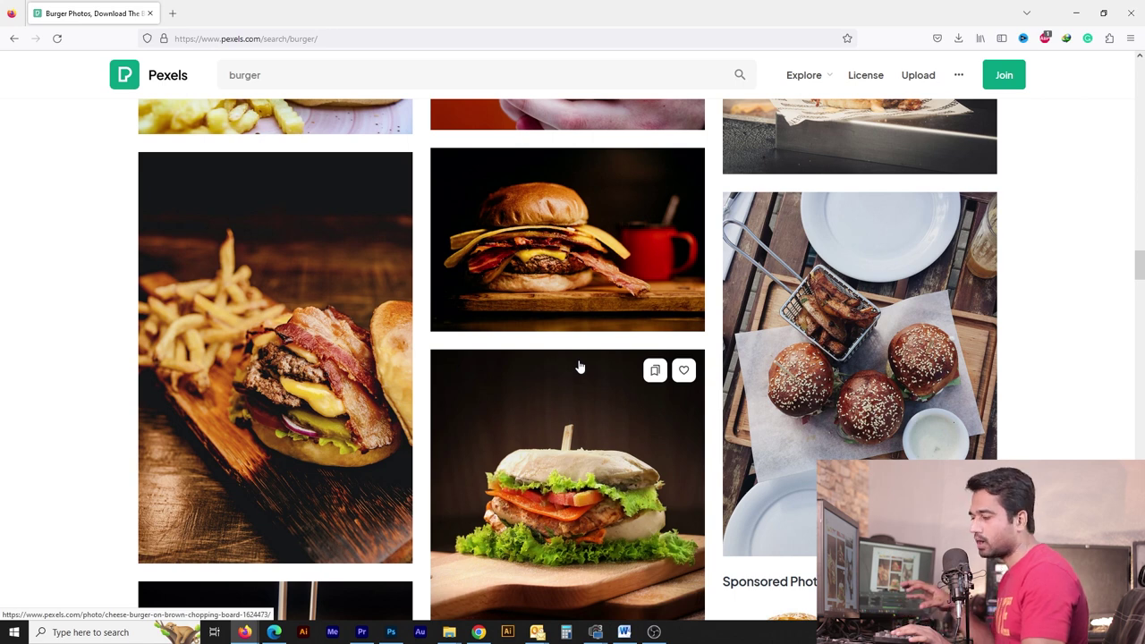
pyautogui.scroll(-3, 588, 369)
pyautogui.scroll(-5, 585, 391)
pyautogui.scroll(-5, 585, 396)
pyautogui.scroll(-5, 639, 430)
pyautogui.scroll(10, 775, 394)
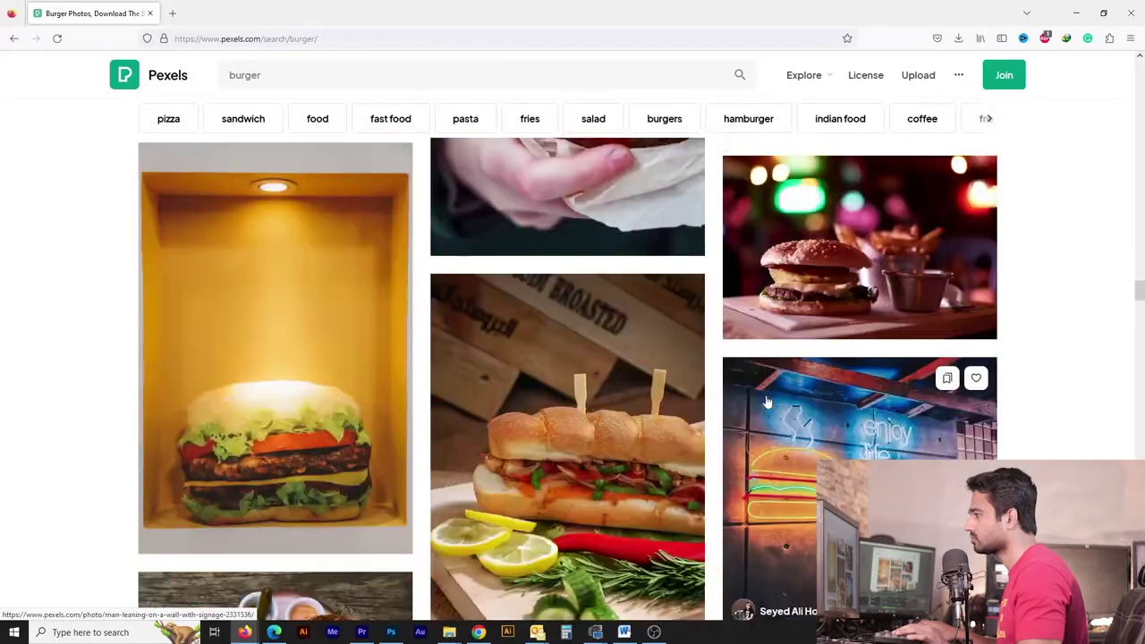
pyautogui.middleClick(235, 281)
# Step: Scroll further and open 'A Burger on a Flat Surface' in a new tab
pyautogui.scroll(-4, 236, 281)
pyautogui.scroll(-10, 711, 437)
pyautogui.scroll(-5, 712, 436)
pyautogui.scroll(-5, 711, 437)
pyautogui.scroll(-5, 712, 437)
pyautogui.moveTo(1139, 390); pyautogui.dragTo(1130, 447)
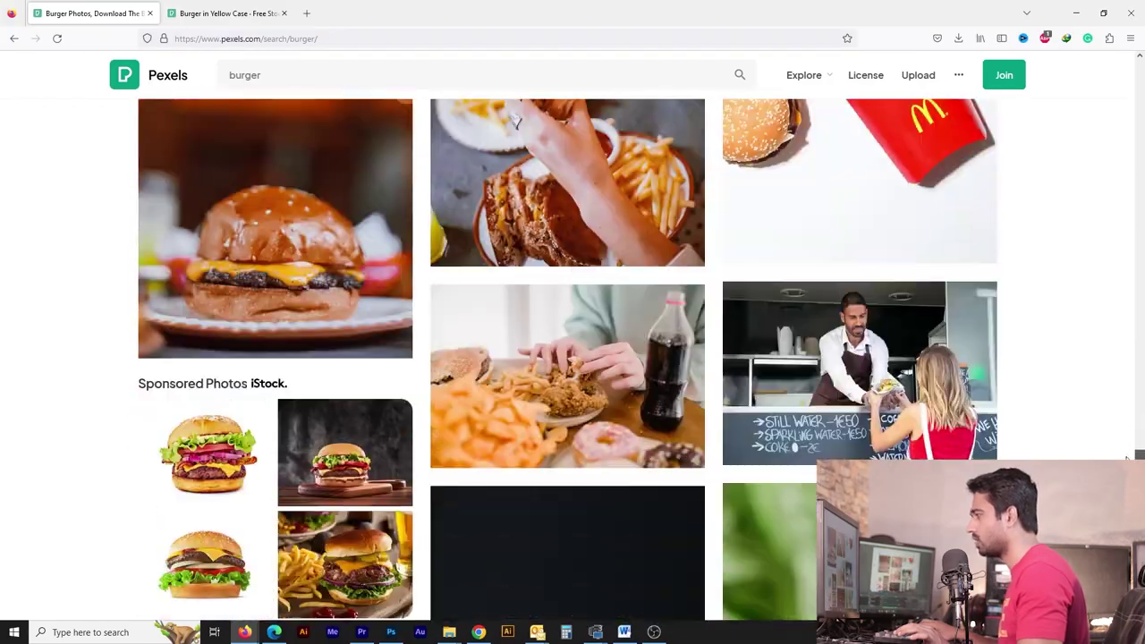
pyautogui.scroll(-5, 486, 325)
pyautogui.middleClick(486, 325)
pyautogui.scroll(-5, 877, 434)
pyautogui.scroll(-5, 877, 435)
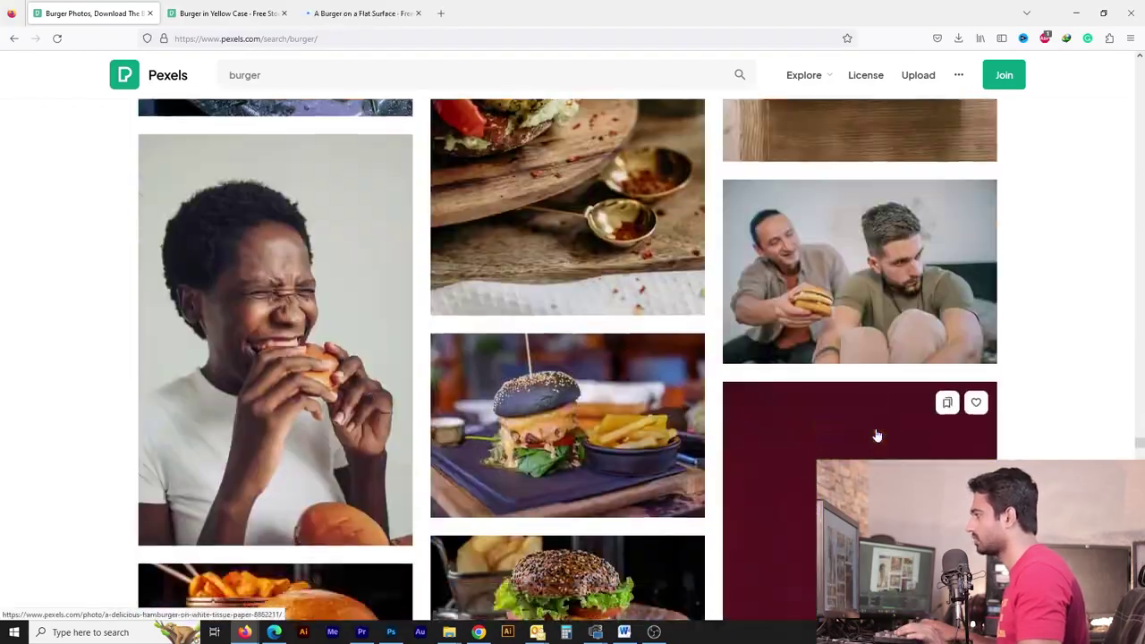
pyautogui.scroll(-3, 877, 435)
pyautogui.scroll(-5, 877, 435)
pyautogui.scroll(-5, 877, 435)
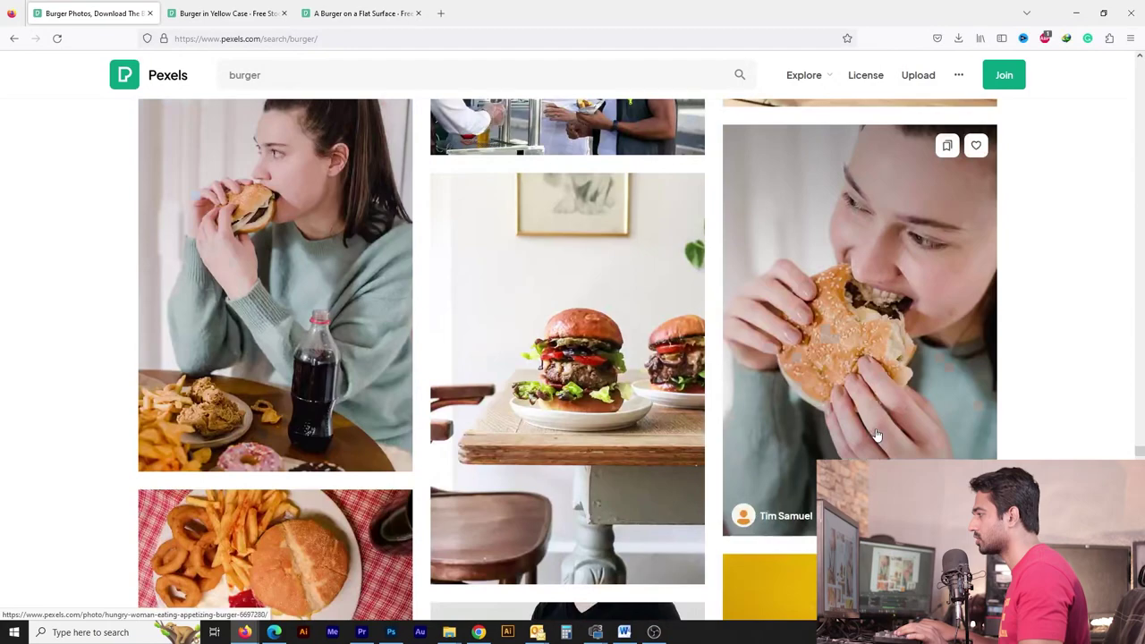
pyautogui.scroll(-4, 877, 434)
pyautogui.scroll(-5, 877, 435)
pyautogui.scroll(-5, 877, 435)
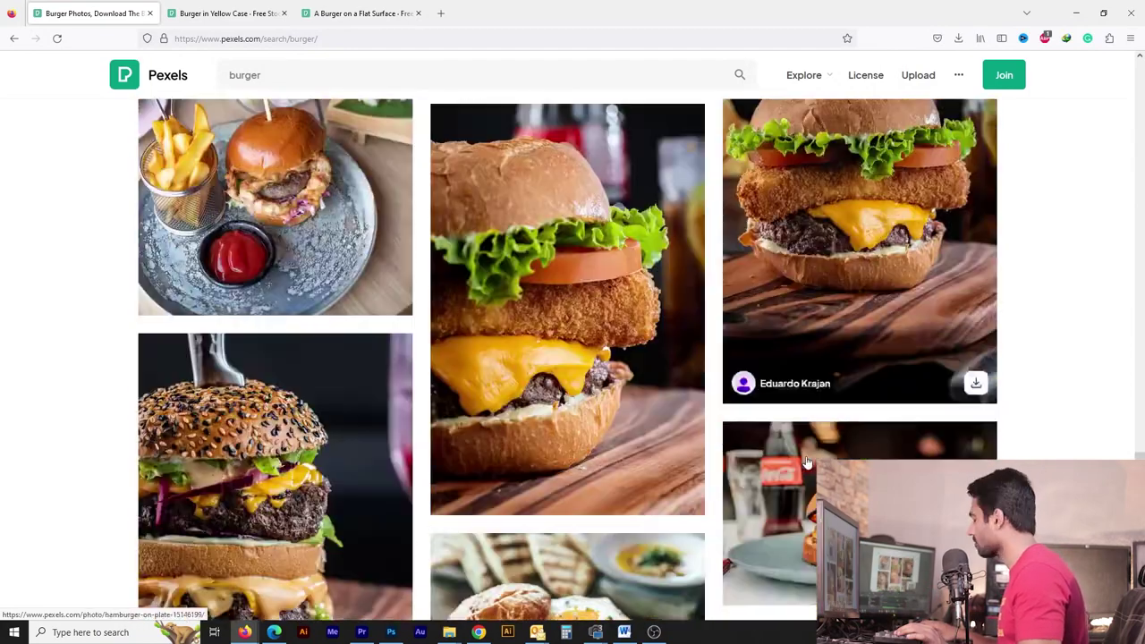
pyautogui.scroll(-5, 984, 443)
pyautogui.scroll(-3, 1107, 450)
pyautogui.scroll(15, 1107, 450)
# Step: From the flat-surface burger page, open two close-up burger photos in new tabs
pyautogui.scroll(5, 1107, 450)
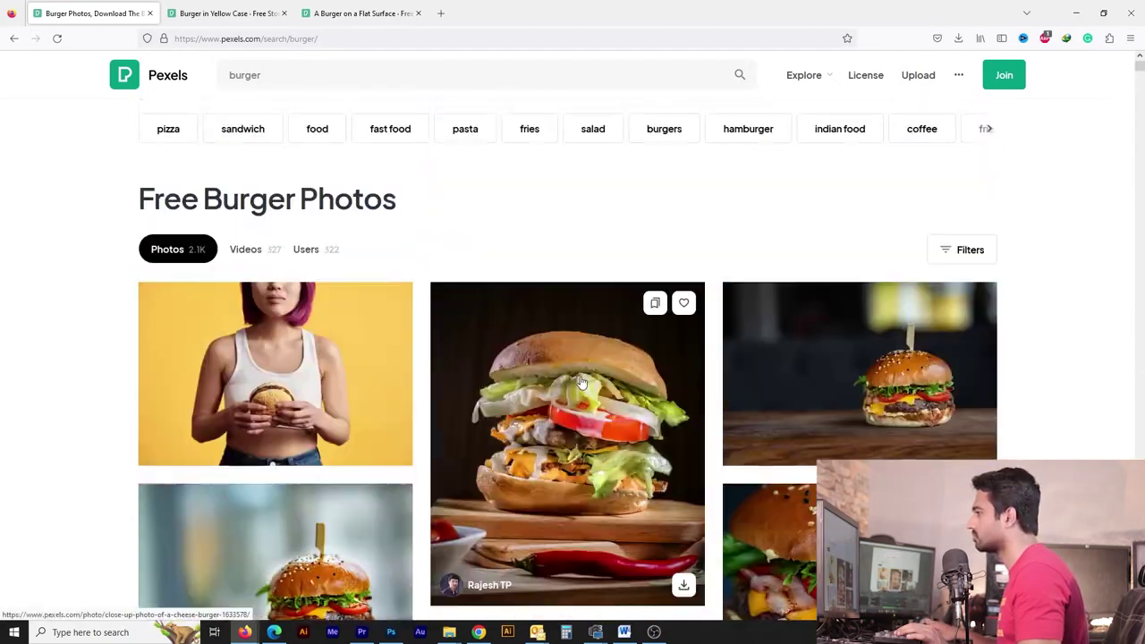
pyautogui.click(358, 13)
pyautogui.scroll(-10, 624, 375)
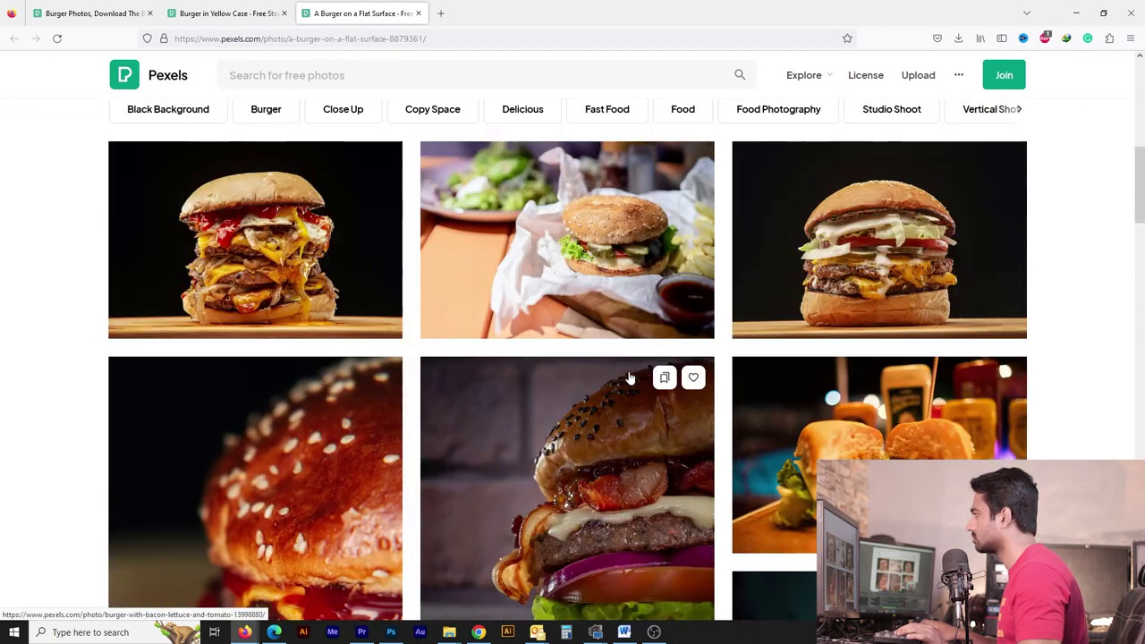
pyautogui.middleClick(886, 242)
pyautogui.middleClick(342, 224)
pyautogui.hotkey('ctrl', 'Tab')
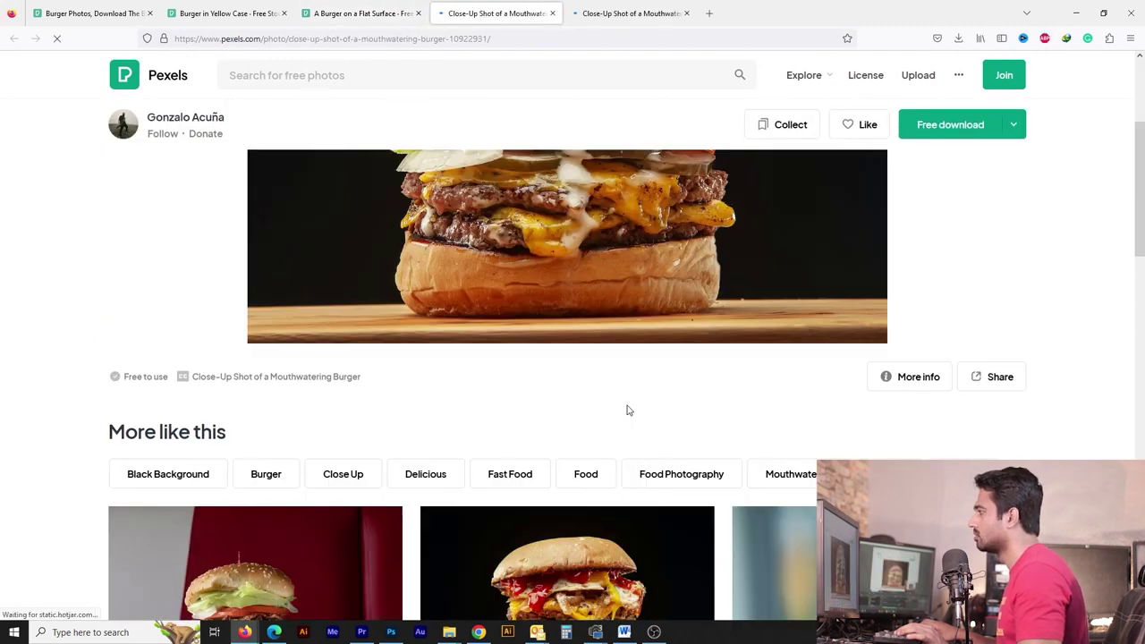
# Step: Browse the close-up burger photos and open two more in their own tabs
pyautogui.scroll(-5, 627, 410)
pyautogui.scroll(-5, 628, 411)
pyautogui.scroll(-5, 627, 411)
pyautogui.scroll(-5, 629, 427)
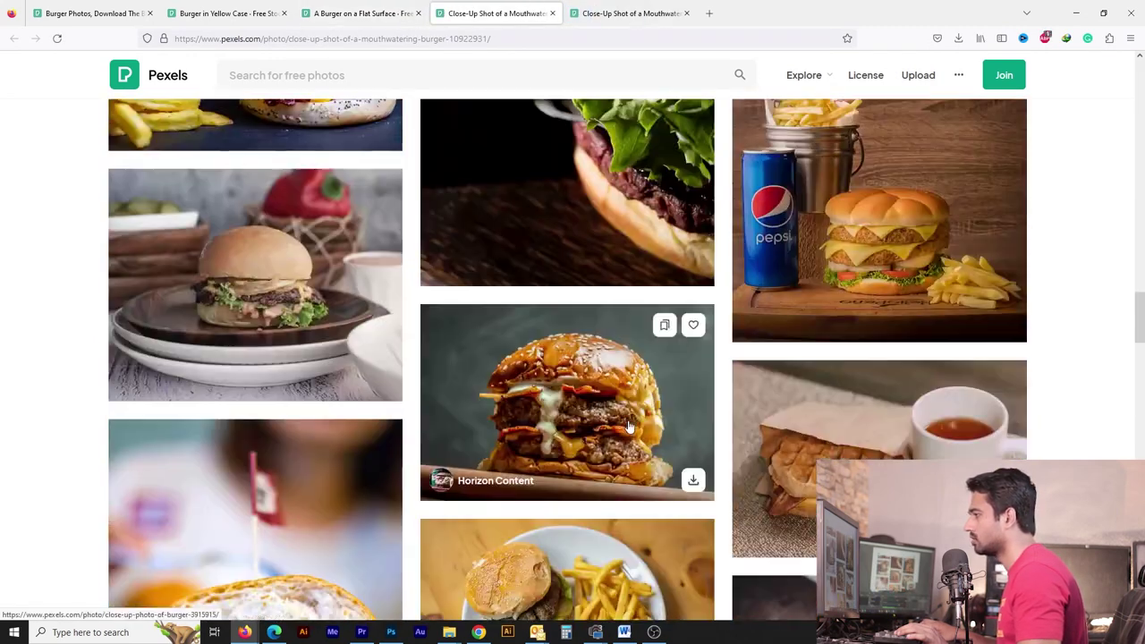
pyautogui.scroll(1, 629, 428)
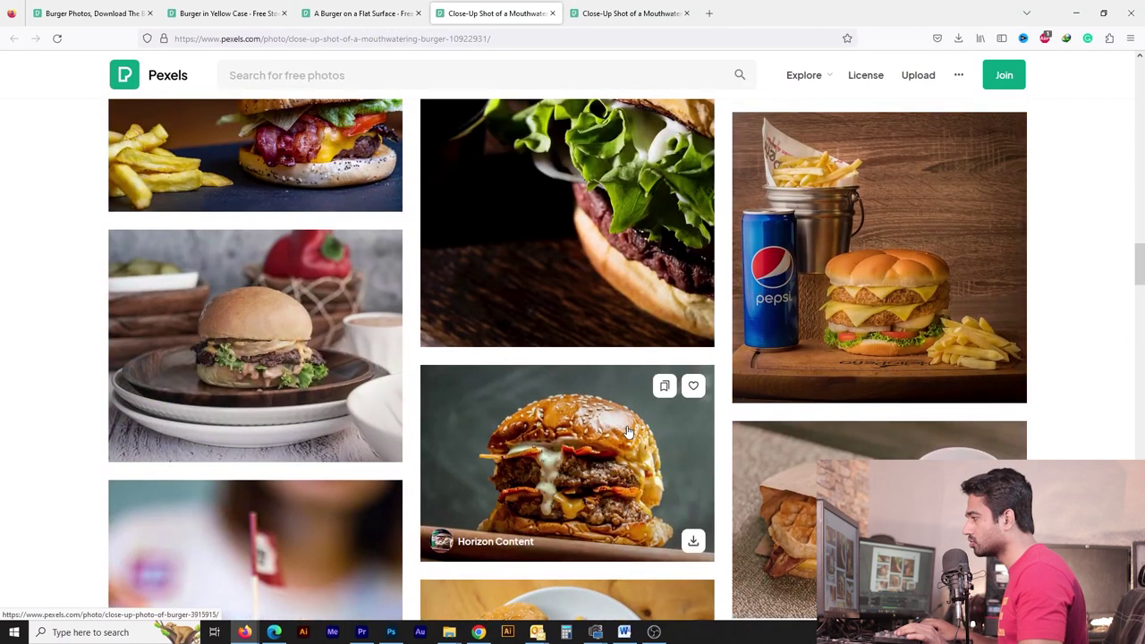
pyautogui.scroll(-5, 493, 502)
pyautogui.scroll(-5, 493, 503)
pyautogui.scroll(-5, 493, 503)
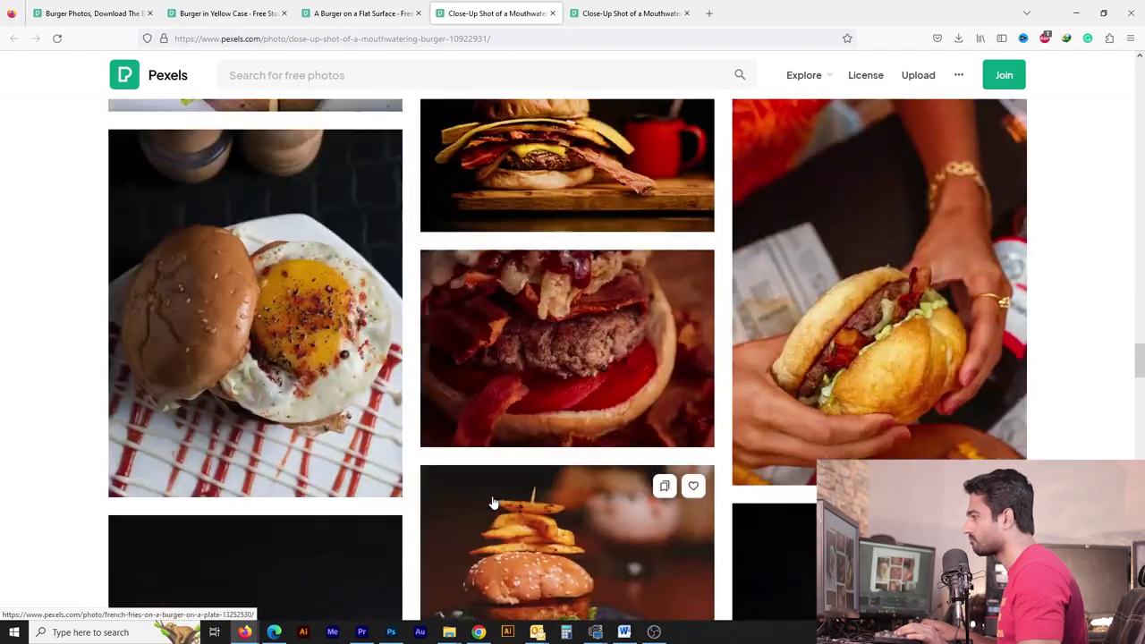
pyautogui.scroll(-5, 493, 503)
pyautogui.scroll(-5, 493, 503)
pyautogui.scroll(-5, 493, 503)
pyautogui.scroll(-5, 494, 501)
pyautogui.scroll(-5, 498, 497)
pyautogui.scroll(-2, 497, 498)
pyautogui.hotkey('ctrl', 'Tab')
pyautogui.scroll(-10, 692, 442)
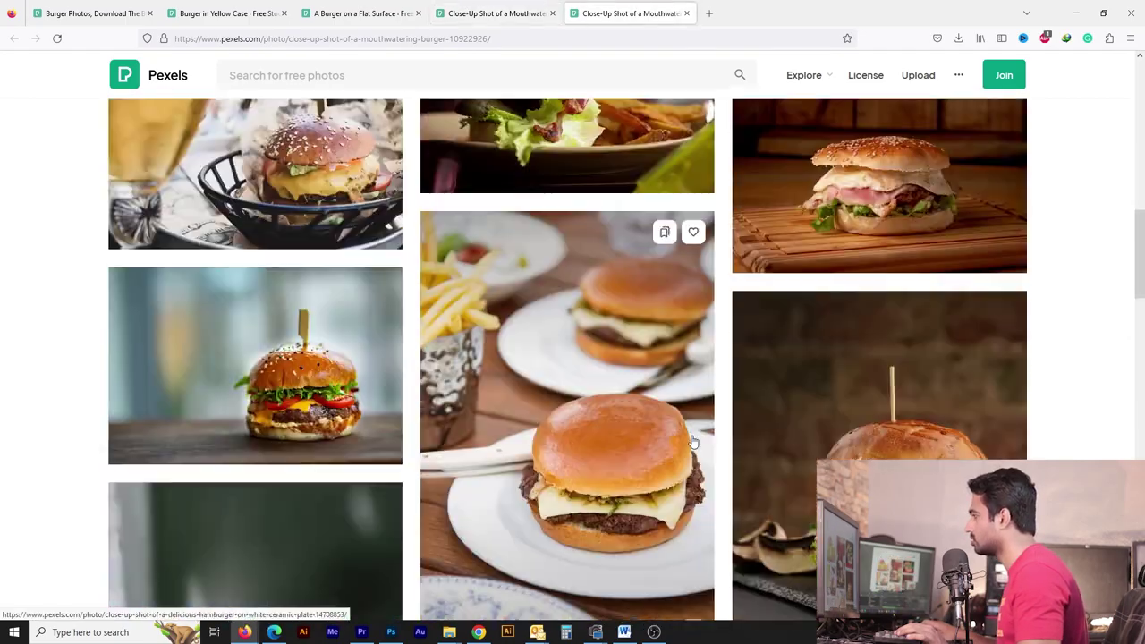
pyautogui.hotkey('ctrl', 'shift', 'Tab')
pyautogui.scroll(-5, 690, 435)
pyautogui.scroll(-5, 621, 455)
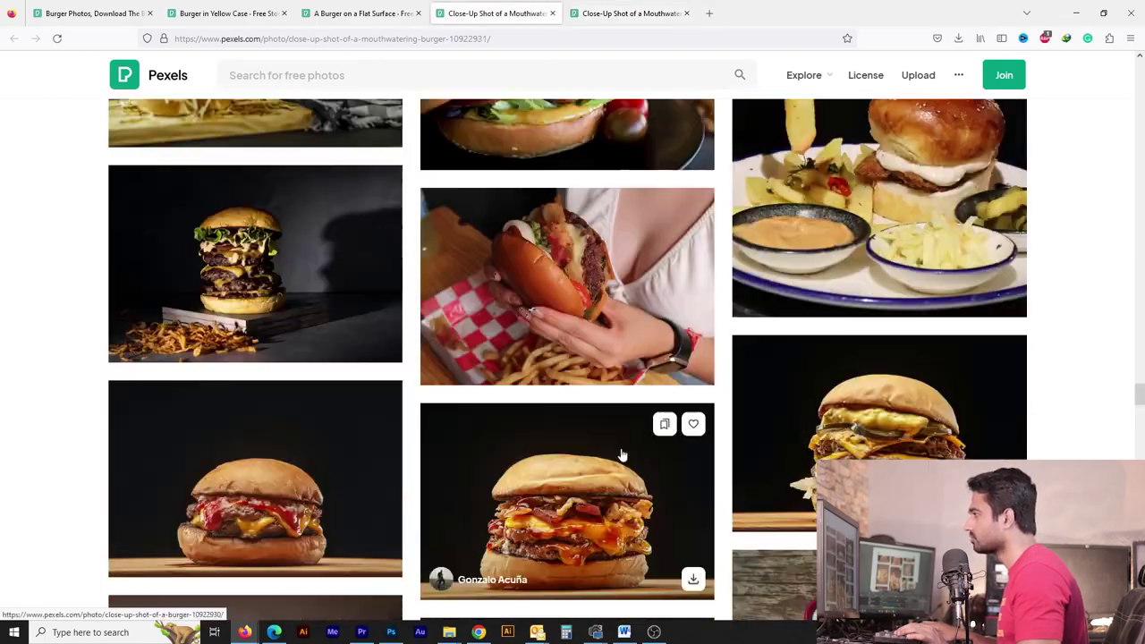
pyautogui.scroll(-1, 621, 455)
pyautogui.rightClick(590, 145)
pyautogui.click(589, 111)
pyautogui.middleClick(255, 412)
# Step: Compare the opened burger photos tab by tab and close the duplicate one
pyautogui.scroll(-5, 581, 369)
pyautogui.scroll(-5, 582, 369)
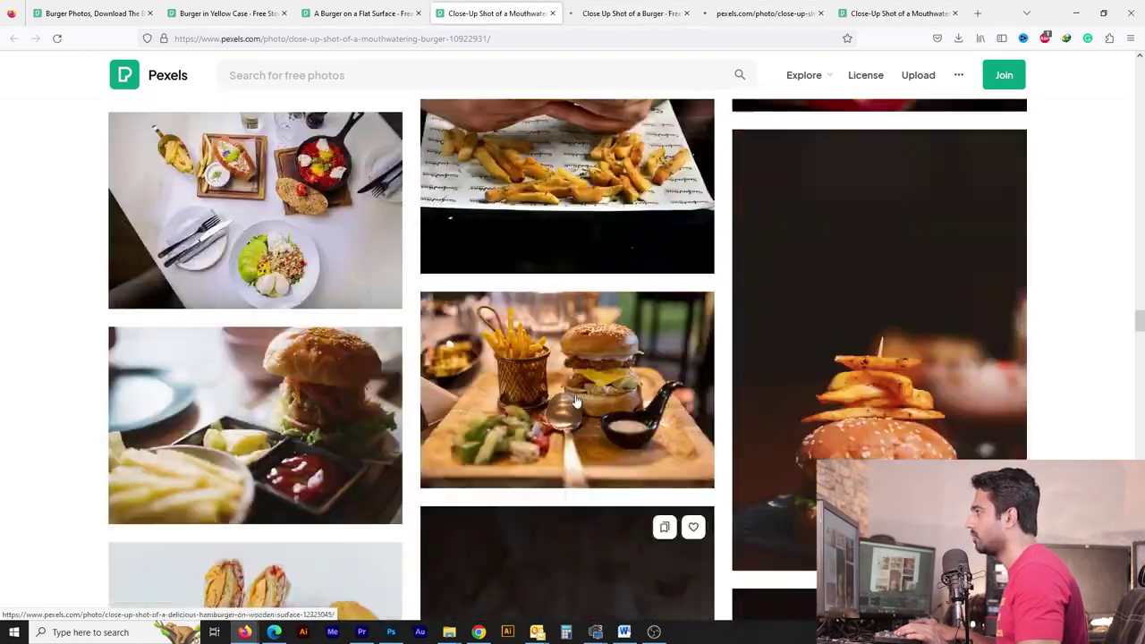
pyautogui.scroll(-5, 581, 368)
pyautogui.scroll(-5, 581, 369)
pyautogui.scroll(-5, 581, 368)
pyautogui.scroll(-5, 582, 368)
pyautogui.scroll(-5, 581, 369)
pyautogui.scroll(-5, 582, 368)
pyautogui.press('Home')
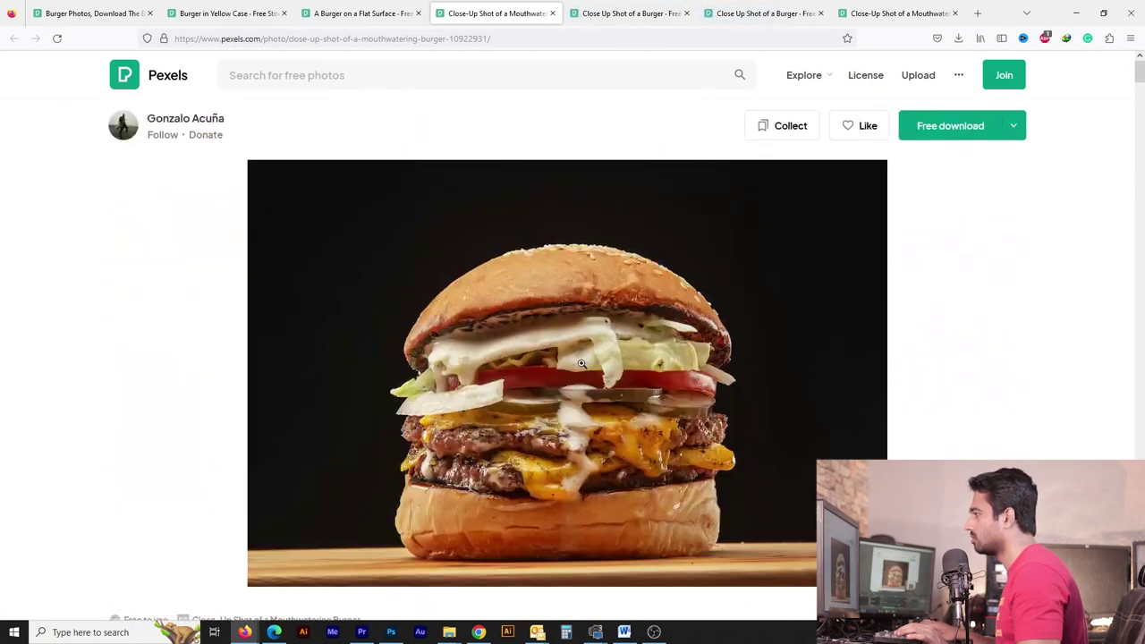
pyautogui.click(636, 10)
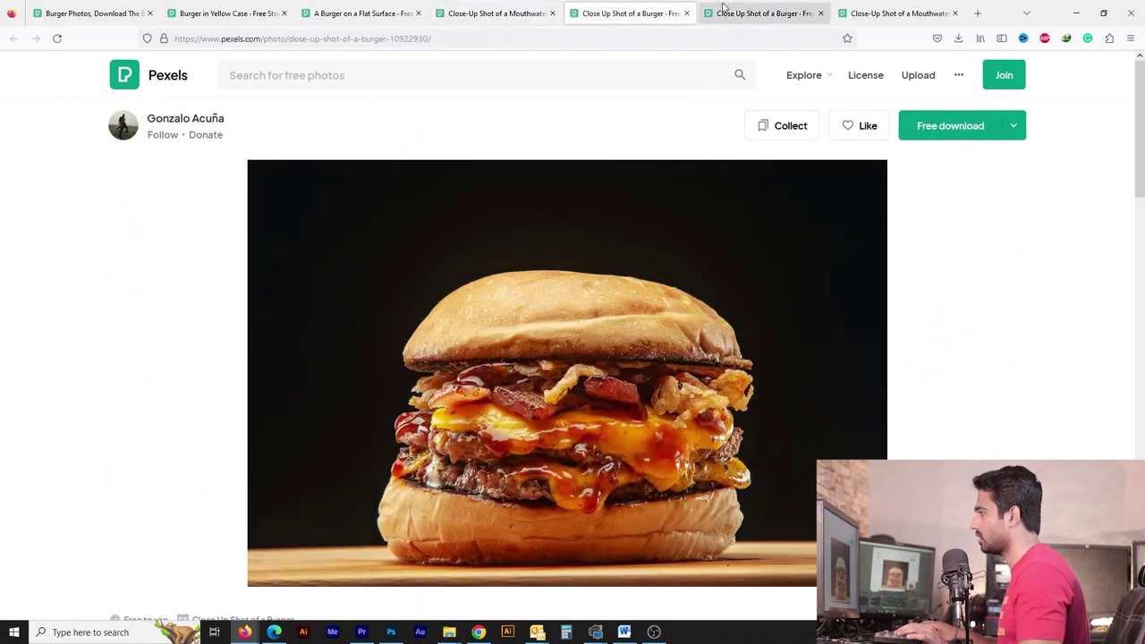
pyautogui.click(752, 8)
pyautogui.click(873, 13)
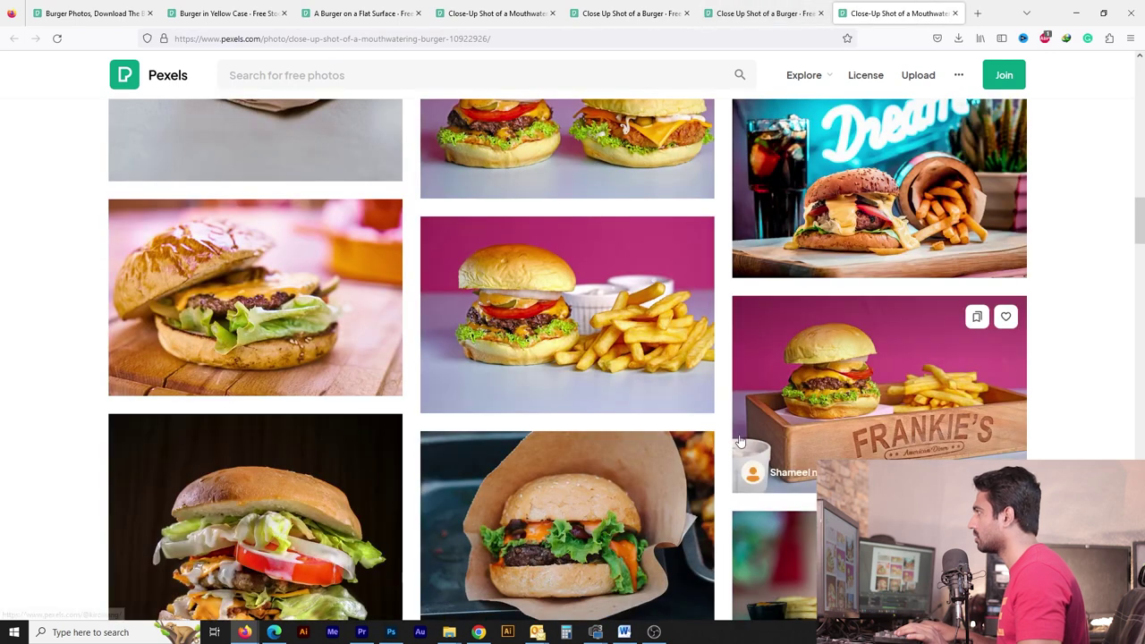
pyautogui.scroll(-5, 739, 440)
pyautogui.press('Home')
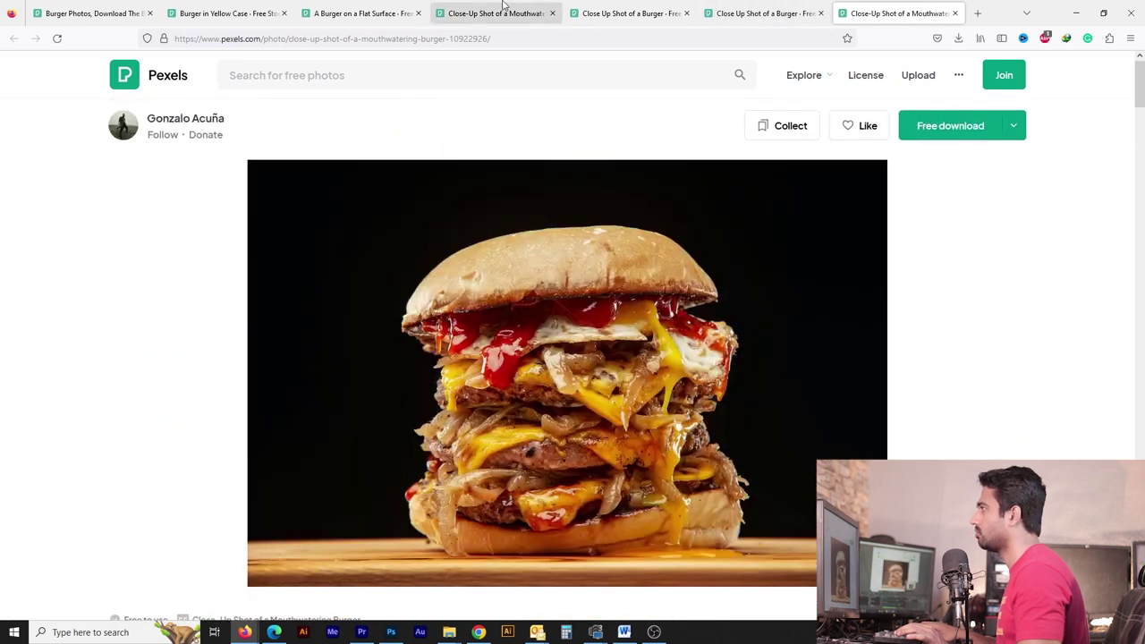
pyautogui.middleClick(869, 10)
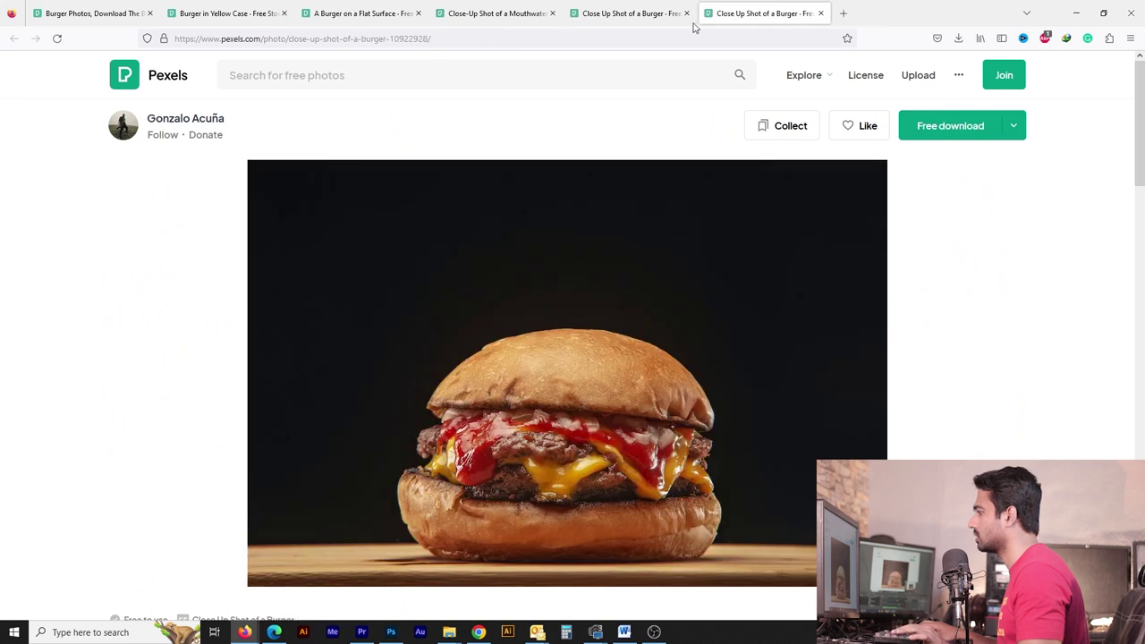
pyautogui.click(637, 13)
pyautogui.click(526, 5)
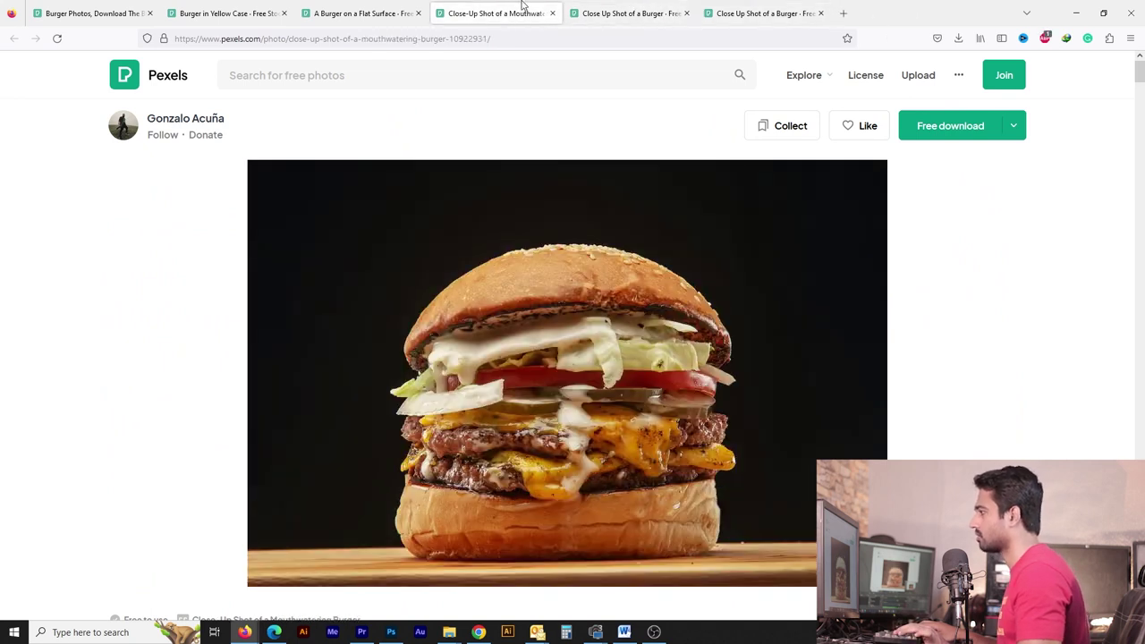
pyautogui.hotkey('ctrl', 'Tab')
pyautogui.hotkey('ctrl', 'Tab')
pyautogui.hotkey('ctrl', 'shift', 'Tab')
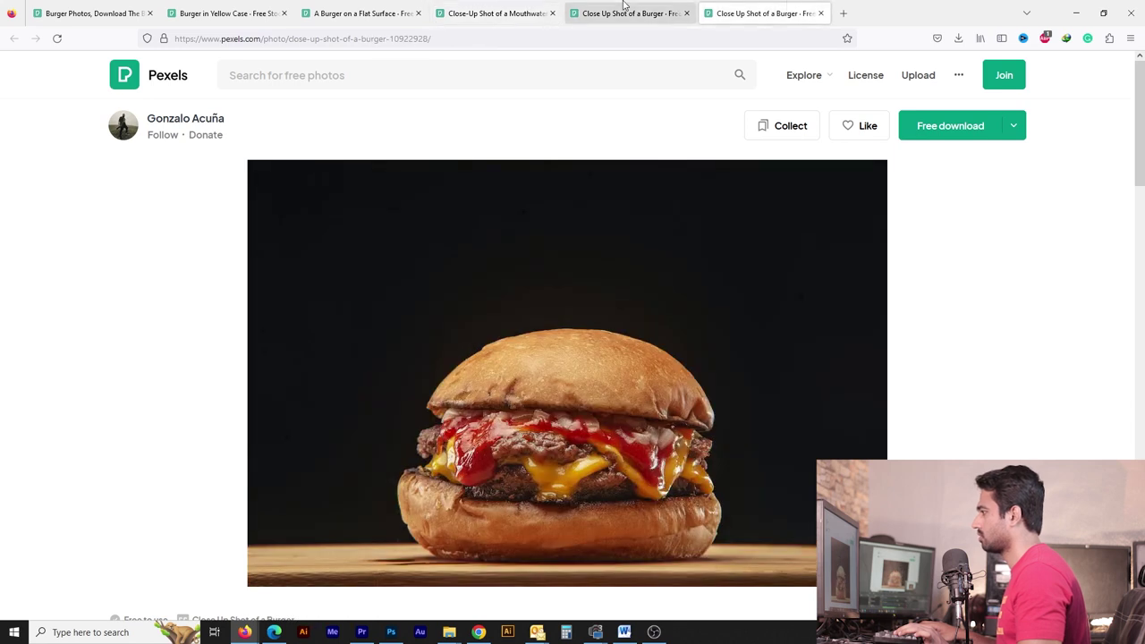
pyautogui.hotkey('ctrl', 'shift', 'Tab')
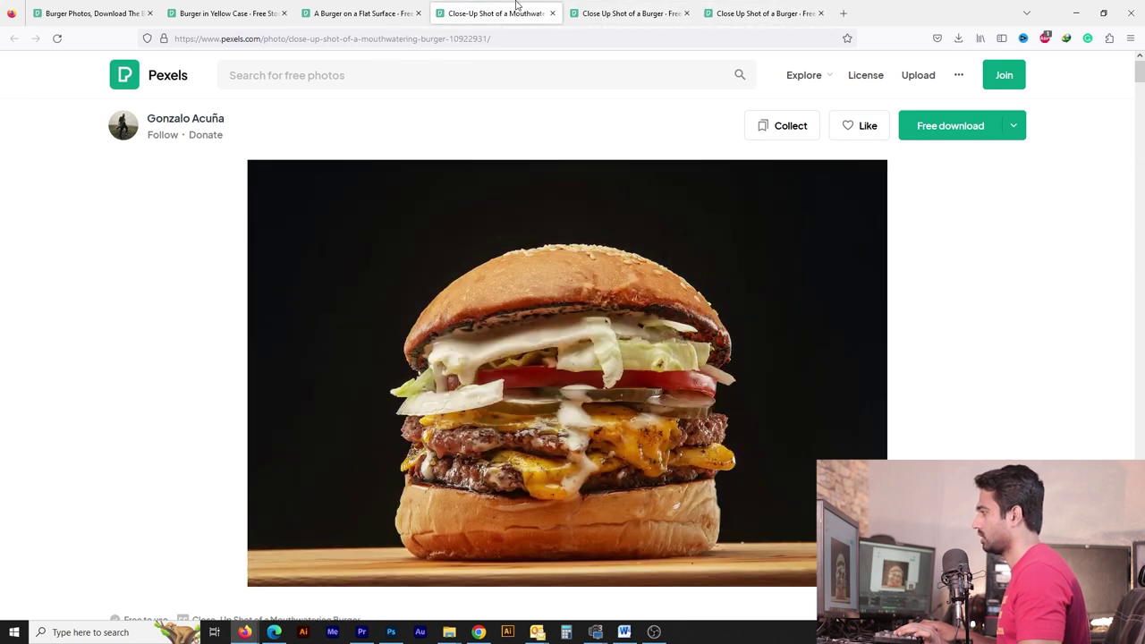
# Step: Download the close-up mouthwatering burger photo at the Large 1920×1282 size
pyautogui.scroll(-3, 605, 349)
pyautogui.scroll(3, 606, 353)
pyautogui.scroll(-7, 608, 375)
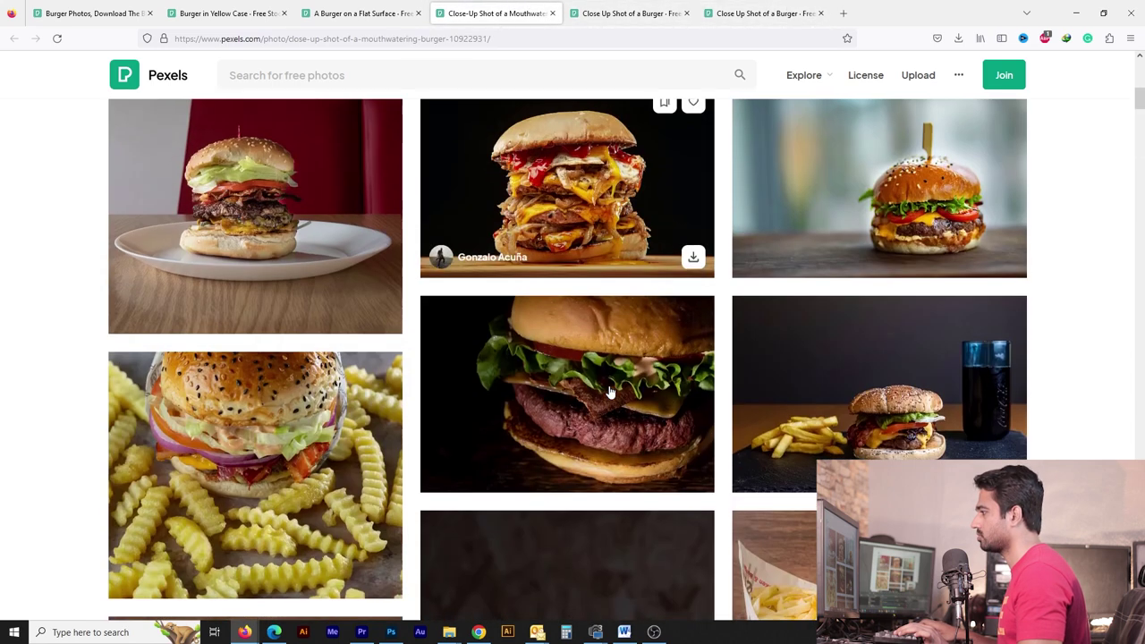
pyautogui.scroll(-3, 608, 392)
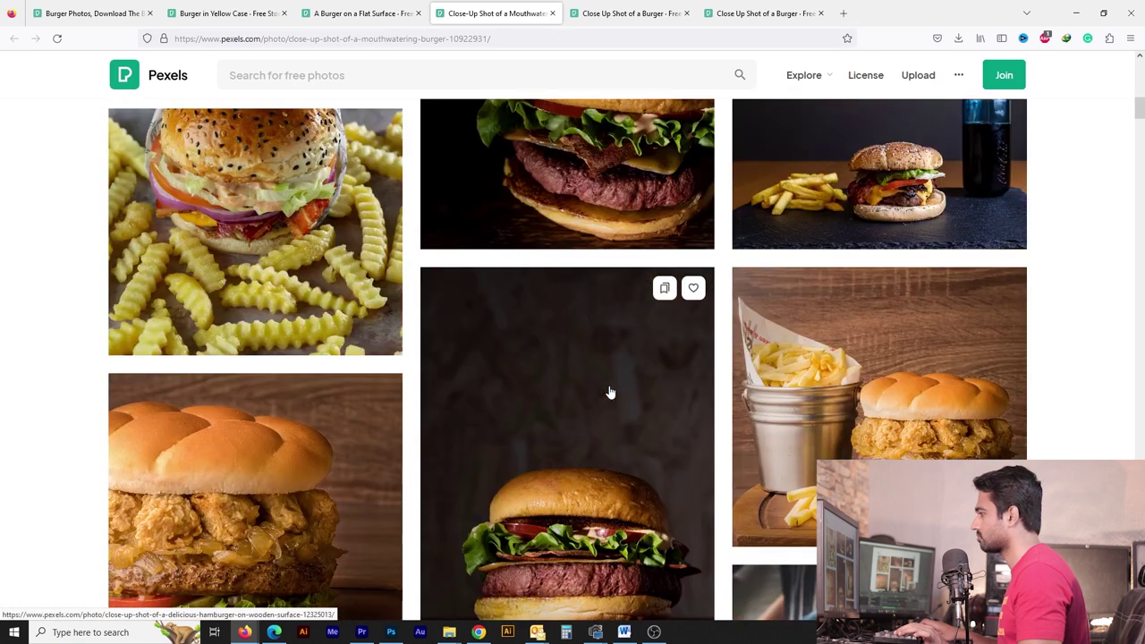
pyautogui.scroll(4, 609, 391)
pyautogui.scroll(4, 610, 387)
pyautogui.scroll(2, 610, 387)
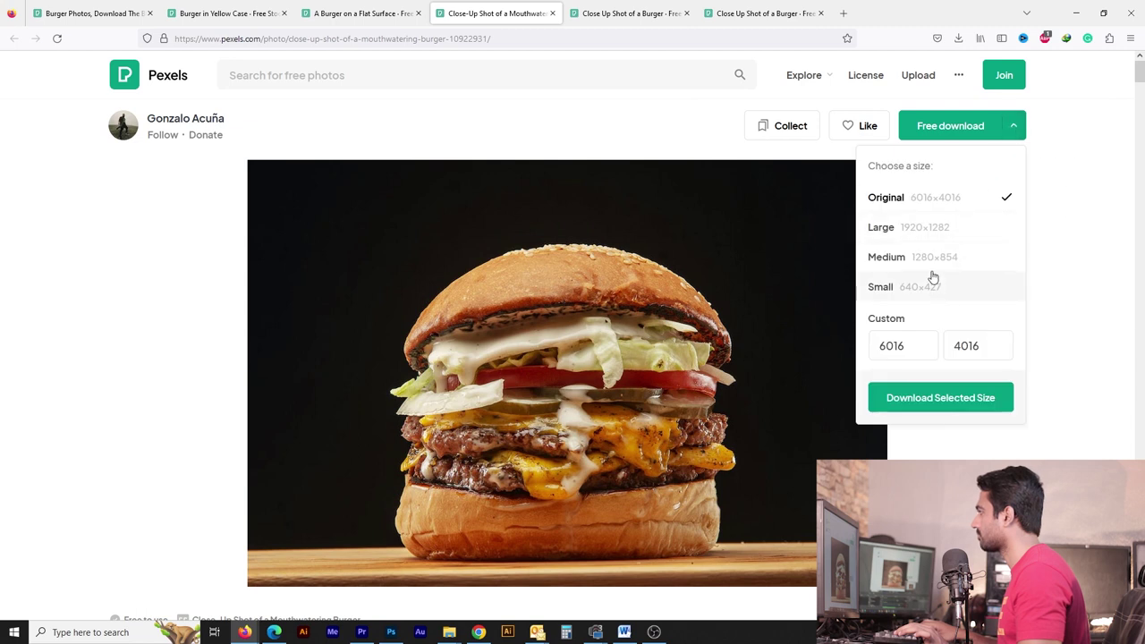
pyautogui.click(931, 229)
pyautogui.click(926, 400)
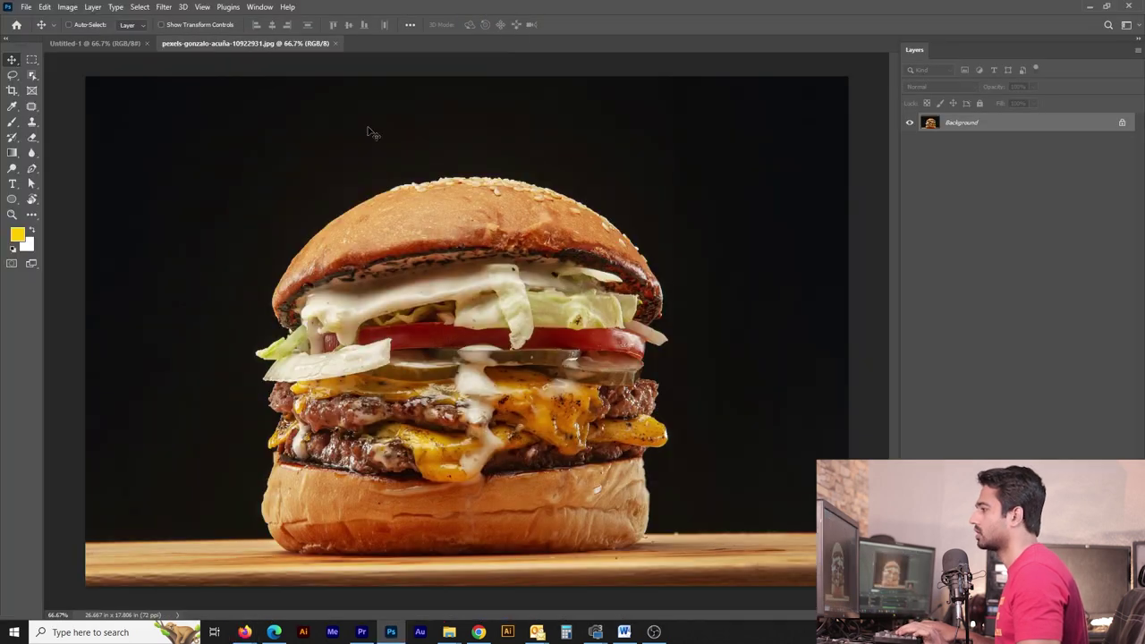
# Step: Check the photo's Image Size and close the dialog unchanged
pyautogui.hotkey('ctrl', 'alt', 'i')
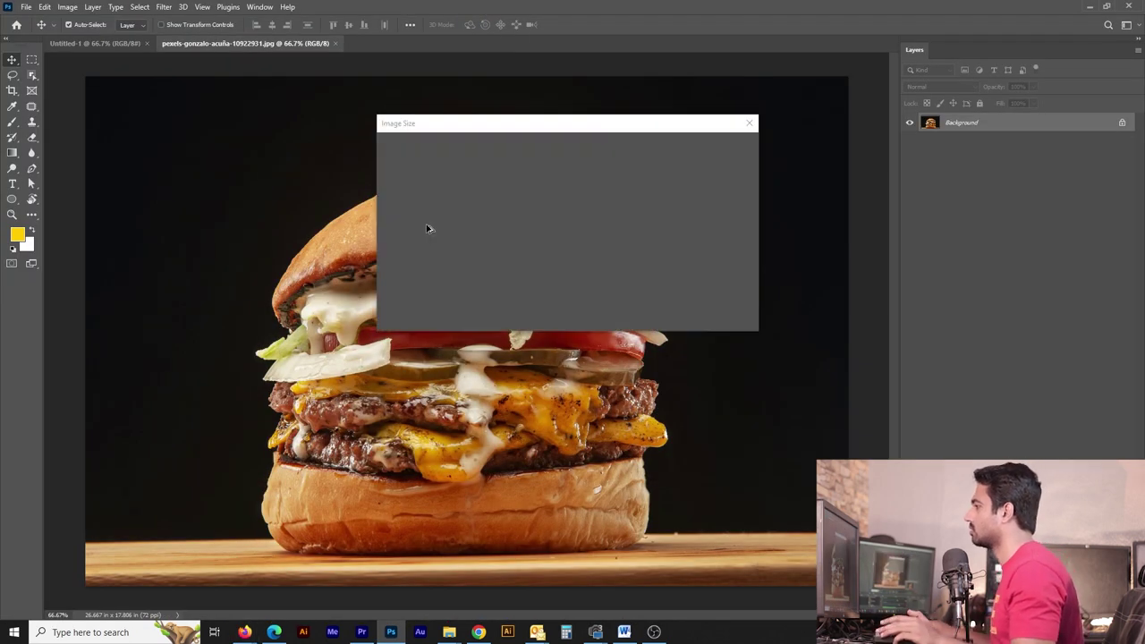
pyautogui.press('Escape')
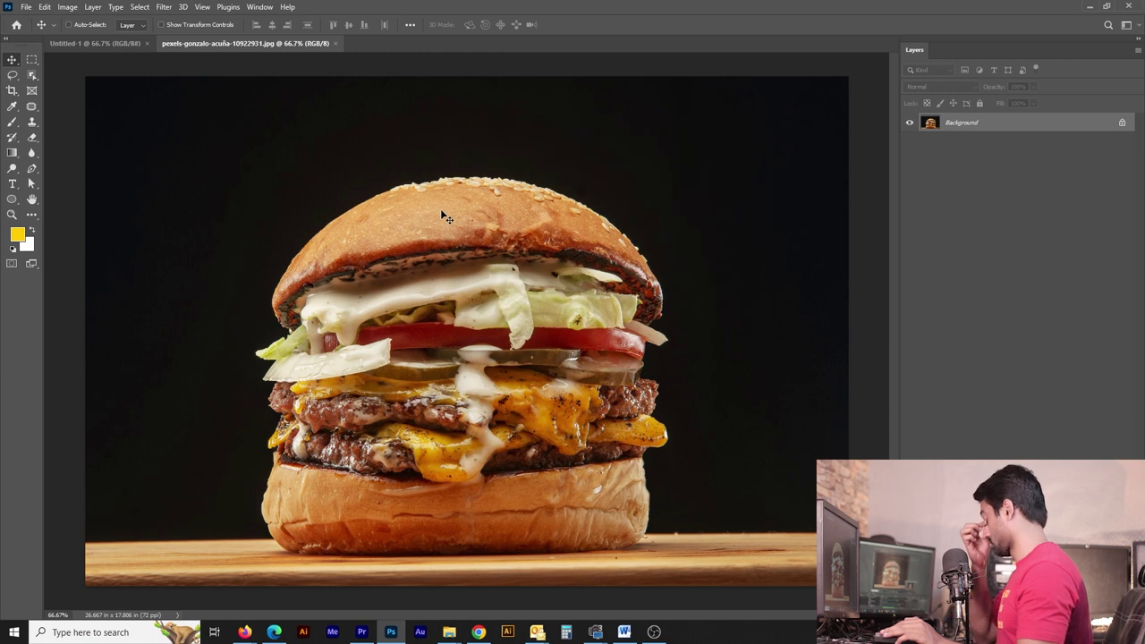
pyautogui.press('z')
pyautogui.press('v')
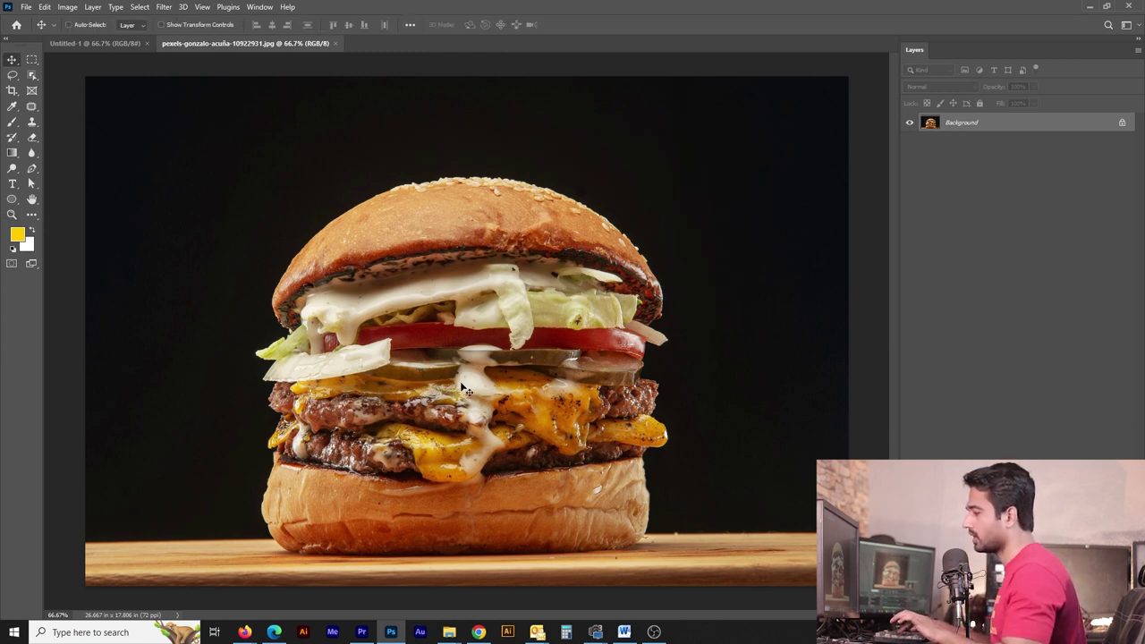
# Step: Select the burger with the Object Selection tool and copy it to its own layer
pyautogui.press('w')
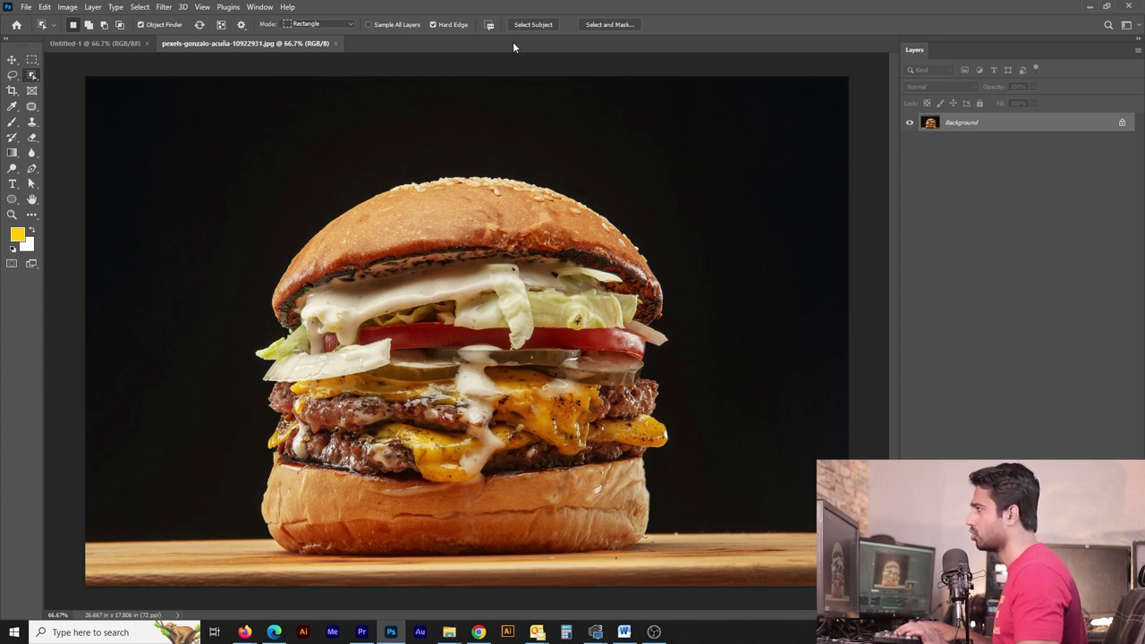
pyautogui.hotkey('shift', 'w')
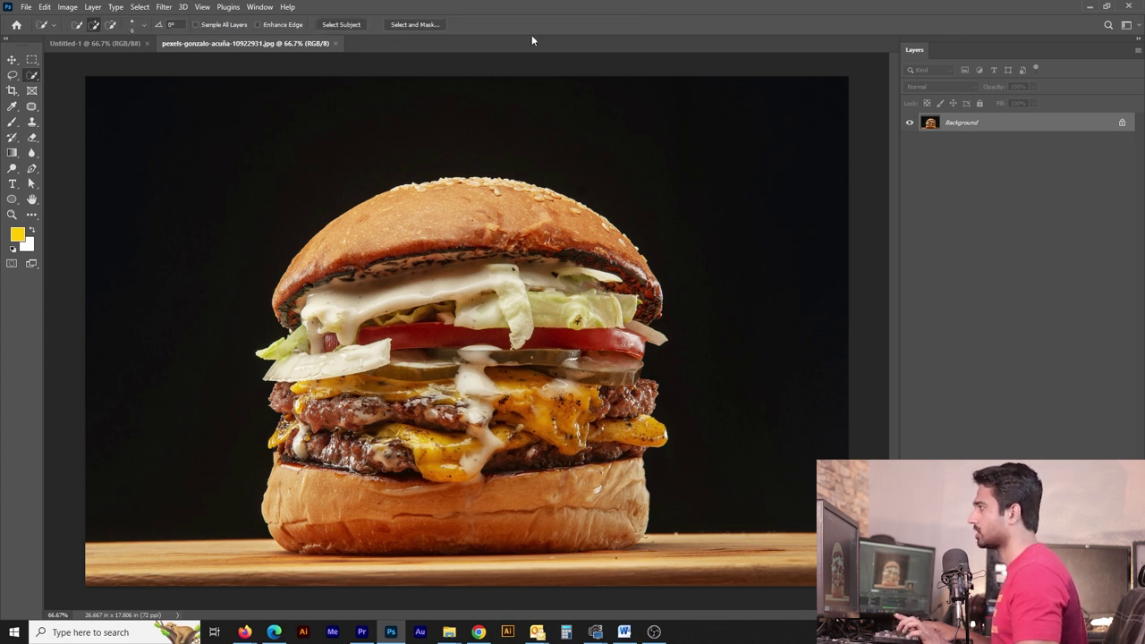
pyautogui.hotkey('shift', 'w')
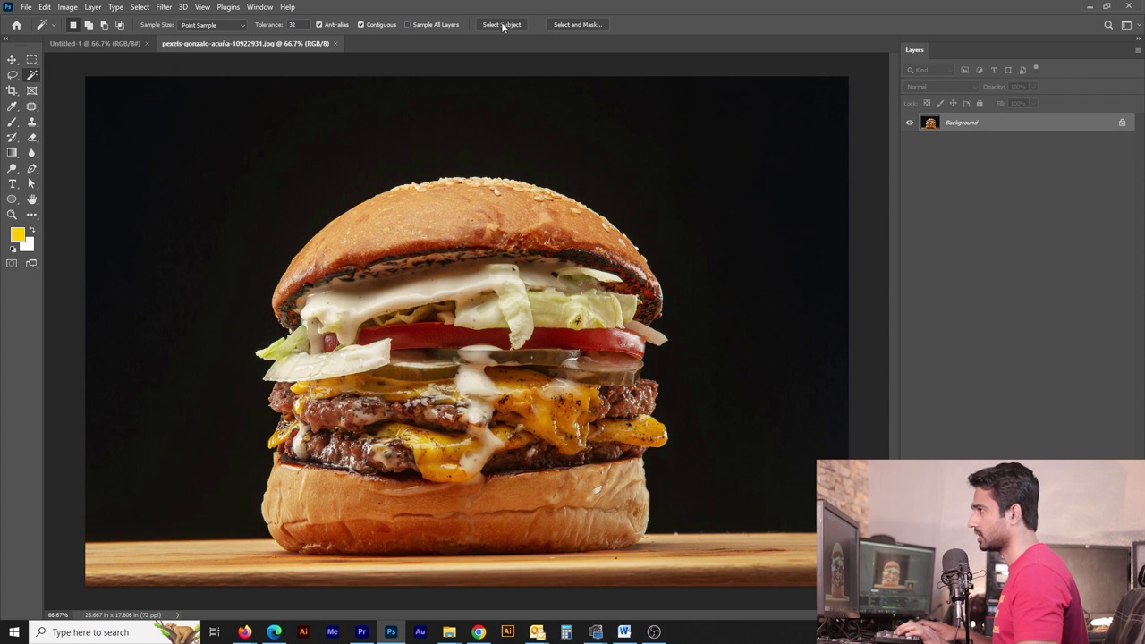
pyautogui.rightClick(31, 75)
pyautogui.click(76, 79)
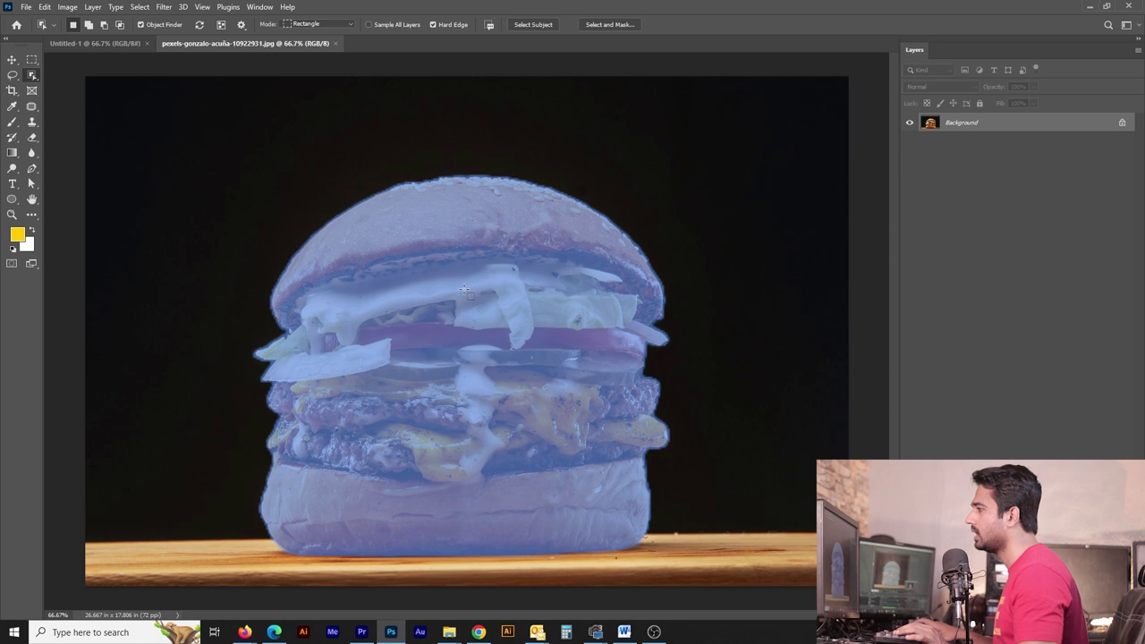
pyautogui.click(533, 27)
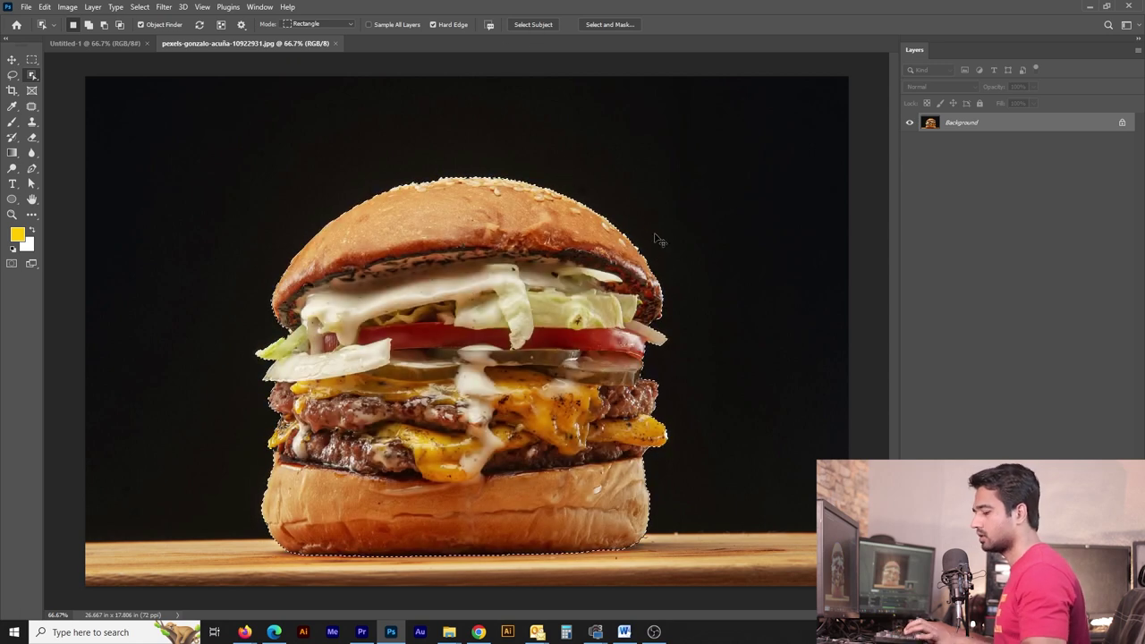
pyautogui.hotkey('ctrl', 'j')
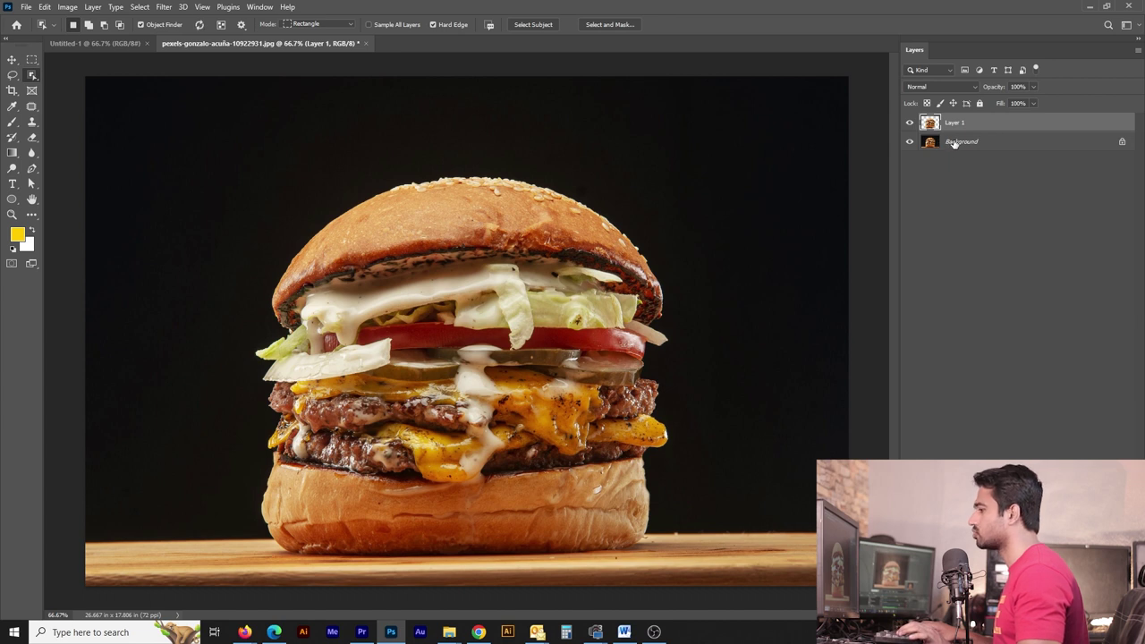
# Step: On the Background, Pen-trace the wooden board and copy it to a new layer
pyautogui.click(954, 144)
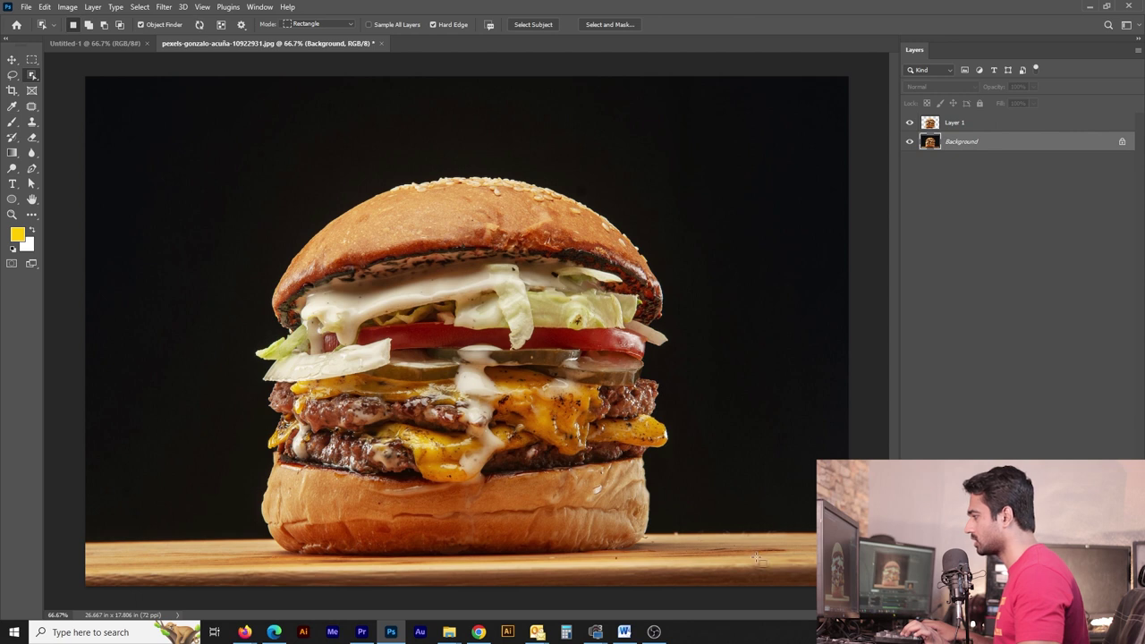
pyautogui.press('p')
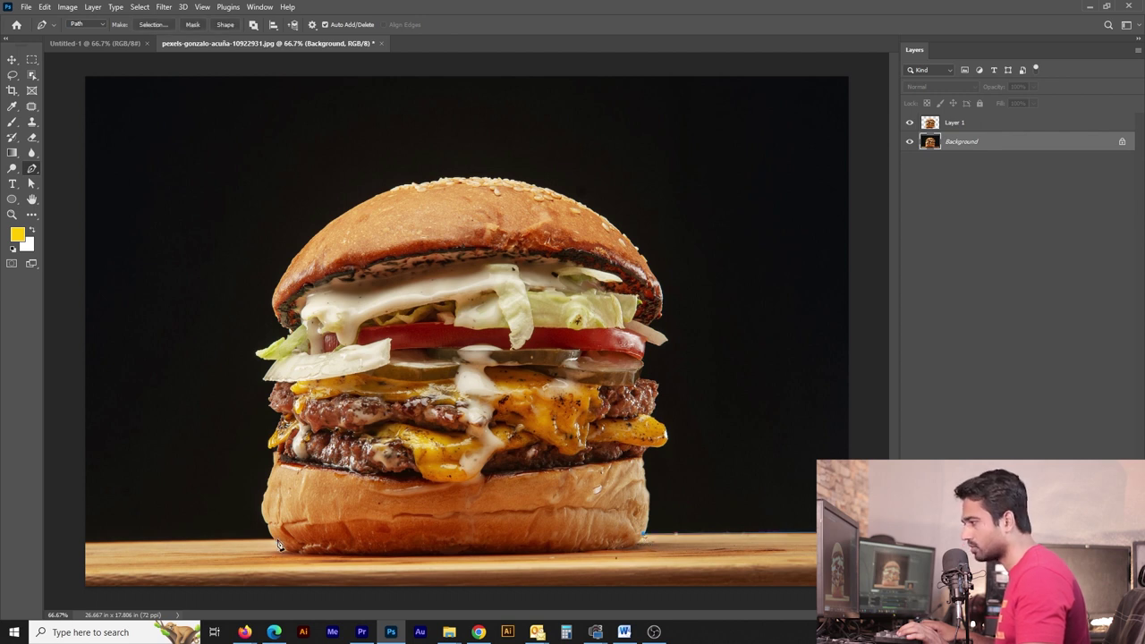
pyautogui.hotkey('ctrl', '-')
pyautogui.click(715, 426)
pyautogui.click(672, 511)
pyautogui.click(524, 535)
pyautogui.click(272, 438)
pyautogui.hotkey('ctrl', 'Return')
pyautogui.hotkey('ctrl', 'j')
pyautogui.hotkey('shift', 'alt', ']')
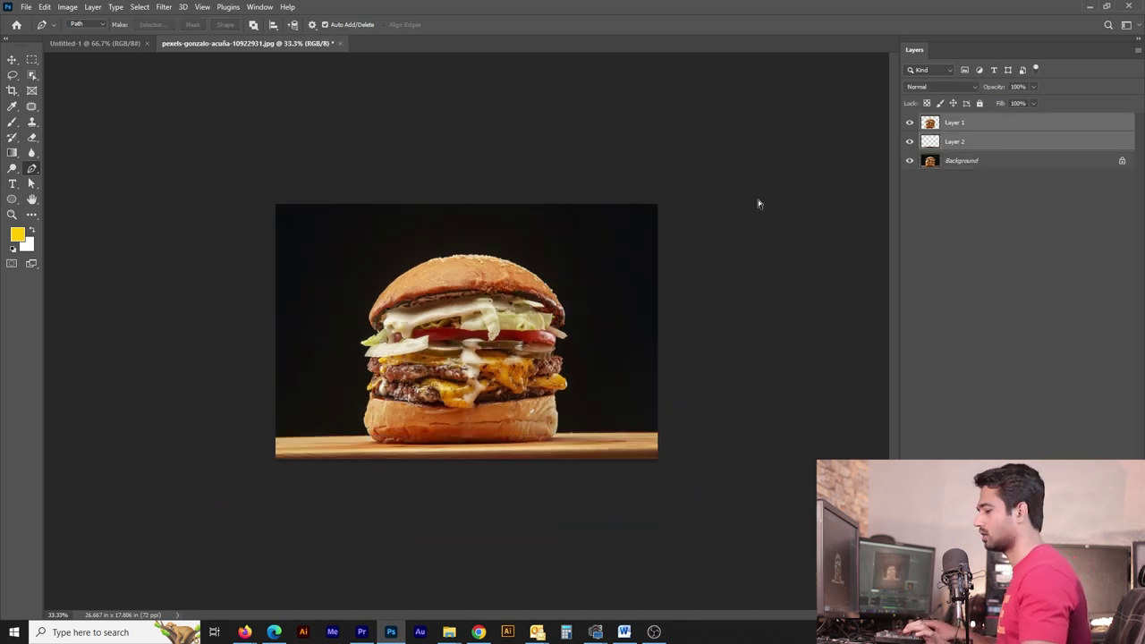
# Step: Add a new layer above the Background and fill it with the yellow foreground colour
pyautogui.click(962, 160)
pyautogui.hotkey('ctrl', 'shift', 'n')
pyautogui.press('Return')
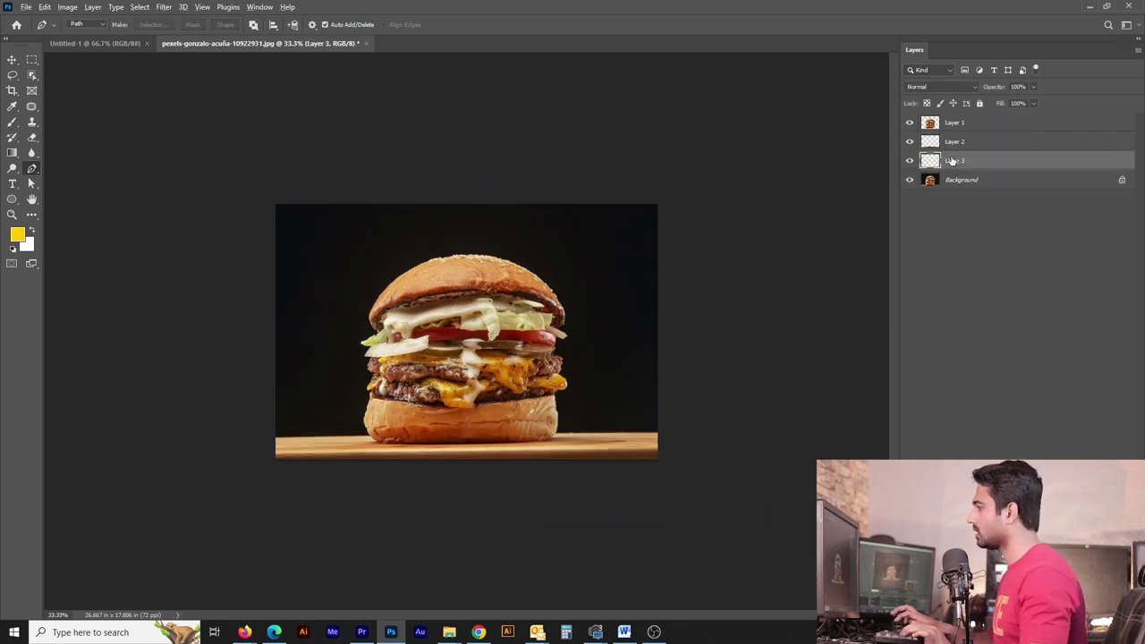
pyautogui.hotkey('alt', 'BackSpace')
# Step: Zoom in and load Layer 1's burger outline as a selection
pyautogui.press('z')
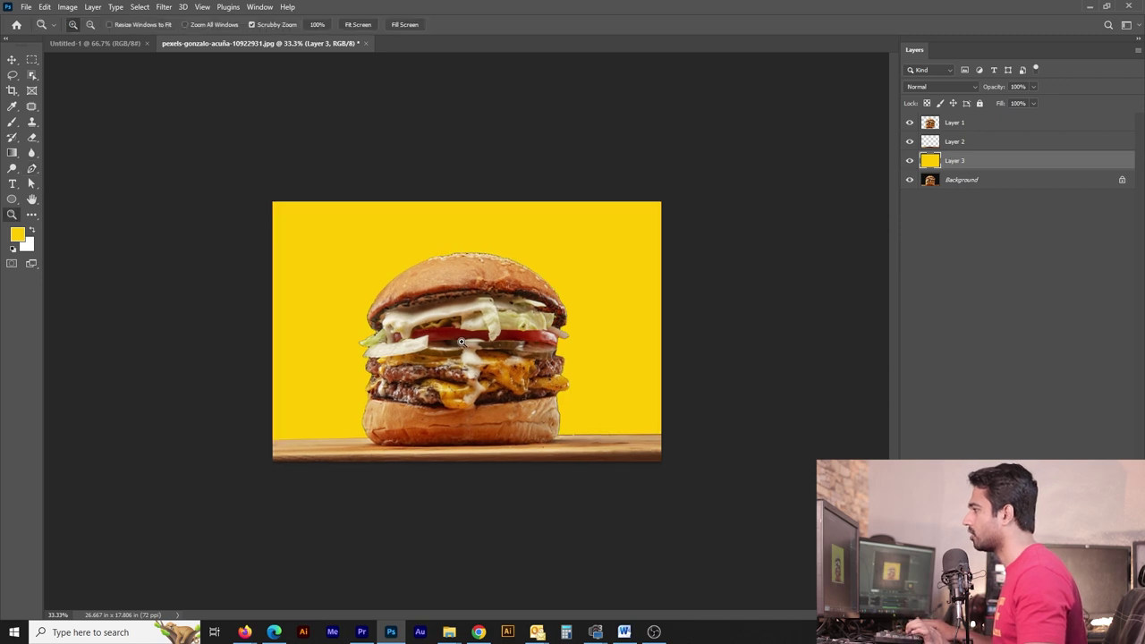
pyautogui.click(593, 308)
pyautogui.press('v')
pyautogui.click(955, 123)
pyautogui.click(910, 124)
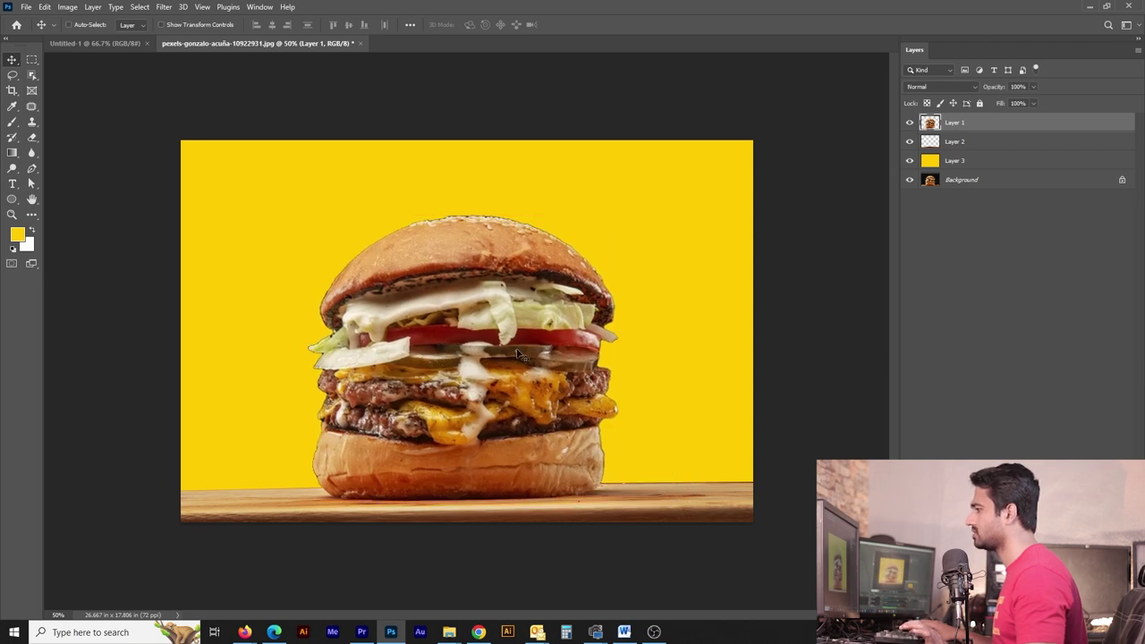
pyautogui.keyDown('ctrl'); pyautogui.click(931, 125); pyautogui.keyUp('ctrl')
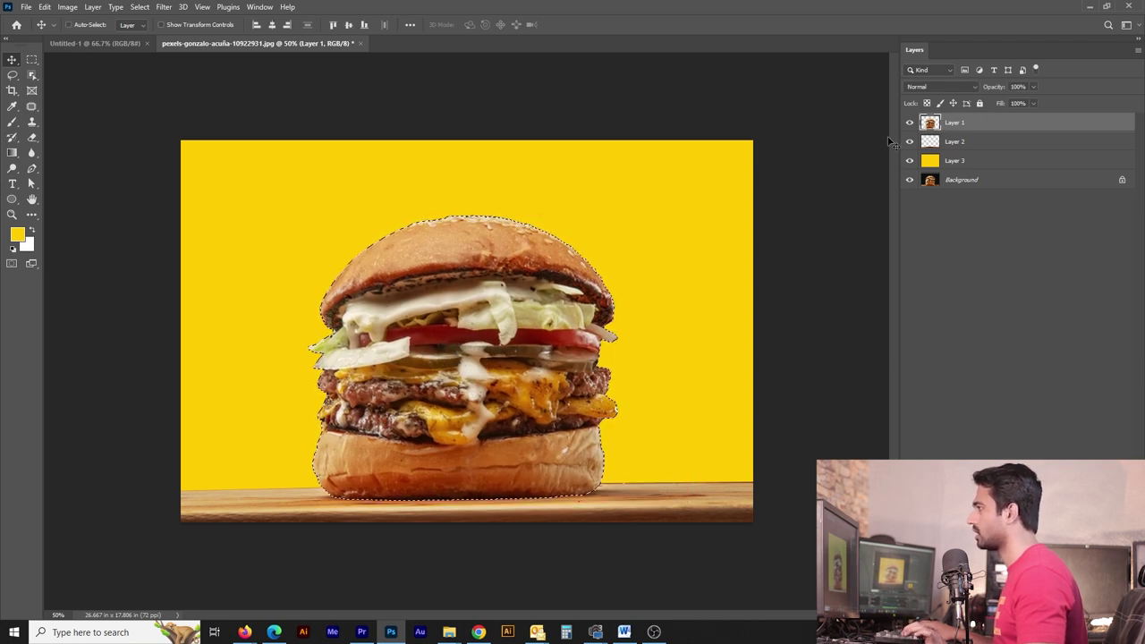
# Step: Refine the edge in Select and Mask (radius 4 px, smooth 10) and add it as Layer 1's mask
pyautogui.press('m')
pyautogui.click(482, 24)
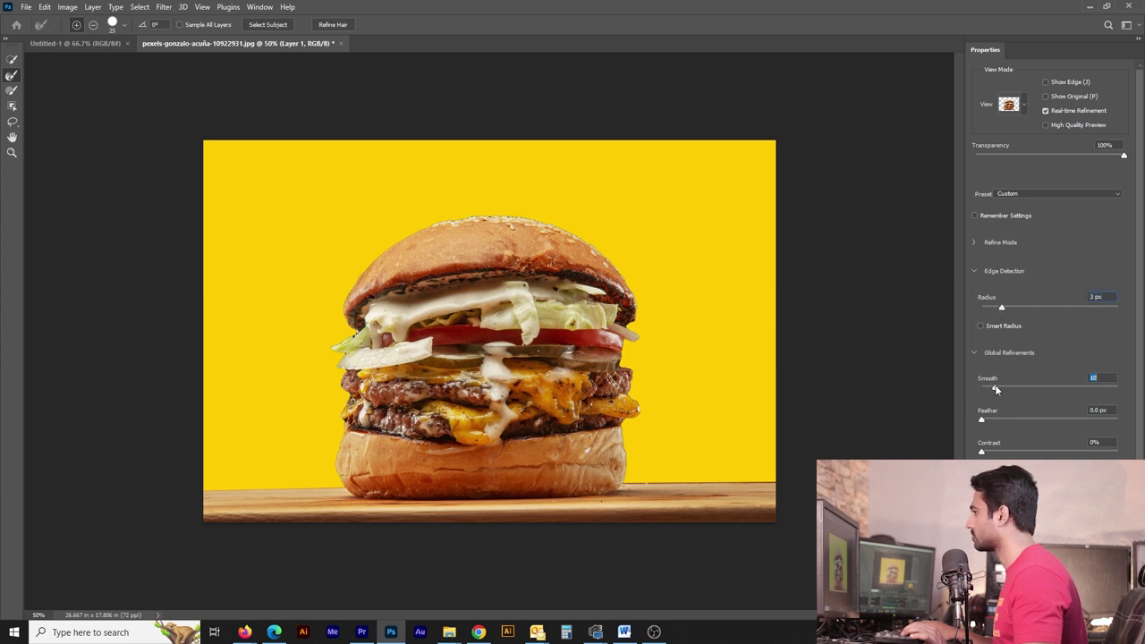
pyautogui.moveTo(998, 308); pyautogui.dragTo(1012, 307)
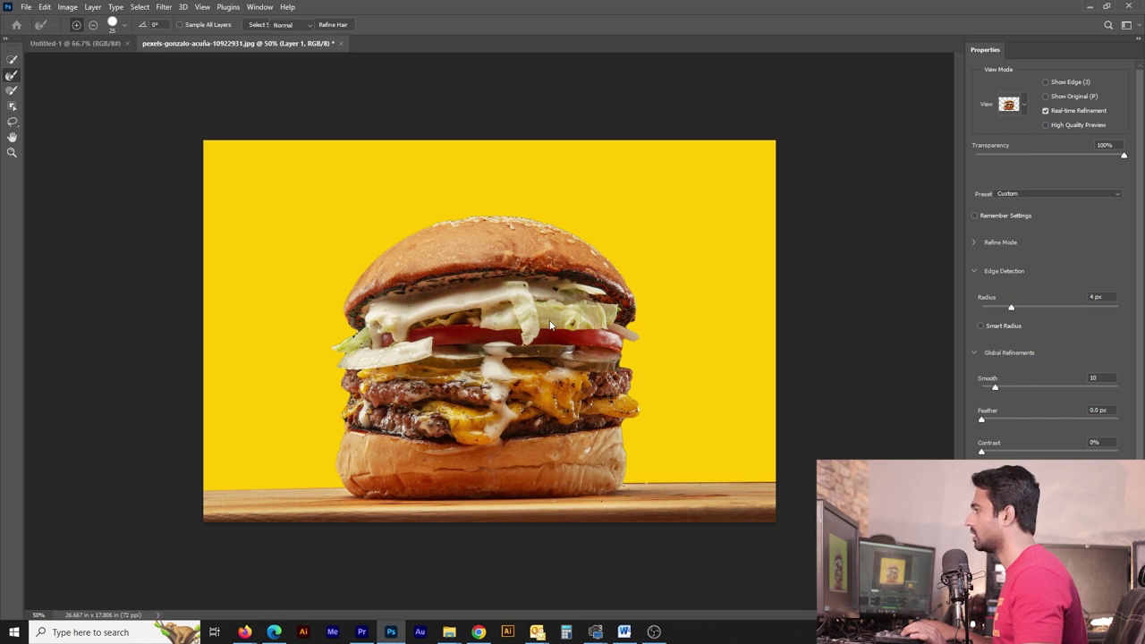
pyautogui.press('Return')
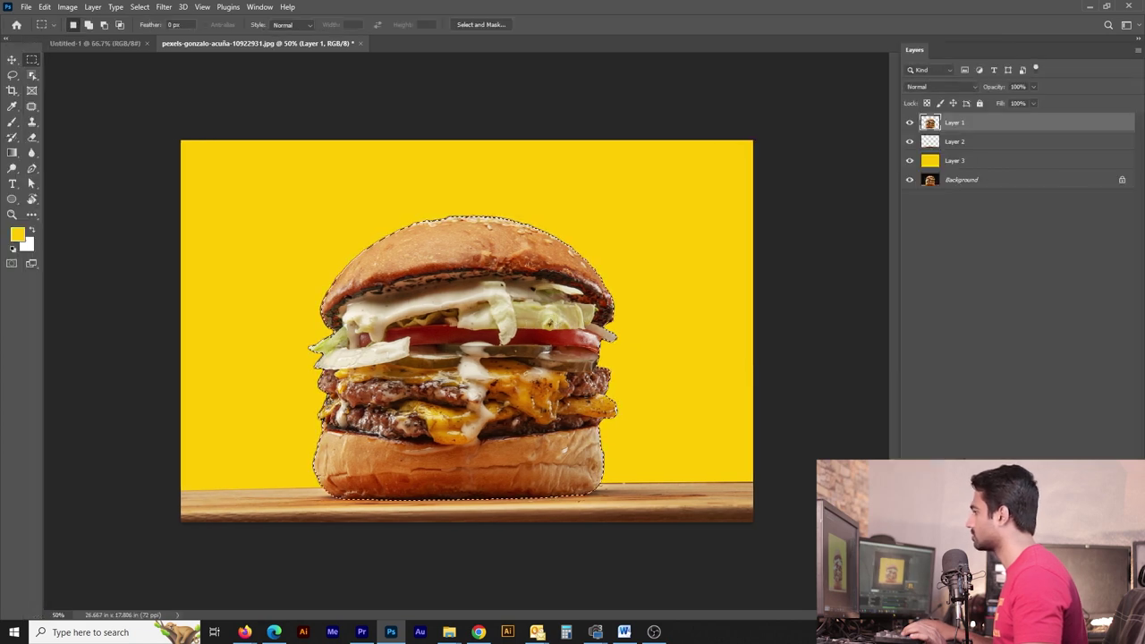
pyautogui.click(1038, 608)
pyautogui.keyDown('shift'); pyautogui.click(957, 125); pyautogui.keyUp('shift')
pyautogui.keyDown('shift'); pyautogui.click(956, 125); pyautogui.keyUp('shift')
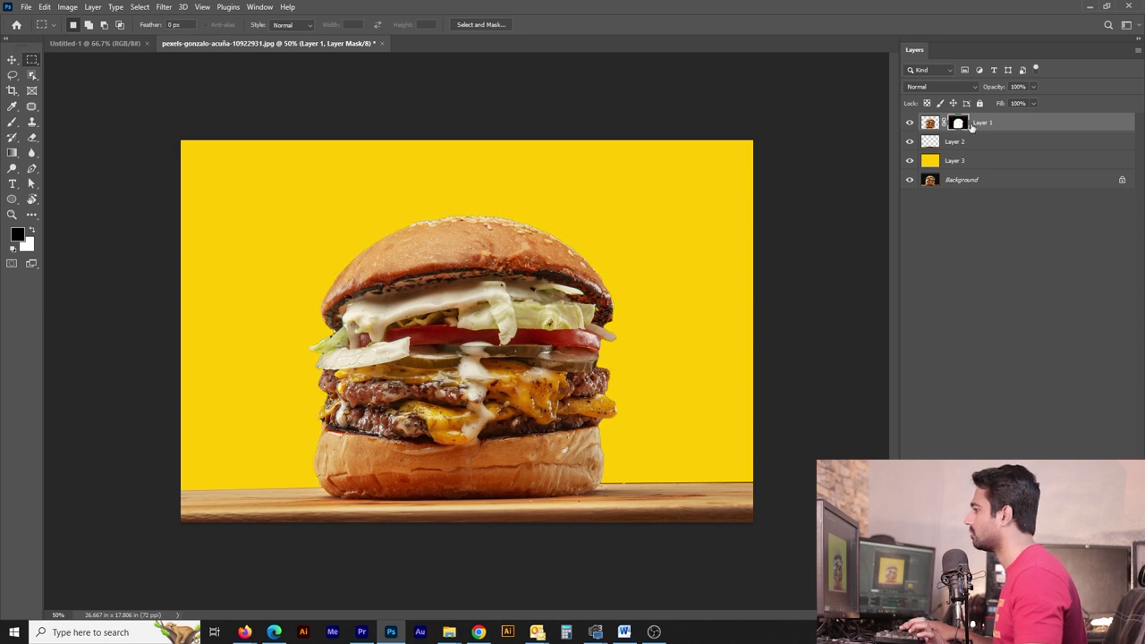
# Step: Group Layer 1 and Layer 2 into Group 1 and convert it to a smart object
pyautogui.keyDown('shift'); pyautogui.click(956, 145); pyautogui.keyUp('shift')
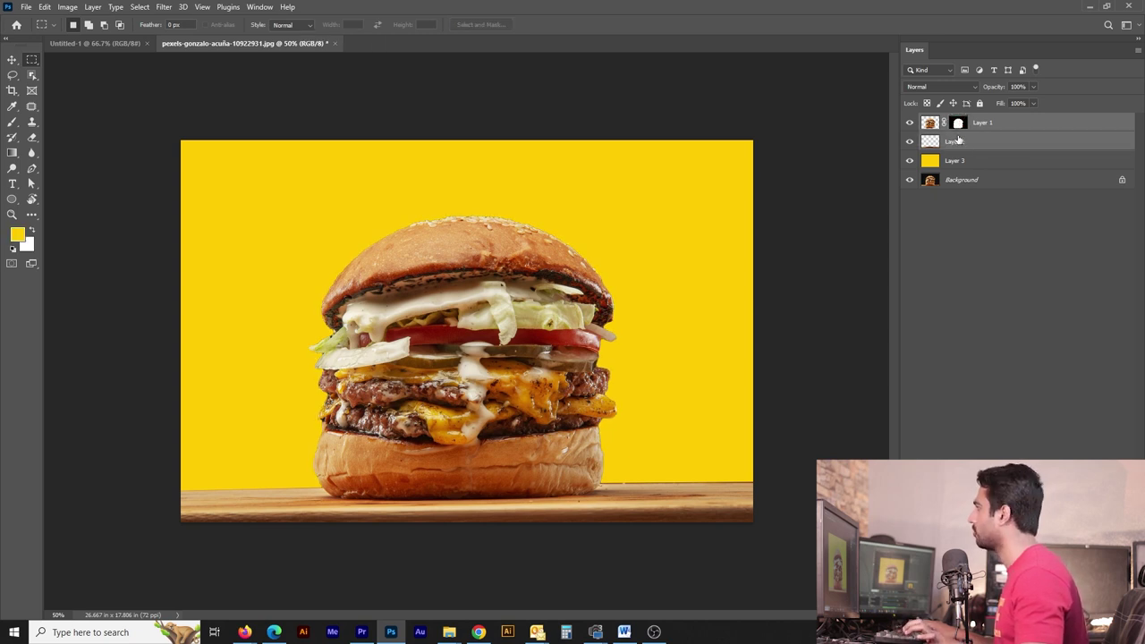
pyautogui.hotkey('ctrl', 'g')
pyautogui.rightClick(974, 123)
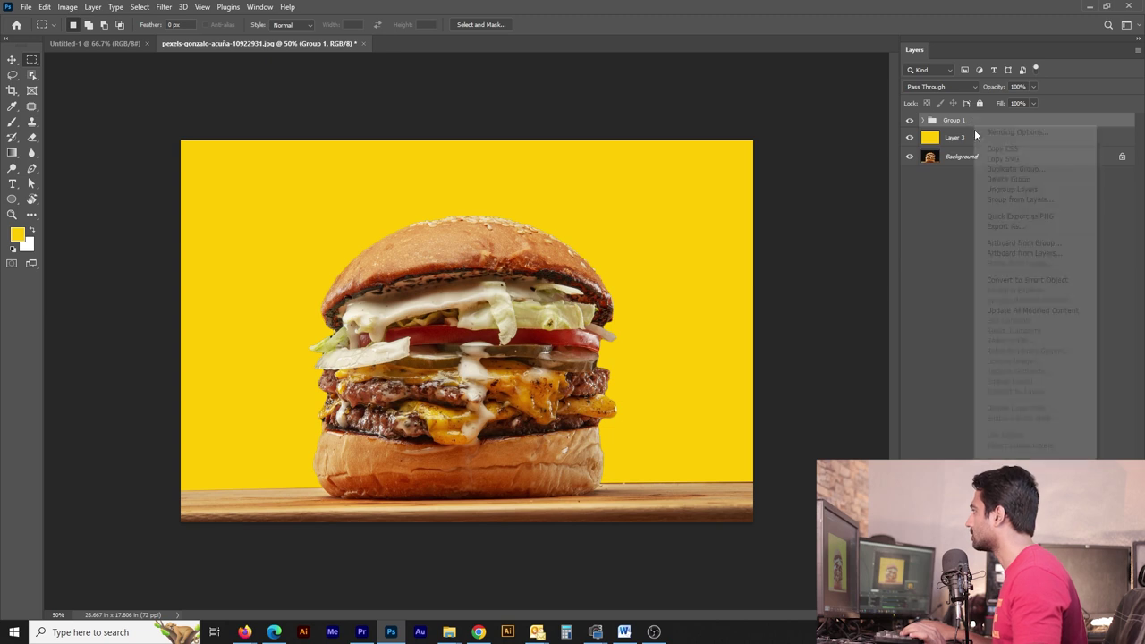
pyautogui.click(1043, 281)
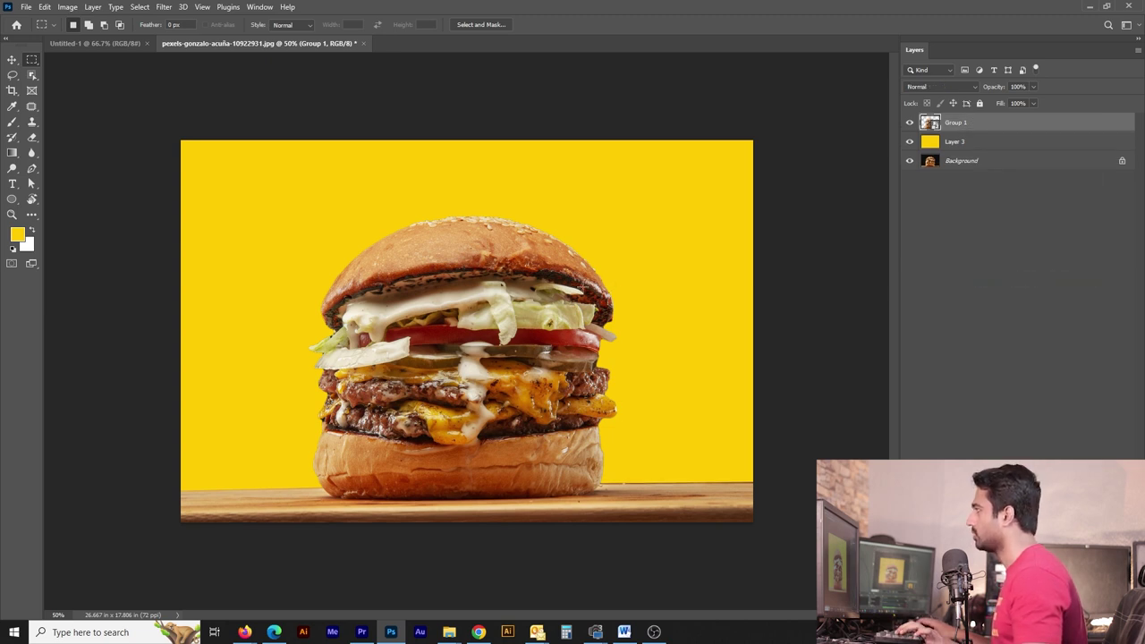
pyautogui.hotkey('ctrl', 't')
# Step: Try a few resizes of the burger group in place, then undo them
pyautogui.moveTo(756, 213); pyautogui.dragTo(488, 358)
pyautogui.press('Escape')
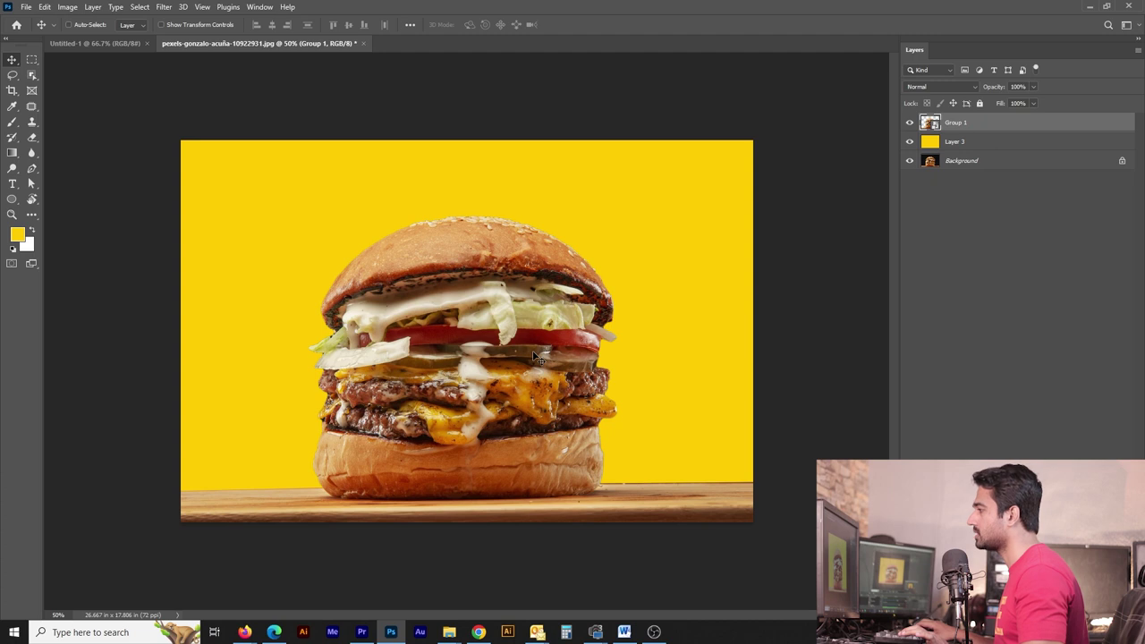
pyautogui.hotkey('ctrl', 't')
pyautogui.moveTo(754, 141)
pyautogui.mouseDown()
pyautogui.moveTo(478, 362)
pyautogui.moveTo(756, 226)
pyautogui.mouseUp()
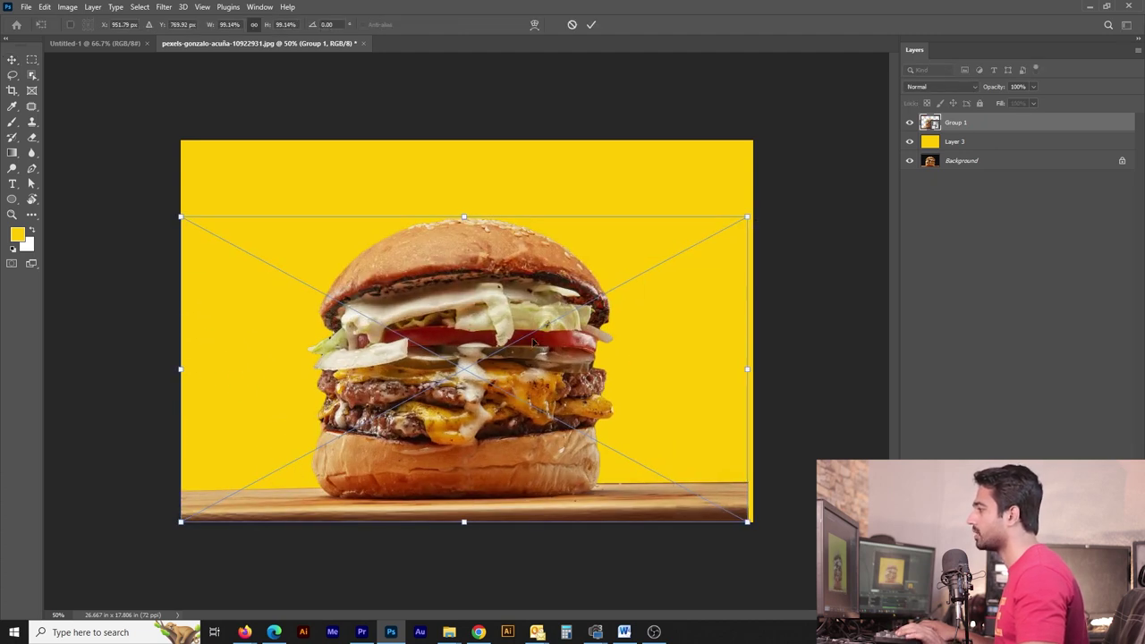
pyautogui.press('Return')
pyautogui.hotkey('ctrl', 't')
pyautogui.moveTo(748, 221)
pyautogui.mouseDown()
pyautogui.moveTo(503, 349)
pyautogui.moveTo(723, 271)
pyautogui.mouseUp()
pyautogui.press('Return')
pyautogui.hotkey('ctrl', 't')
pyautogui.press('Return')
pyautogui.hotkey('ctrl', 'alt', 'z')
pyautogui.hotkey('ctrl', 'alt', 'z')
pyautogui.hotkey('ctrl', 'alt', 'z')
# Step: Move the burger group into Untitled-1, enlarged across the bottom and tilted about 0.5°
pyautogui.moveTo(124, 51)
pyautogui.mouseDown()
pyautogui.moveTo(468, 383)
pyautogui.moveTo(486, 439)
pyautogui.mouseUp()
pyautogui.hotkey('ctrl', 't')
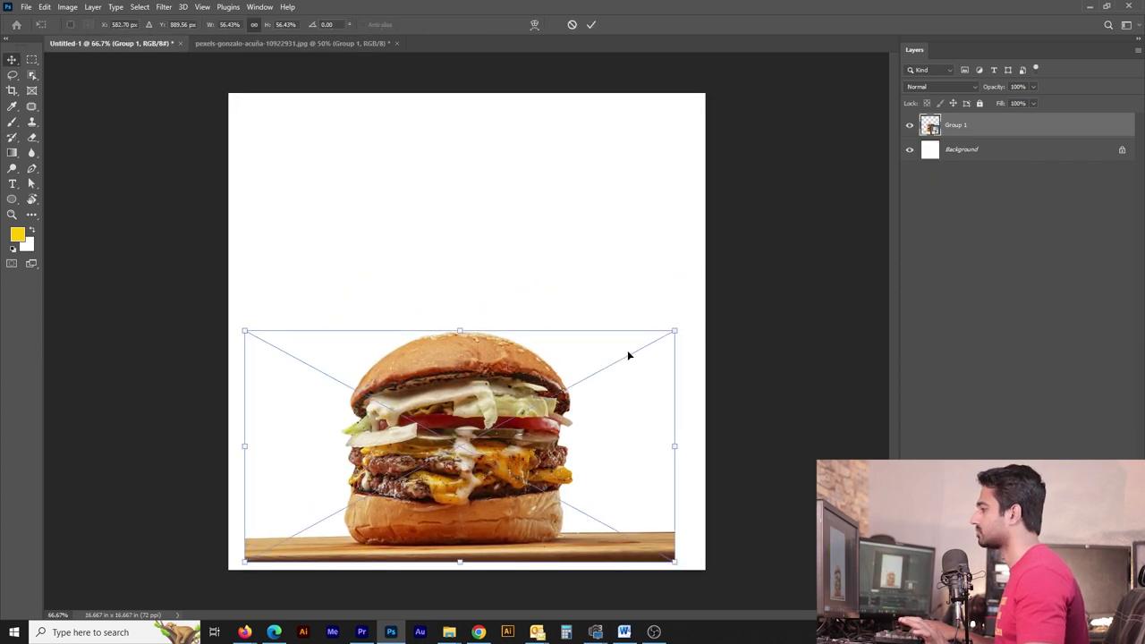
pyautogui.moveTo(460, 331); pyautogui.dragTo(494, 296)
pyautogui.press('Return')
pyautogui.hotkey('ctrl', 't')
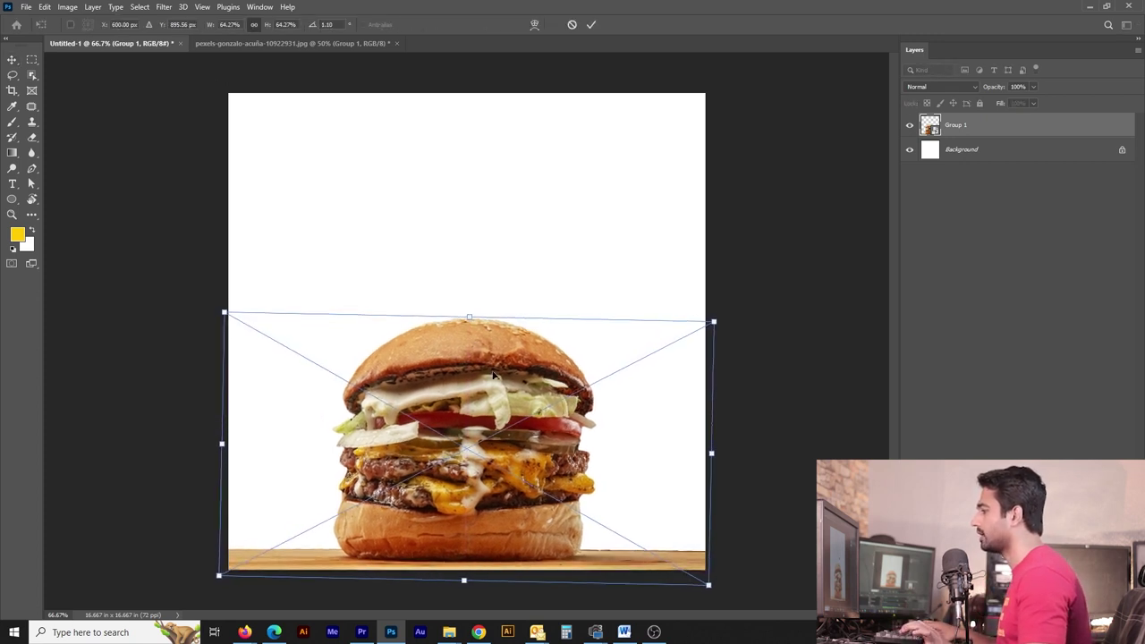
pyautogui.press('Return')
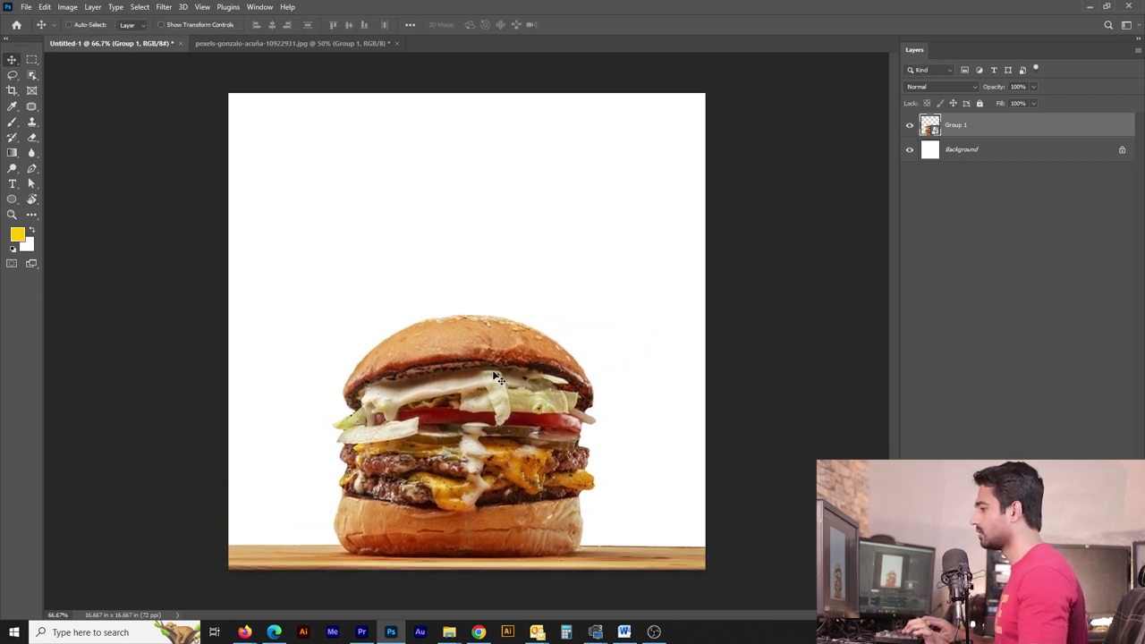
pyautogui.hotkey('ctrl', 't')
pyautogui.moveTo(772, 439); pyautogui.dragTo(763, 434)
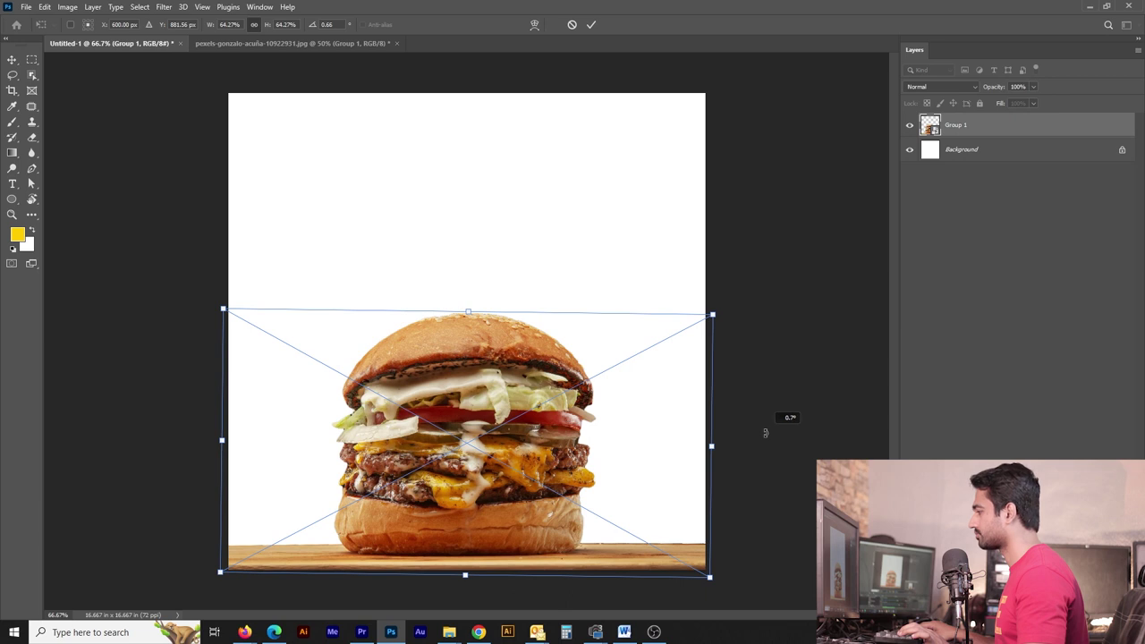
pyautogui.press('Return')
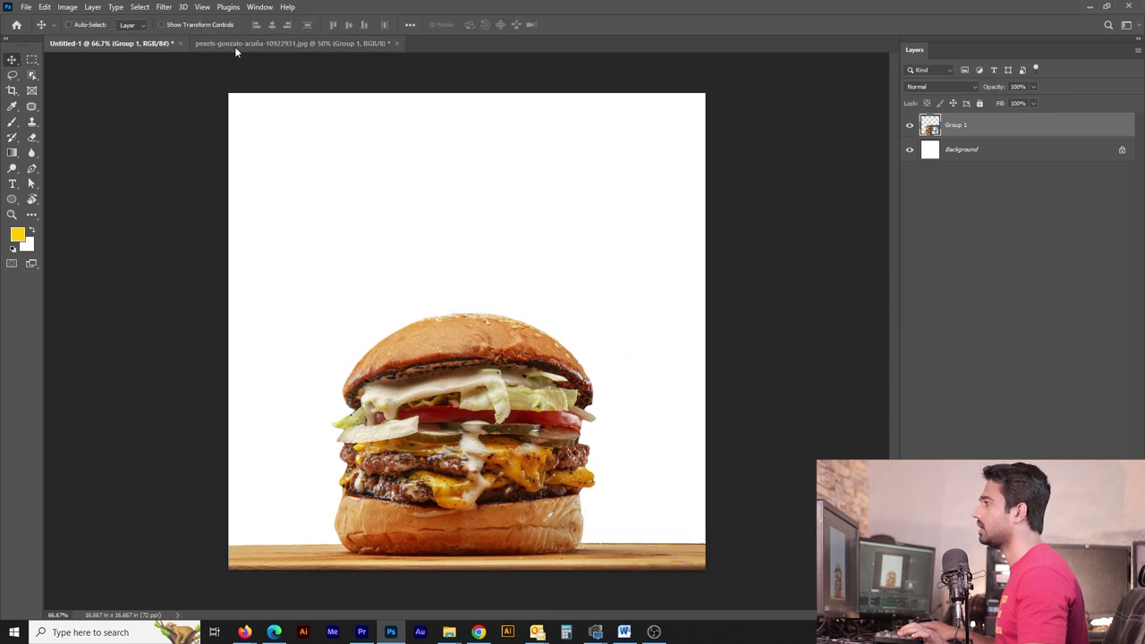
# Step: In the pexels photo, convert Layer 1 and Layer 2 to smart objects and drag them into Untitled-1
pyautogui.click(251, 43)
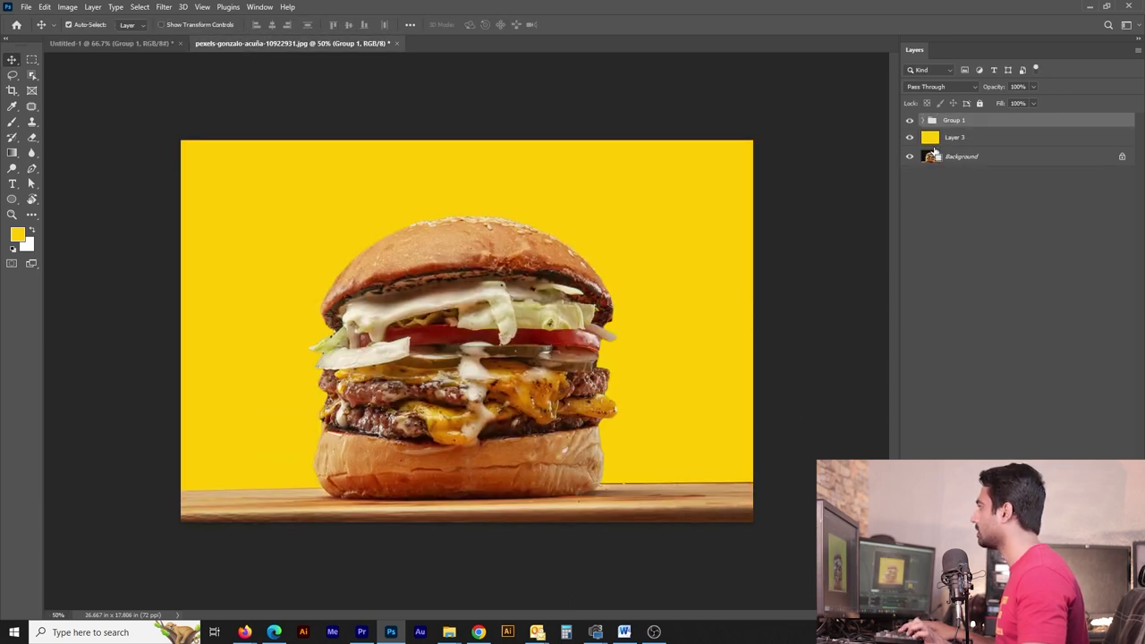
pyautogui.click(924, 121)
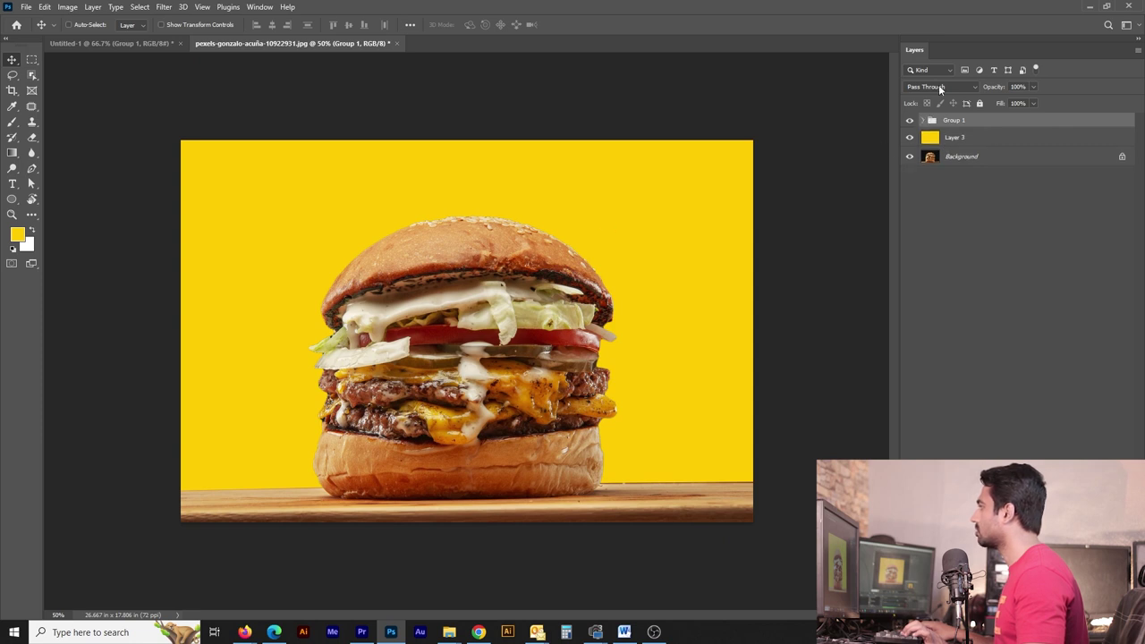
pyautogui.click(922, 120)
pyautogui.rightClick(1019, 139)
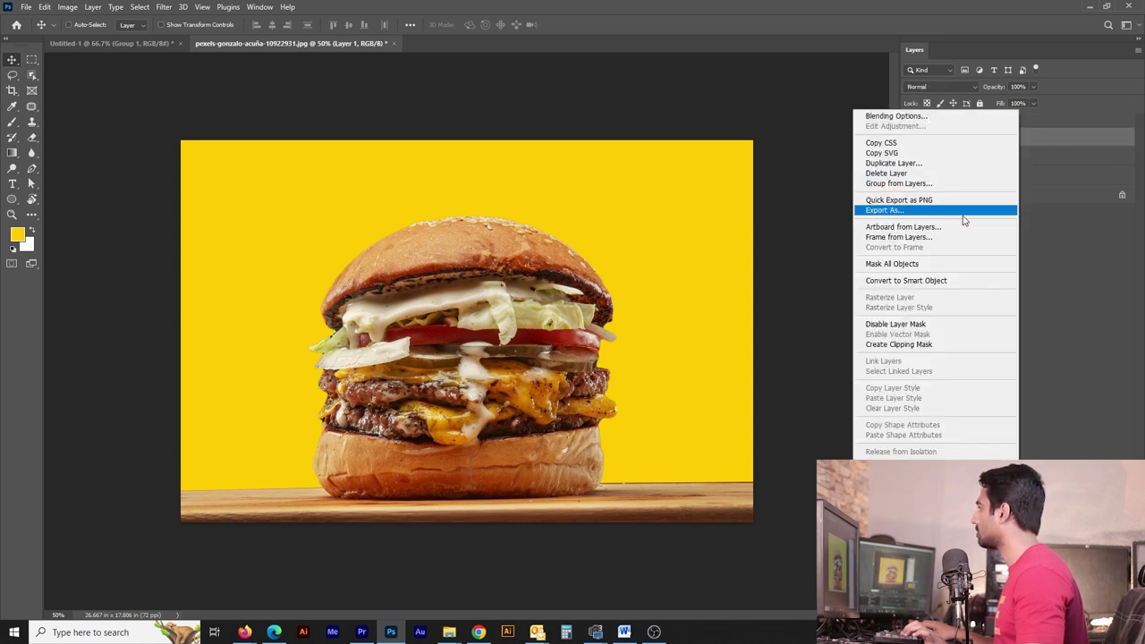
pyautogui.click(947, 281)
pyautogui.rightClick(964, 156)
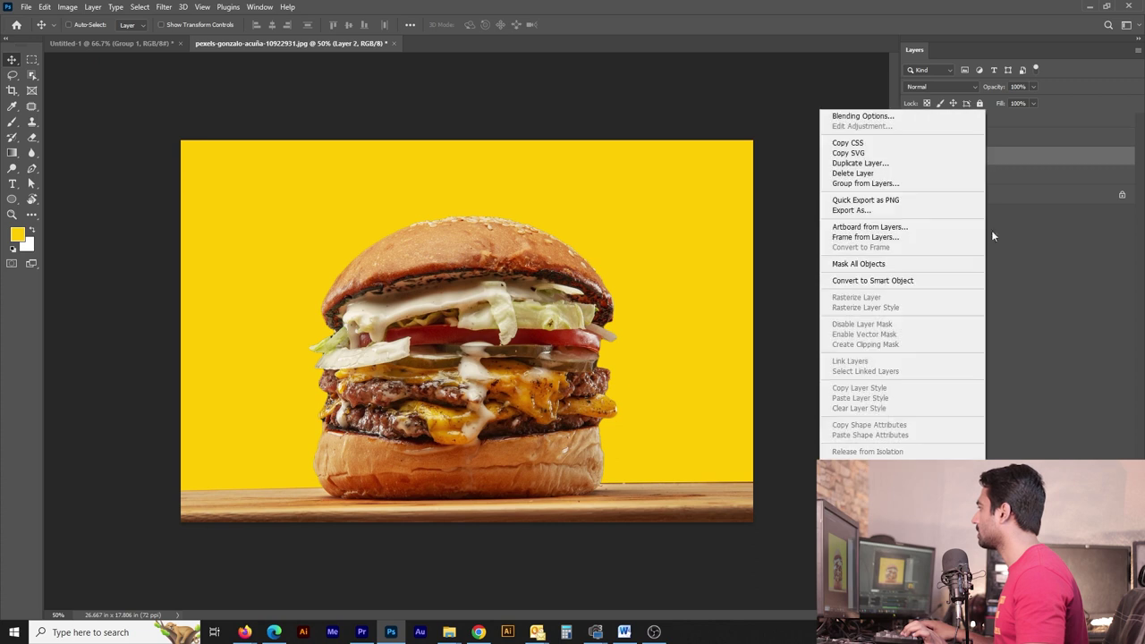
pyautogui.click(925, 281)
pyautogui.keyDown('shift'); pyautogui.click(964, 137); pyautogui.keyUp('shift')
pyautogui.moveTo(438, 266)
pyautogui.mouseDown()
pyautogui.moveTo(173, 38)
pyautogui.moveTo(437, 385)
pyautogui.mouseUp()
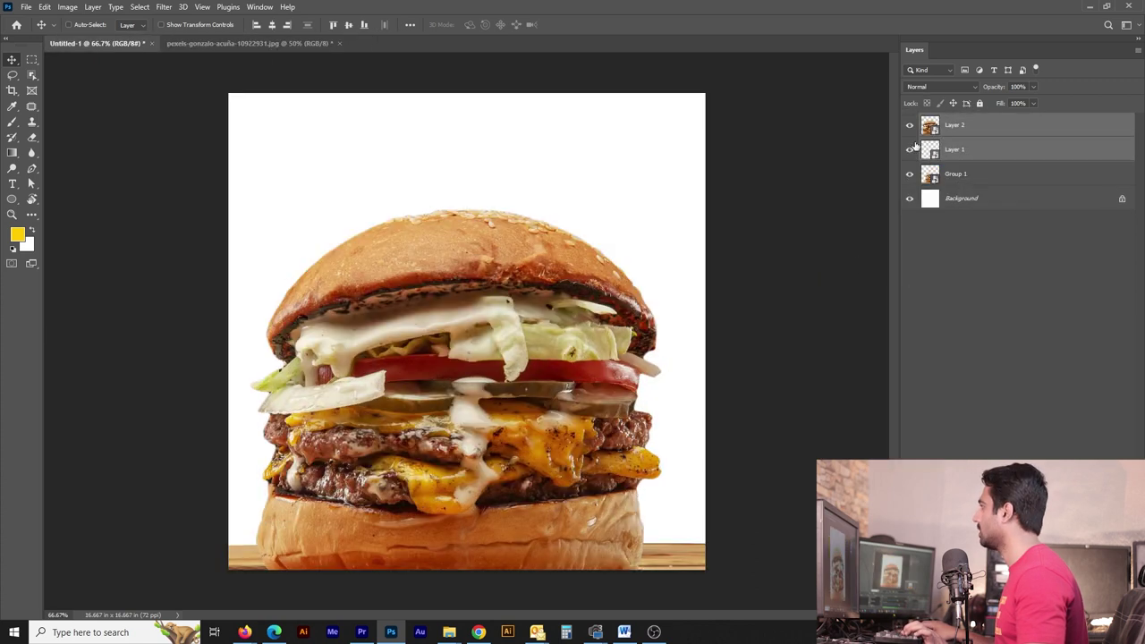
# Step: Delete the old Group 1 and scale the burger and board to the canvas width
pyautogui.click(954, 175)
pyautogui.press('Delete')
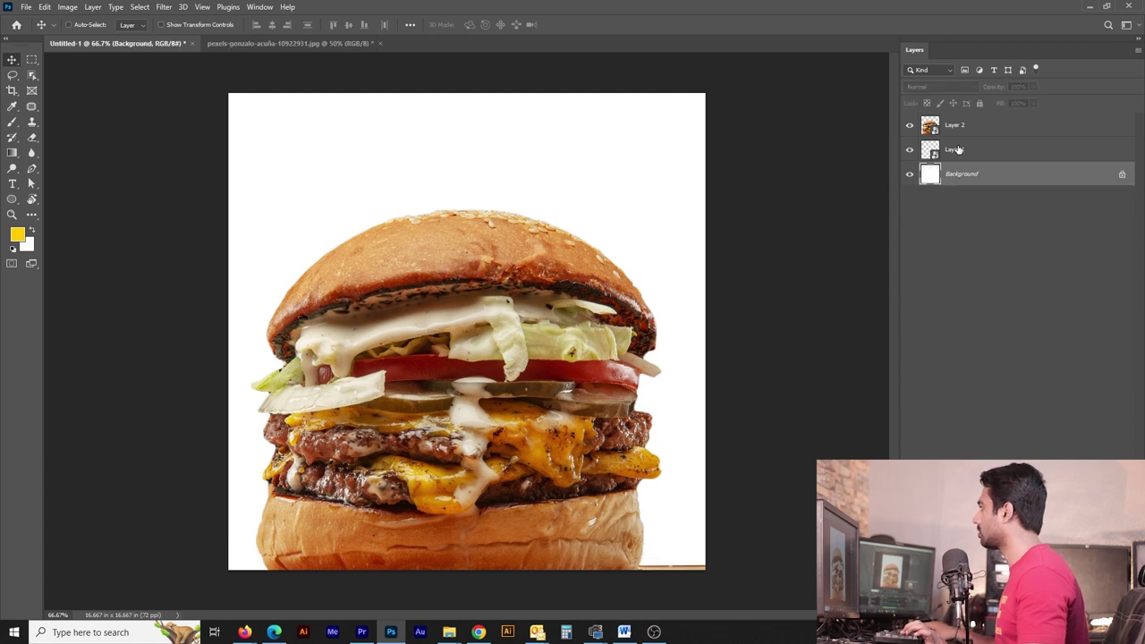
pyautogui.click(956, 149)
pyautogui.keyDown('shift'); pyautogui.click(955, 125); pyautogui.keyUp('shift')
pyautogui.hotkey('ctrl', 't')
pyautogui.moveTo(462, 205)
pyautogui.mouseDown()
pyautogui.moveTo(466, 344)
pyautogui.moveTo(462, 331)
pyautogui.mouseUp()
pyautogui.moveTo(690, 455)
pyautogui.mouseDown()
pyautogui.moveTo(706, 455)
pyautogui.moveTo(601, 466)
pyautogui.mouseUp()
pyautogui.press('Return')
# Step: Move the burger upward and make the wooden board strip thinner
pyautogui.press('z')
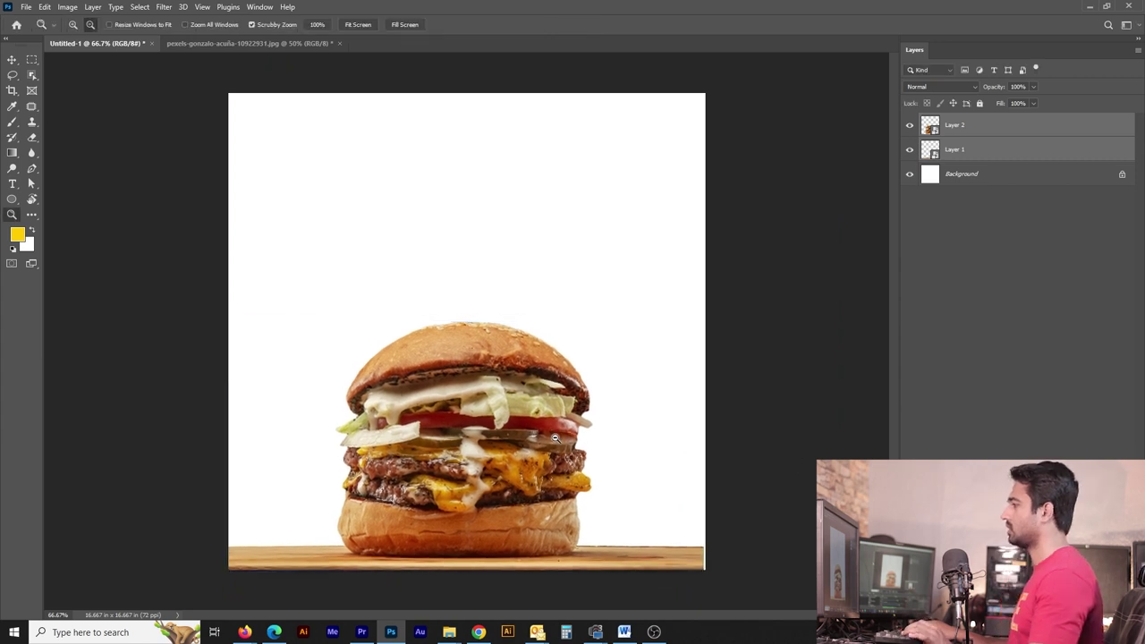
pyautogui.keyDown('alt'); pyautogui.click(554, 439); pyautogui.keyUp('alt')
pyautogui.press('v')
pyautogui.moveTo(501, 474)
pyautogui.mouseDown()
pyautogui.moveTo(506, 417)
pyautogui.moveTo(507, 431)
pyautogui.mouseUp()
pyautogui.hotkey('alt', '[')
pyautogui.hotkey('ctrl', 't')
pyautogui.moveTo(465, 487)
pyautogui.mouseDown()
pyautogui.moveTo(466, 426)
pyautogui.moveTo(466, 488)
pyautogui.mouseUp()
pyautogui.press('Return')
pyautogui.hotkey('ctrl', 't')
pyautogui.press('Return')
# Step: Nudge the burger down-left, scale burger and board up together, and group them as Group 1
pyautogui.hotkey('alt', 'shift', ']')
pyautogui.hotkey('ctrl', 't')
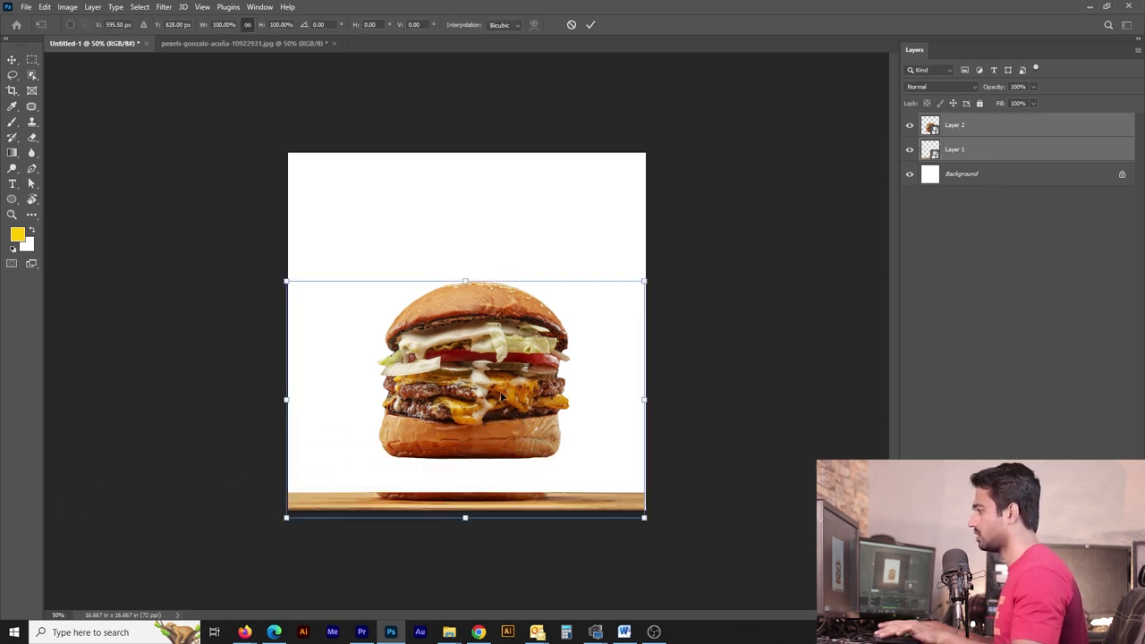
pyautogui.press('Return')
pyautogui.moveTo(502, 397); pyautogui.dragTo(491, 416)
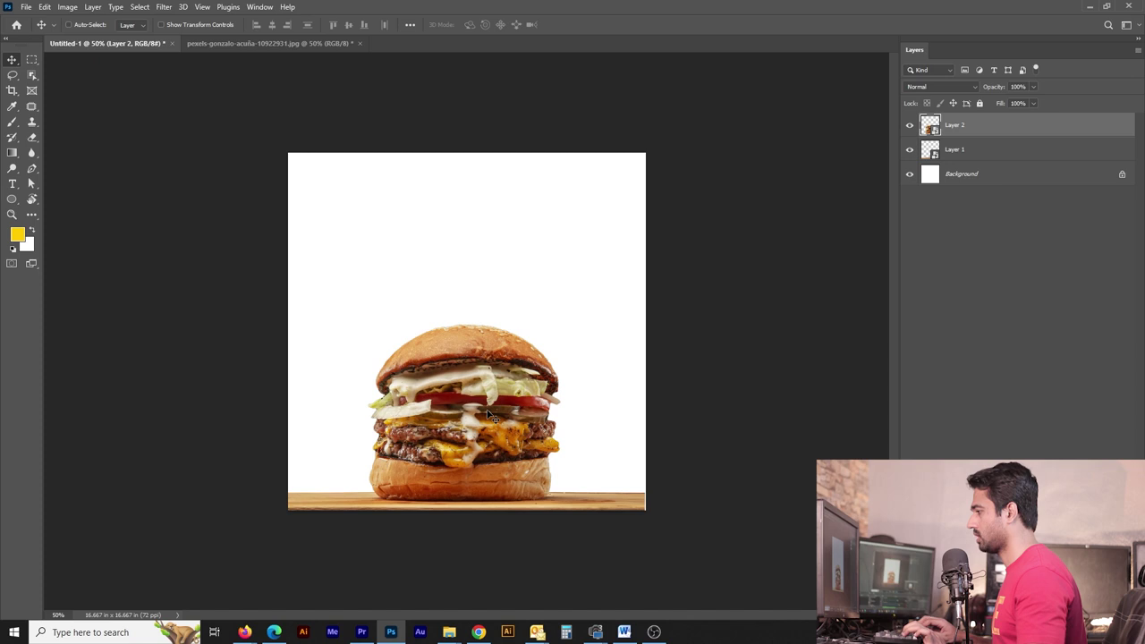
pyautogui.hotkey('alt', 'shift', '[')
pyautogui.hotkey('ctrl', 't')
pyautogui.moveTo(636, 324); pyautogui.dragTo(687, 302)
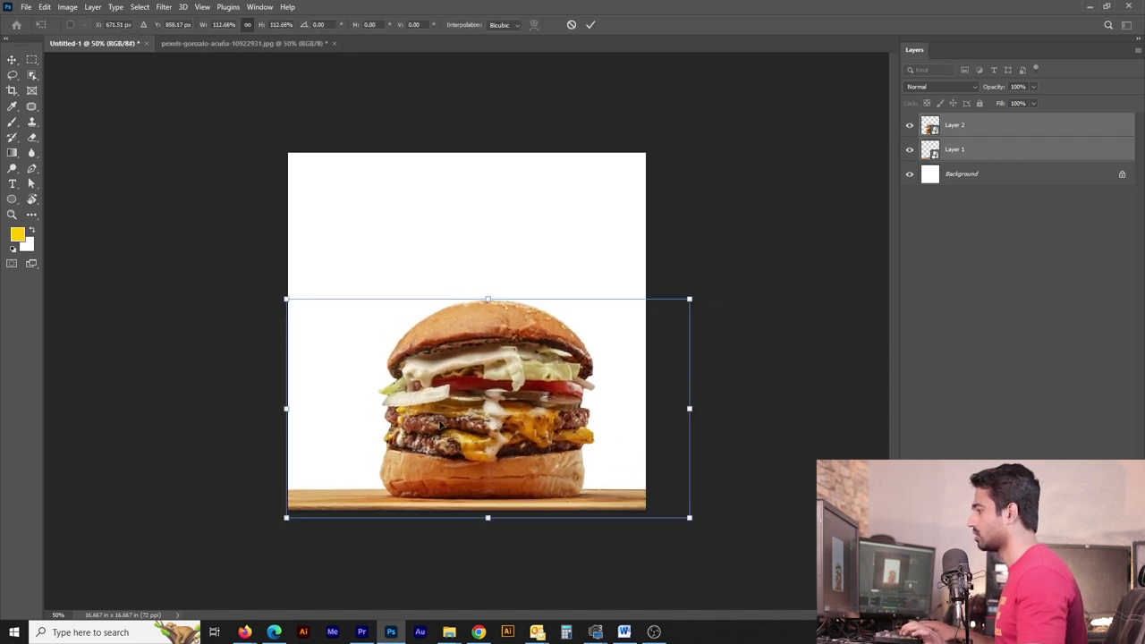
pyautogui.press('Return')
pyautogui.hotkey('ctrl', 'g')
pyautogui.hotkey('ctrl', 'a')
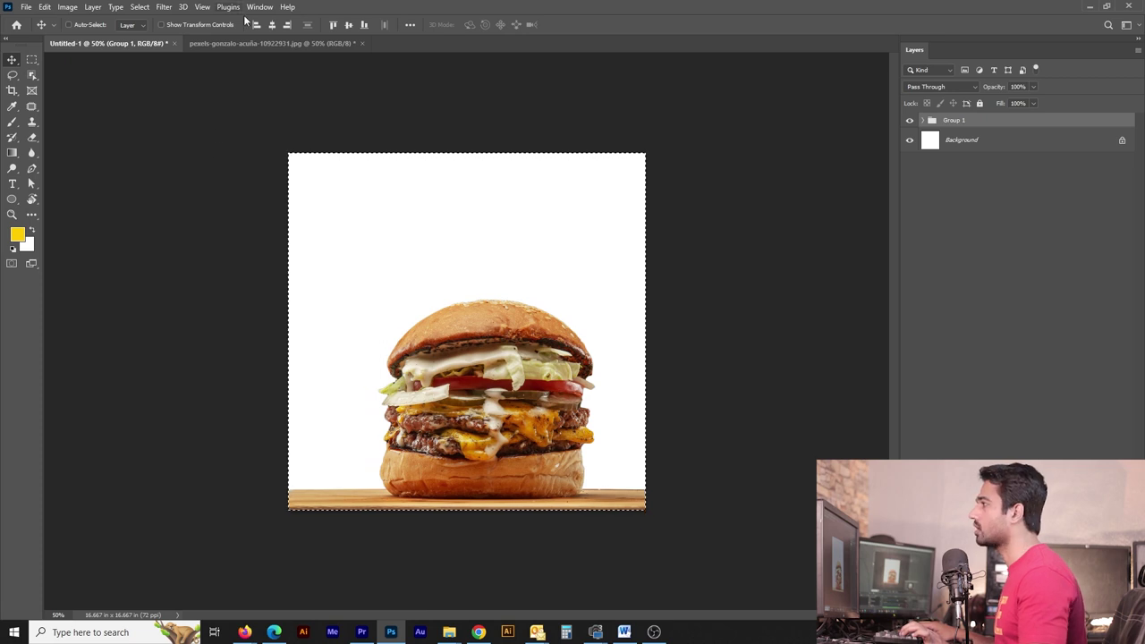
# Step: Centre the burger horizontally and fill the Background layer with yellow
pyautogui.click(272, 24)
pyautogui.hotkey('ctrl', 'd')
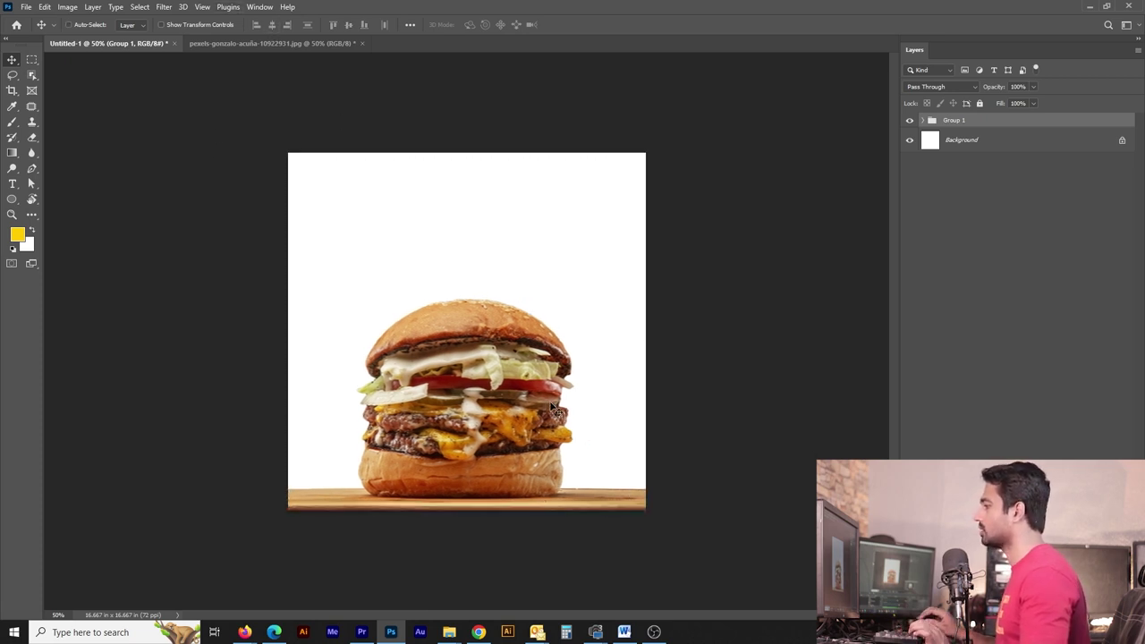
pyautogui.click(590, 296)
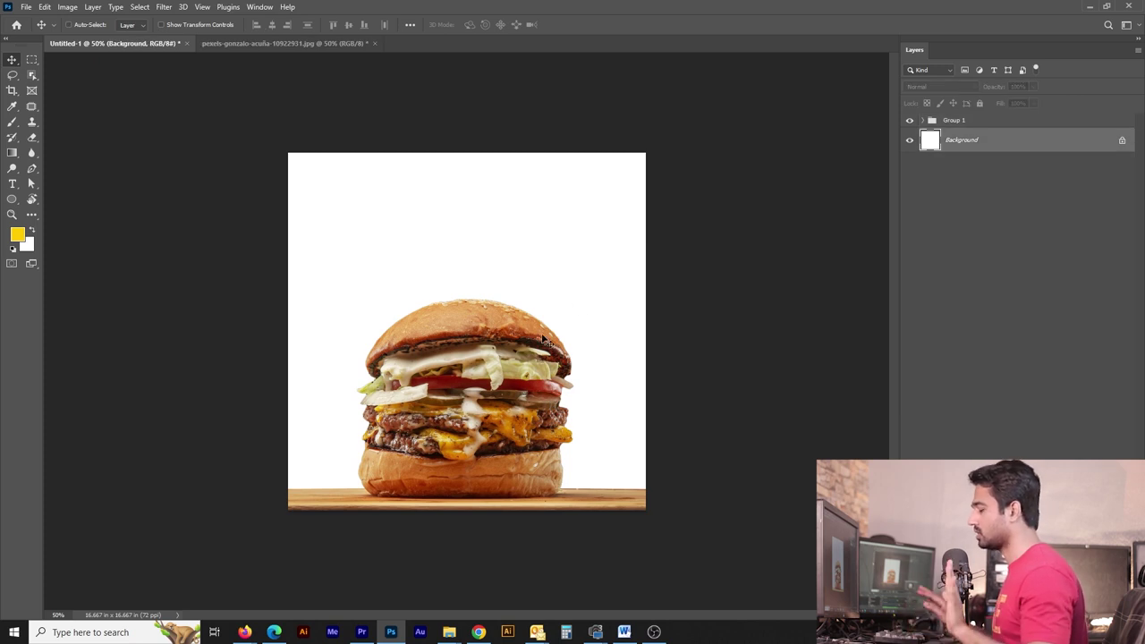
pyautogui.hotkey('alt', 'BackSpace')
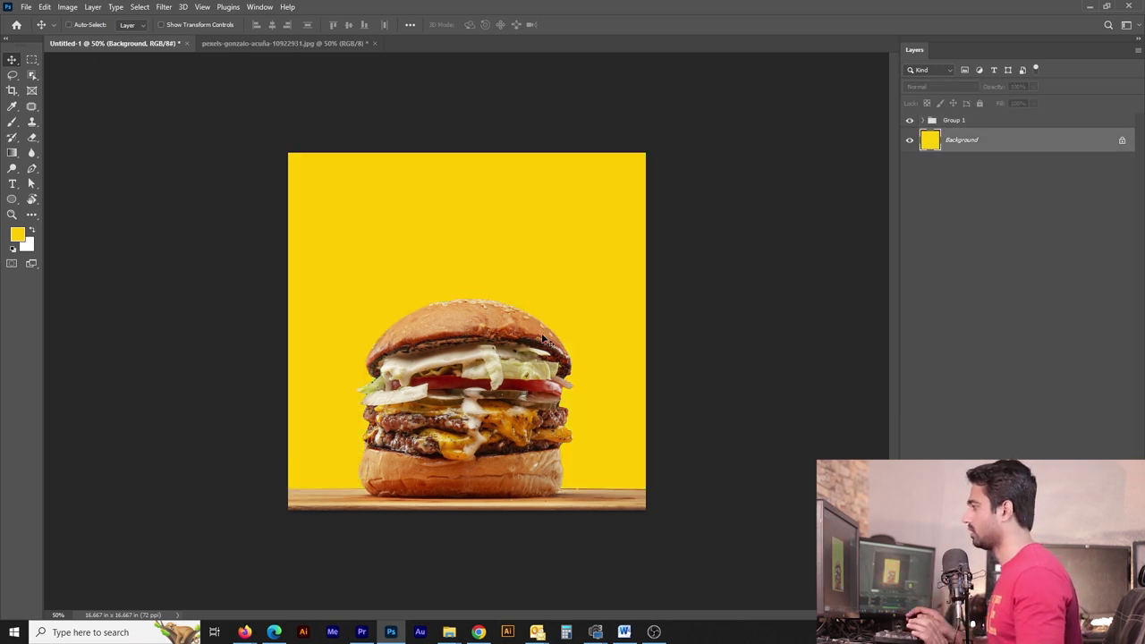
pyautogui.click(468, 356)
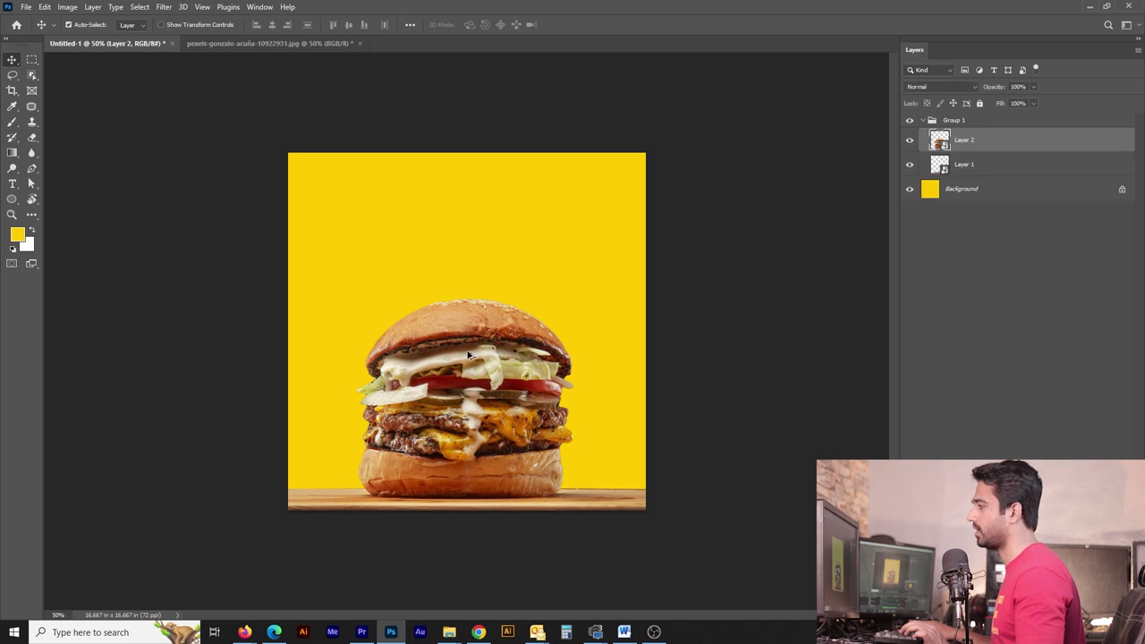
pyautogui.click(546, 333)
pyautogui.click(499, 354)
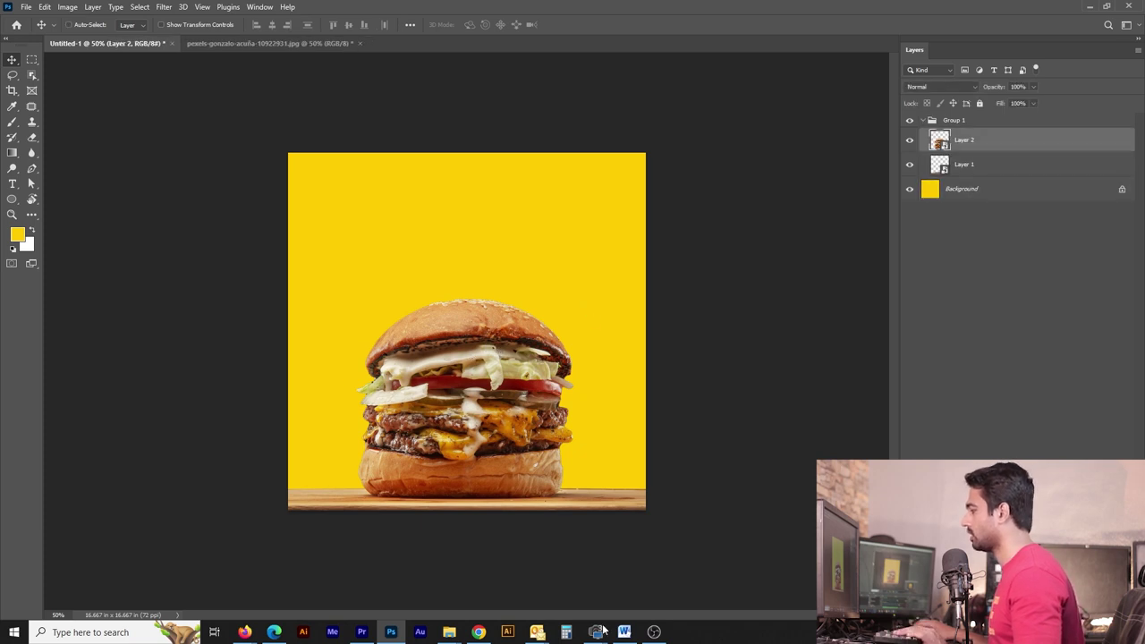
# Step: In the Word brief, select the burger name 'American Xtreme'
pyautogui.click(624, 631)
pyautogui.doubleClick(147, 171)
pyautogui.click(174, 172)
pyautogui.hotkey('ctrl', 'a')
pyautogui.click(182, 199)
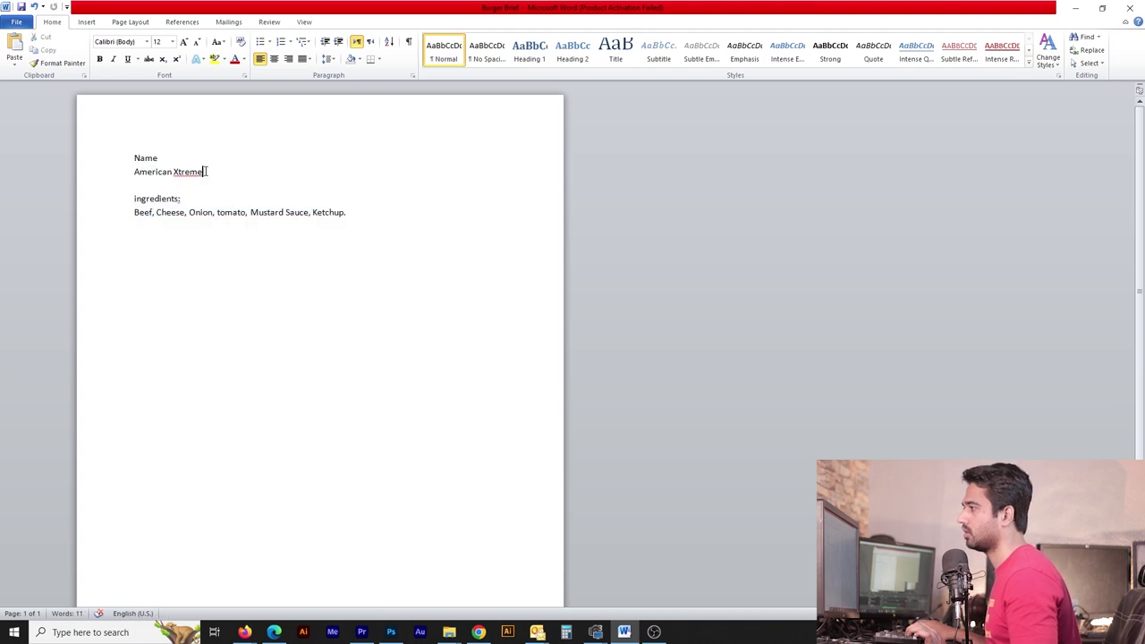
pyautogui.moveTo(207, 172); pyautogui.dragTo(134, 172)
pyautogui.click(245, 632)
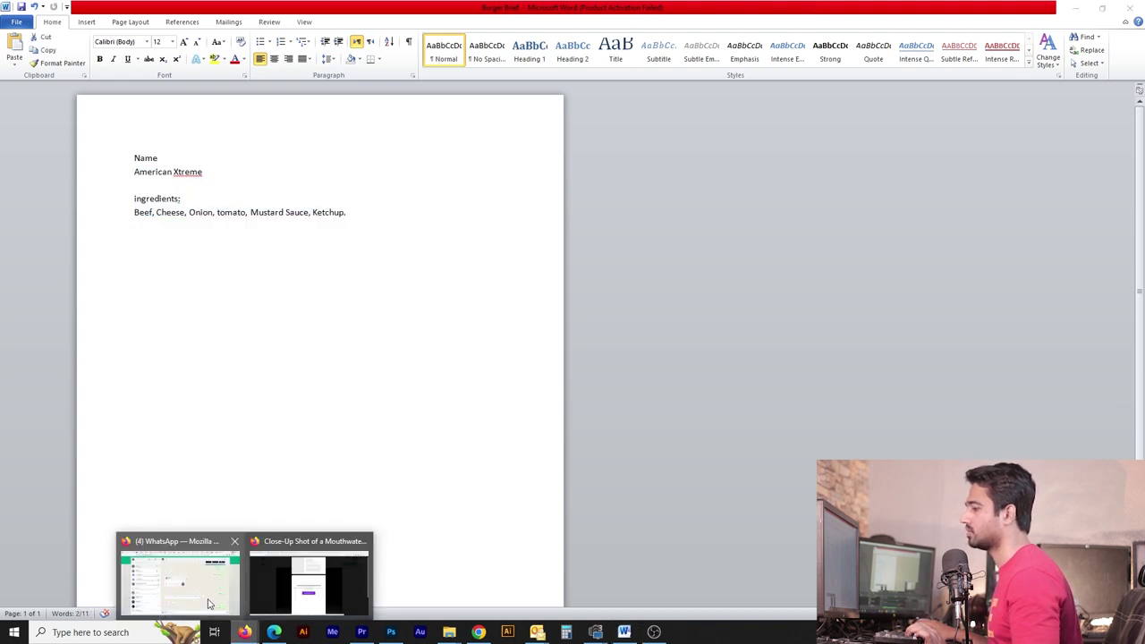
# Step: Search the web for 'american font' and open the 1001 Fonts and American Captain results
pyautogui.click(308, 582)
pyautogui.click(842, 15)
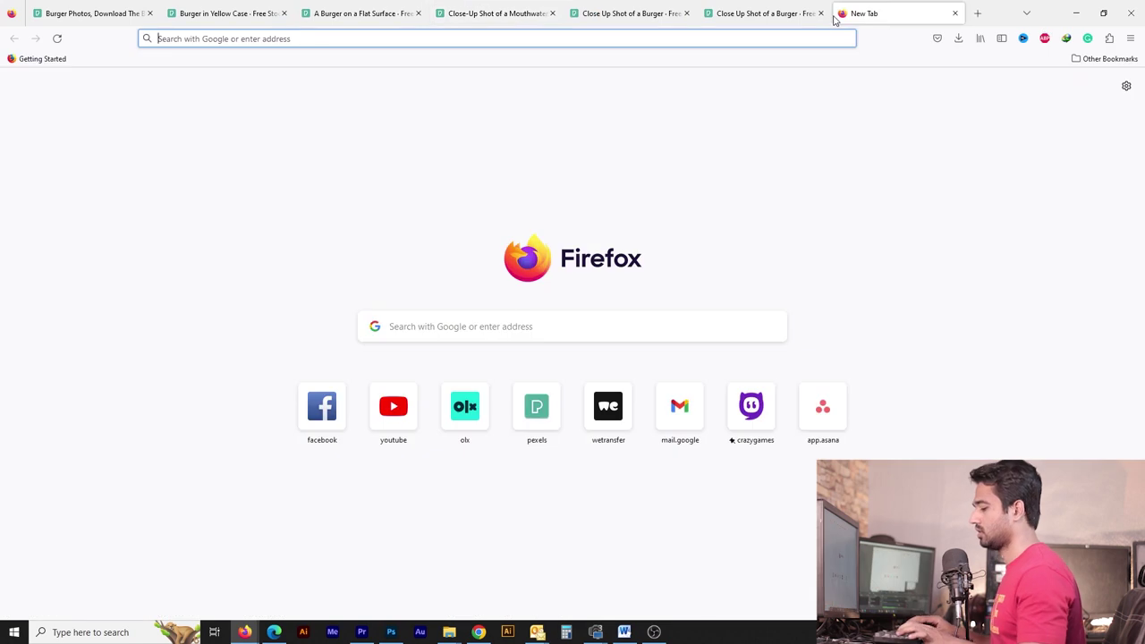
pyautogui.write('american font')
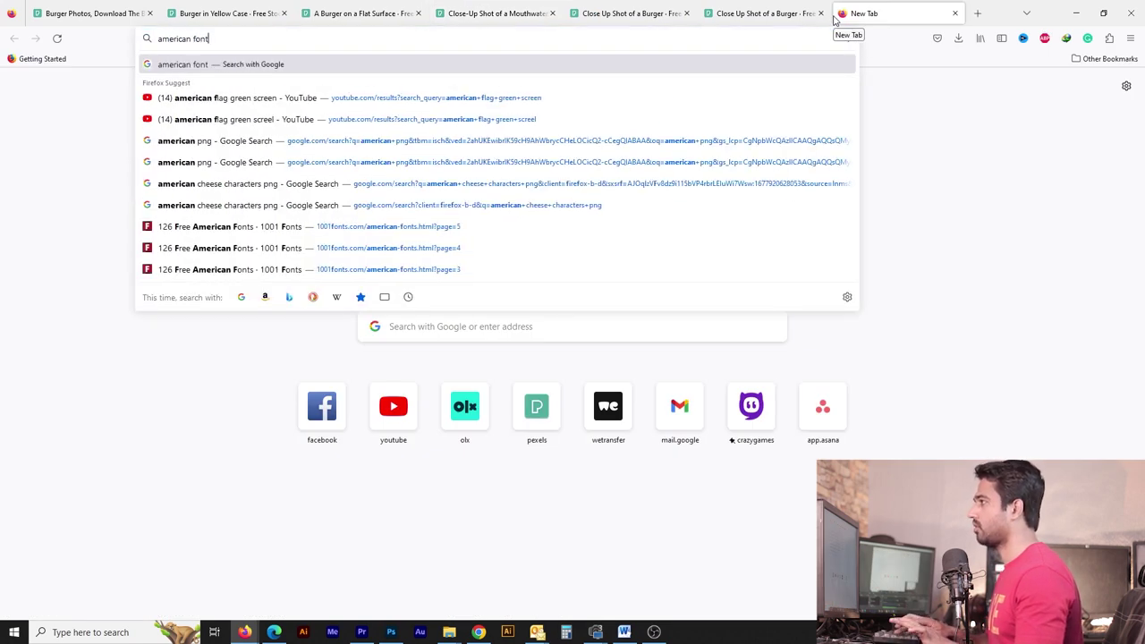
pyautogui.press('Return')
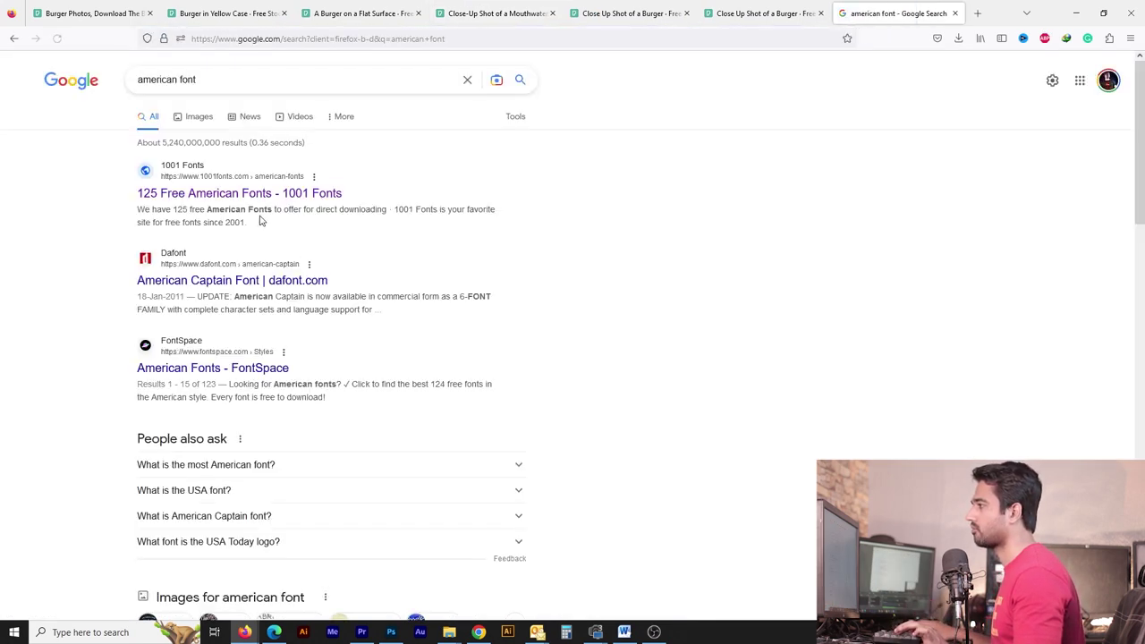
pyautogui.middleClick(259, 194)
pyautogui.middleClick(256, 280)
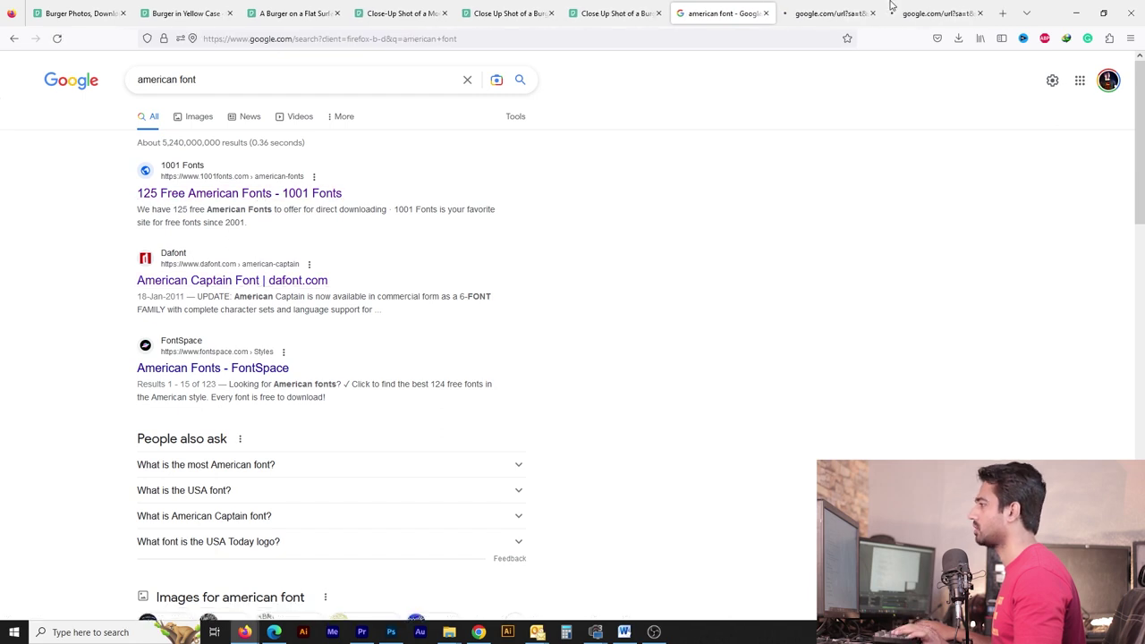
pyautogui.click(816, 9)
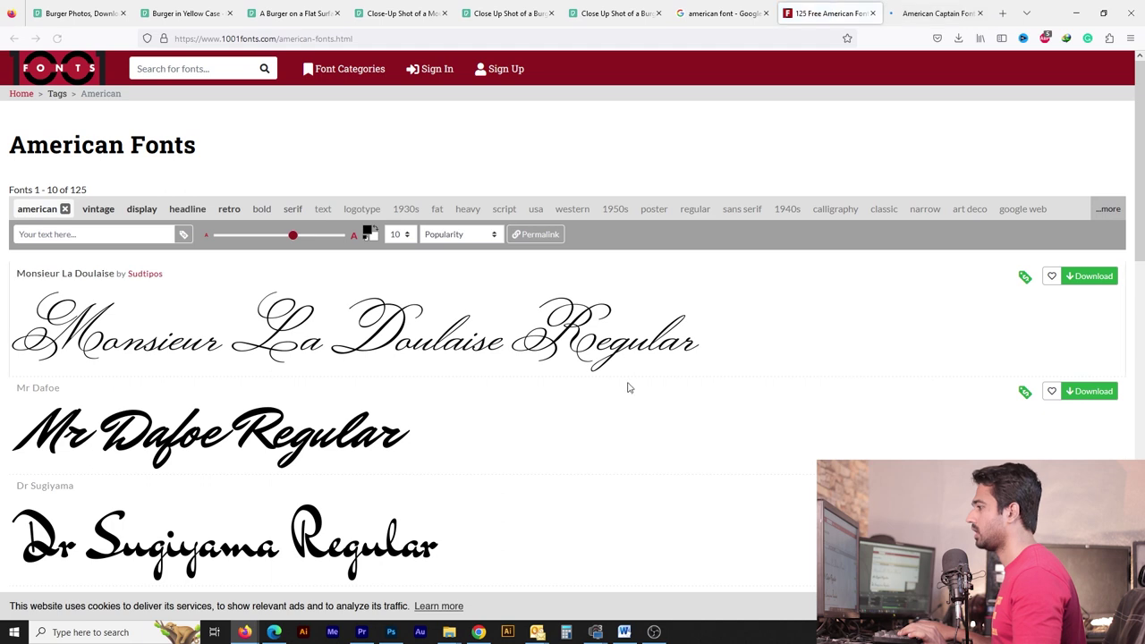
# Step: Browse to page 2 of the American fonts listing and close the American Captain page
pyautogui.scroll(-2, 620, 394)
pyautogui.scroll(-1, 620, 394)
pyautogui.scroll(-2, 620, 394)
pyautogui.scroll(-3, 620, 394)
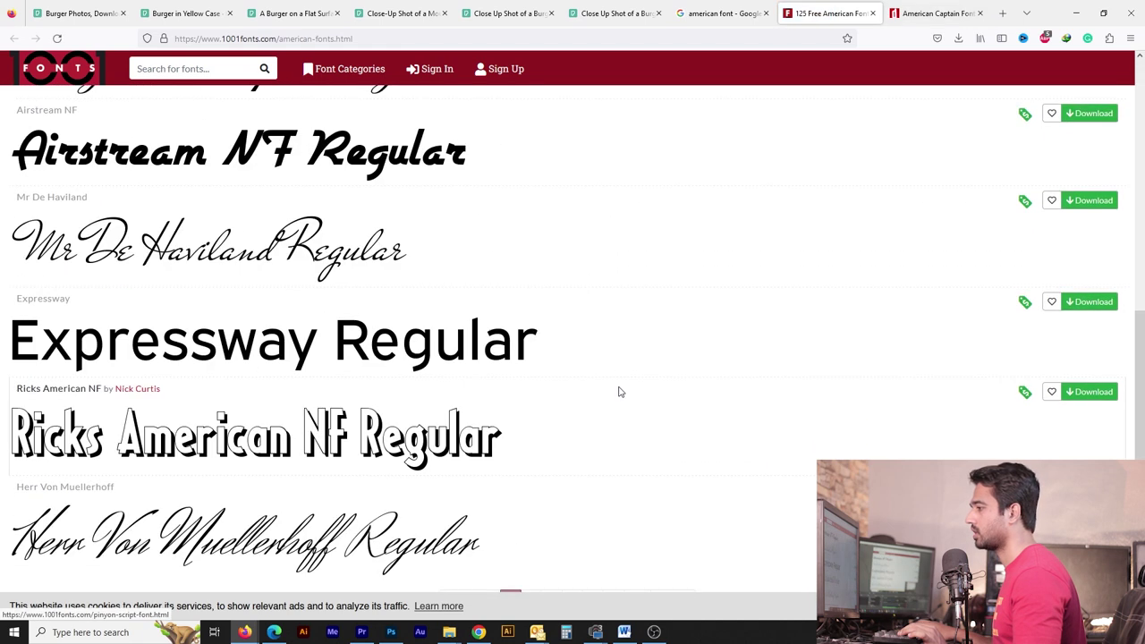
pyautogui.scroll(-3, 621, 394)
pyautogui.click(531, 360)
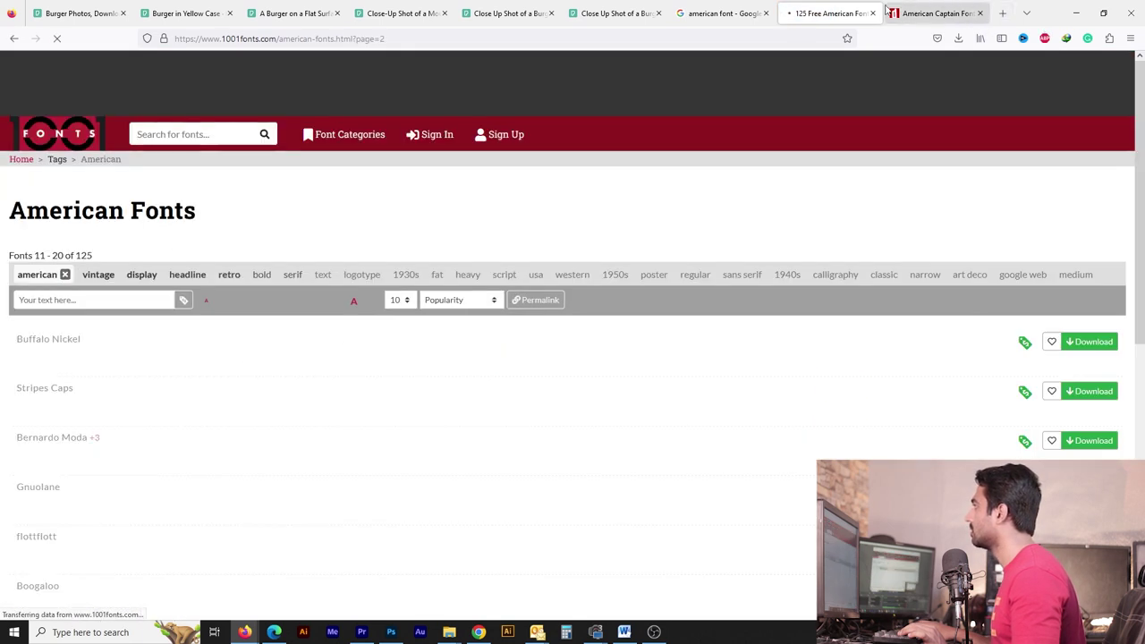
pyautogui.click(908, 9)
pyautogui.scroll(2, 551, 380)
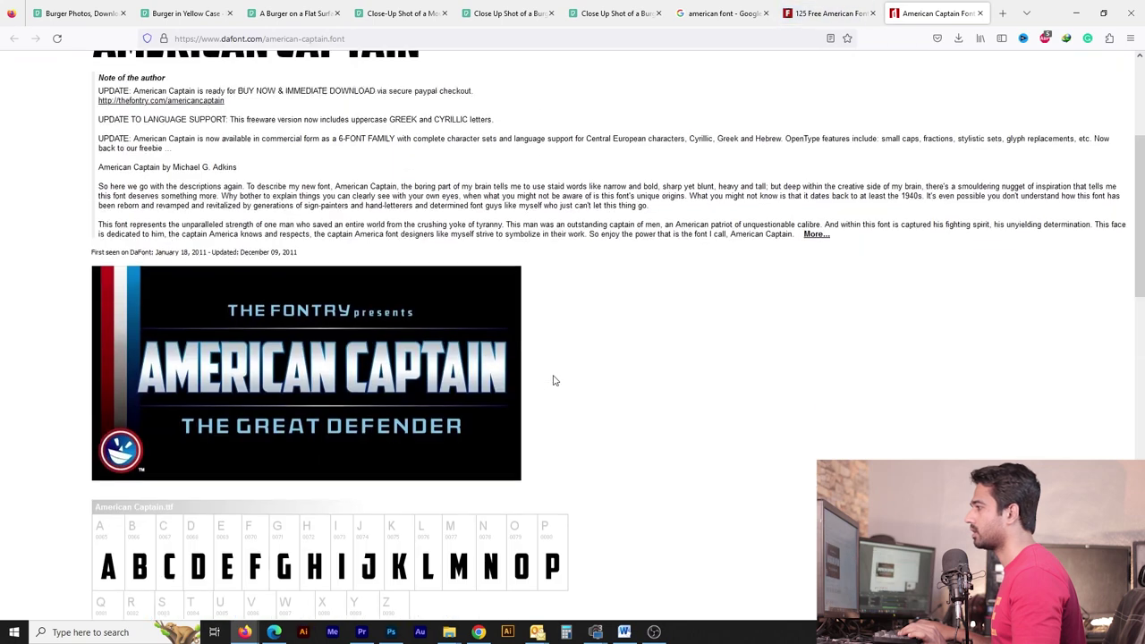
pyautogui.scroll(5, 551, 380)
pyautogui.hotkey('ctrl', 'w')
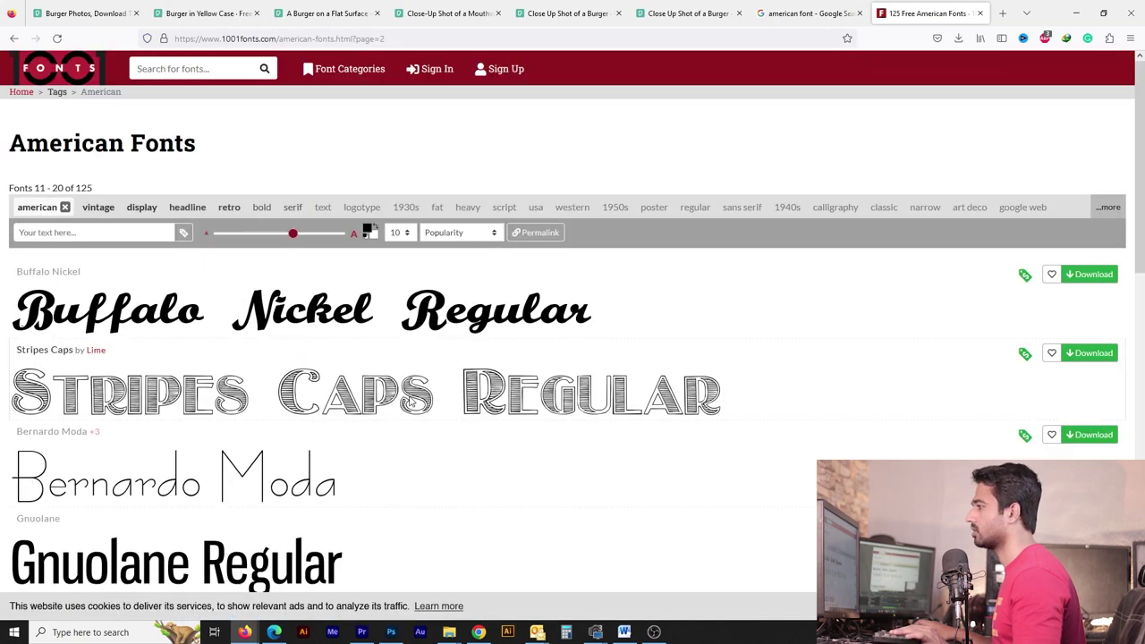
# Step: Preview 'American Xtreme' as sample text while browsing further pages of American fonts
pyautogui.scroll(-3, 409, 402)
pyautogui.scroll(-3, 409, 401)
pyautogui.scroll(-2, 417, 402)
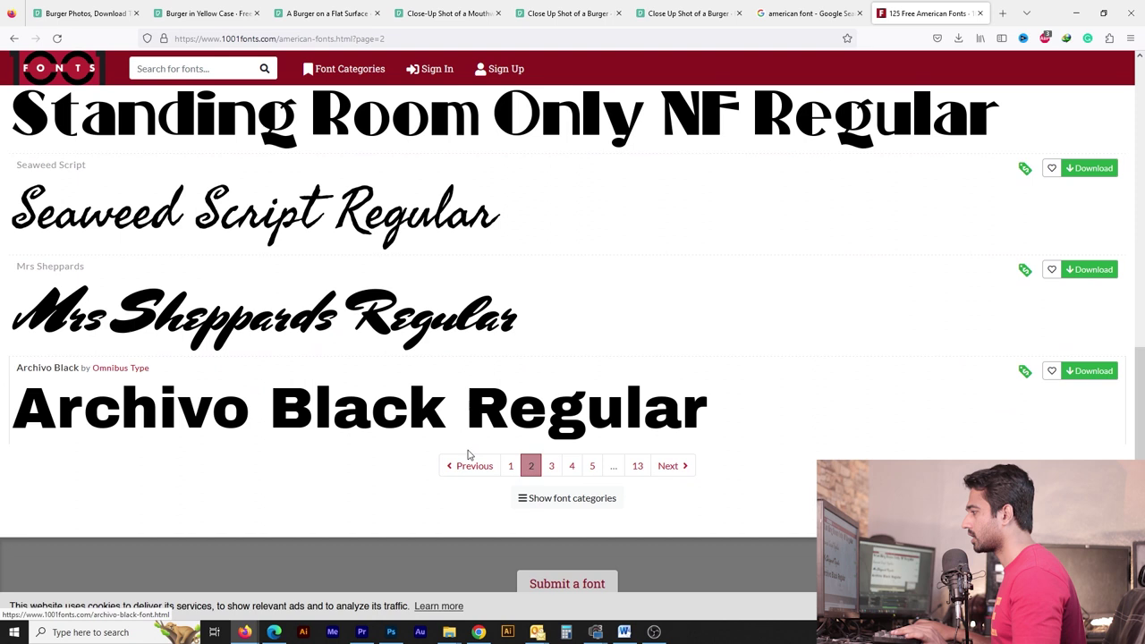
pyautogui.click(552, 467)
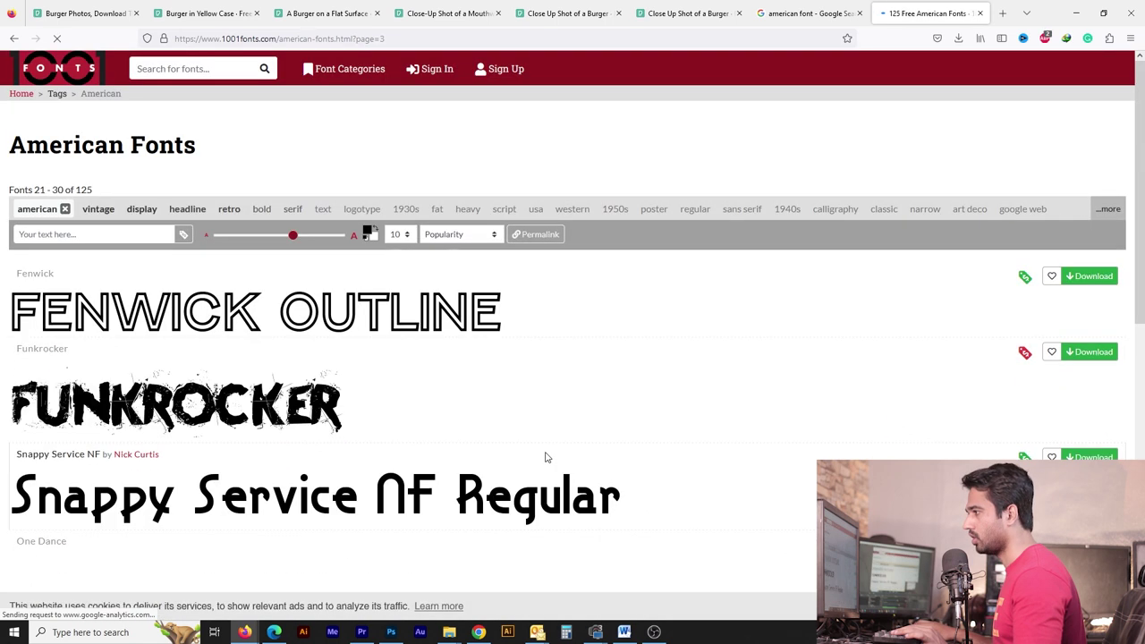
pyautogui.click(134, 233)
pyautogui.write('American Xtreme')
pyautogui.scroll(-3, 45, 444)
pyautogui.scroll(-4, 45, 445)
pyautogui.scroll(-5, 45, 444)
pyautogui.click(578, 335)
pyautogui.scroll(-5, 499, 345)
pyautogui.scroll(-5, 500, 344)
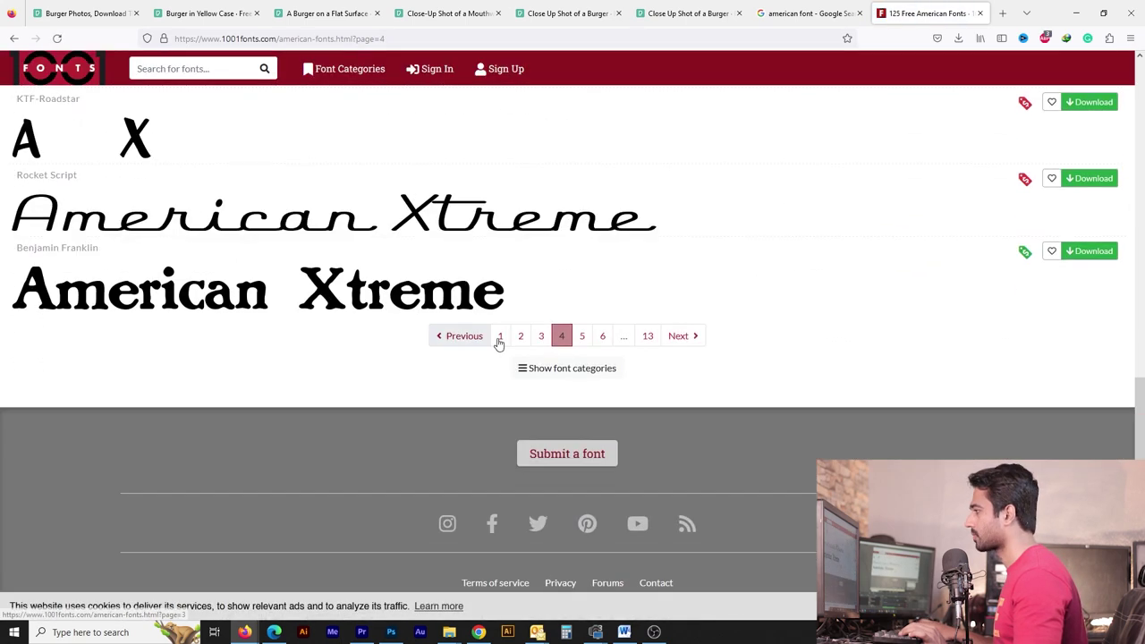
pyautogui.click(491, 339)
pyautogui.scroll(-5, 281, 388)
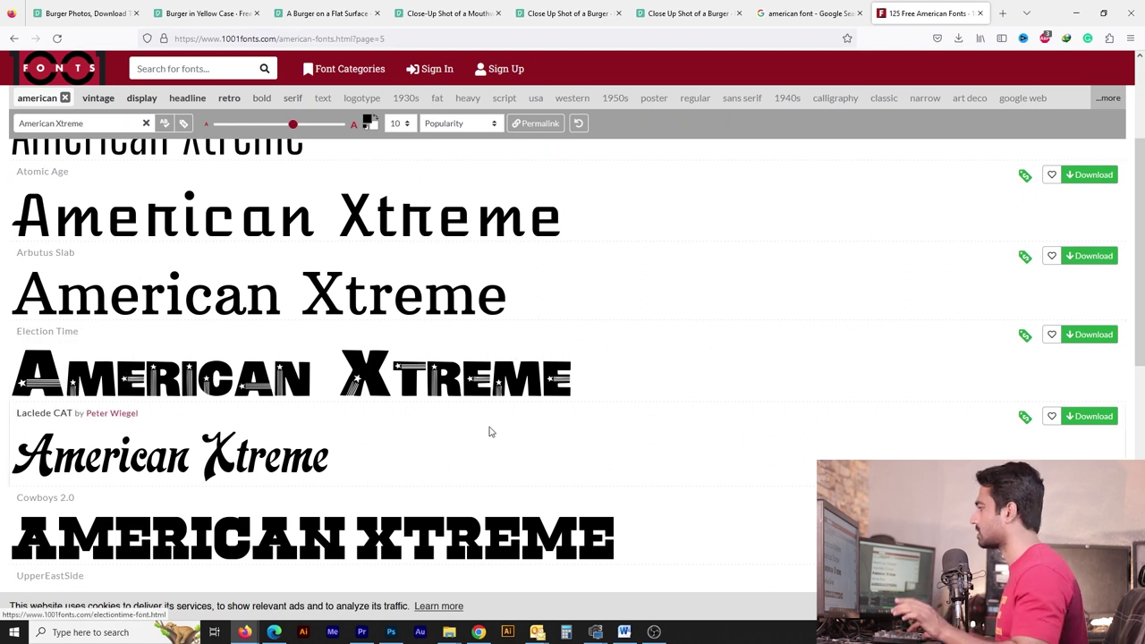
# Step: Download the Election Time font, confirming and dismissing the download prompts
pyautogui.click(1089, 333)
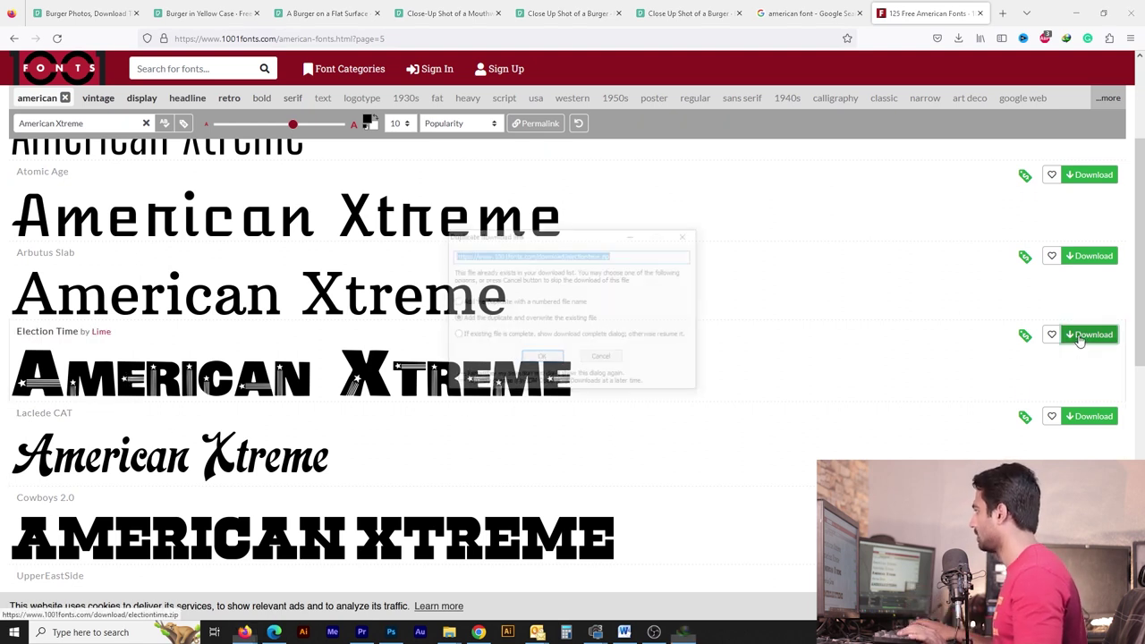
pyautogui.click(560, 362)
pyautogui.click(662, 357)
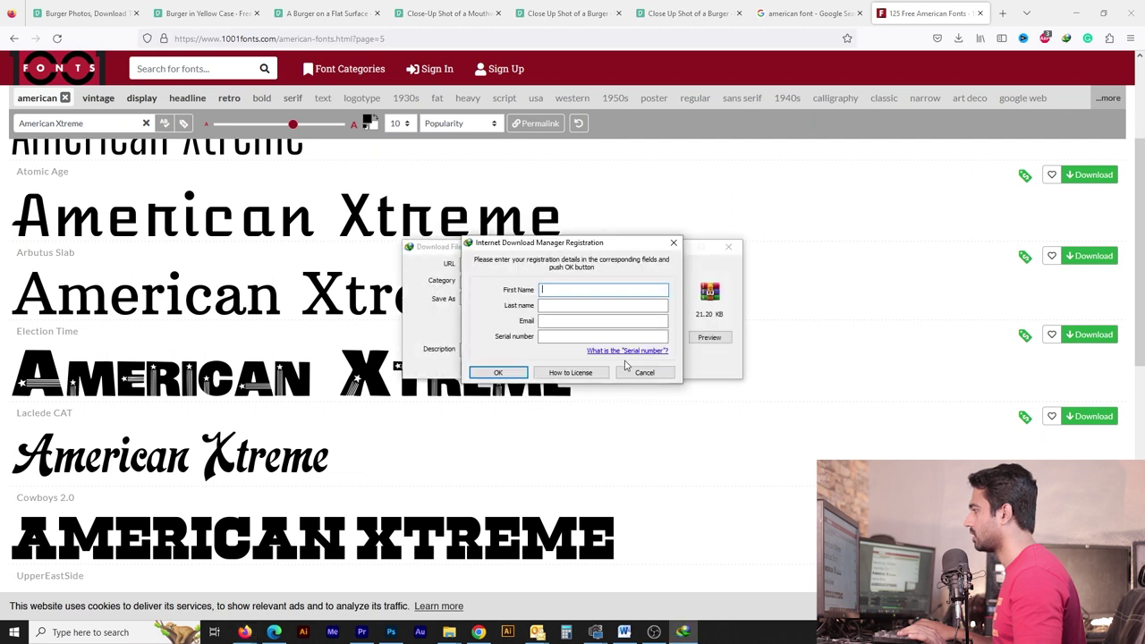
pyautogui.click(631, 372)
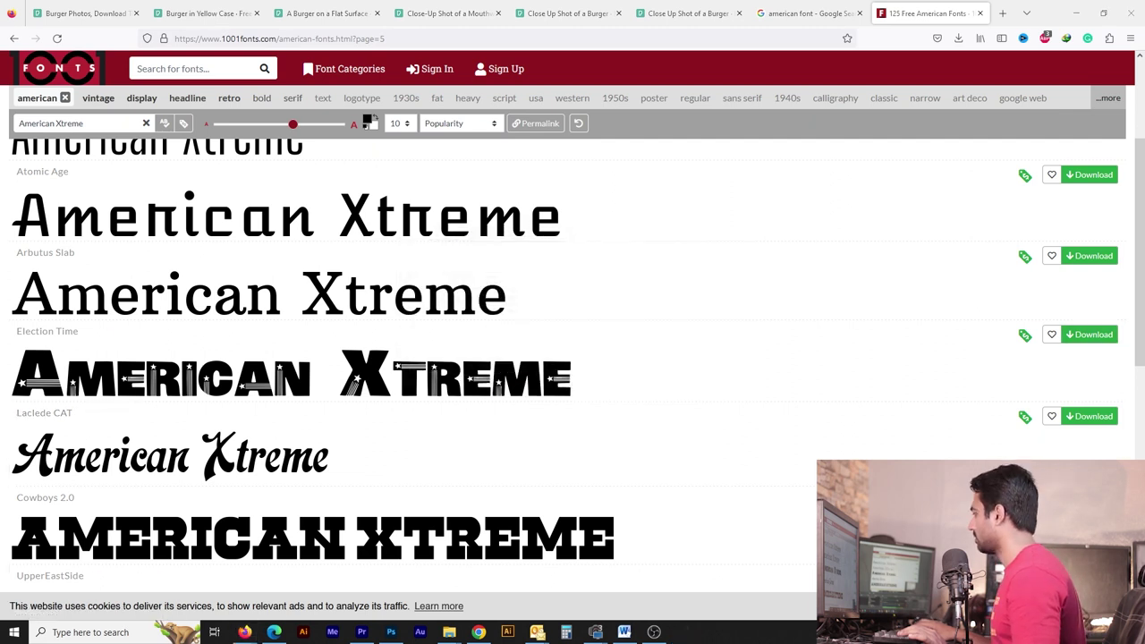
pyautogui.click(391, 633)
# Step: Add an enlarged, horizontally centred 'american' heading above the burger, nudged slightly up
pyautogui.click(408, 236)
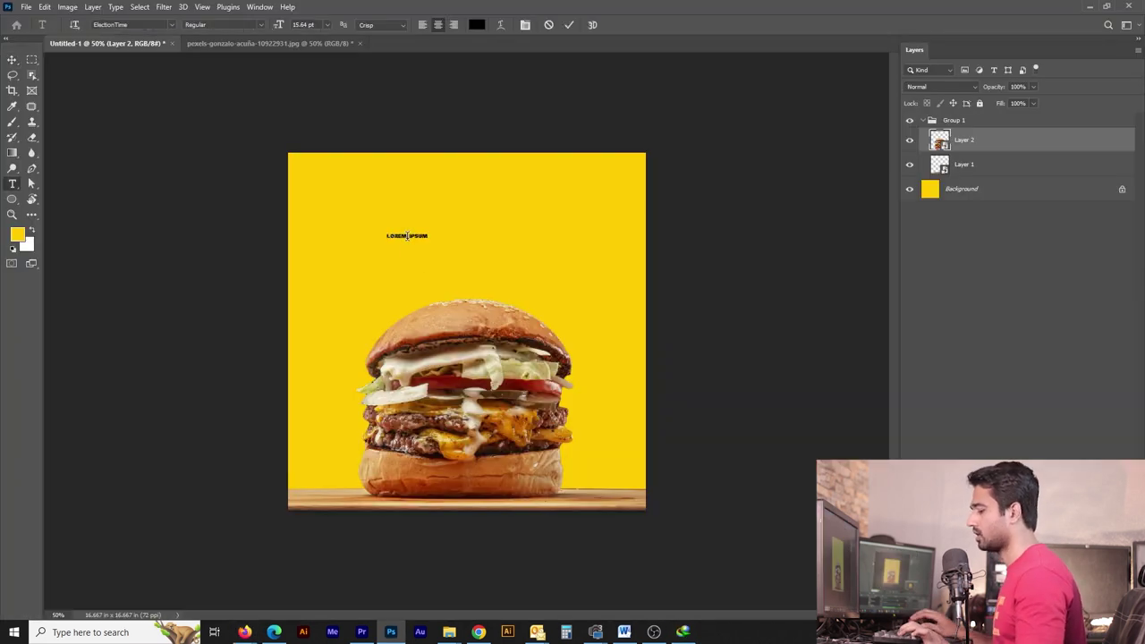
pyautogui.write('american')
pyautogui.hotkey('ctrl', 'Return')
pyautogui.hotkey('ctrl', 't')
pyautogui.moveTo(427, 232); pyautogui.dragTo(667, 121)
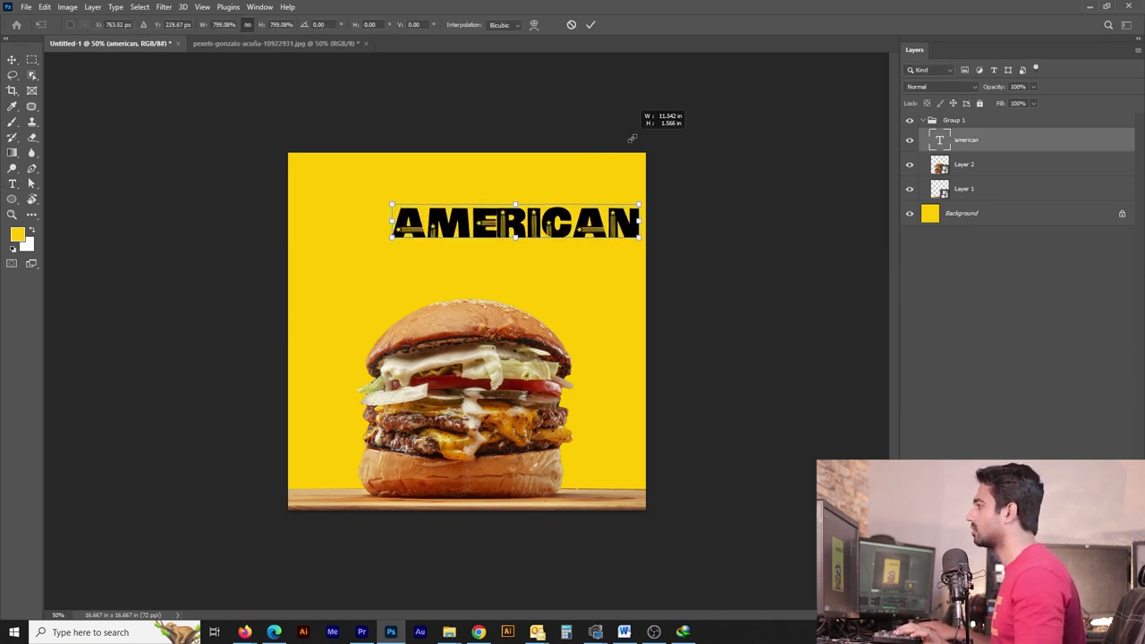
pyautogui.press('Return')
pyautogui.click(276, 27)
pyautogui.hotkey('ctrl', 'd')
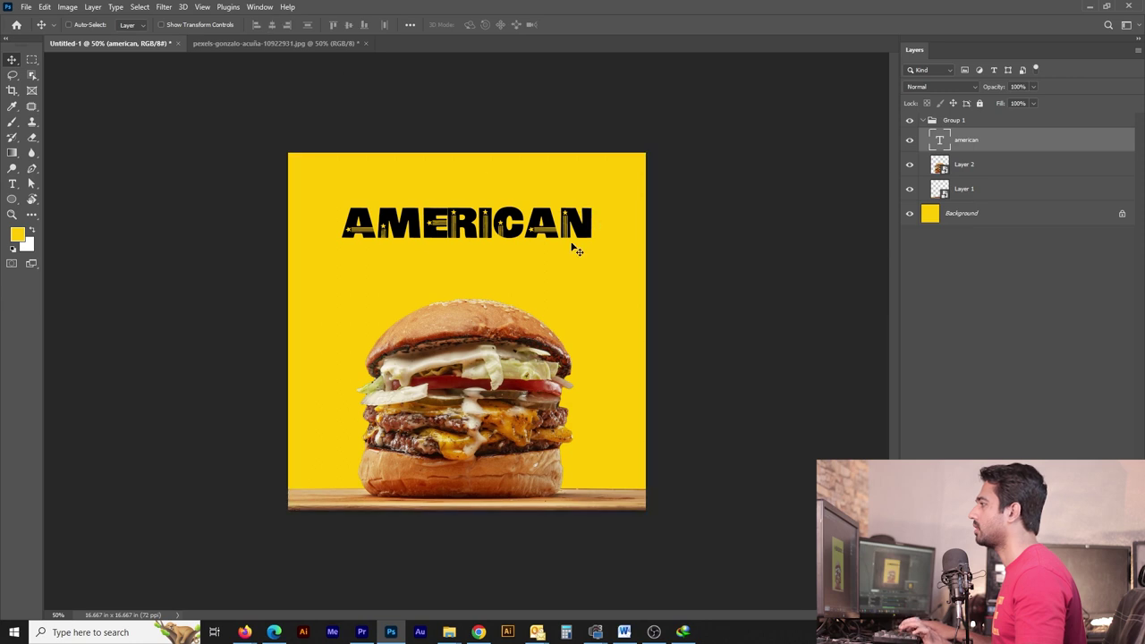
pyautogui.hotkey('shift', 'Up')
pyautogui.hotkey('shift', 'Up')
pyautogui.hotkey('shift', 'Up')
pyautogui.hotkey('shift', 'Up')
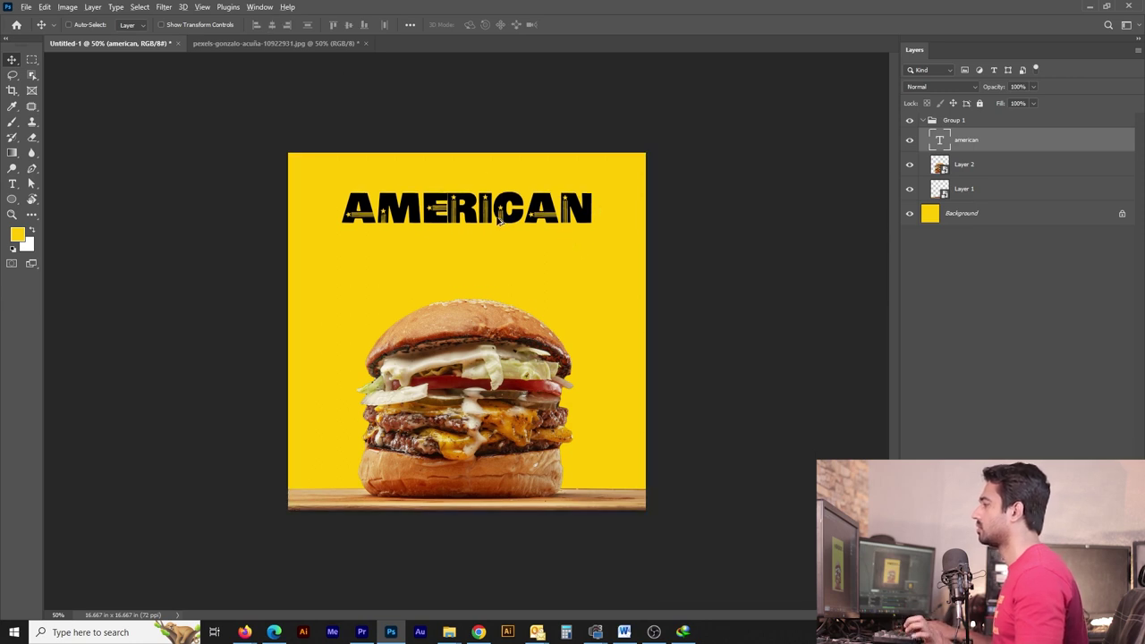
# Step: Duplicate the heading below at about 85% size and retype it as 'XETREME'
pyautogui.moveTo(499, 221); pyautogui.dragTo(499, 257)
pyautogui.hotkey('ctrl', 't')
pyautogui.moveTo(592, 226); pyautogui.dragTo(574, 234)
pyautogui.press('Return')
pyautogui.press('t')
pyautogui.doubleClick(541, 244)
pyautogui.write('XETREME')
pyautogui.hotkey('ctrl', 'Return')
pyautogui.press('v')
pyautogui.hotkey('ctrl', 't')
pyautogui.moveTo(555, 229); pyautogui.dragTo(554, 231)
pyautogui.press('Return')
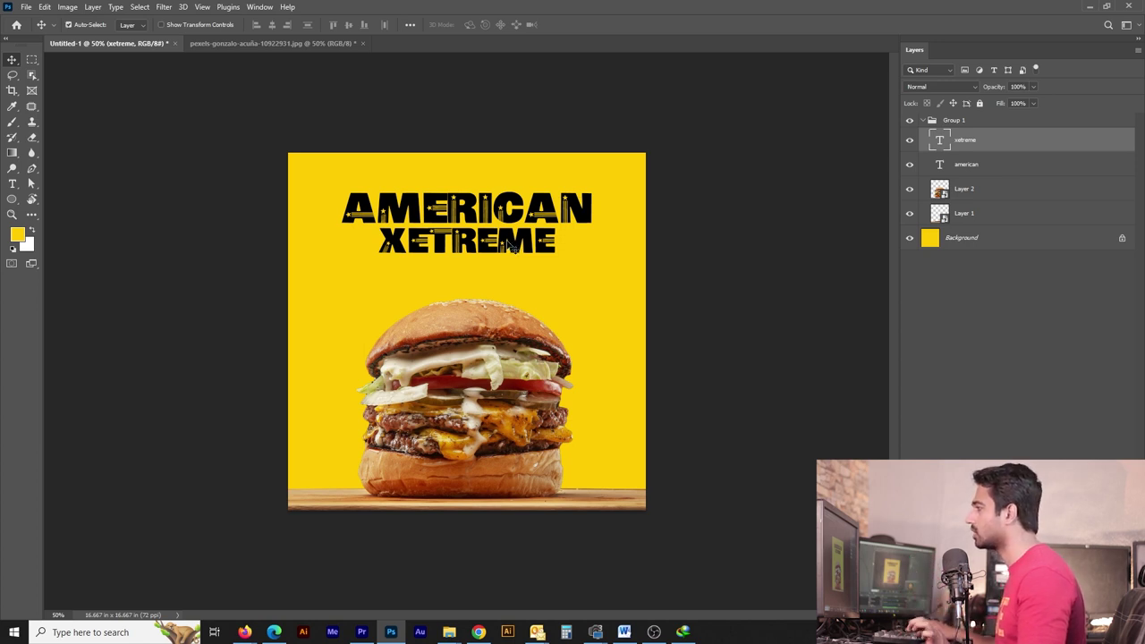
# Step: Set the second line to Julia Script with All Caps turned off
pyautogui.click(260, 6)
pyautogui.click(268, 148)
pyautogui.click(787, 145)
pyautogui.write('jul')
pyautogui.click(845, 193)
pyautogui.click(800, 212)
# Step: Split the line into a large 'x' below AMERICAN and a separate 'treme' layer beside it
pyautogui.doubleClick(472, 248)
pyautogui.write('x')
pyautogui.moveTo(432, 267)
pyautogui.mouseDown()
pyautogui.moveTo(452, 288)
pyautogui.moveTo(534, 293)
pyautogui.mouseUp()
pyautogui.hotkey('ctrl', '[')
pyautogui.hotkey('ctrl', '[')
pyautogui.doubleClick(534, 294)
pyautogui.write('treme')
pyautogui.moveTo(358, 384); pyautogui.dragTo(459, 318)
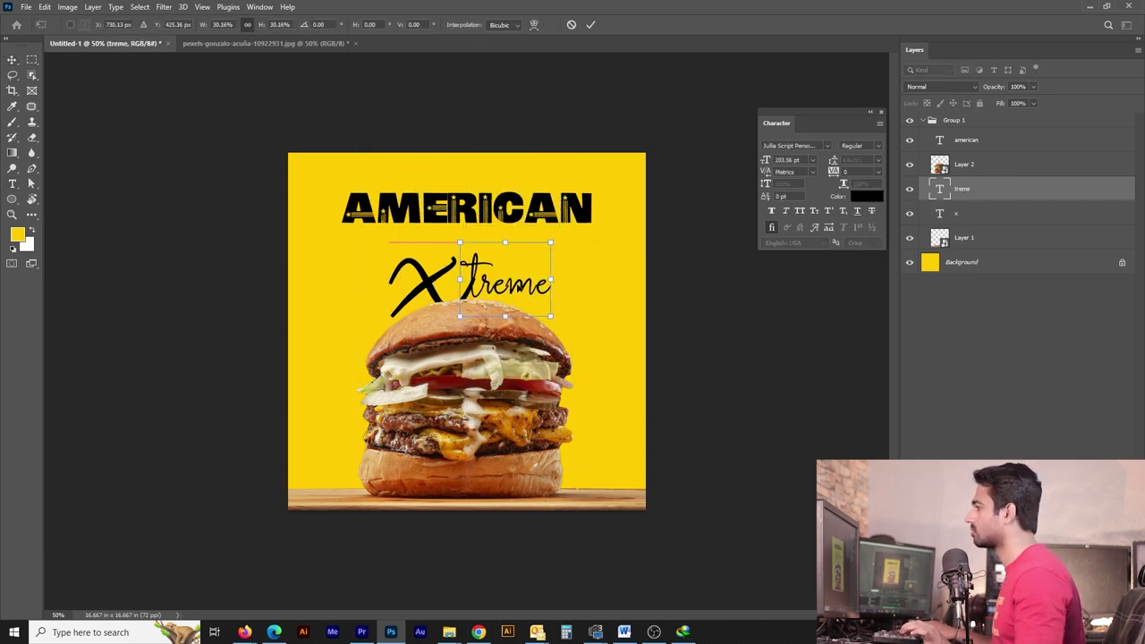
pyautogui.moveTo(550, 316)
pyautogui.mouseDown()
pyautogui.moveTo(617, 342)
pyautogui.moveTo(560, 269)
pyautogui.mouseUp()
pyautogui.press('Return')
# Step: Transform the x and treme parts together and rotate AMERICAN slightly
pyautogui.keyDown('shift'); pyautogui.click(962, 213); pyautogui.keyUp('shift')
pyautogui.hotkey('ctrl', 't')
pyautogui.press('Return')
pyautogui.click(465, 208)
pyautogui.hotkey('ctrl', 't')
pyautogui.moveTo(607, 203)
pyautogui.mouseDown()
pyautogui.moveTo(605, 218)
pyautogui.moveTo(639, 179)
pyautogui.mouseUp()
pyautogui.press('Return')
# Step: Group the three text layers, shrink the group slightly and centre it on the canvas
pyautogui.click(421, 291)
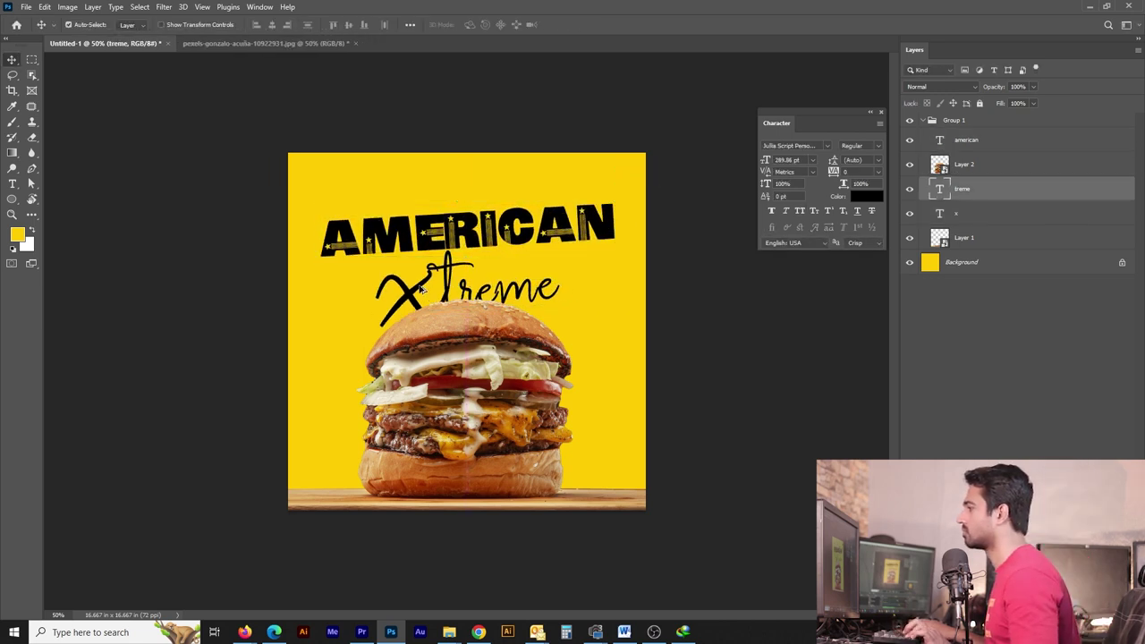
pyautogui.keyDown('shift'); pyautogui.click(572, 237); pyautogui.keyUp('shift')
pyautogui.hotkey('ctrl', 'g')
pyautogui.hotkey('ctrl', 't')
pyautogui.moveTo(657, 327); pyautogui.dragTo(637, 314)
pyautogui.press('Return')
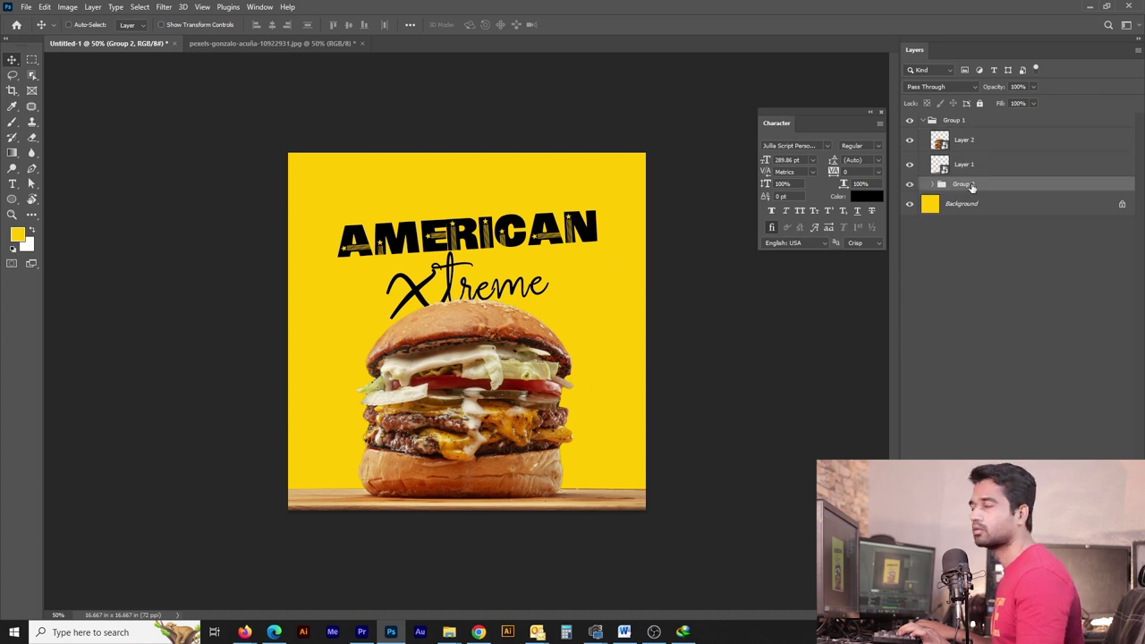
pyautogui.hotkey('ctrl', 'a')
pyautogui.moveTo(517, 267); pyautogui.dragTo(507, 267)
pyautogui.moveTo(365, 134); pyautogui.dragTo(376, 130)
pyautogui.hotkey('ctrl', 'd')
# Step: Enlarge the x and treme layers slightly from their centre
pyautogui.click(963, 140)
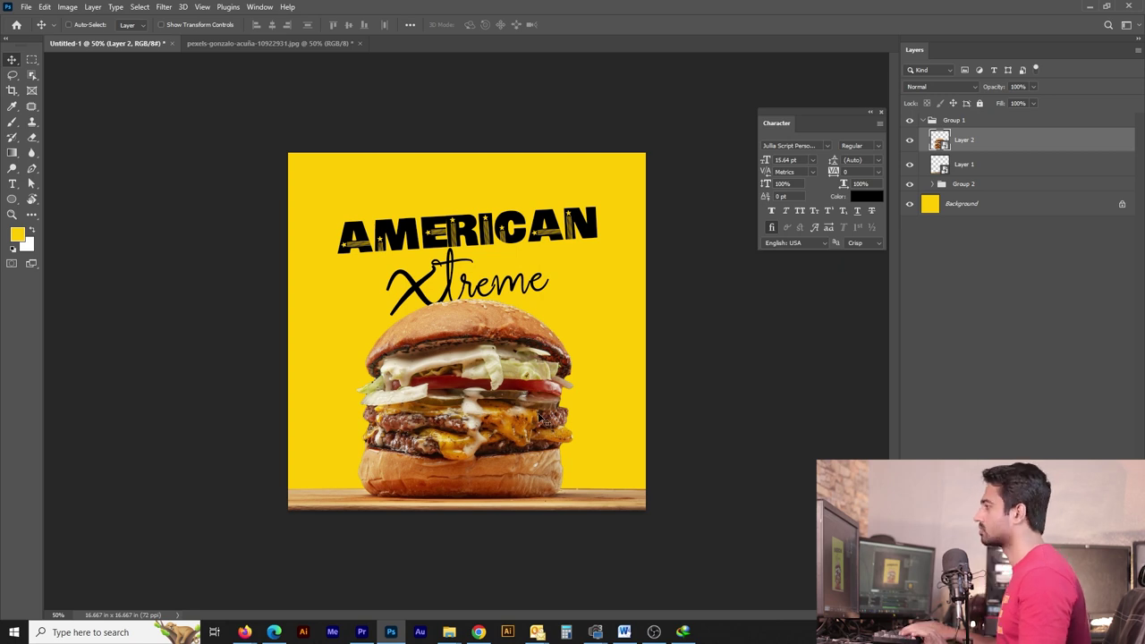
pyautogui.keyDown('ctrl'); pyautogui.click(488, 288); pyautogui.keyUp('ctrl')
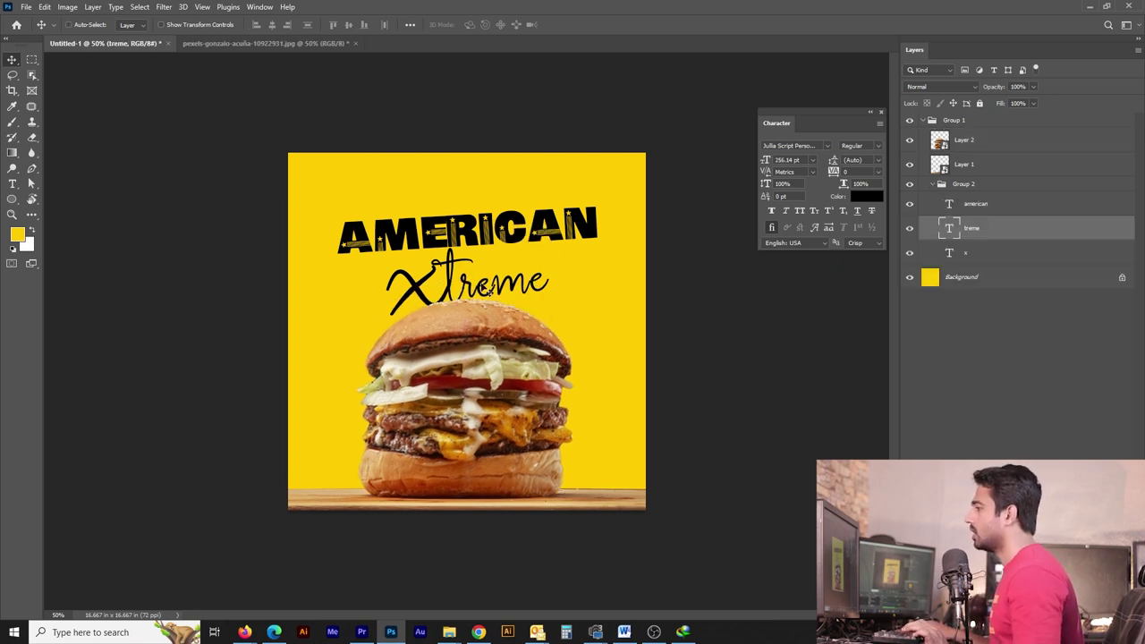
pyautogui.keyDown('ctrl'); pyautogui.keyDown('shift'); pyautogui.click(417, 285); pyautogui.keyUp('shift'); pyautogui.keyUp('ctrl')
pyautogui.hotkey('ctrl', 't')
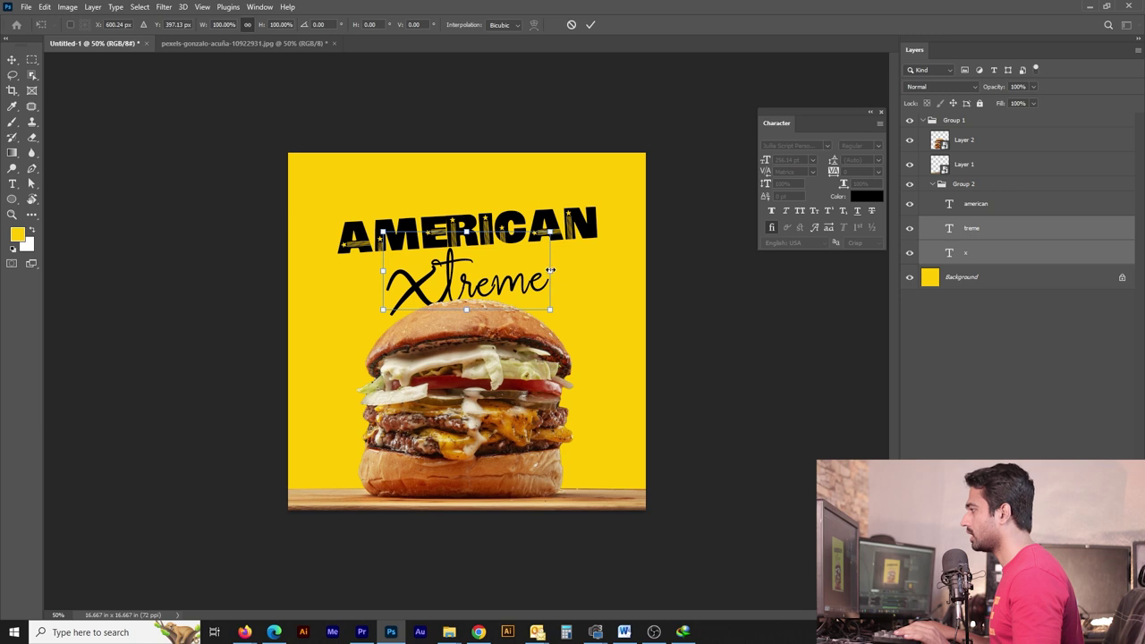
pyautogui.moveTo(550, 269); pyautogui.dragTo(556, 269)
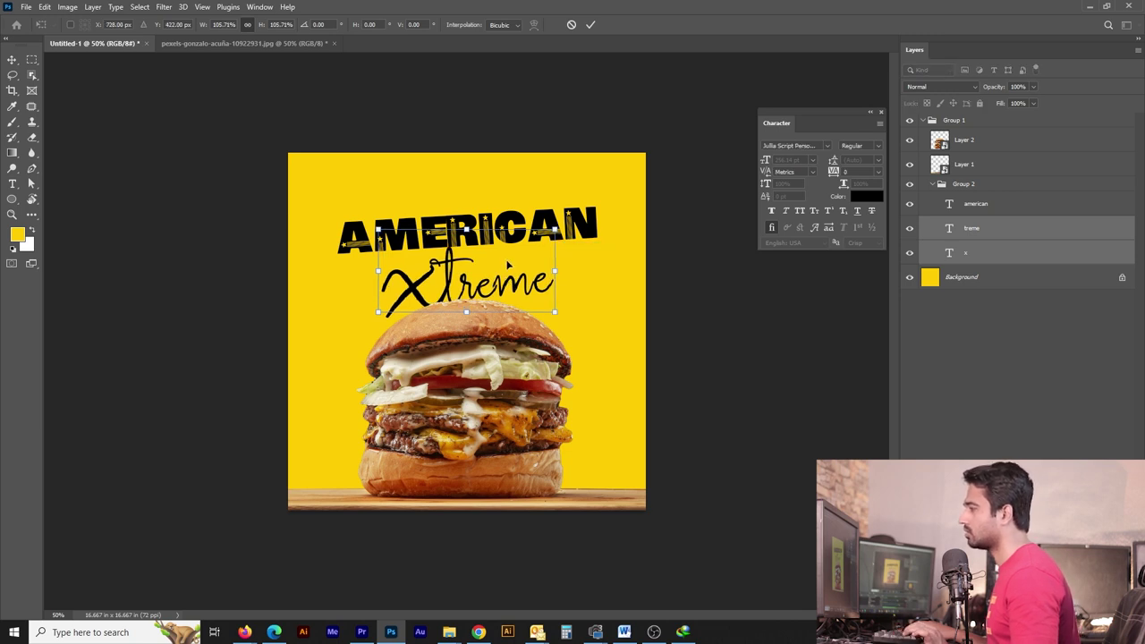
pyautogui.press('Return')
pyautogui.click(451, 259)
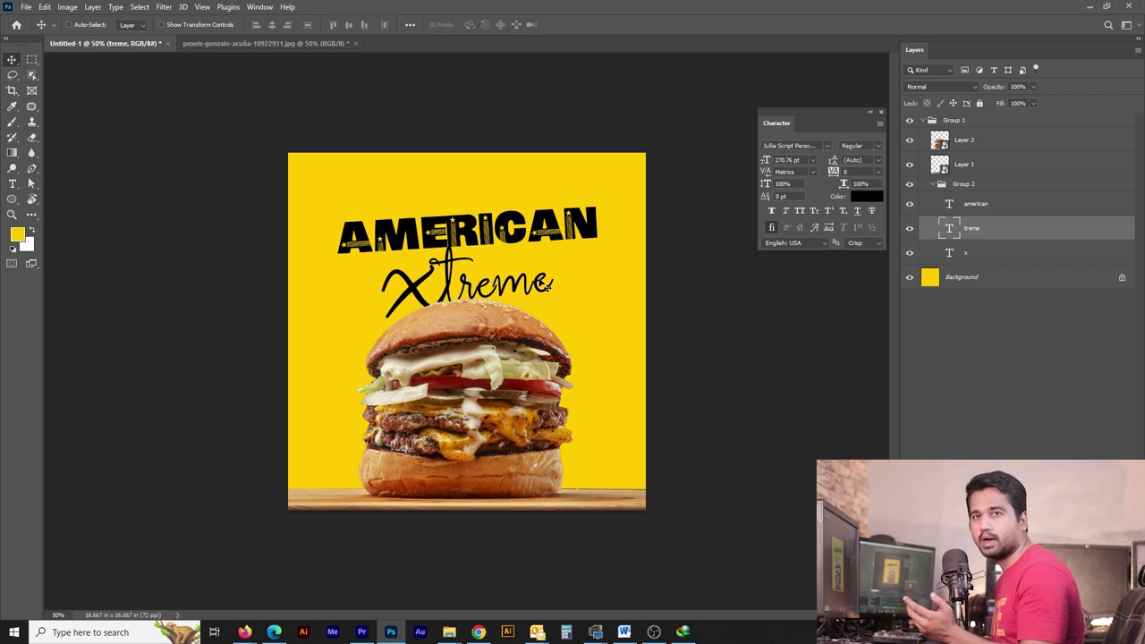
# Step: Resize treme and x, nudge them below AMERICAN, and group them as Group 3
pyautogui.hotkey('ctrl', 't')
pyautogui.moveTo(549, 279); pyautogui.dragTo(561, 273)
pyautogui.press('Return')
pyautogui.keyDown('shift'); pyautogui.click(410, 292); pyautogui.keyUp('shift')
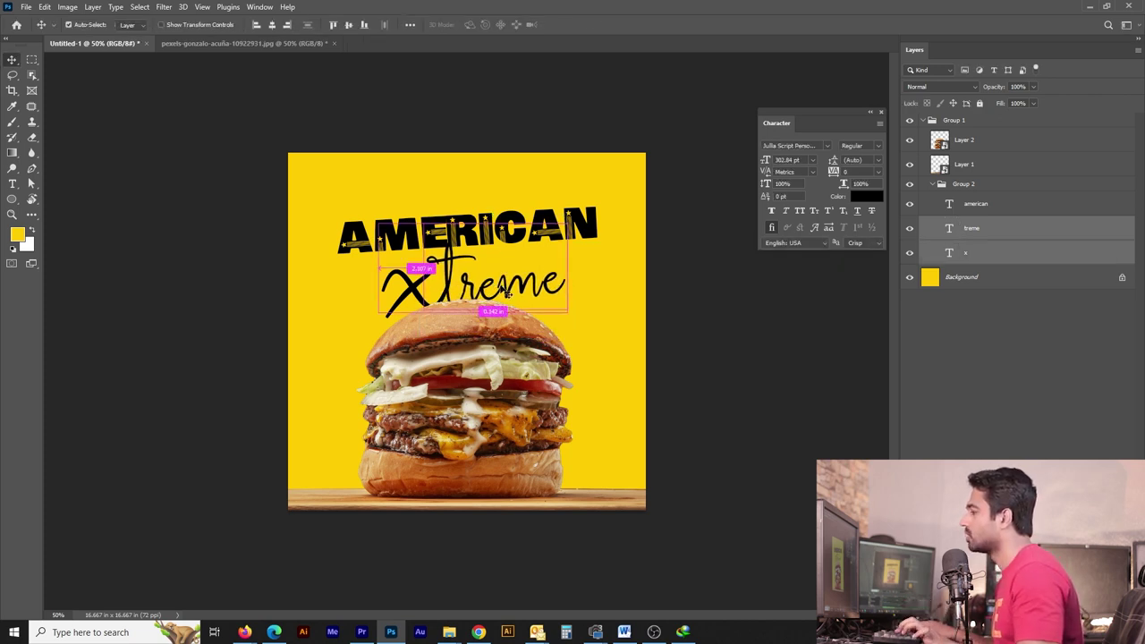
pyautogui.hotkey('ctrl', 't')
pyautogui.moveTo(557, 231); pyautogui.dragTo(549, 235)
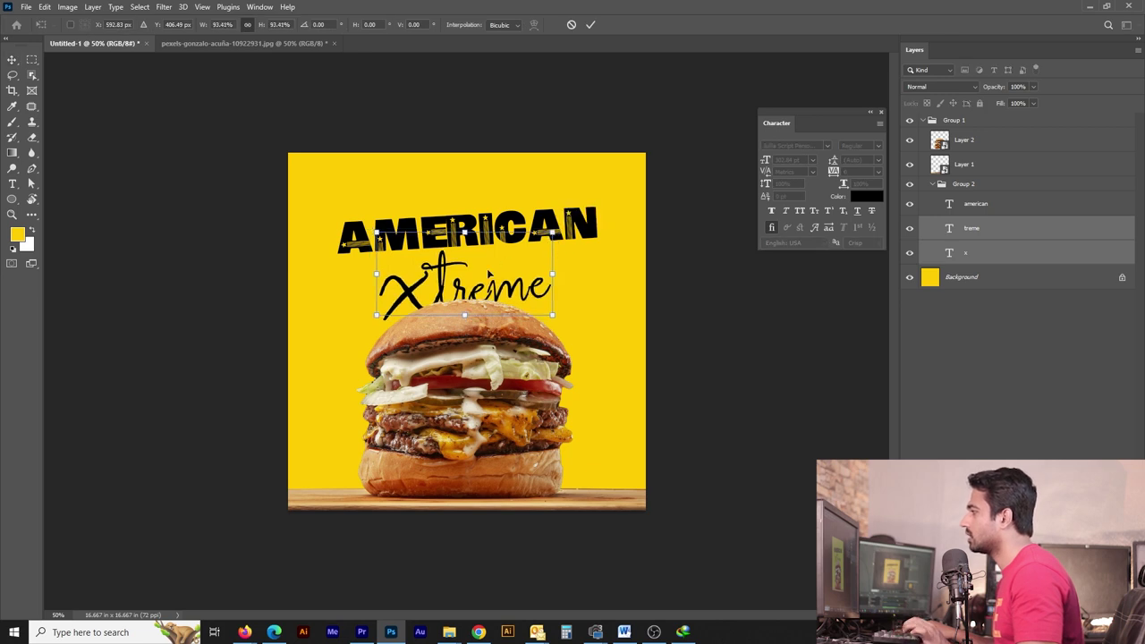
pyautogui.press('Return')
pyautogui.moveTo(496, 301); pyautogui.dragTo(497, 304)
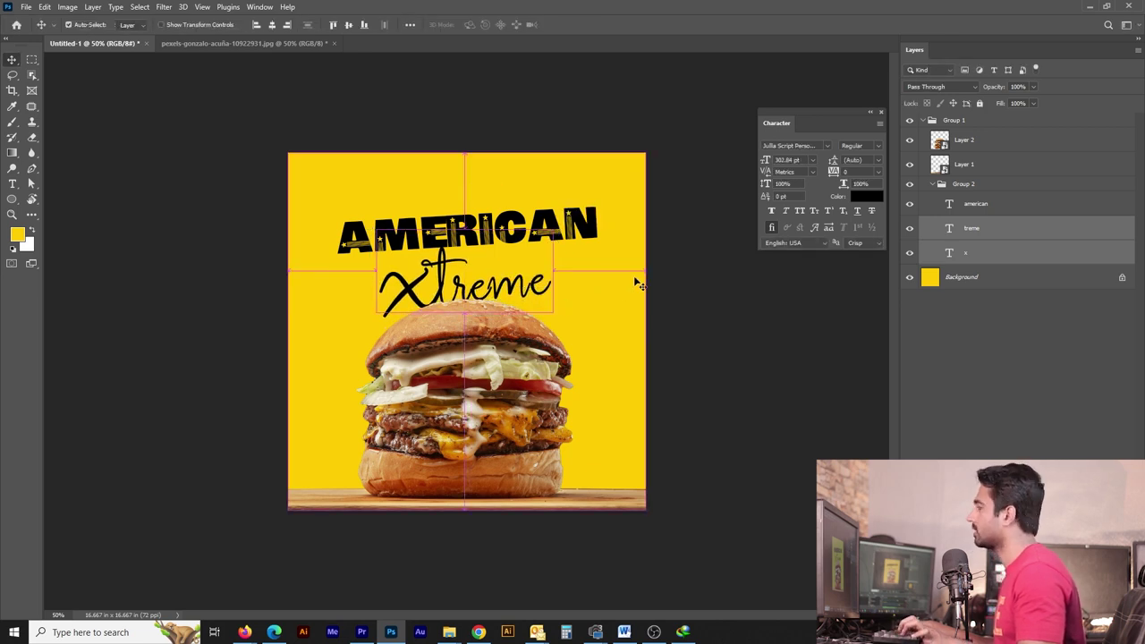
pyautogui.hotkey('ctrl', 'g')
# Step: Shrink both headings above the burger, then enlarge AMERICAN to about 108%
pyautogui.keyDown('shift'); pyautogui.click(514, 217); pyautogui.keyUp('shift')
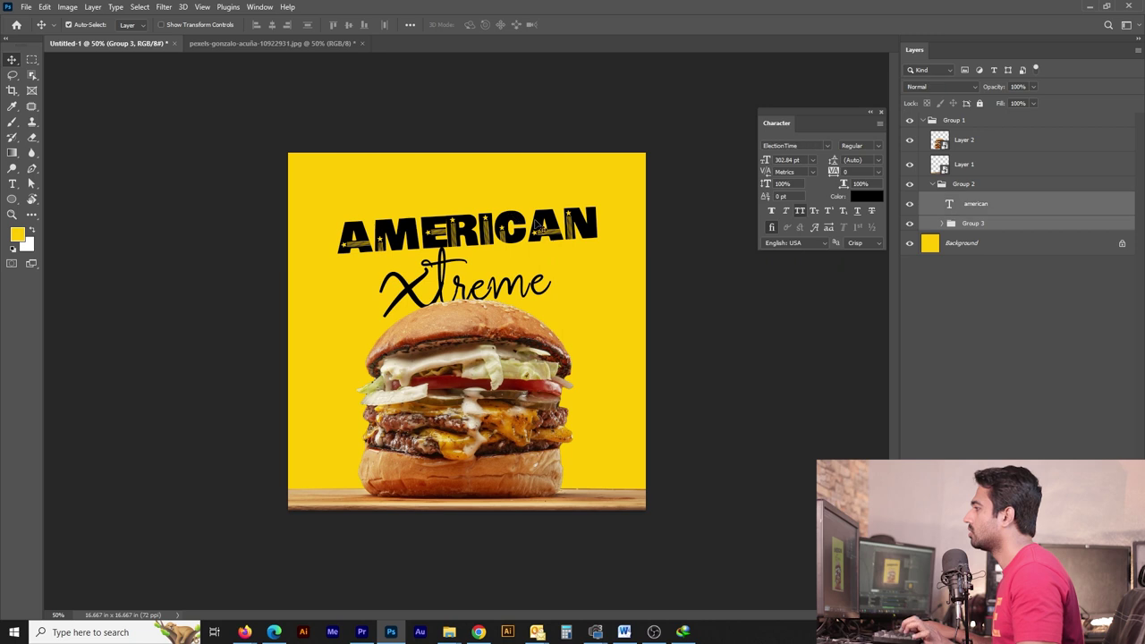
pyautogui.hotkey('ctrl', 't')
pyautogui.moveTo(601, 203); pyautogui.dragTo(590, 206)
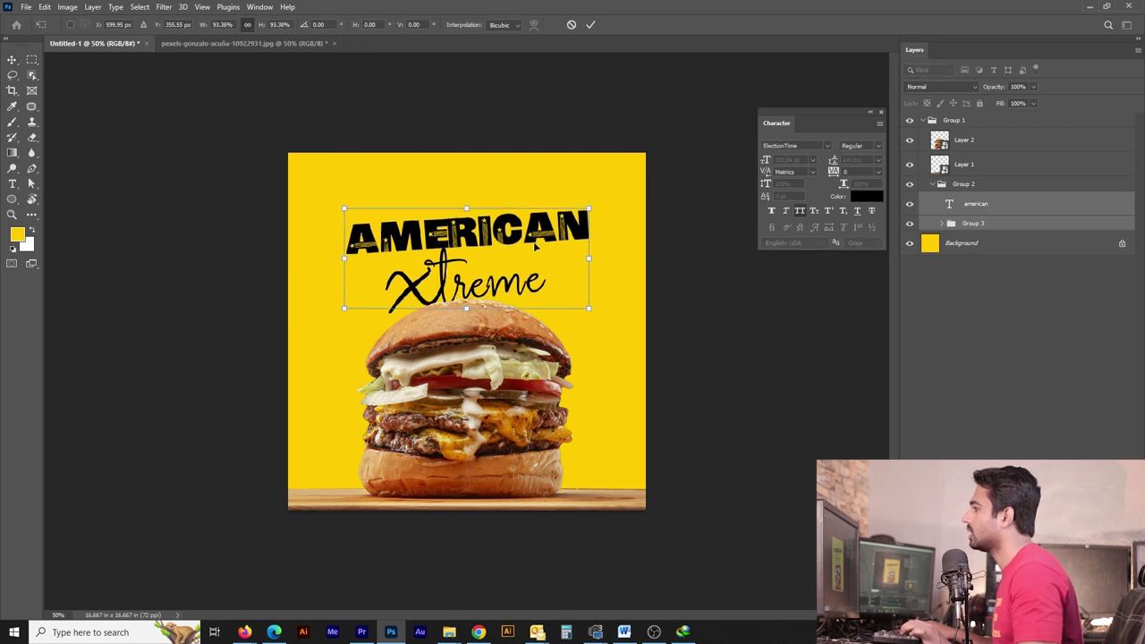
pyautogui.press('Return')
pyautogui.moveTo(543, 256); pyautogui.dragTo(539, 260)
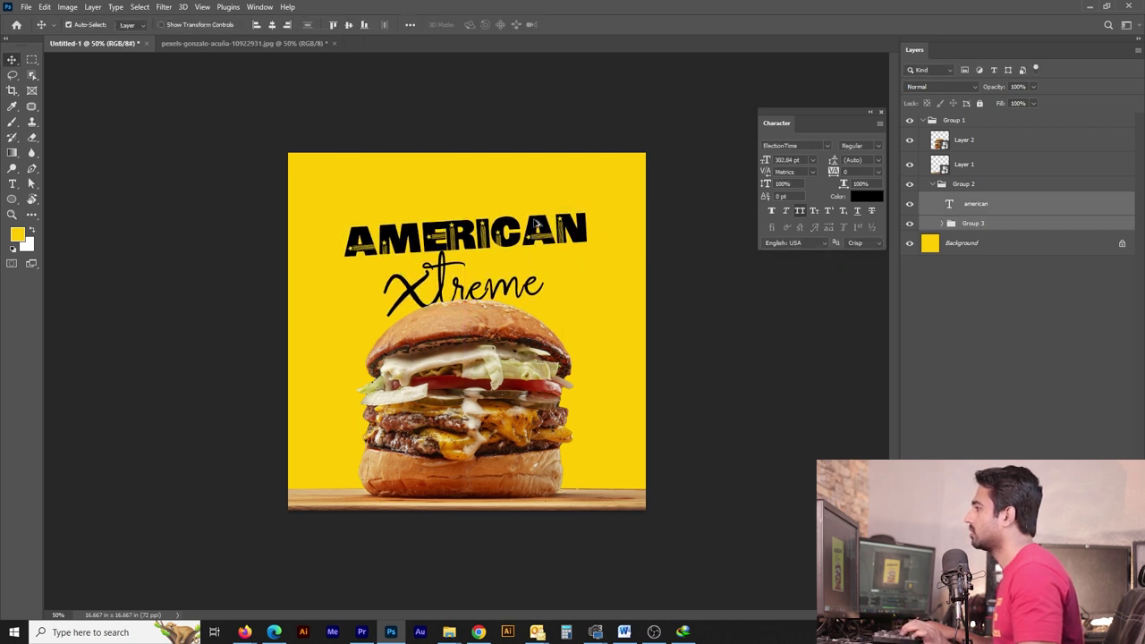
pyautogui.hotkey('ctrl', 't')
pyautogui.moveTo(588, 212); pyautogui.dragTo(597, 207)
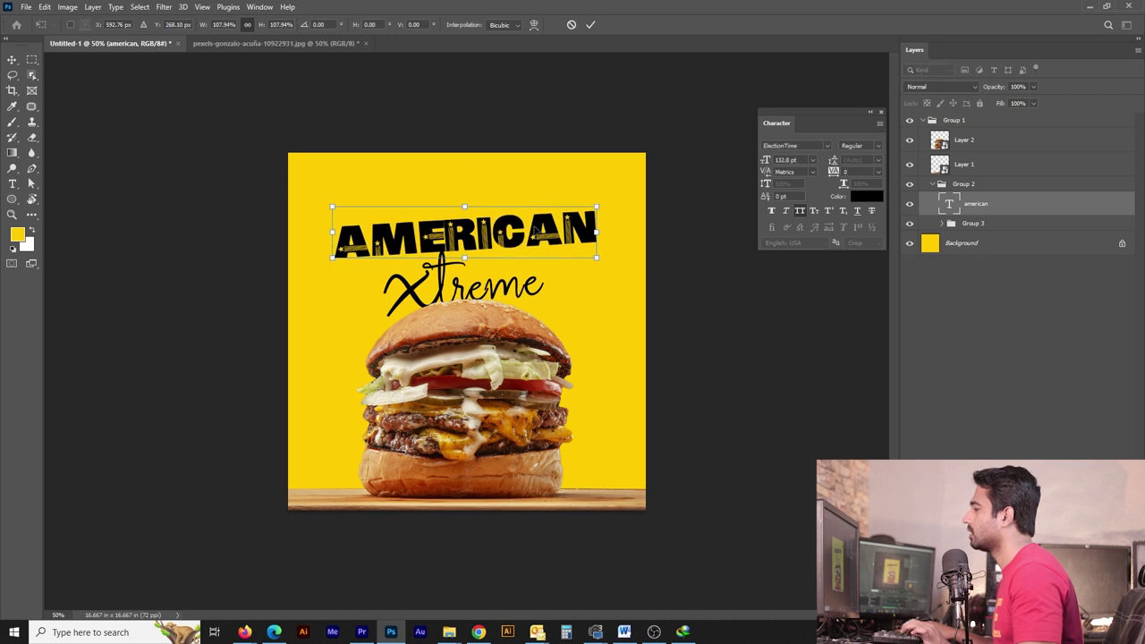
pyautogui.press('Return')
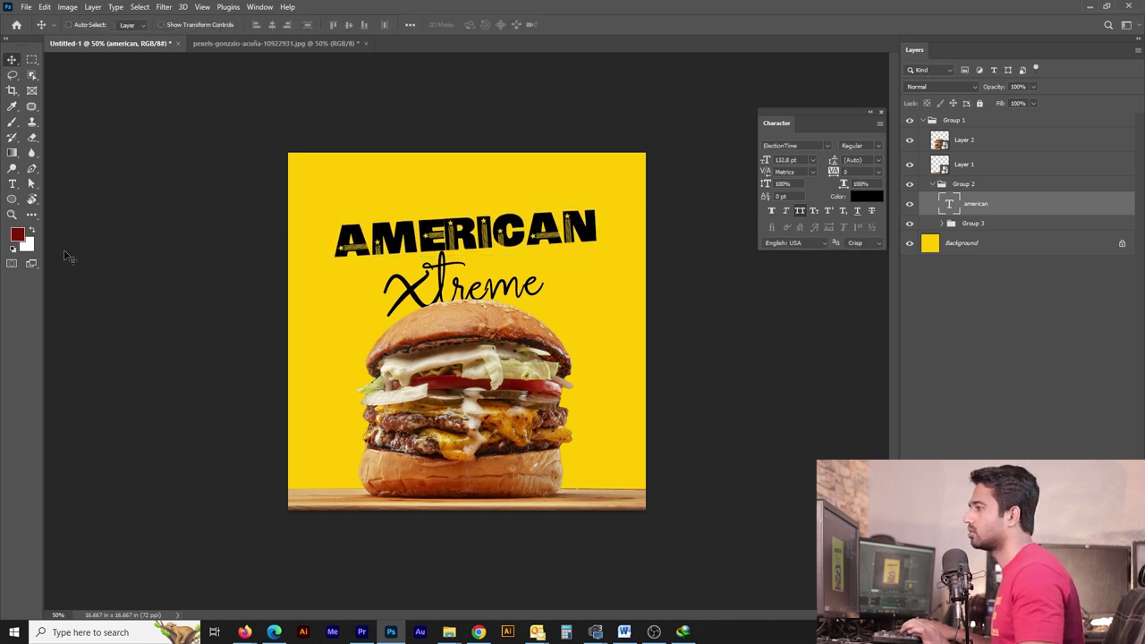
# Step: Fill the AMERICAN text with bright red
pyautogui.click(17, 234)
pyautogui.click(815, 161)
pyautogui.press('Return')
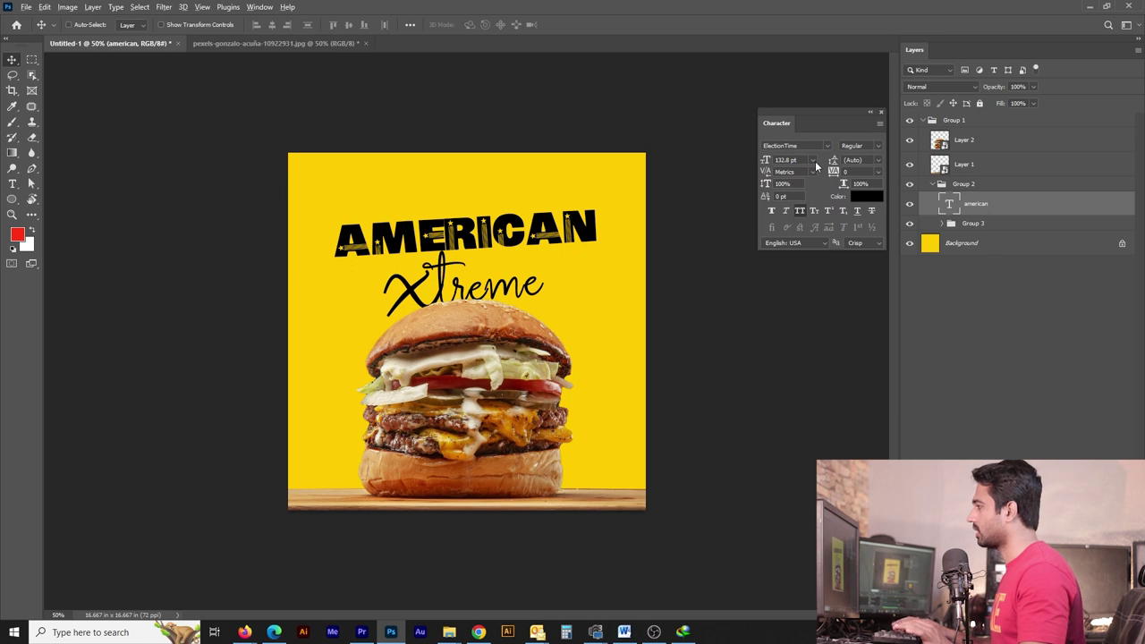
pyautogui.hotkey('alt', 'BackSpace')
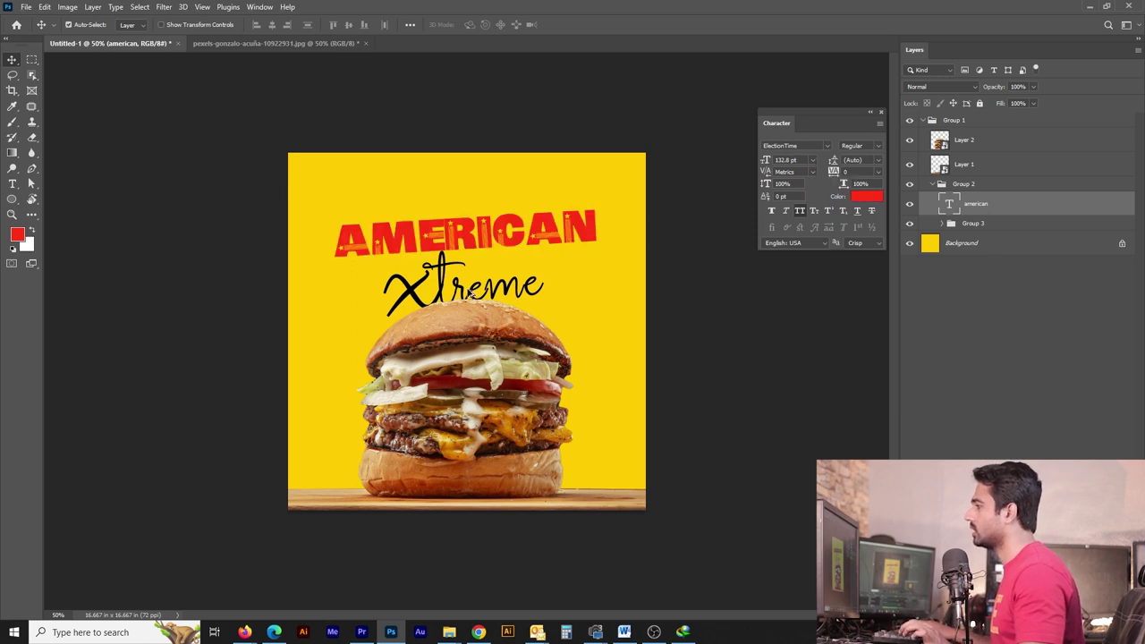
# Step: Fill the x and treme layers cyan and the background white
pyautogui.click(469, 295)
pyautogui.click(414, 294)
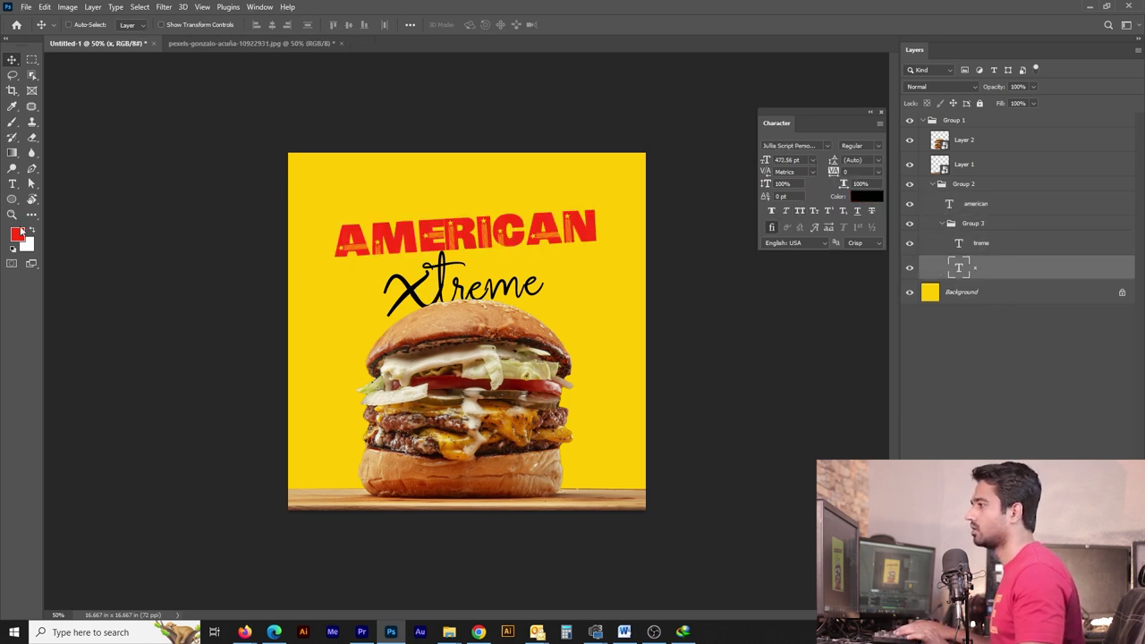
pyautogui.click(17, 232)
pyautogui.moveTo(844, 301); pyautogui.dragTo(844, 239)
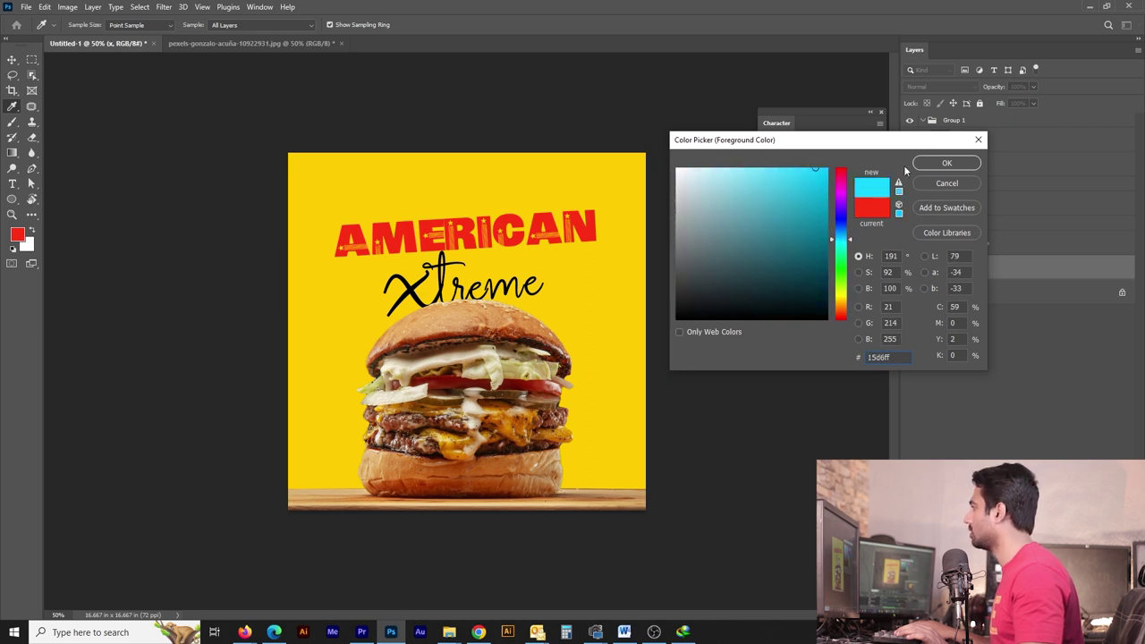
pyautogui.click(948, 164)
pyautogui.hotkey('alt', 'BackSpace')
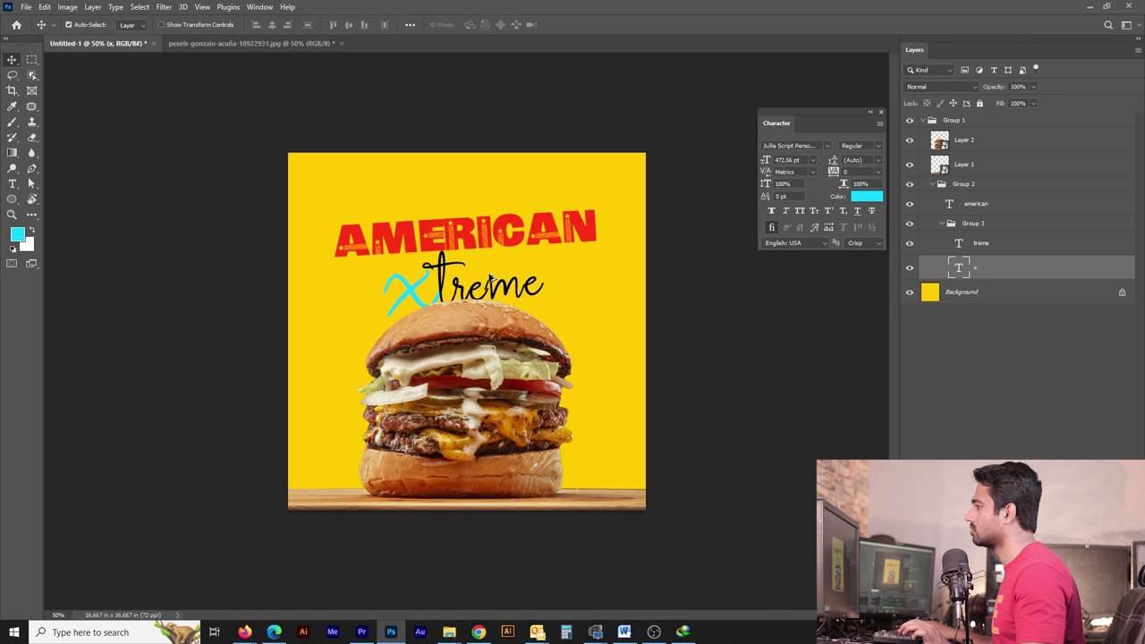
pyautogui.click(489, 279)
pyautogui.hotkey('alt', 'BackSpace')
pyautogui.click(621, 307)
pyautogui.hotkey('ctrl', 'BackSpace')
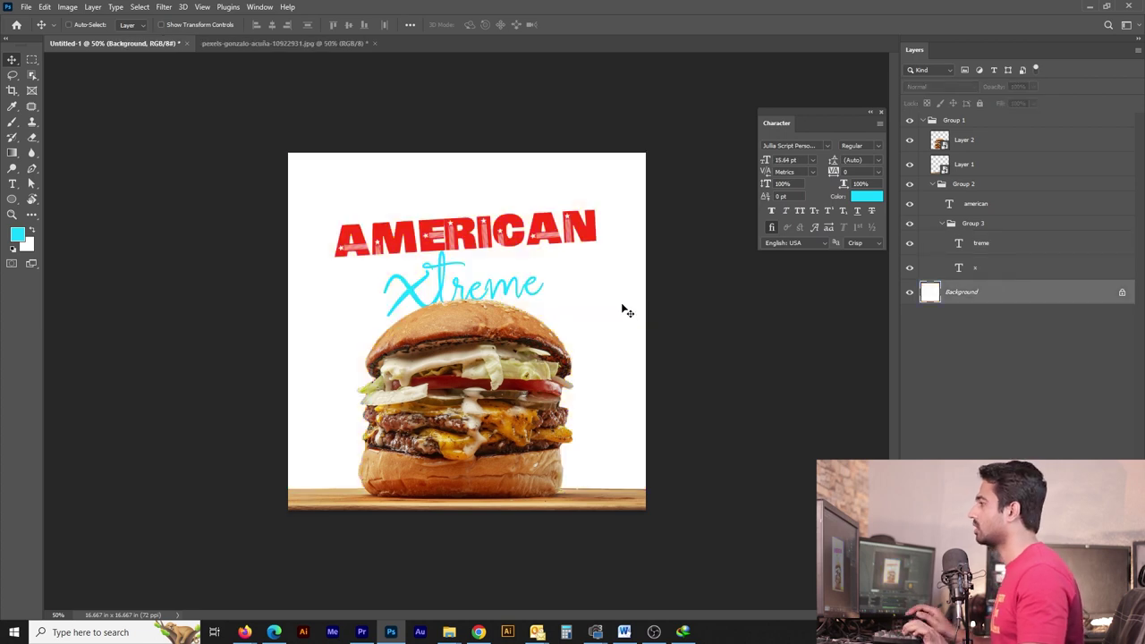
# Step: Change the Xtreme colour from cyan to blue #155dff, undoing an accidental enlargement
pyautogui.click(982, 243)
pyautogui.click(976, 268)
pyautogui.click(17, 234)
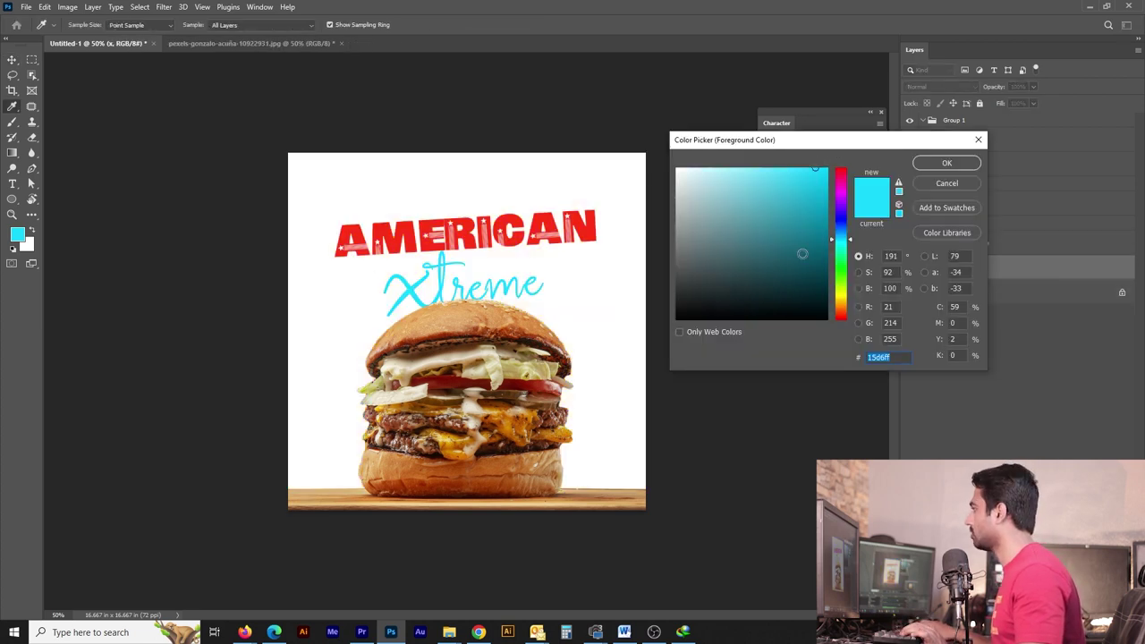
pyautogui.moveTo(841, 238); pyautogui.dragTo(841, 227)
pyautogui.click(947, 163)
pyautogui.keyDown('ctrl'); pyautogui.click(981, 243); pyautogui.keyUp('ctrl')
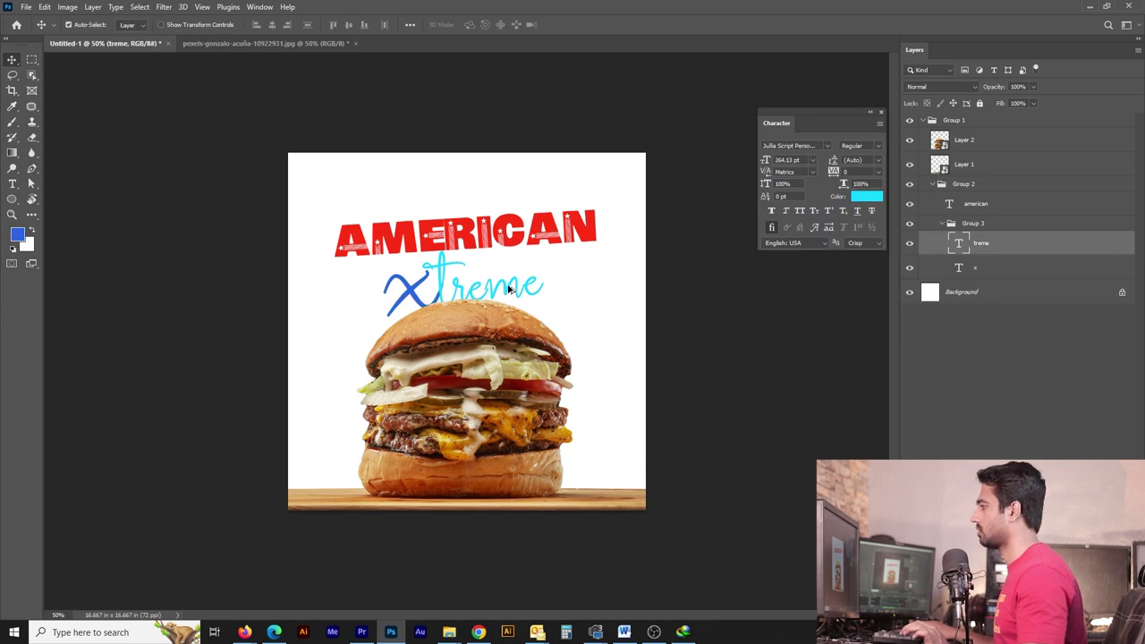
pyautogui.hotkey('alt', 'BackSpace')
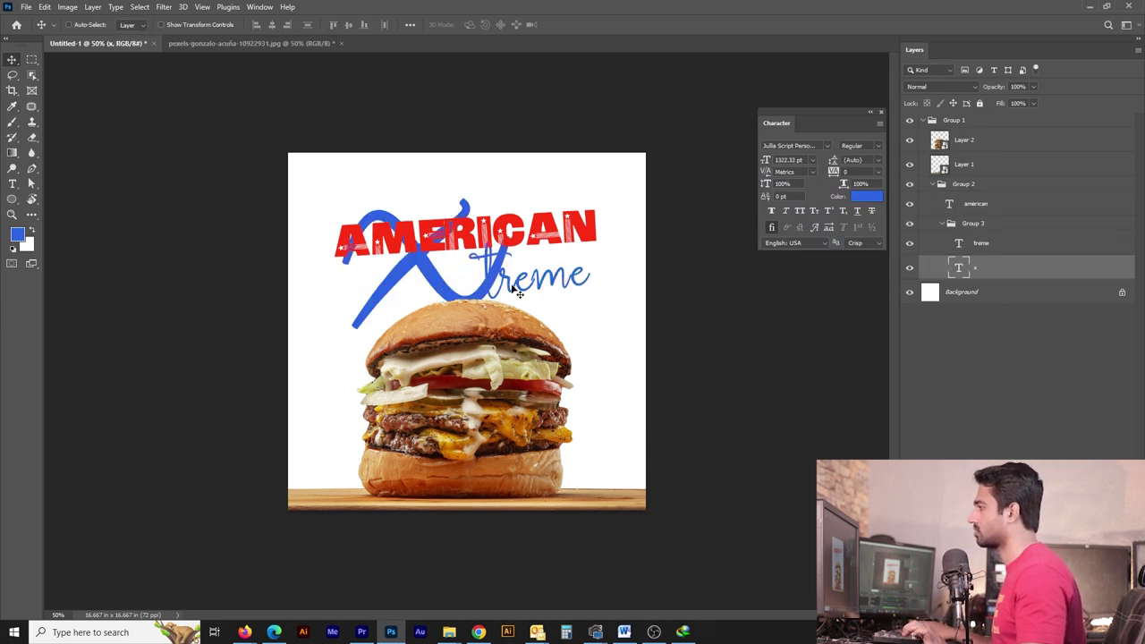
pyautogui.hotkey('ctrl', 'z')
# Step: Scale the AMERICAN heading up to about 103%
pyautogui.click(490, 228)
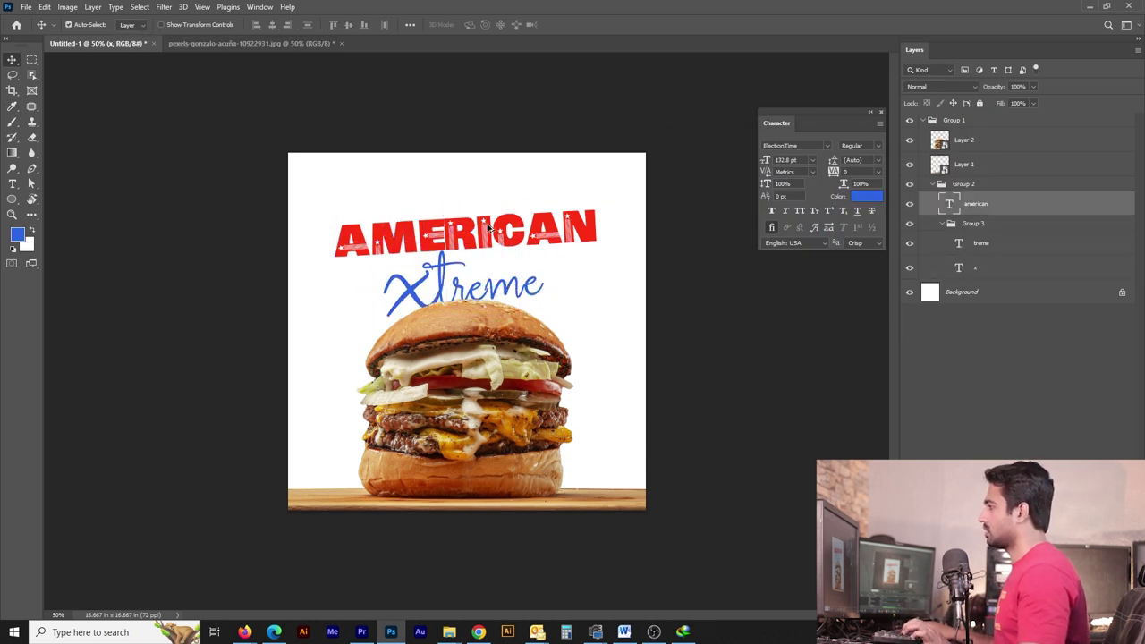
pyautogui.hotkey('ctrl', 't')
pyautogui.moveTo(609, 198); pyautogui.dragTo(615, 192)
# Step: Merge a copy of the title group and apply a perspective-widened top with a -1.8° tilt
pyautogui.press('Return')
pyautogui.click(919, 185)
pyautogui.hotkey('ctrl', 'j')
pyautogui.hotkey('ctrl', 'e')
pyautogui.hotkey('ctrl', 't')
pyautogui.rightClick(515, 254)
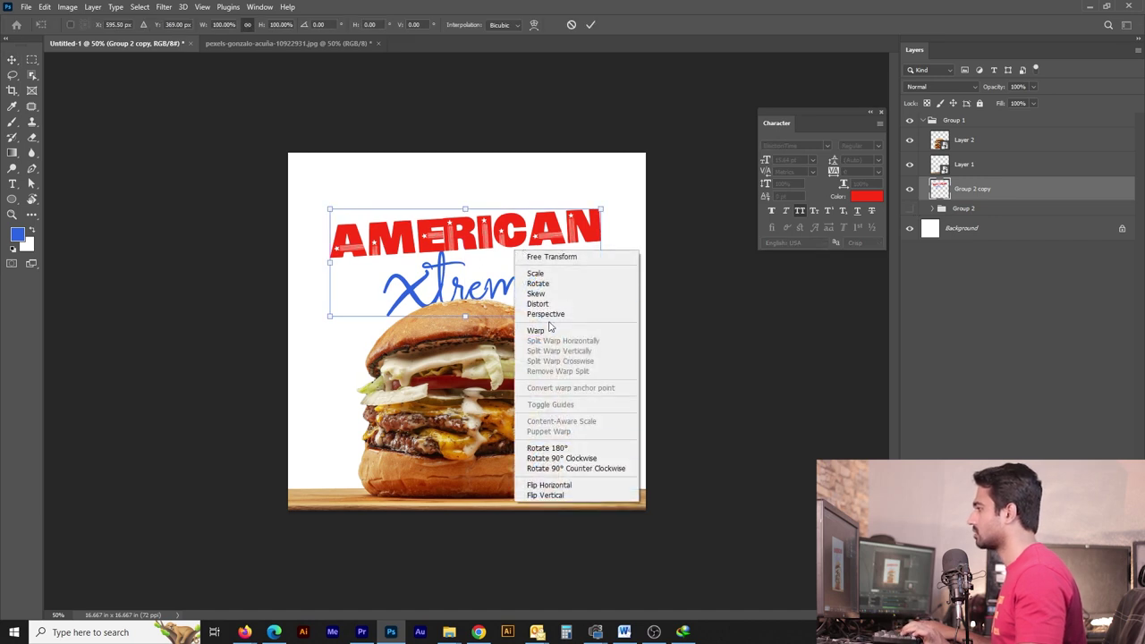
pyautogui.click(590, 217)
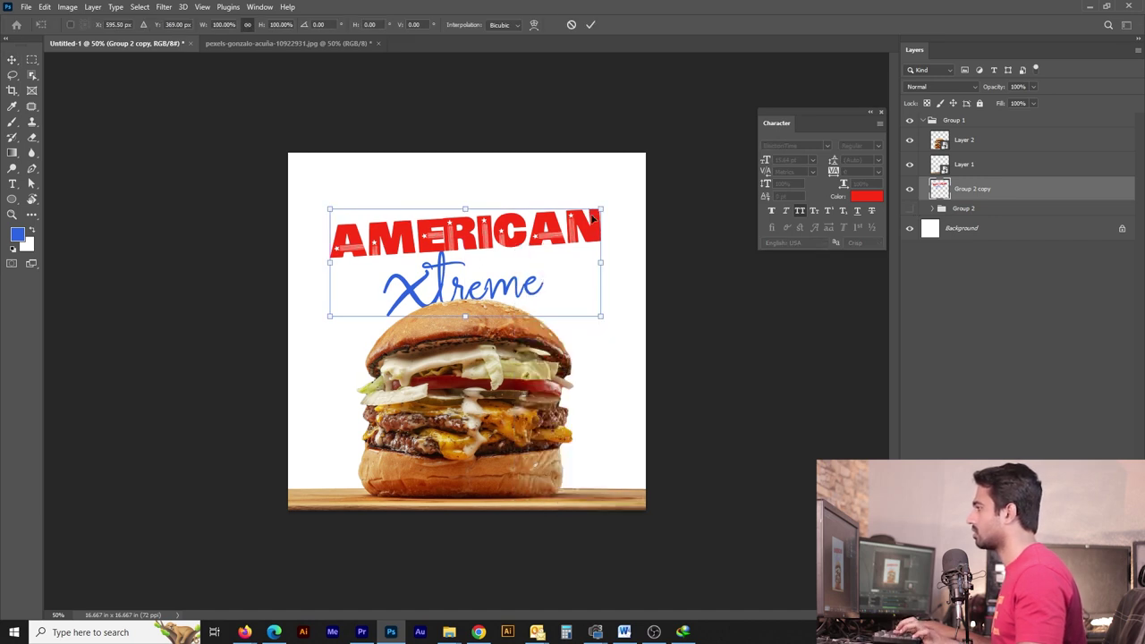
pyautogui.moveTo(602, 211); pyautogui.dragTo(619, 210)
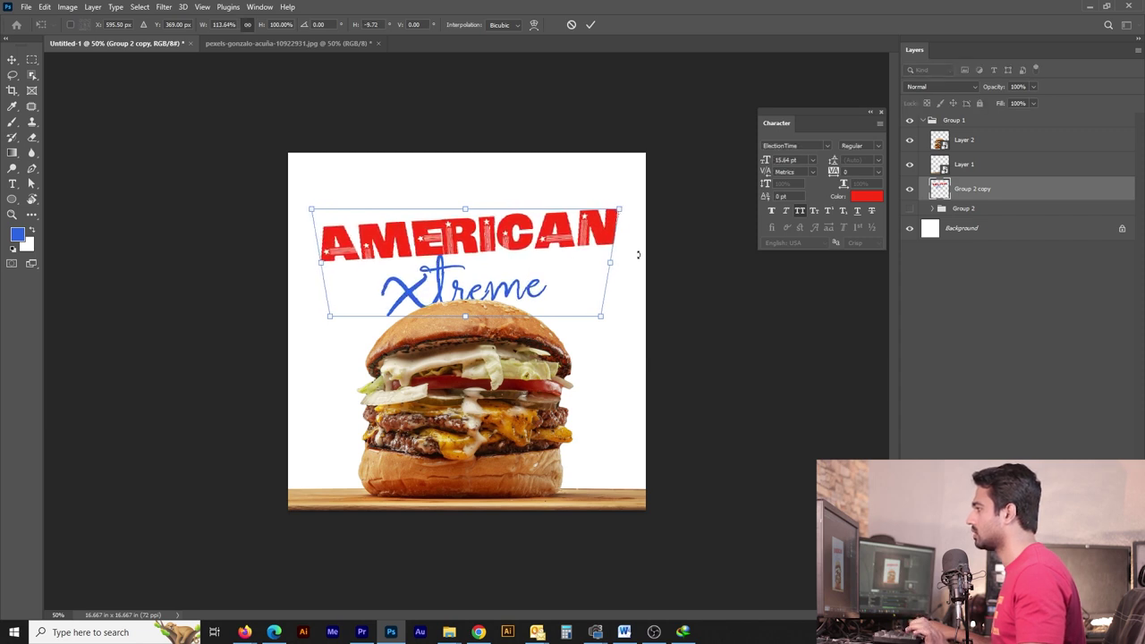
pyautogui.moveTo(638, 255); pyautogui.dragTo(634, 248)
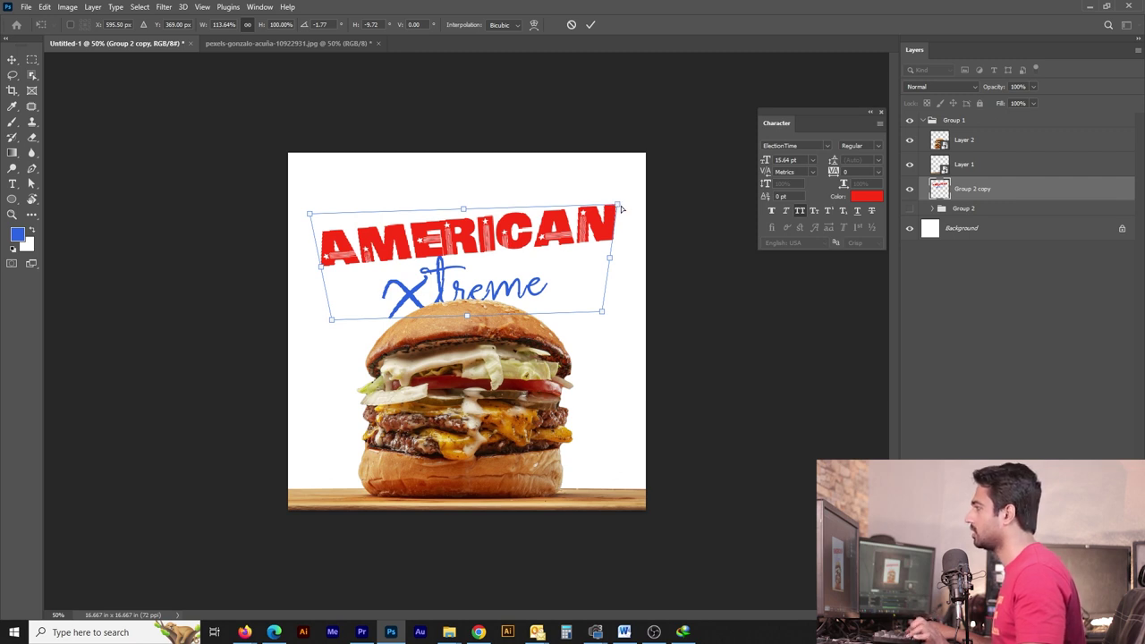
pyautogui.moveTo(619, 209); pyautogui.dragTo(606, 218)
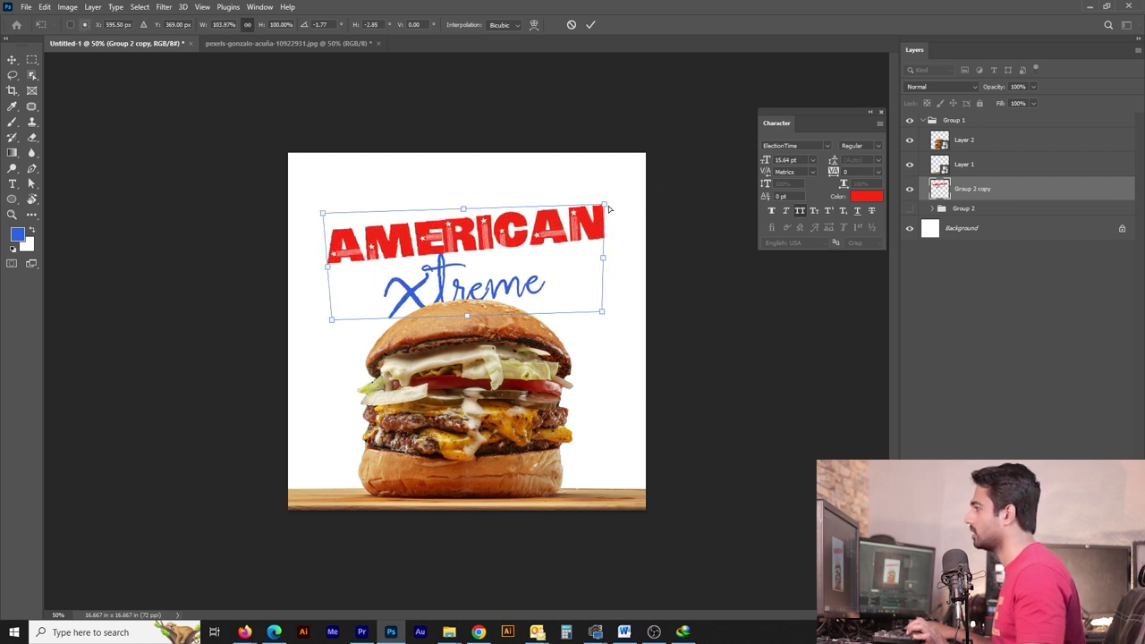
pyautogui.press('Return')
# Step: Position the title above the burger and add new Layer 3 below the burger layer
pyautogui.moveTo(452, 266); pyautogui.dragTo(510, 313)
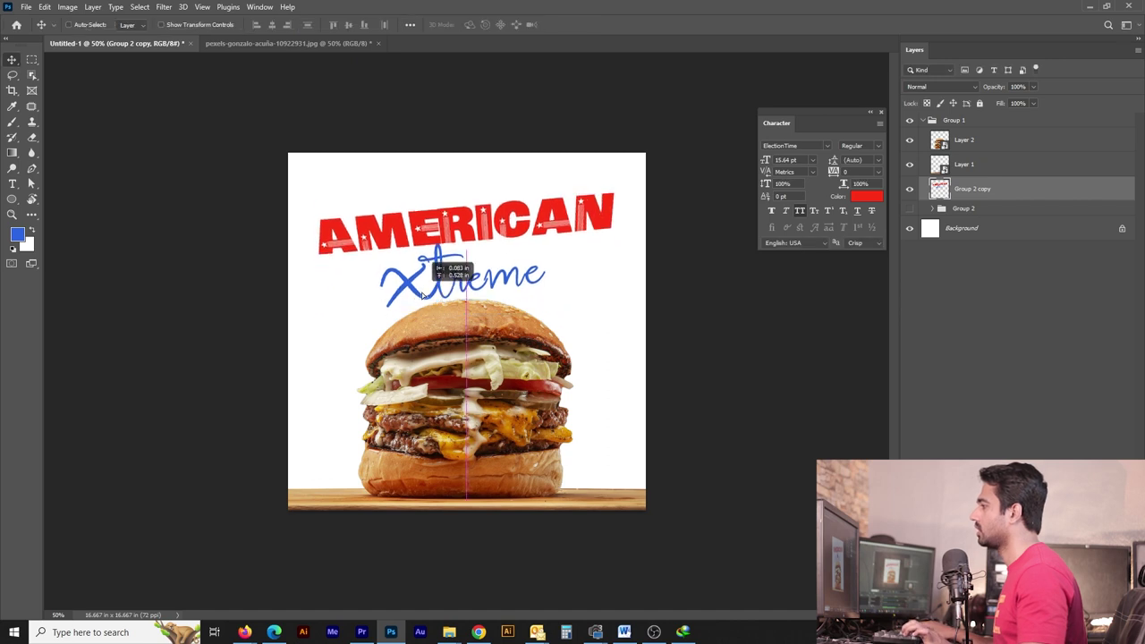
pyautogui.click(487, 320)
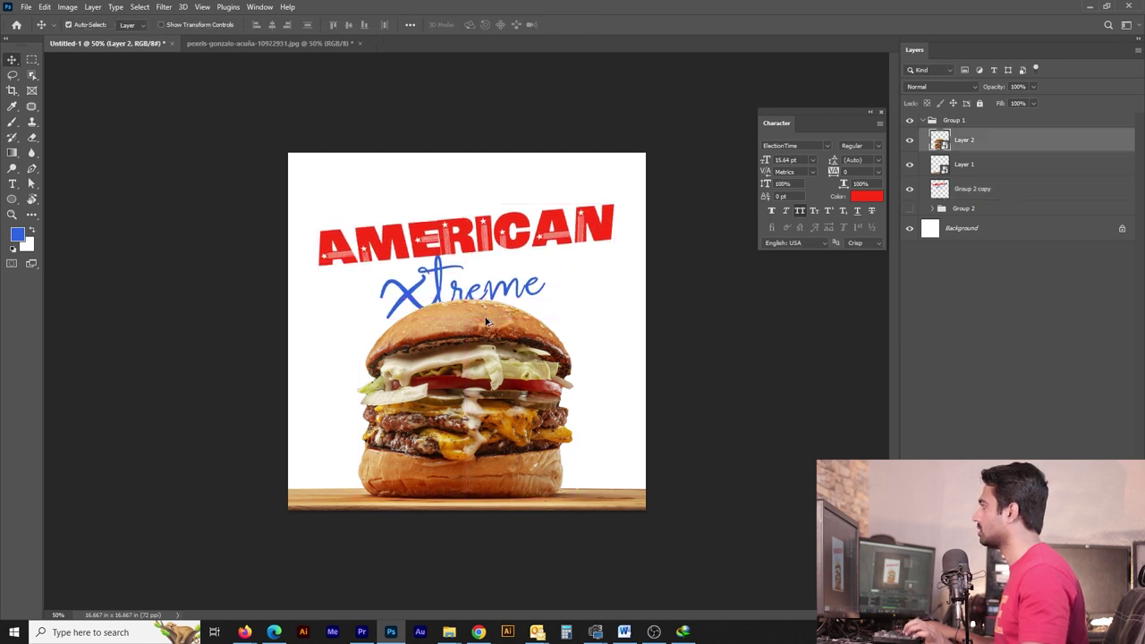
pyautogui.hotkey('ctrl', 'shift', 'alt', 'n')
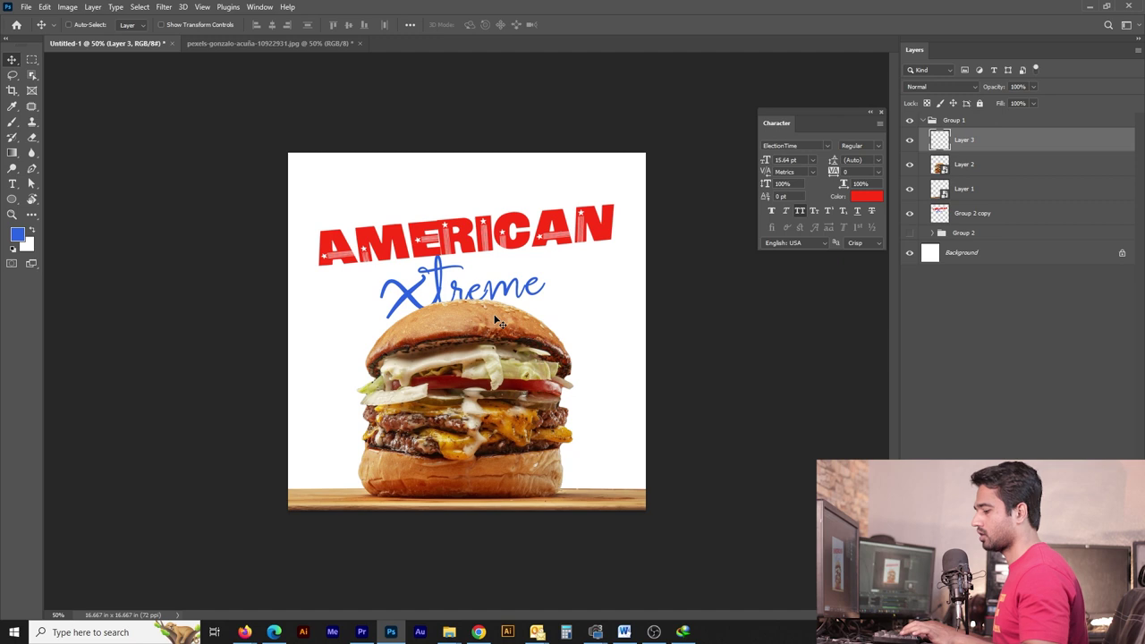
pyautogui.moveTo(1076, 143); pyautogui.dragTo(939, 172)
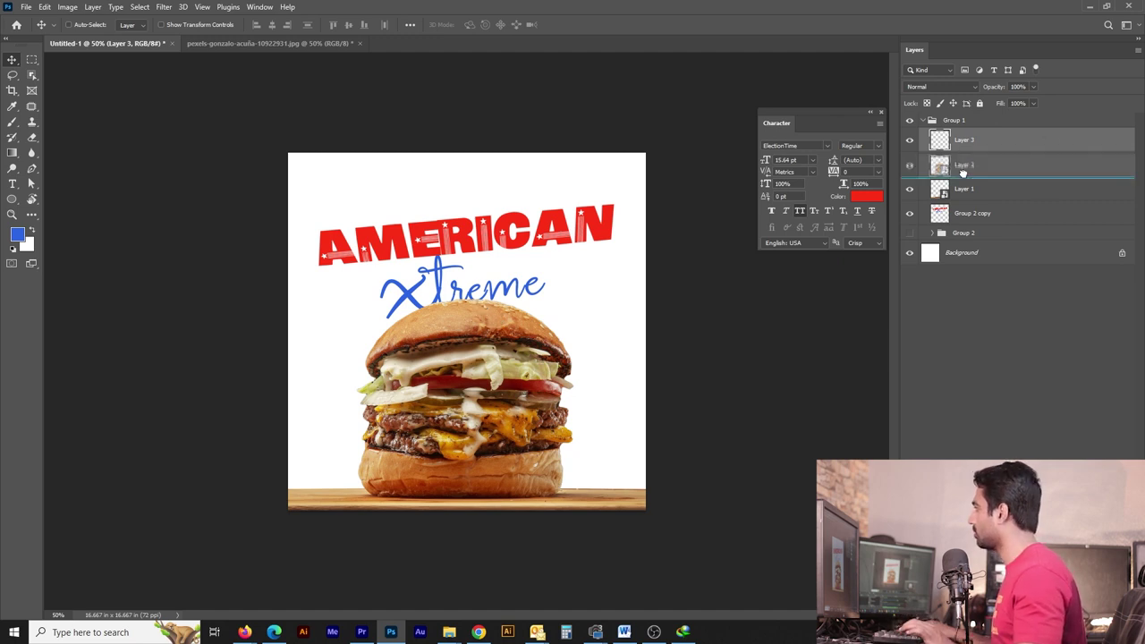
# Step: Reset colours to black and white, partly erase Layer 3, then select the Background layer
pyautogui.press('b')
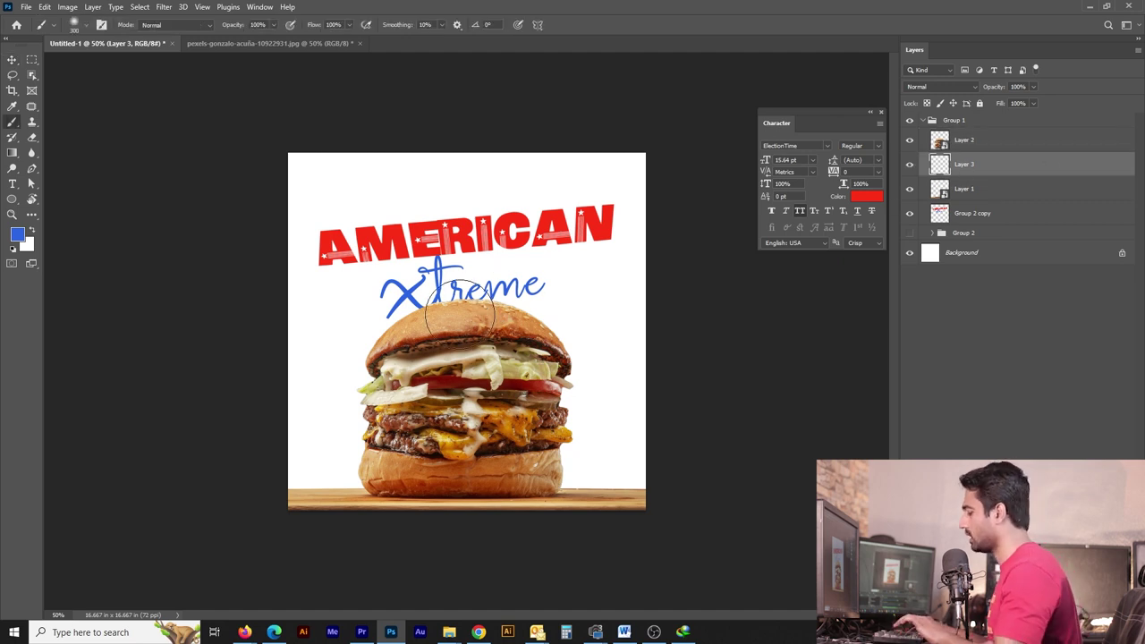
pyautogui.press('v')
pyautogui.press('d')
pyautogui.hotkey('ctrl', 't')
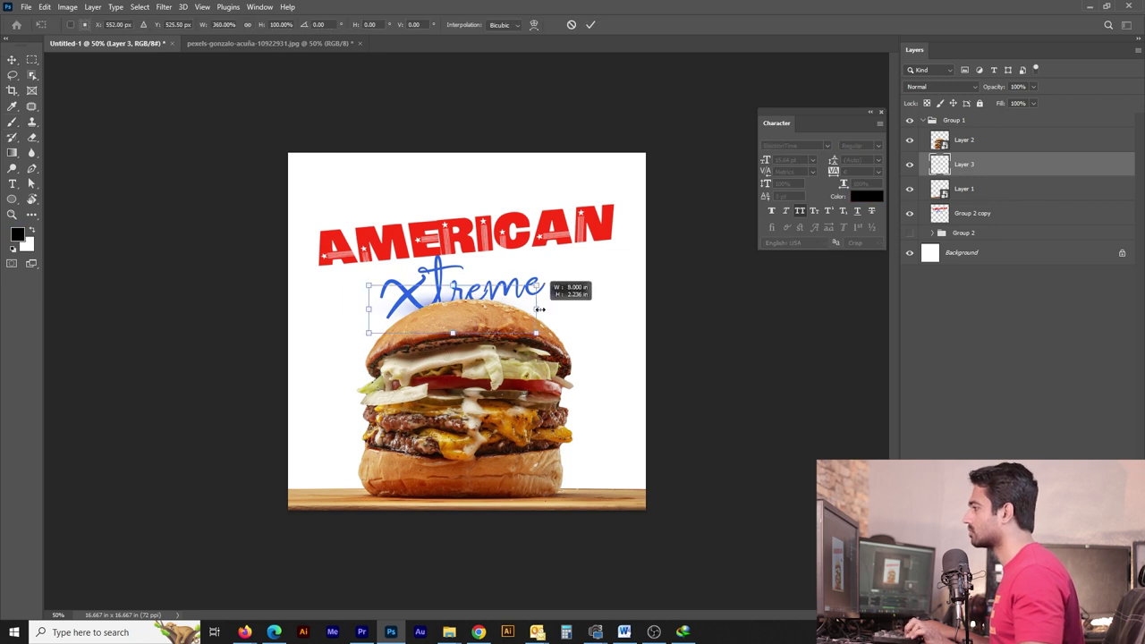
pyautogui.press('Return')
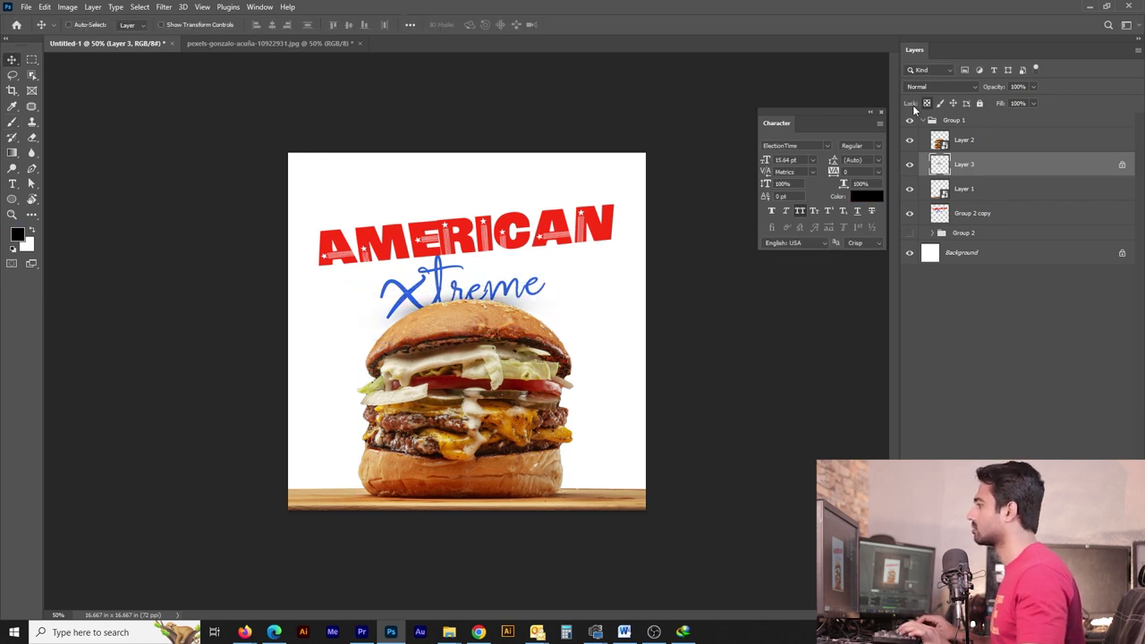
pyautogui.press('e')
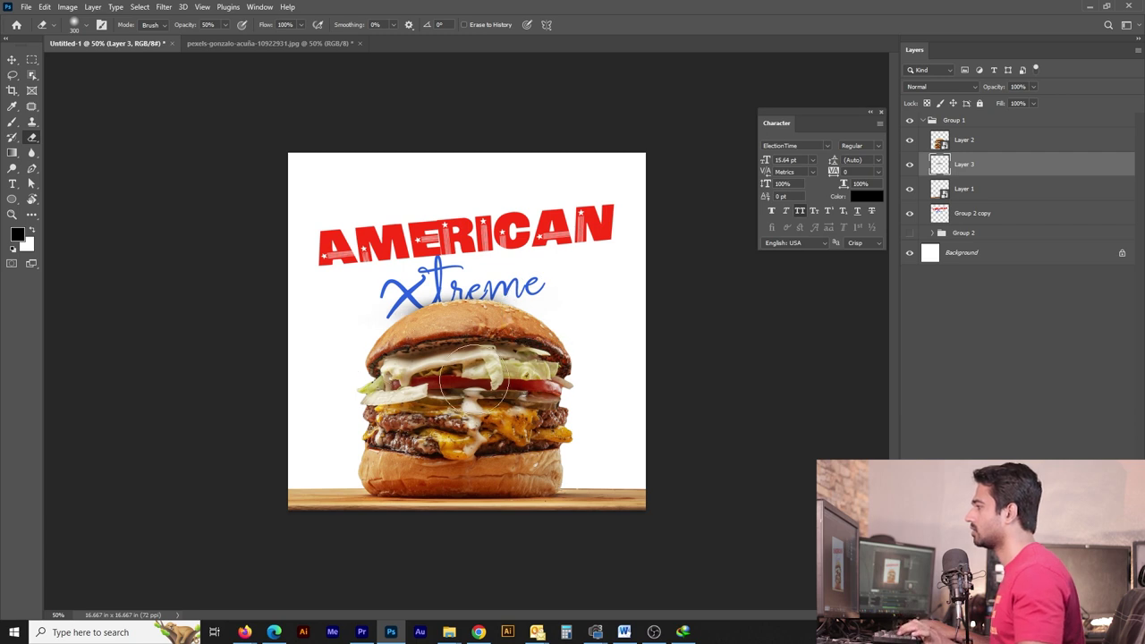
pyautogui.press('v')
pyautogui.click(593, 319)
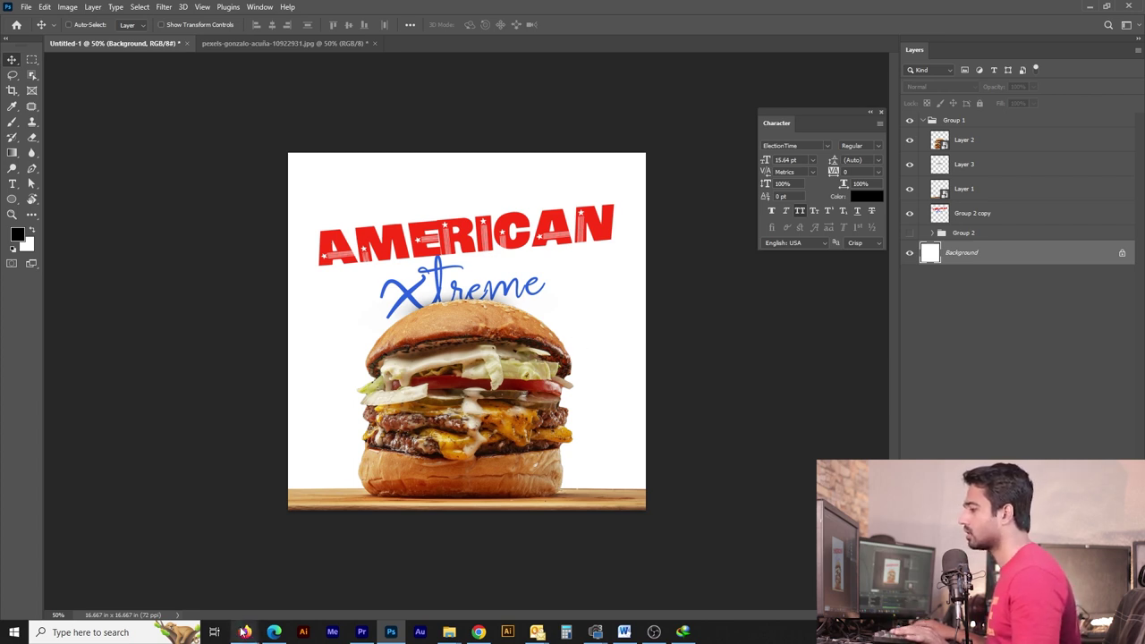
# Step: Search Google Images for 'deadpool png' and paste the standing Deadpool into the poster as Layer 4
pyautogui.moveTo(244, 632)
pyautogui.click(313, 582)
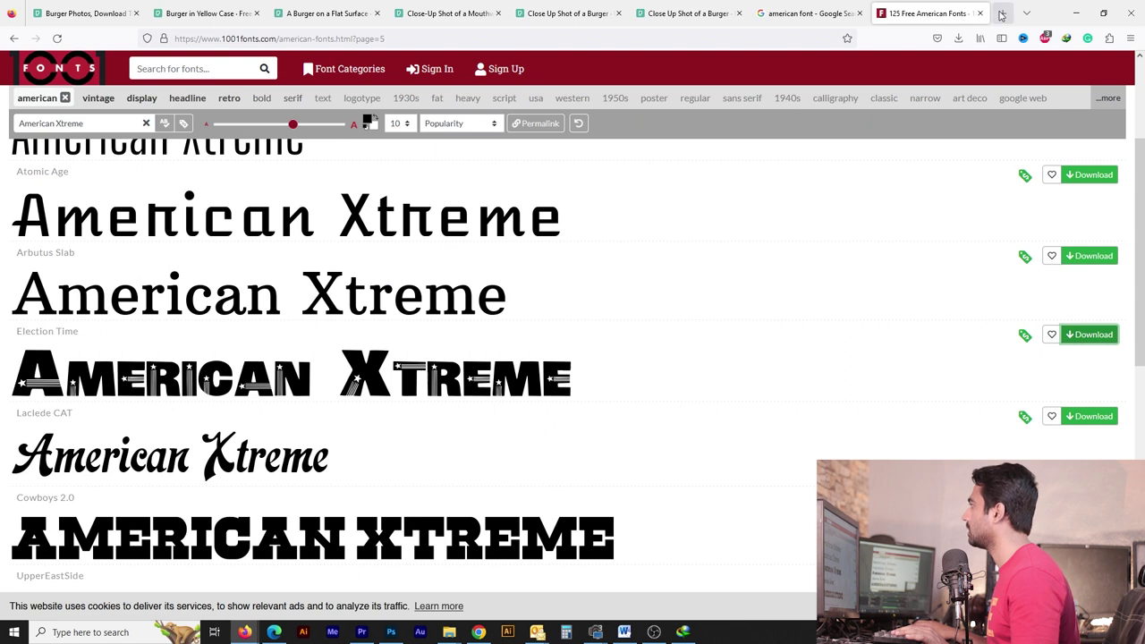
pyautogui.click(1002, 14)
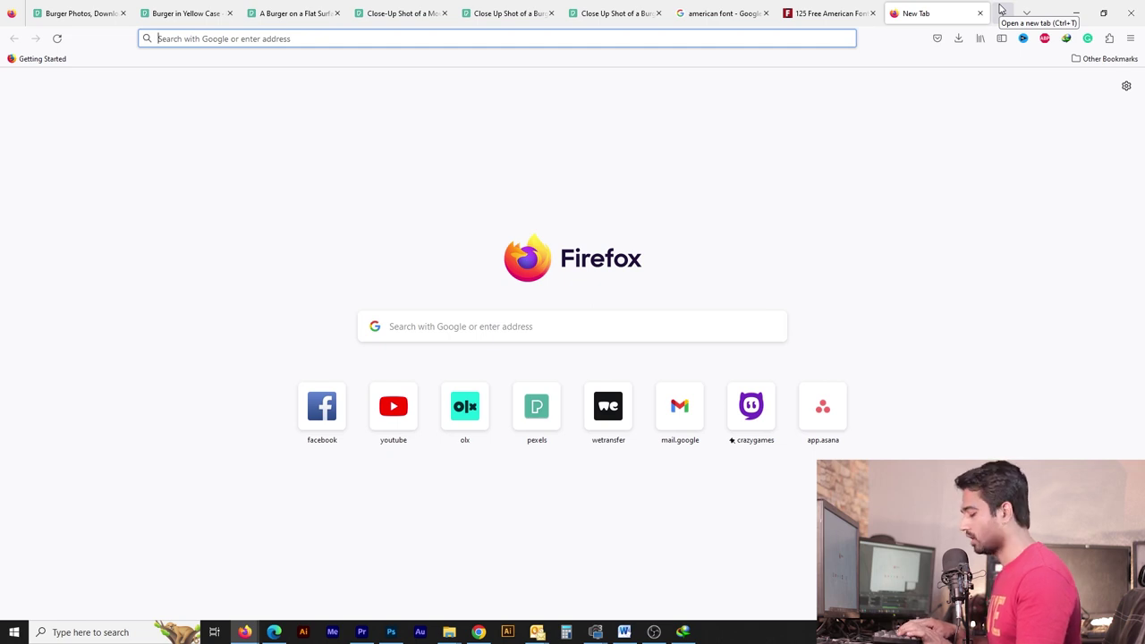
pyautogui.write('dead')
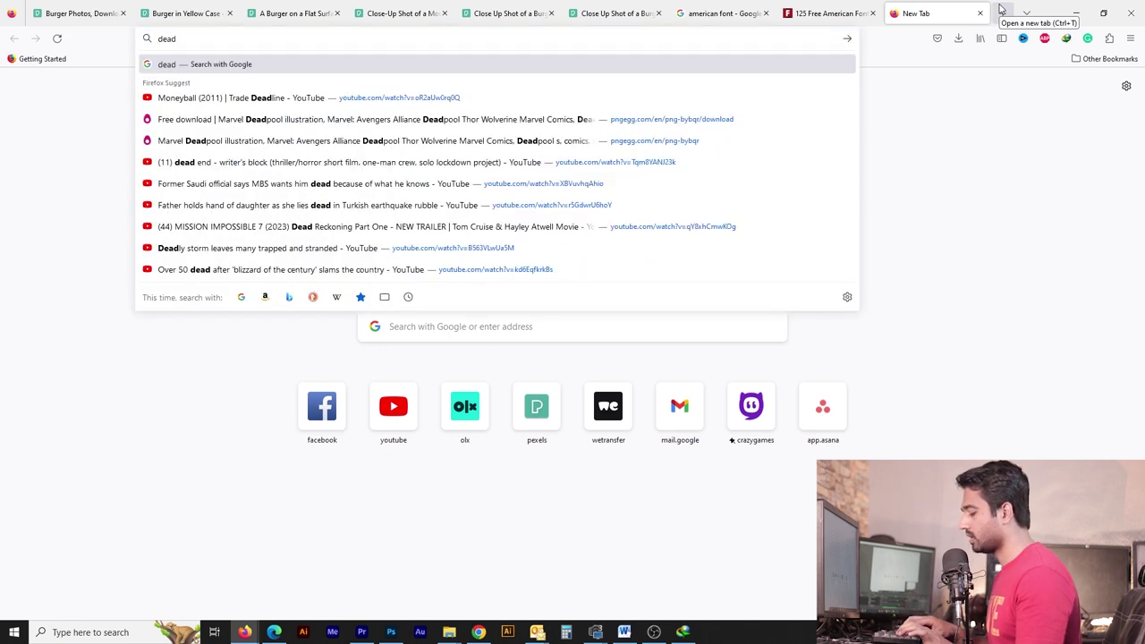
pyautogui.write('pool png')
pyautogui.press('Return')
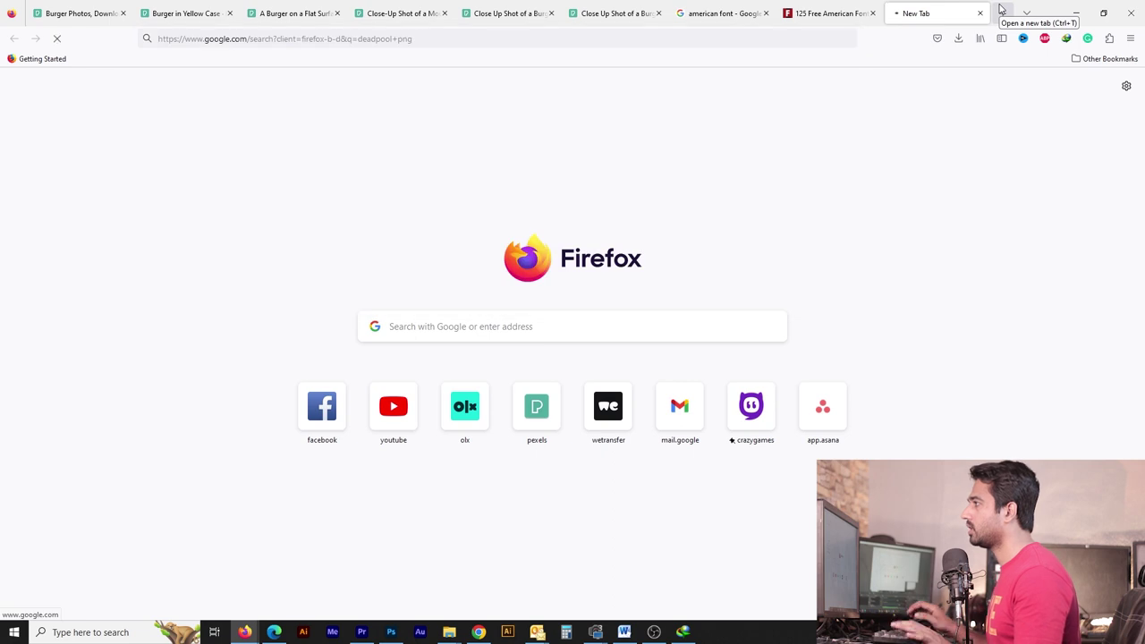
pyautogui.click(253, 247)
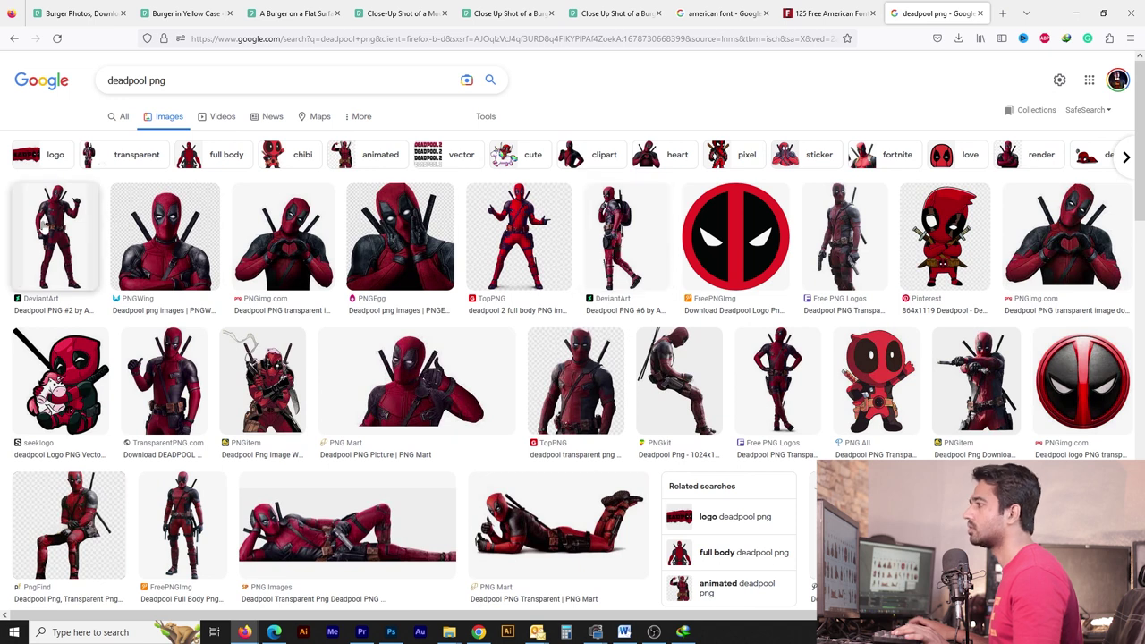
pyautogui.click(45, 229)
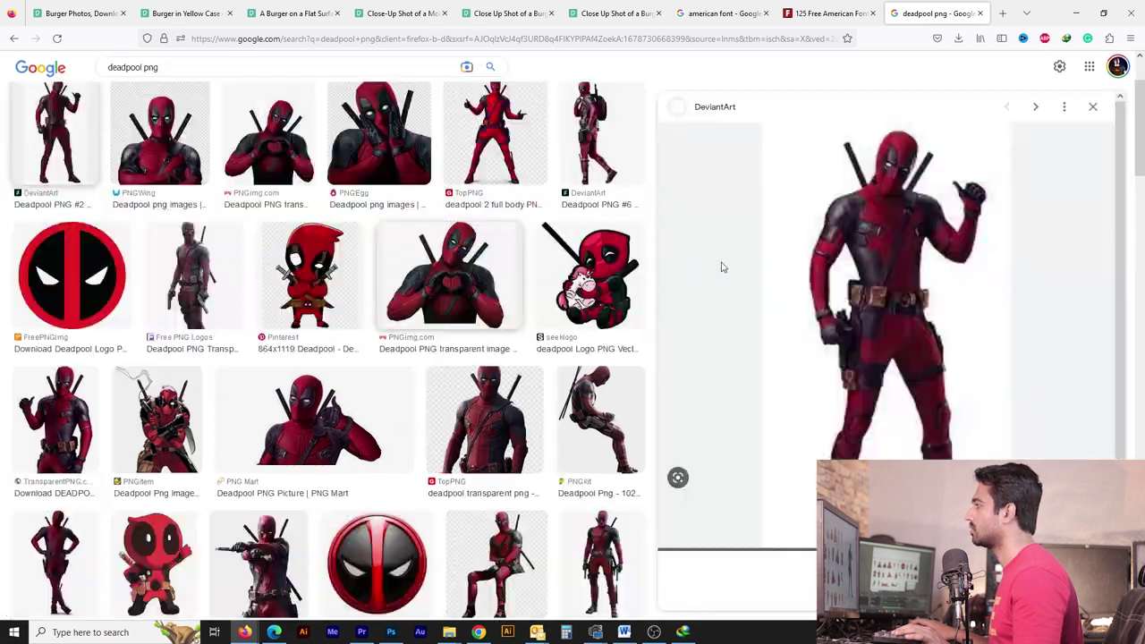
pyautogui.rightClick(861, 254)
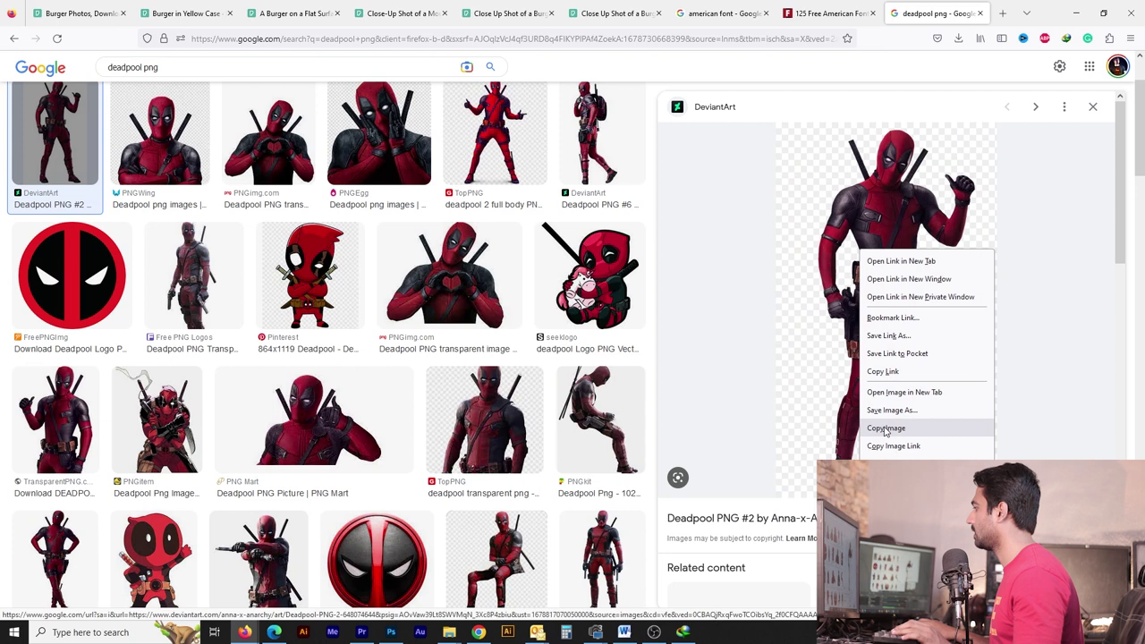
pyautogui.click(886, 431)
pyautogui.hotkey('ctrl', 'v')
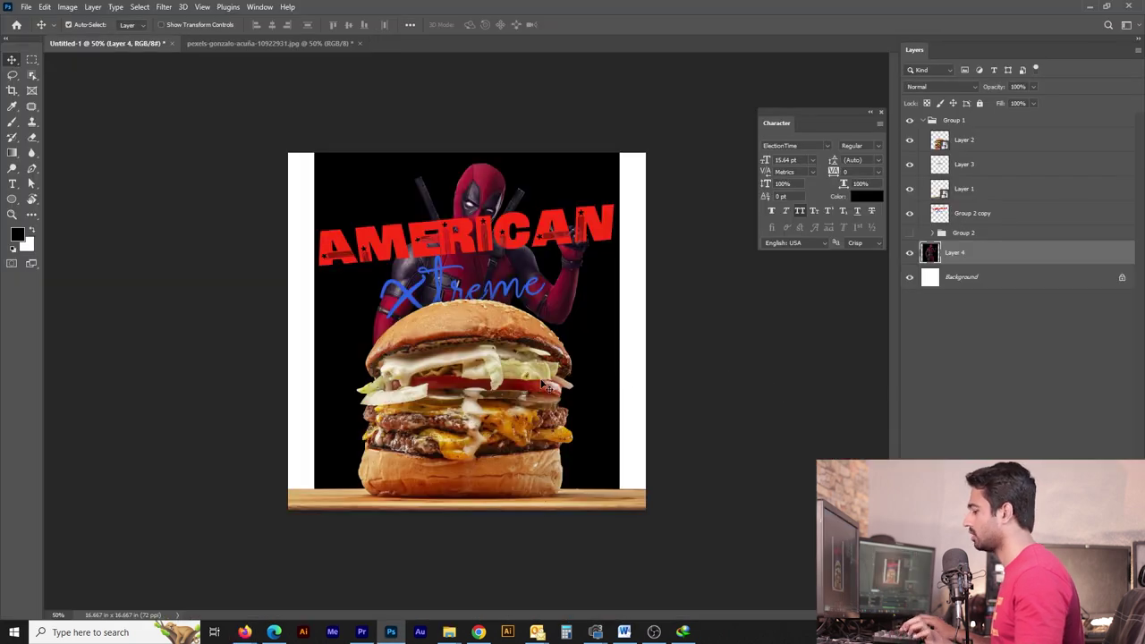
# Step: Undo the black-backed paste and save the transparent Deadpool PNG from Firefox to disk
pyautogui.hotkey('ctrl', 'z')
pyautogui.hotkey('alt', 'Tab')
pyautogui.rightClick(893, 279)
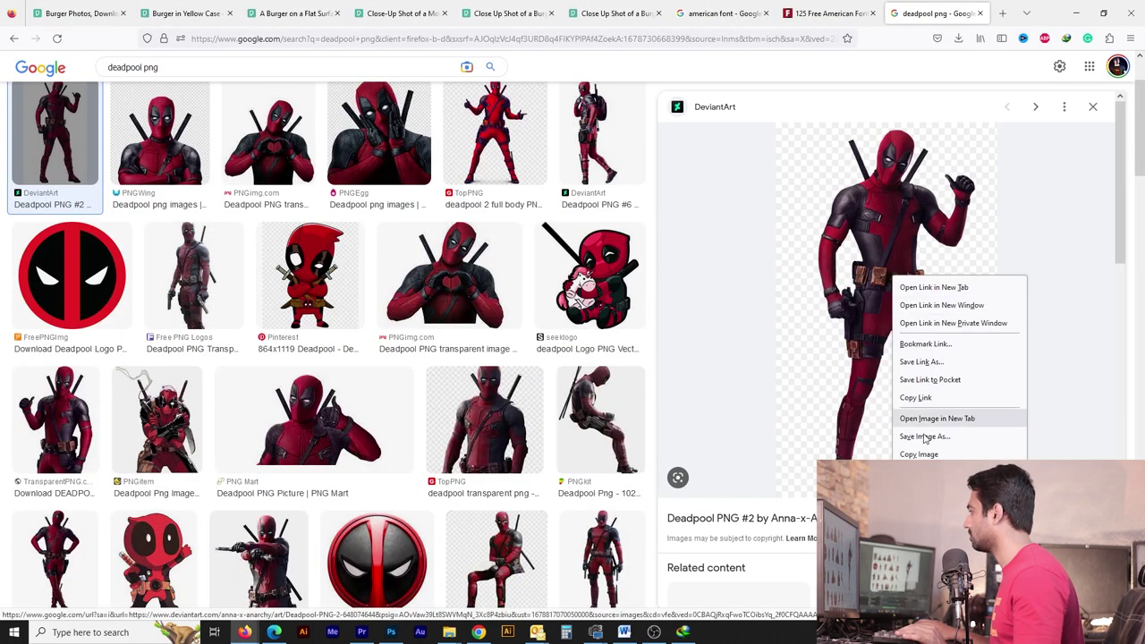
pyautogui.click(924, 438)
pyautogui.press('Return')
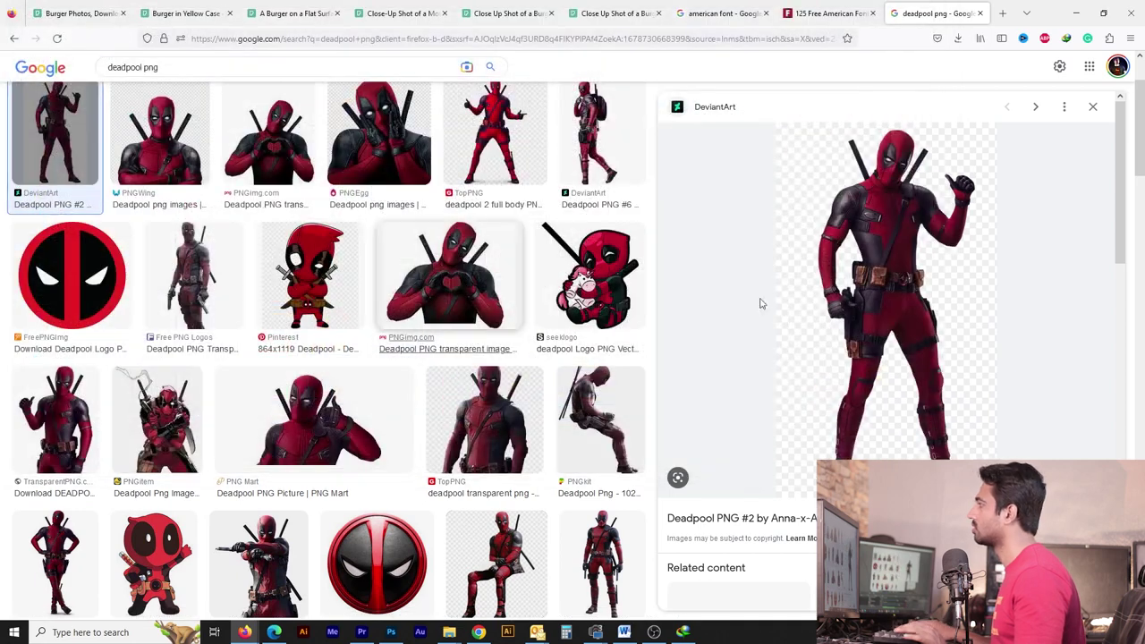
# Step: Place the downloaded Deadpool in the poster, shrunk and standing right of the burger
pyautogui.moveTo(805, 73); pyautogui.dragTo(453, 343)
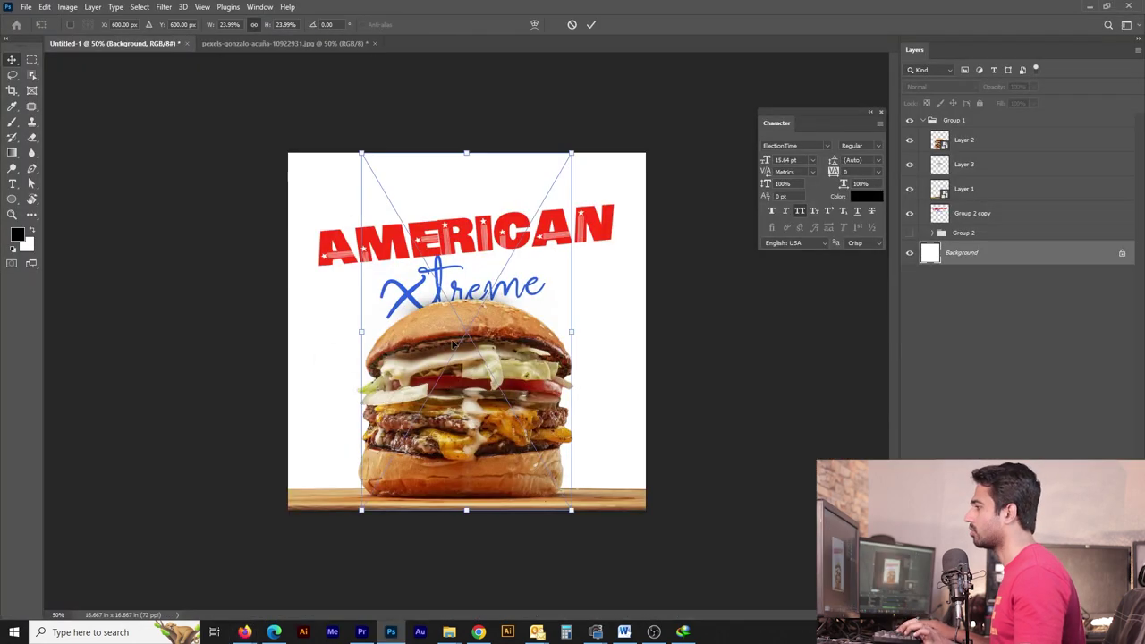
pyautogui.moveTo(574, 329)
pyautogui.mouseDown()
pyautogui.moveTo(493, 314)
pyautogui.moveTo(626, 376)
pyautogui.moveTo(612, 390)
pyautogui.mouseUp()
pyautogui.press('Return')
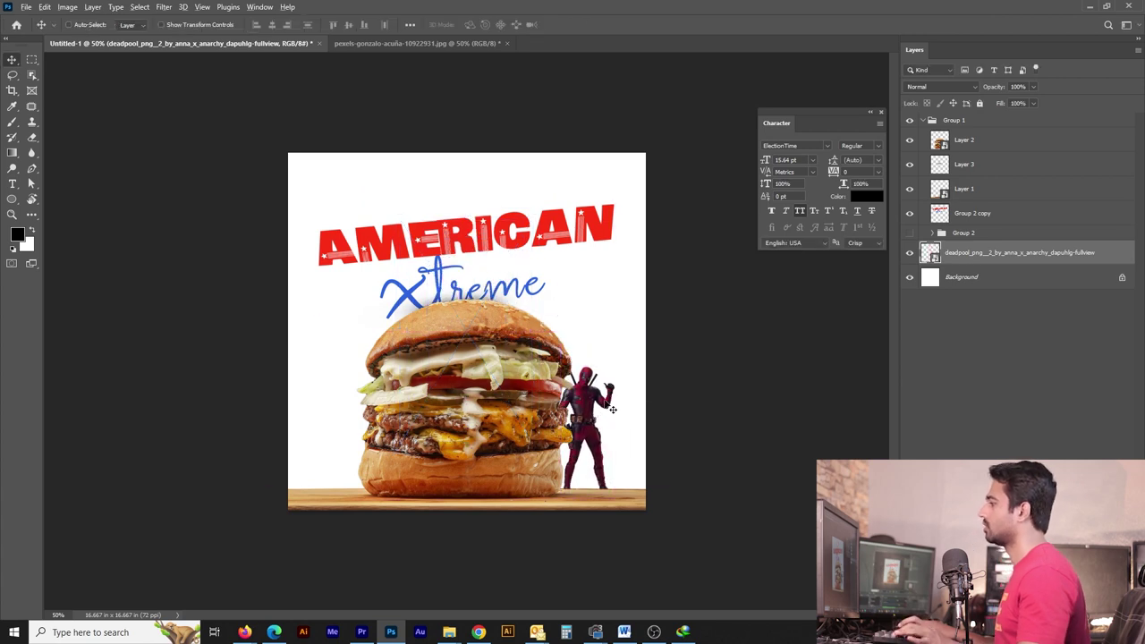
pyautogui.hotkey('alt', 'Tab')
# Step: Replace the search with a Google Images search for 'captain america png'
pyautogui.tripleClick(182, 68)
pyautogui.press('BackSpace')
pyautogui.write('ca')
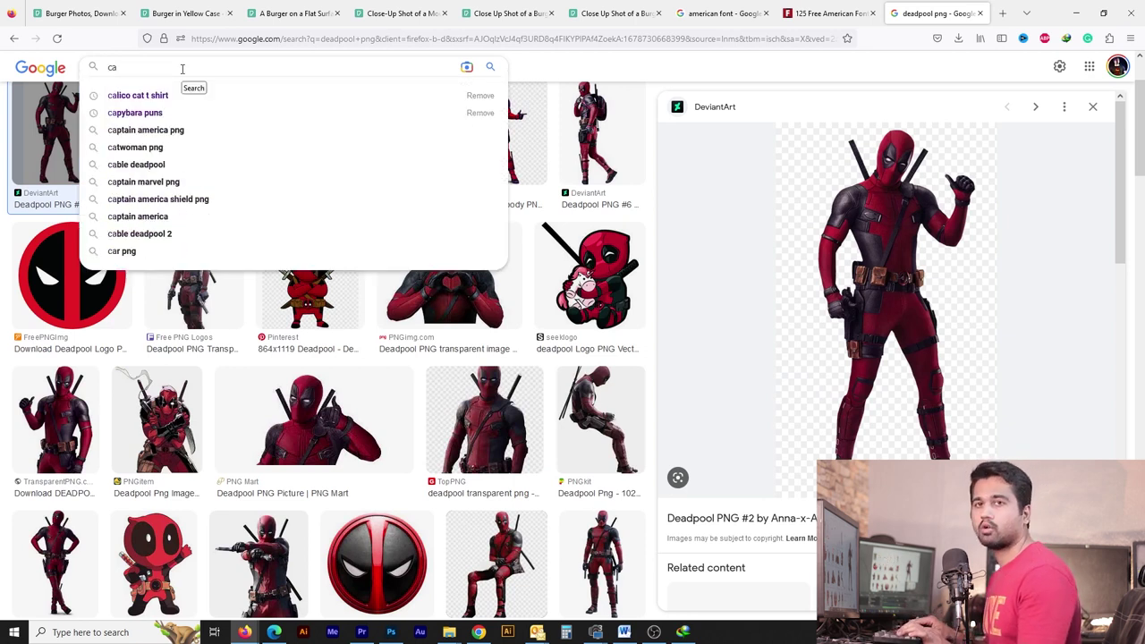
pyautogui.press('BackSpace')
pyautogui.press('BackSpace')
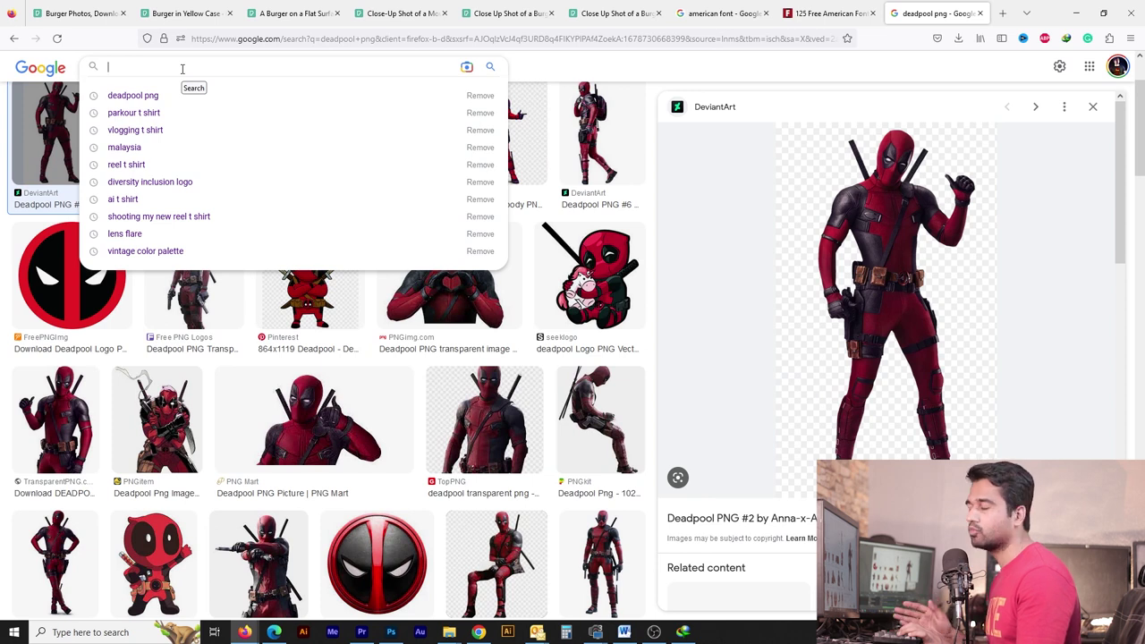
pyautogui.write('captain ameri')
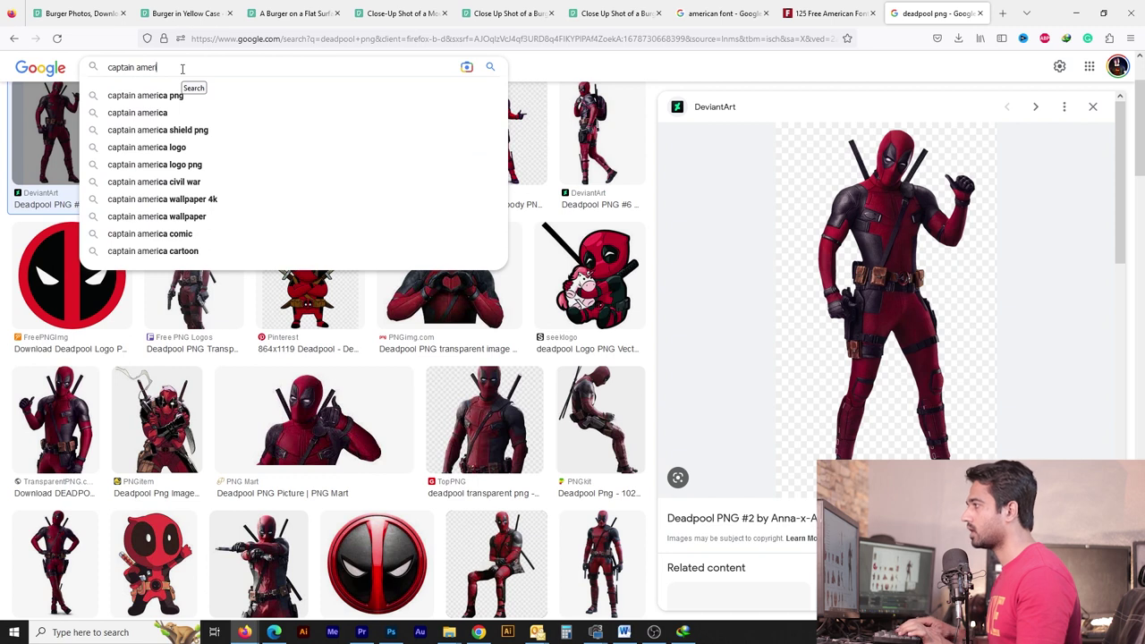
pyautogui.press('Down')
pyautogui.press('Return')
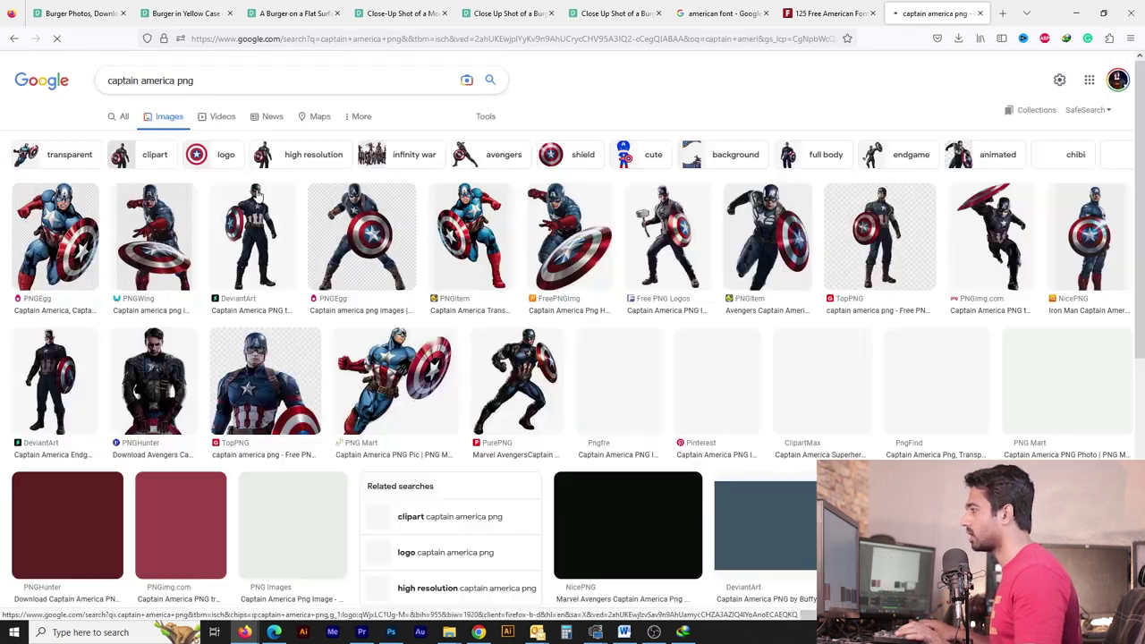
# Step: Save the PNGEgg Captain America image to disk and check the downloads list
pyautogui.click(371, 247)
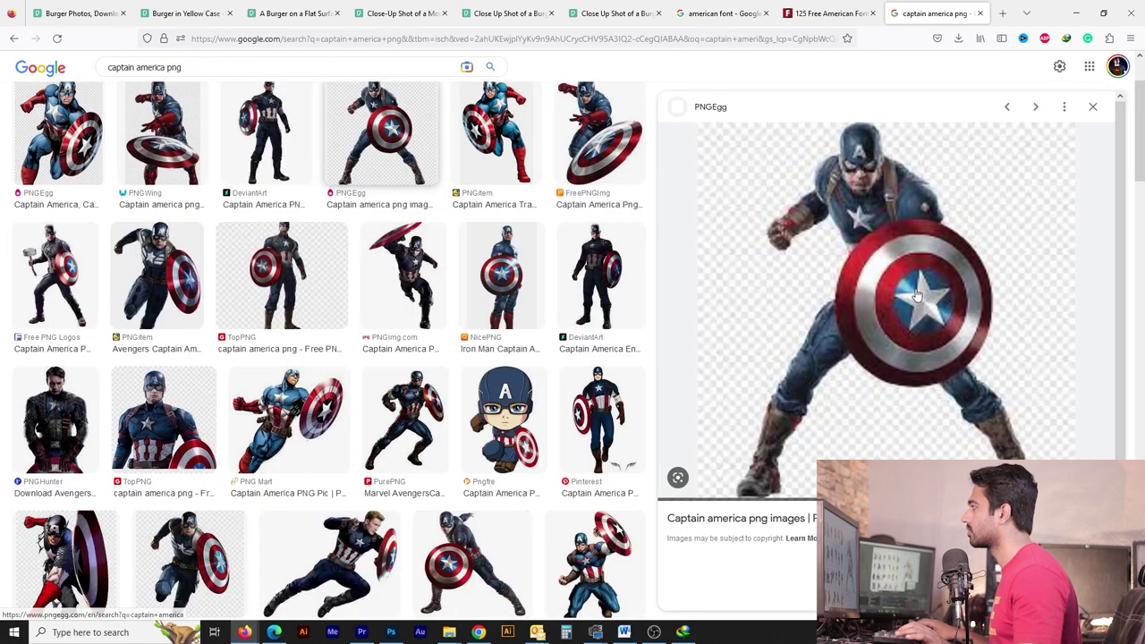
pyautogui.rightClick(870, 248)
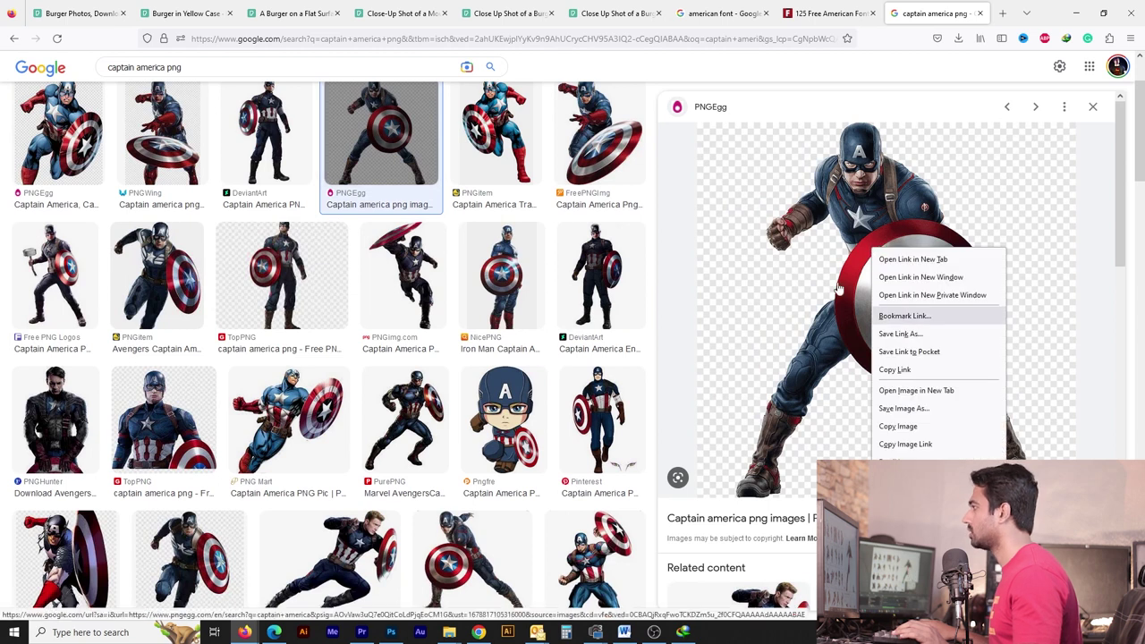
pyautogui.click(919, 409)
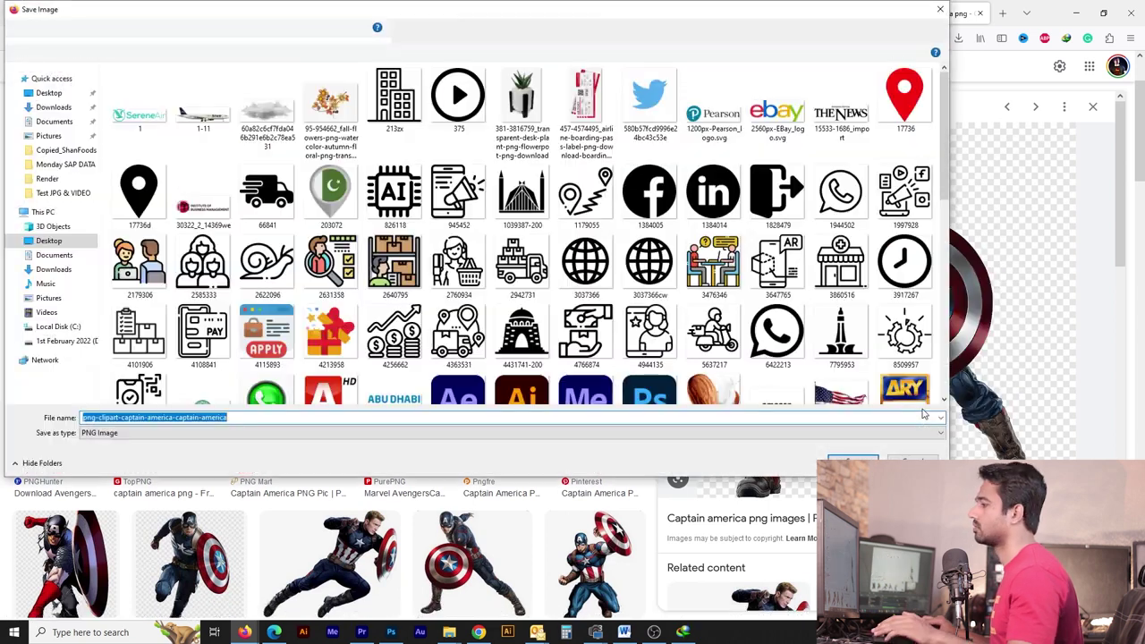
pyautogui.press('Return')
pyautogui.click(937, 39)
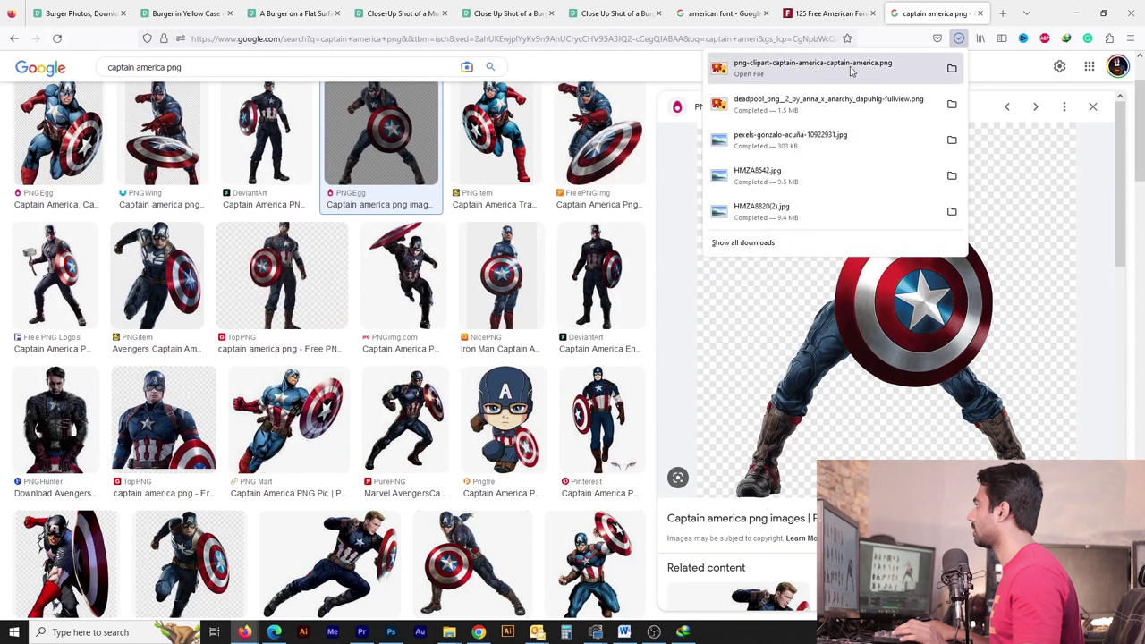
# Step: Place the Captain America PNG, cut him out onto Layer 4, and make it a Smart Object
pyautogui.moveTo(805, 69); pyautogui.dragTo(427, 351)
pyautogui.press('Return')
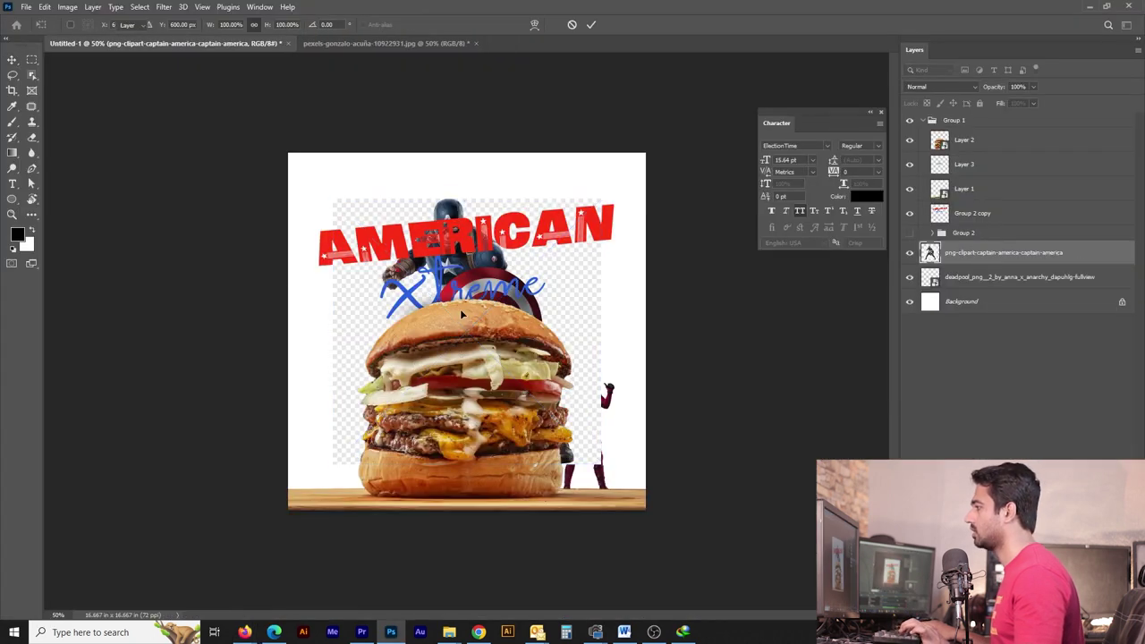
pyautogui.hotkey('ctrl', 'shift', ']')
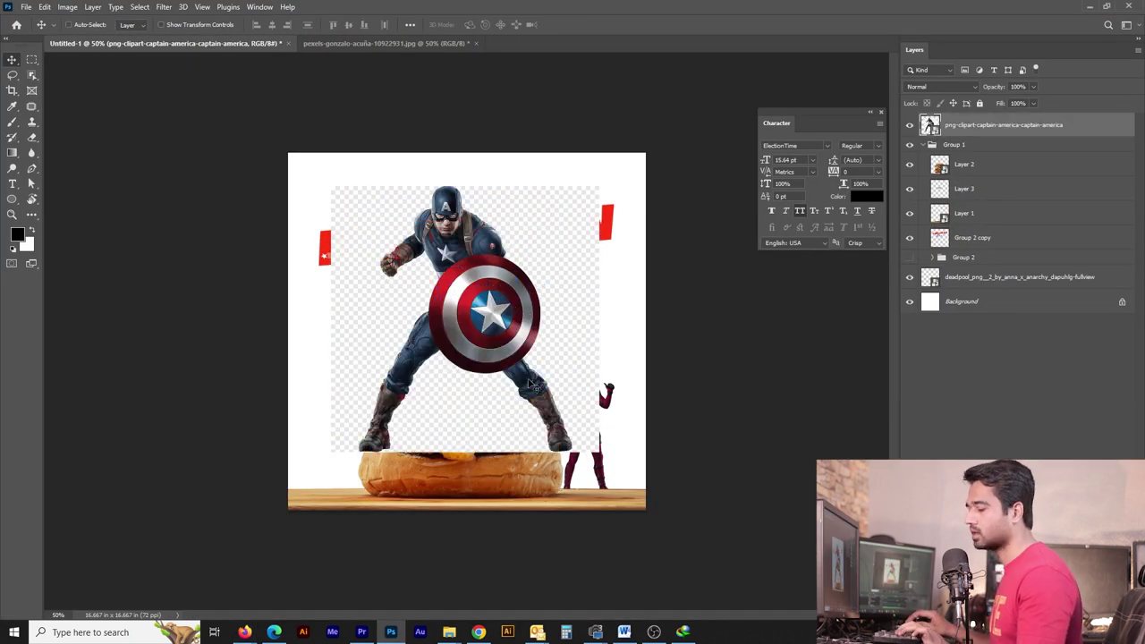
pyautogui.press('w')
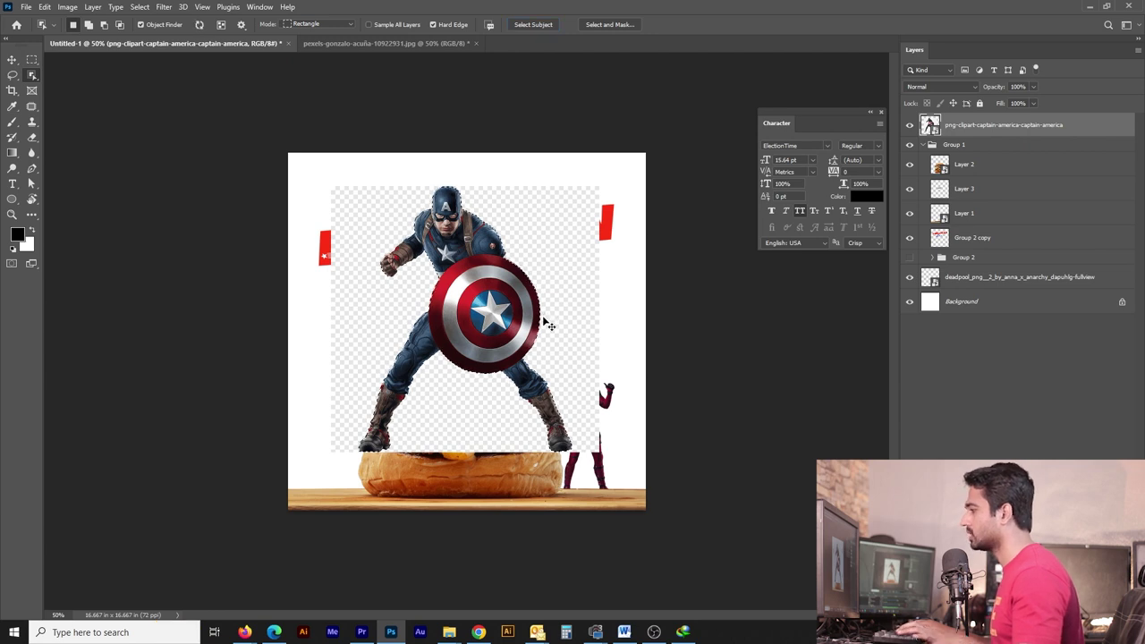
pyautogui.hotkey('ctrl', 'j')
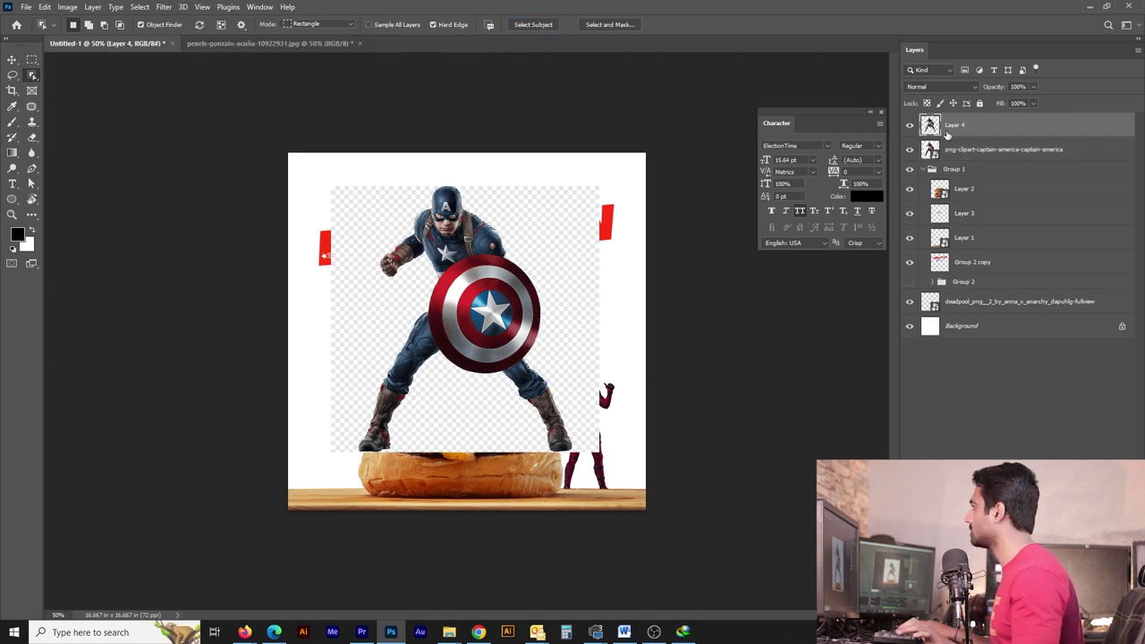
pyautogui.click(910, 152)
pyautogui.rightClick(933, 264)
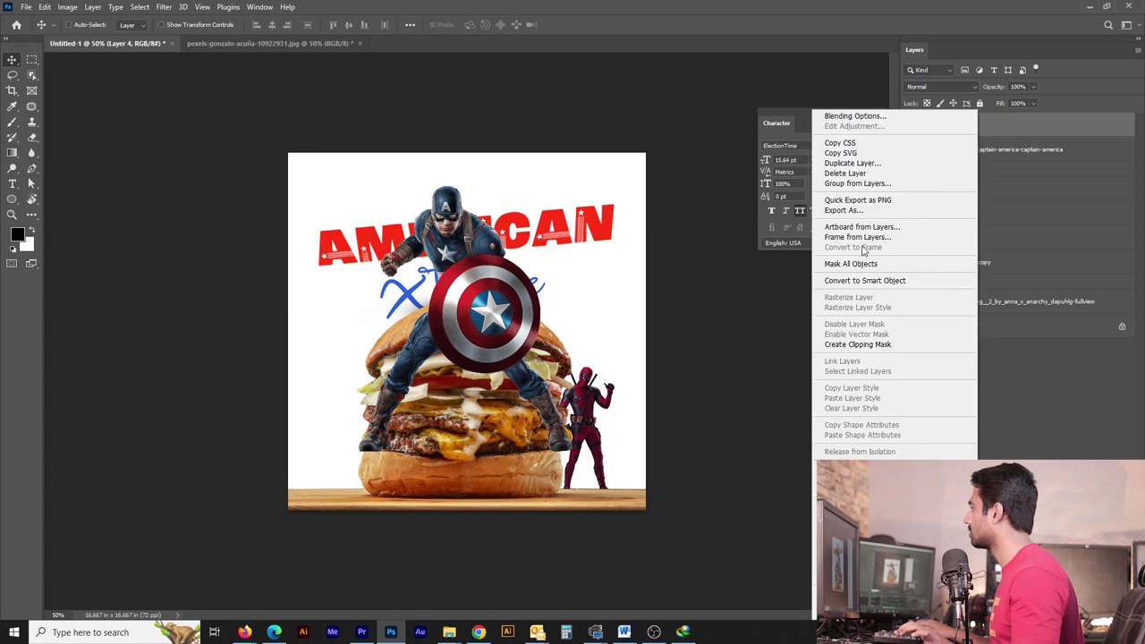
pyautogui.click(884, 281)
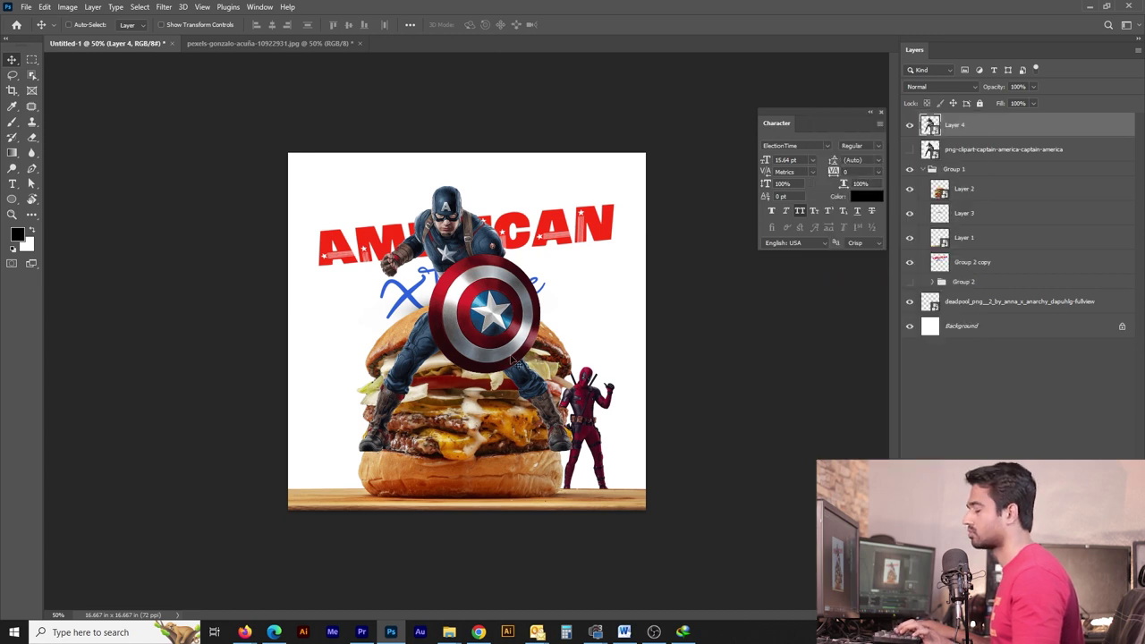
# Step: Scale Captain America down to about 32% and move him to the burger's lower left
pyautogui.hotkey('ctrl', 't')
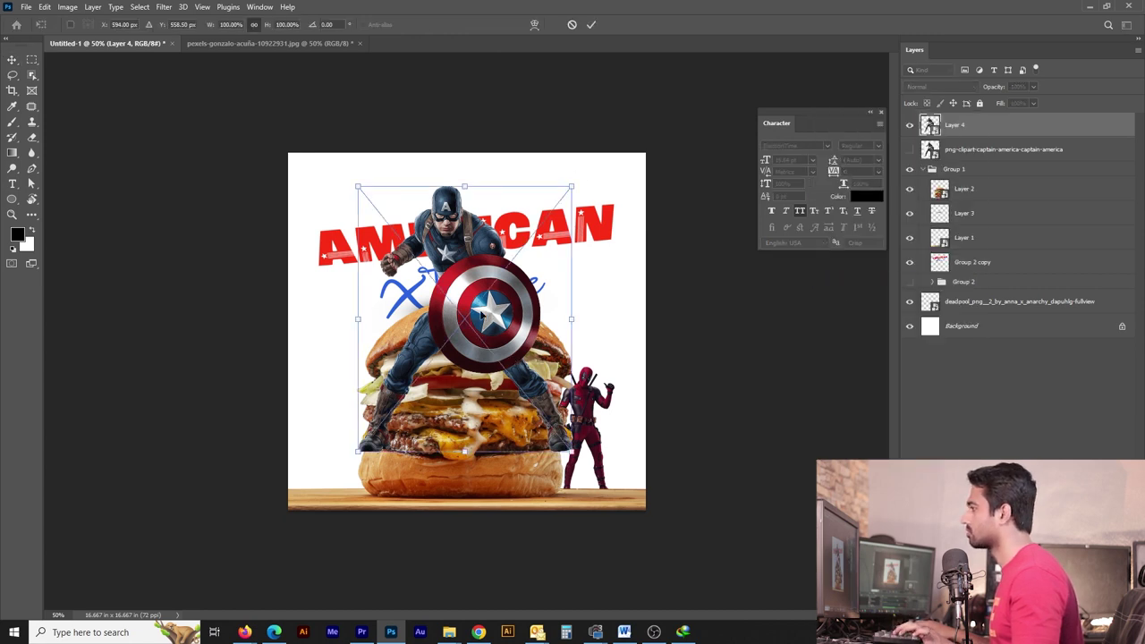
pyautogui.moveTo(573, 183); pyautogui.dragTo(457, 329)
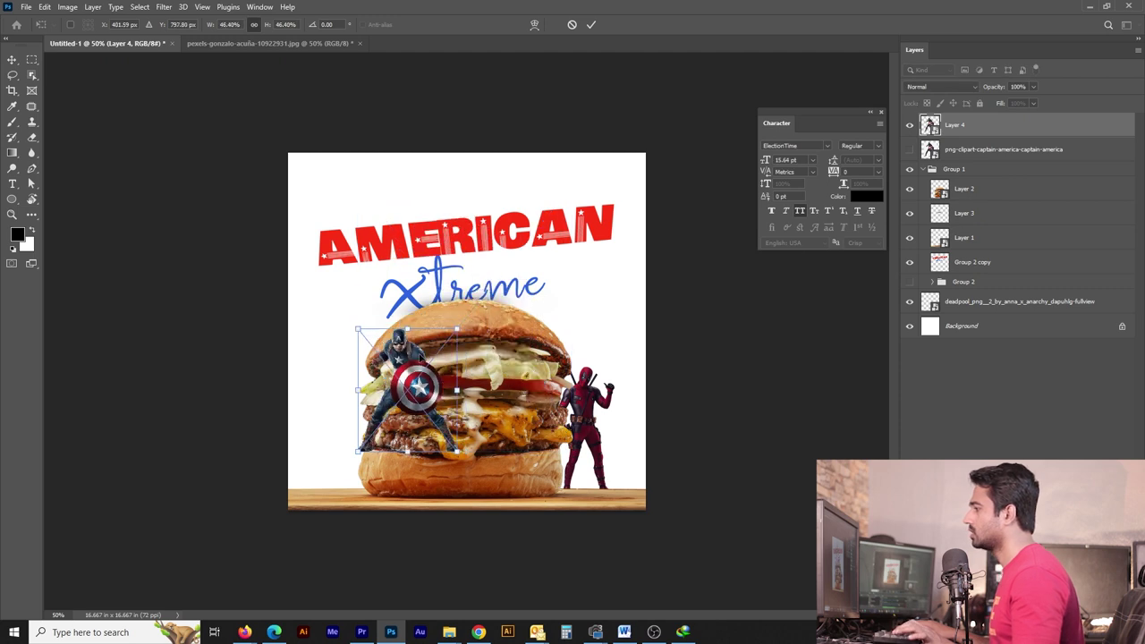
pyautogui.press('Return')
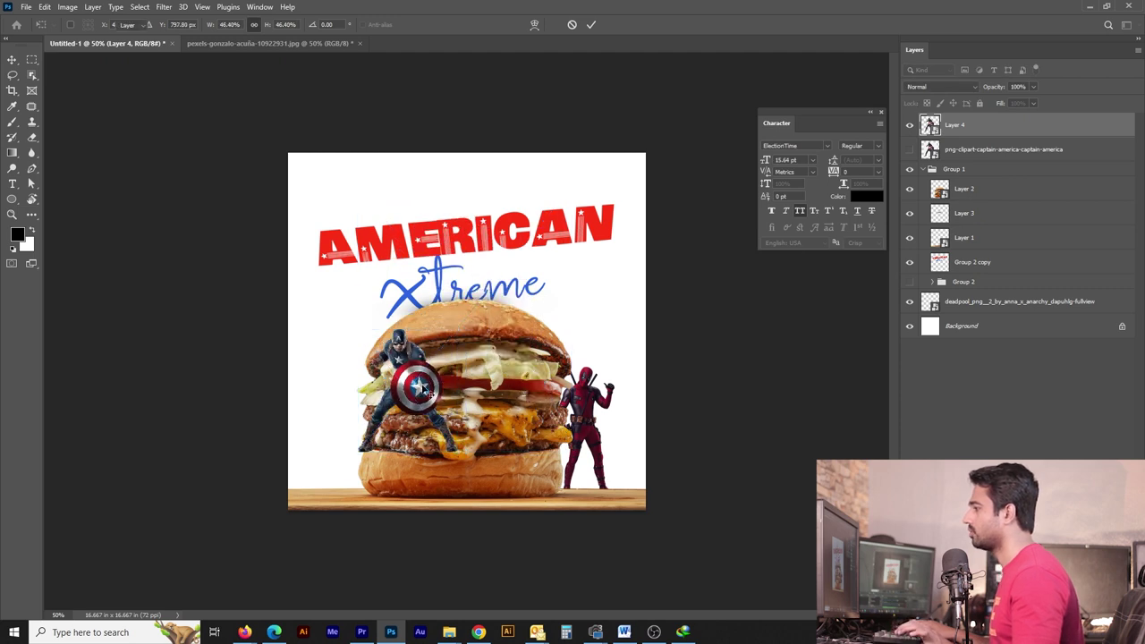
pyautogui.moveTo(401, 396); pyautogui.dragTo(343, 450)
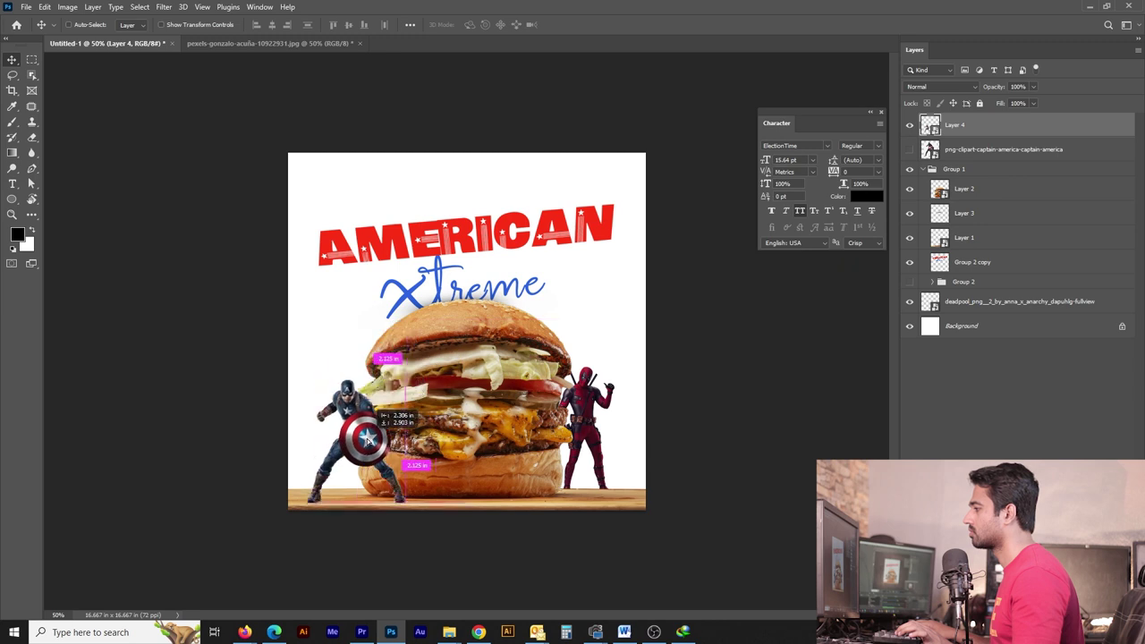
pyautogui.hotkey('ctrl', 't')
pyautogui.moveTo(396, 381)
pyautogui.mouseDown()
pyautogui.moveTo(354, 430)
pyautogui.moveTo(365, 440)
pyautogui.mouseUp()
pyautogui.press('Return')
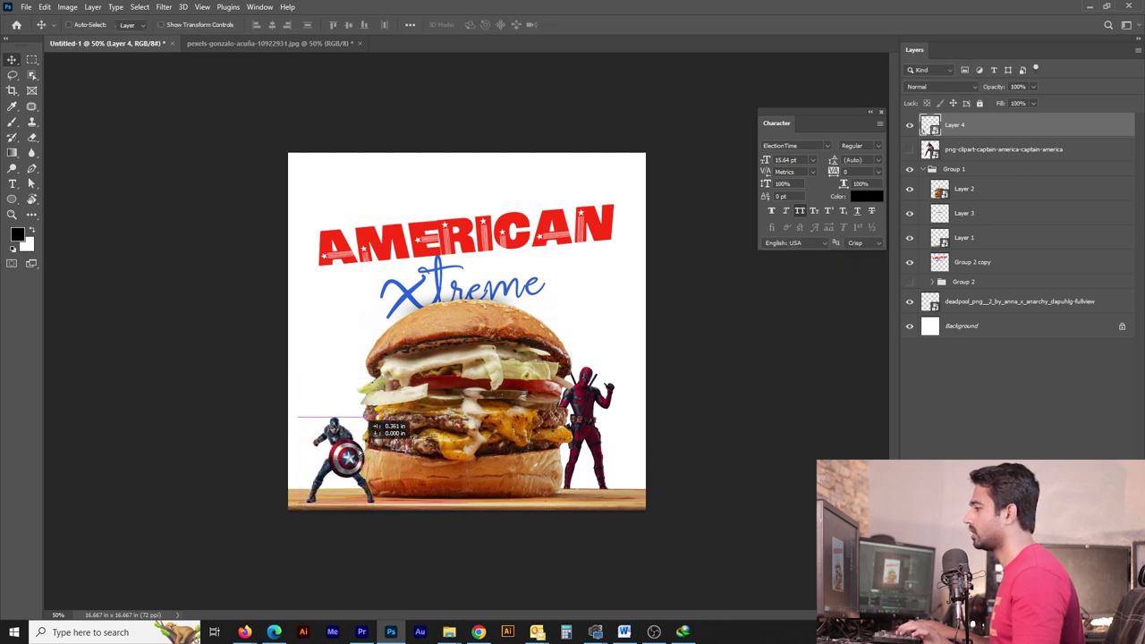
# Step: Shrink Deadpool to match, move his layer into Group 1, and nudge both heroes toward the burger
pyautogui.click(592, 396)
pyautogui.hotkey('ctrl', 't')
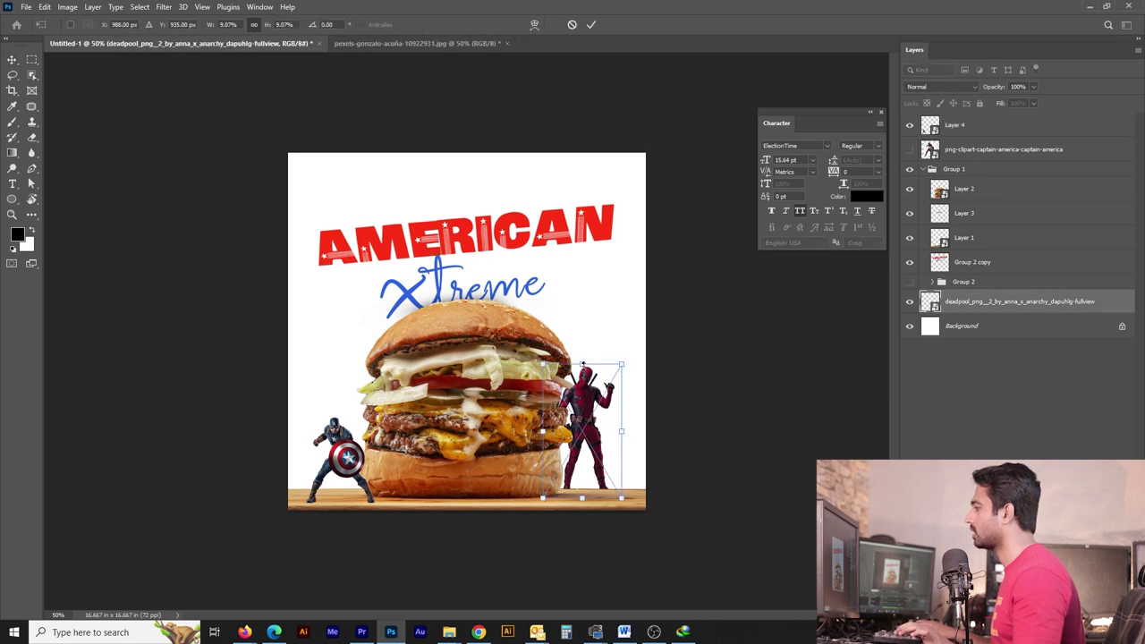
pyautogui.moveTo(583, 364); pyautogui.dragTo(586, 390)
pyautogui.press('Return')
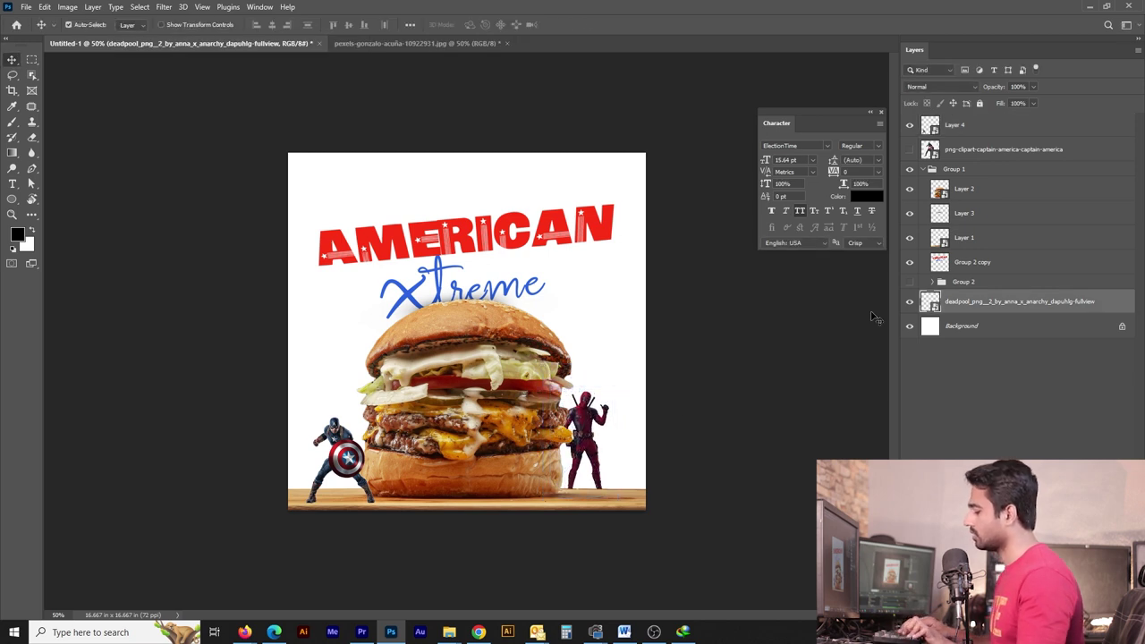
pyautogui.hotkey('ctrl', 'shift', ']')
pyautogui.moveTo(950, 127); pyautogui.dragTo(950, 226)
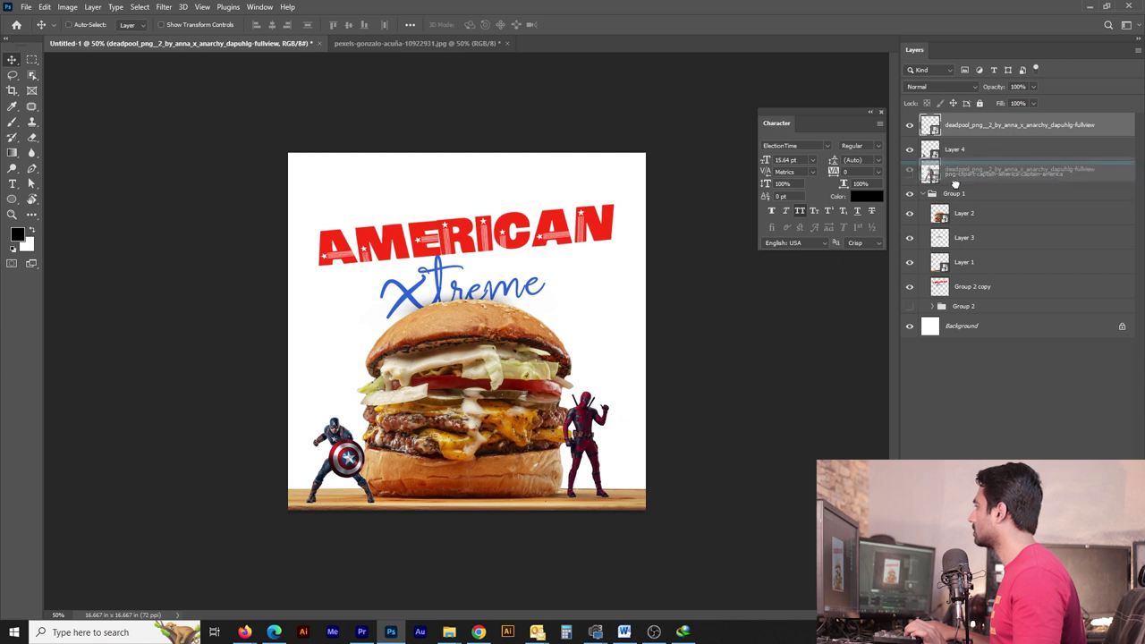
pyautogui.moveTo(613, 444); pyautogui.dragTo(594, 443)
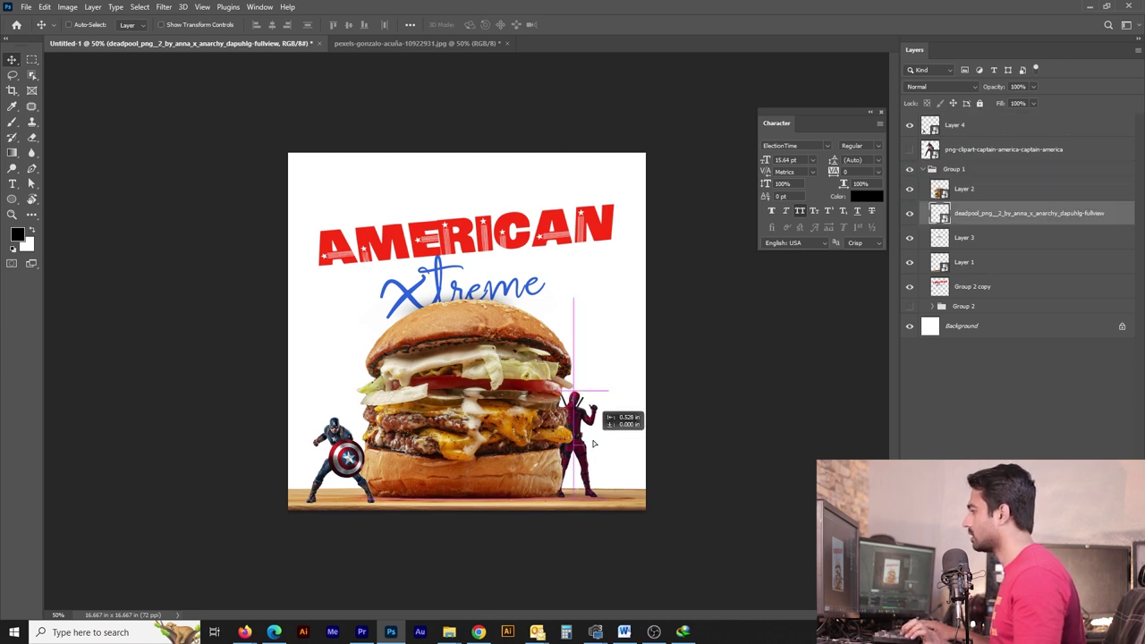
pyautogui.moveTo(344, 456); pyautogui.dragTo(360, 458)
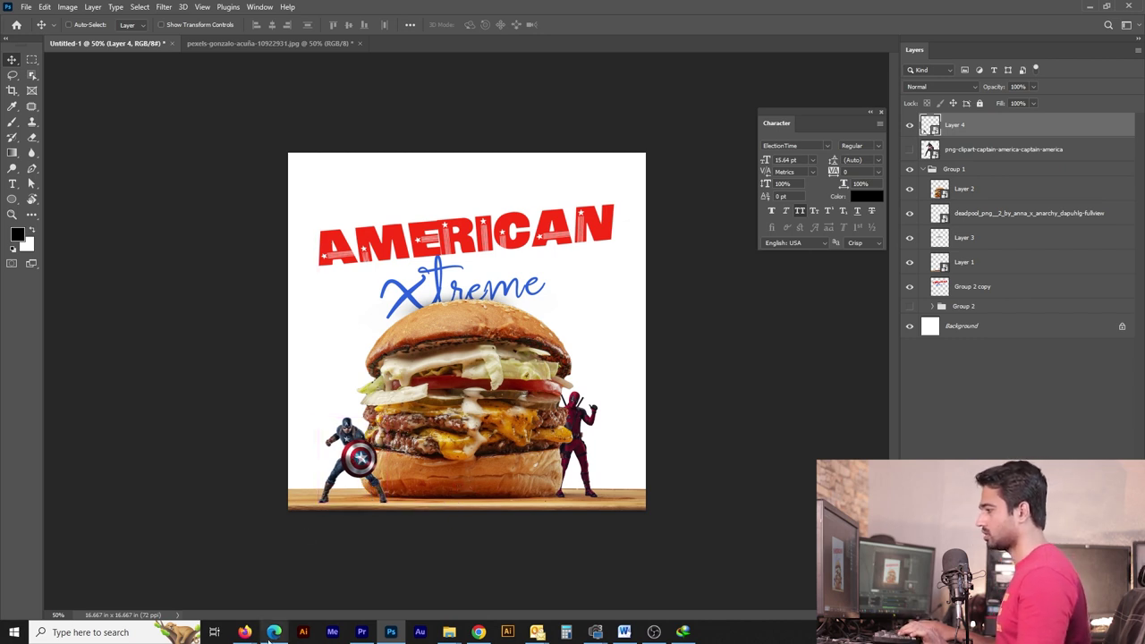
pyautogui.moveTo(244, 633)
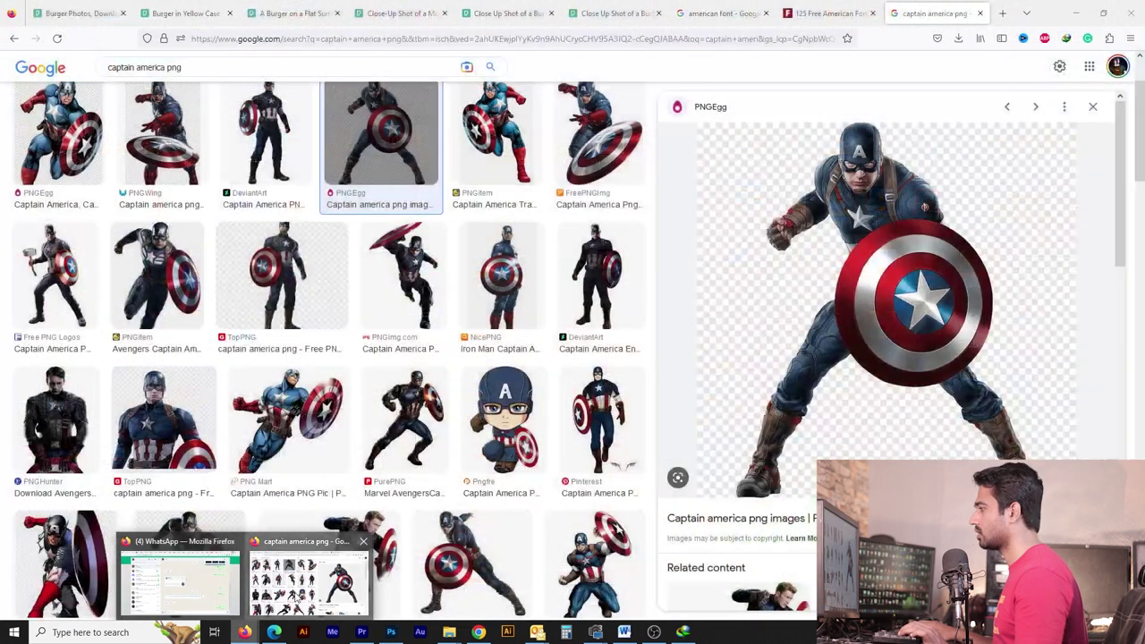
# Step: Search Google Images for 'onion ring png'
pyautogui.click(309, 581)
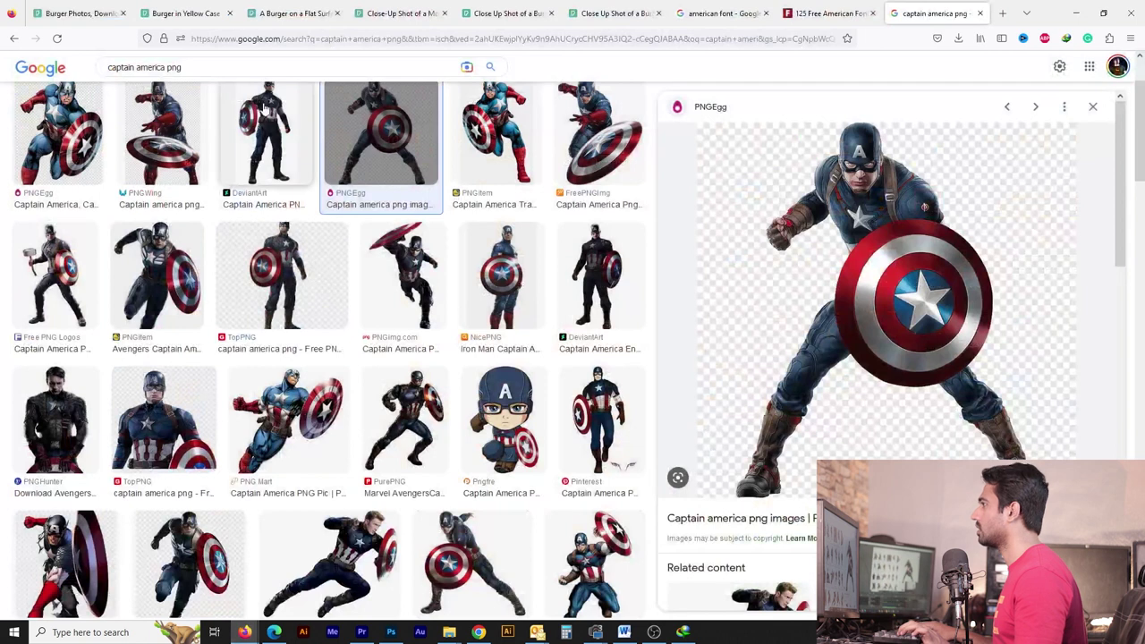
pyautogui.click(204, 66)
pyautogui.write('onion png')
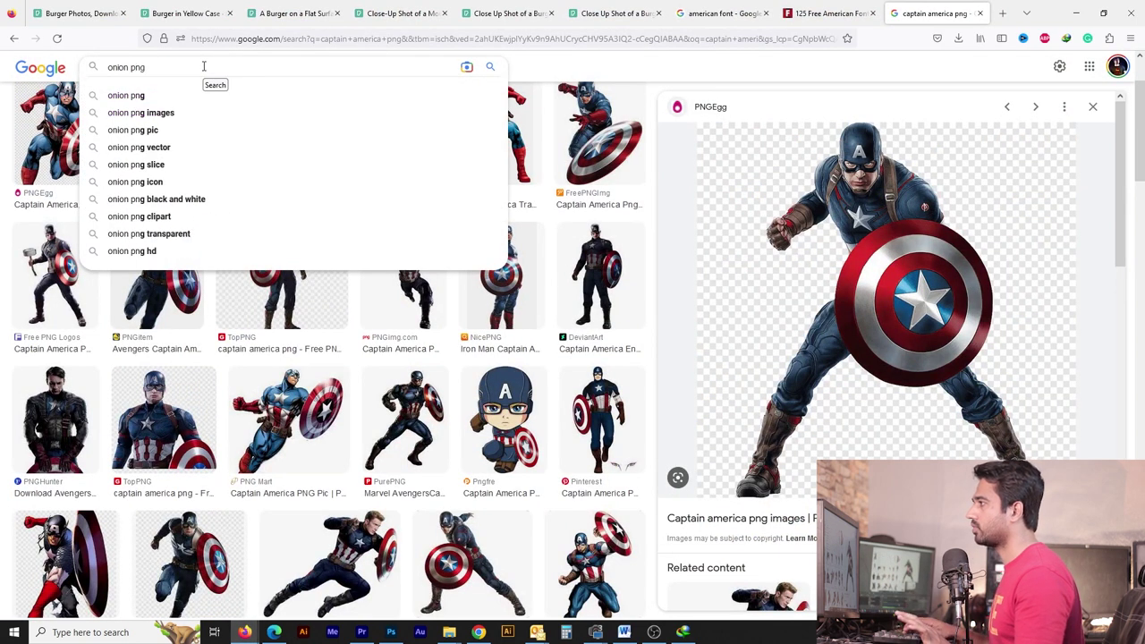
pyautogui.press('Return')
pyautogui.write('ring')
pyautogui.press('Return')
# Step: Filter the results to sliced onion rings and browse the red onion previews
pyautogui.click(153, 157)
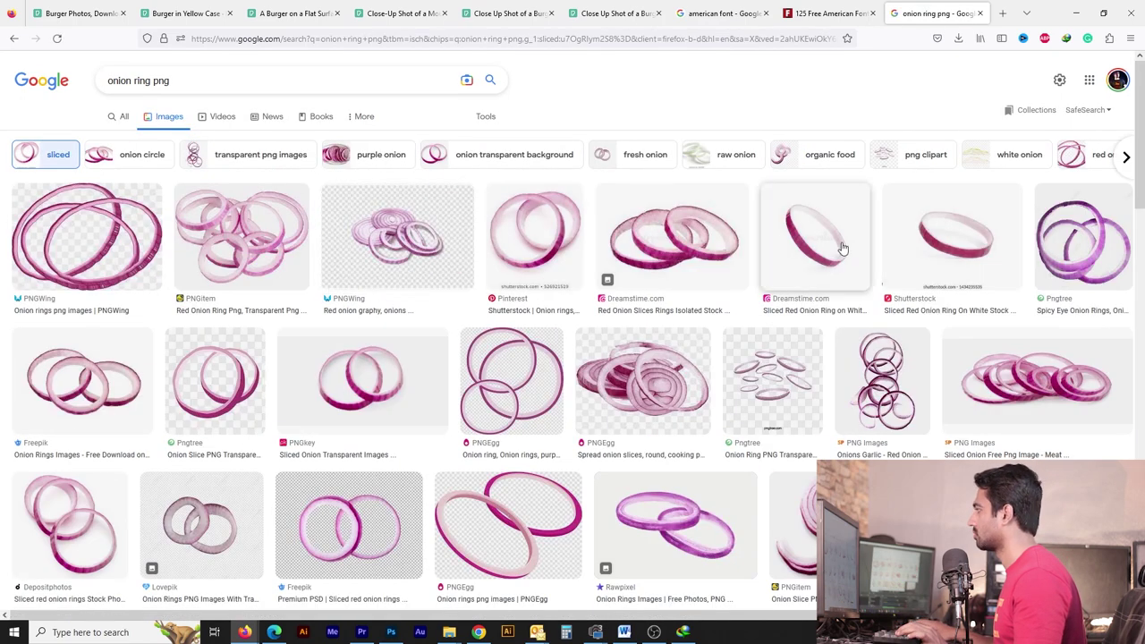
pyautogui.click(842, 247)
pyautogui.press('Right')
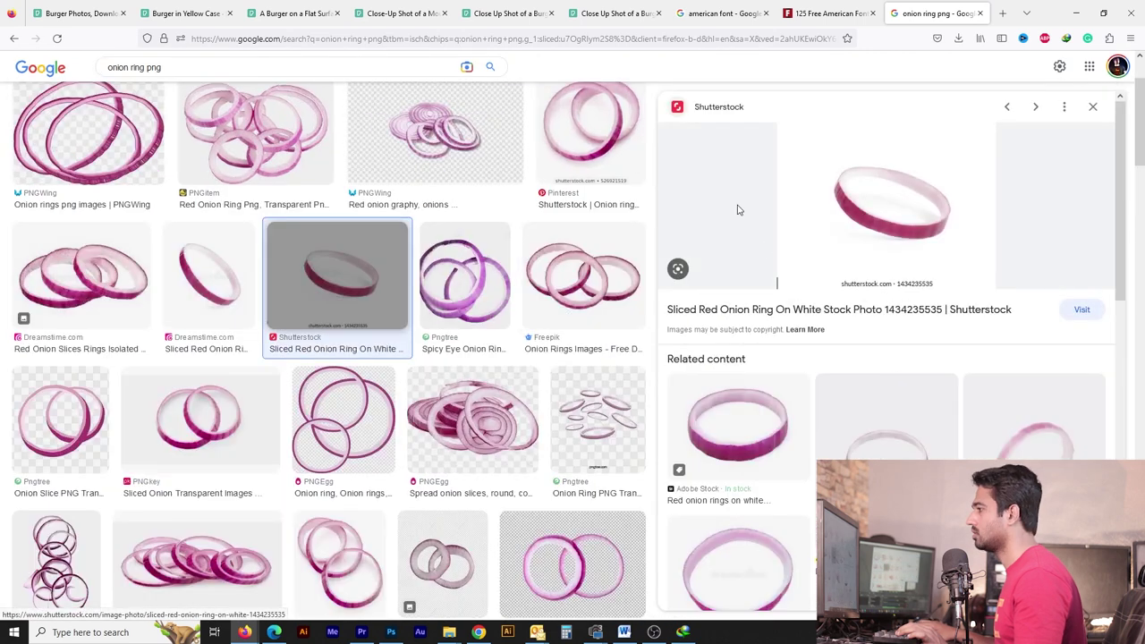
pyautogui.press('Left')
pyautogui.press('Escape')
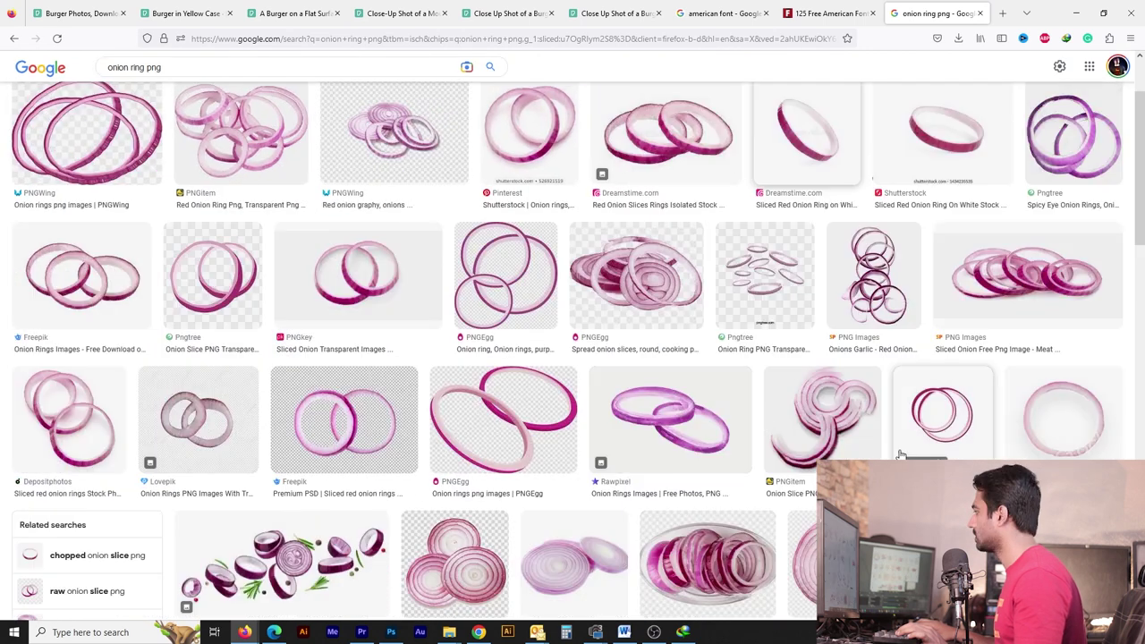
pyautogui.scroll(2, 901, 455)
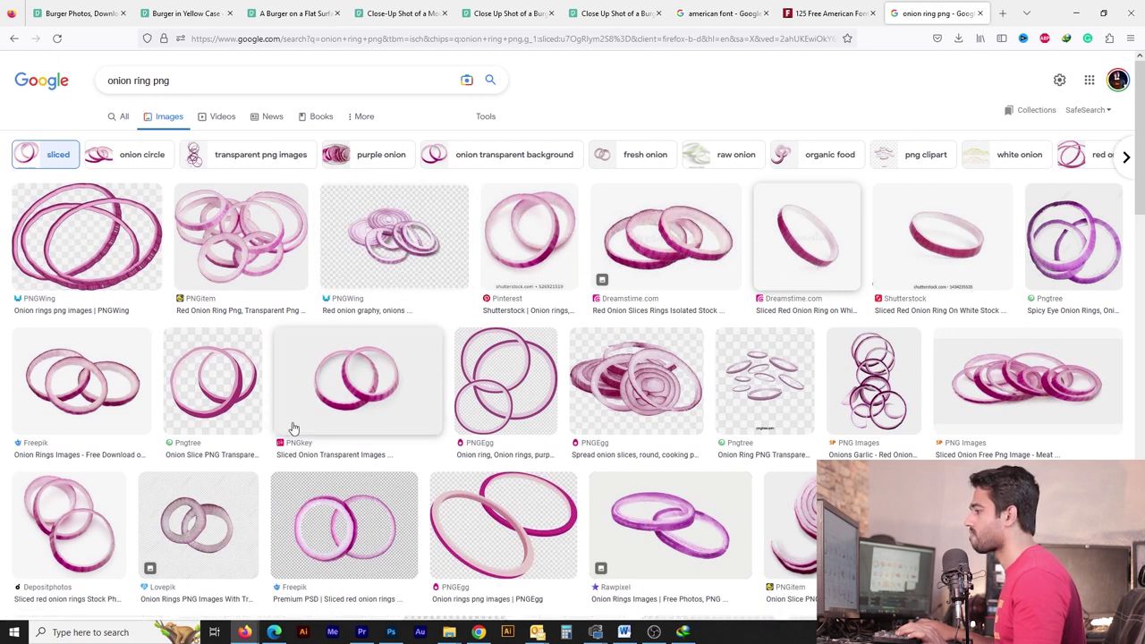
pyautogui.scroll(-5, 294, 429)
pyautogui.scroll(-3, 677, 473)
# Step: Copy the Dreamstime onion ring image and paste it into the Photoshop poster
pyautogui.click(677, 473)
pyautogui.rightClick(828, 252)
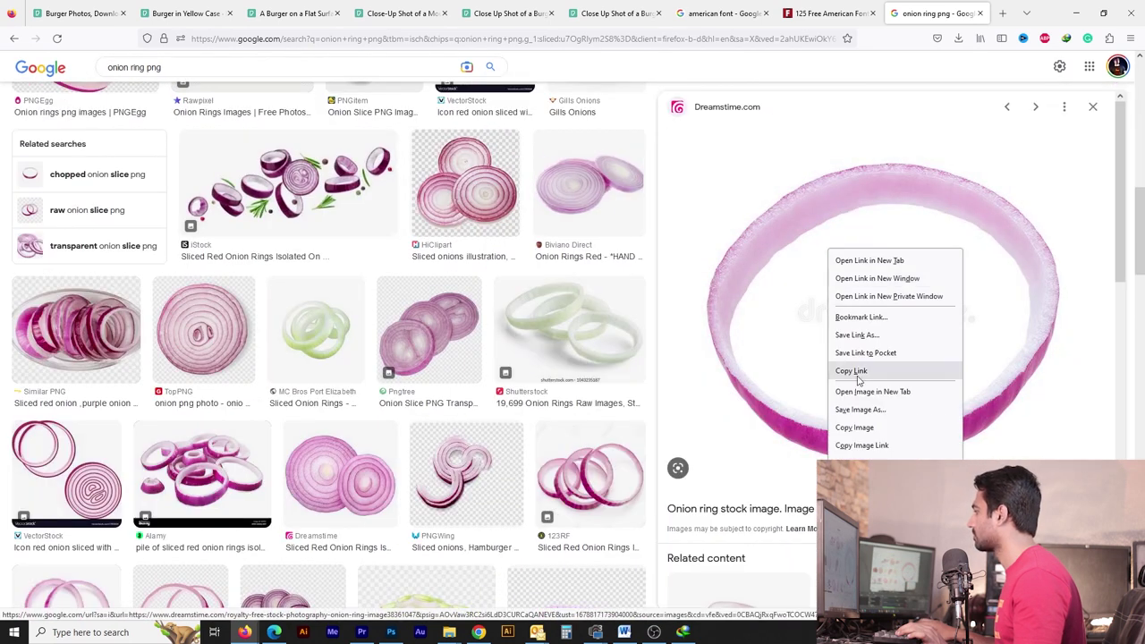
pyautogui.click(855, 427)
pyautogui.hotkey('alt', 'Tab')
pyautogui.hotkey('ctrl', 'v')
# Step: Copy the selected onion ring to Layer 6, hide Layer 5, and Magic Wand its white centre
pyautogui.moveTo(573, 361); pyautogui.dragTo(509, 360)
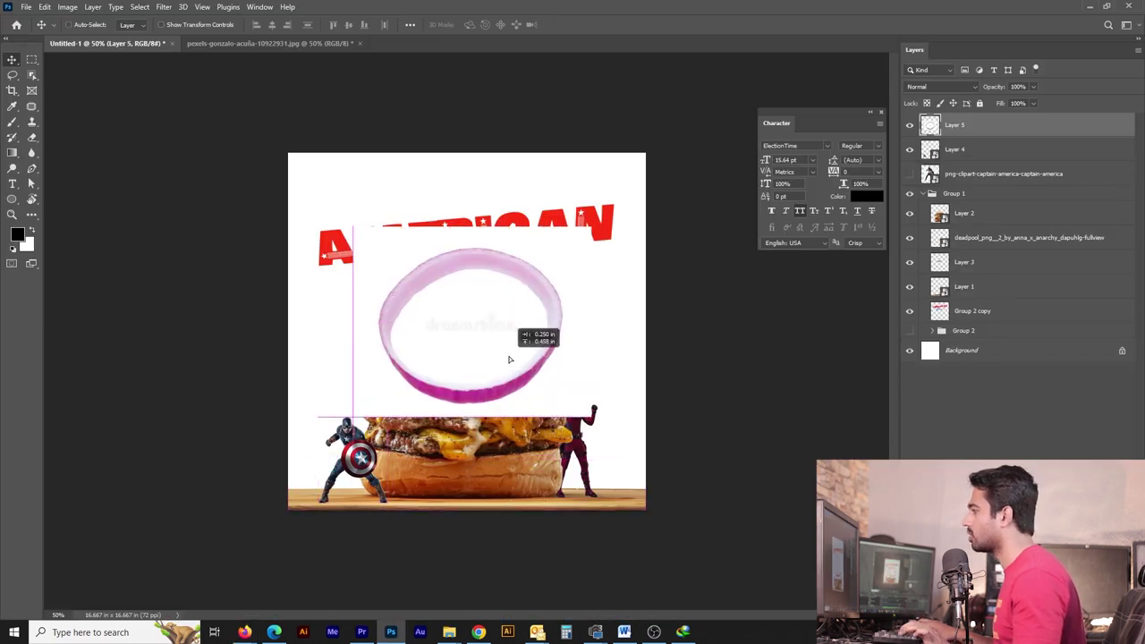
pyautogui.press('w')
pyautogui.hotkey('ctrl', '+')
pyautogui.hotkey('ctrl', '+')
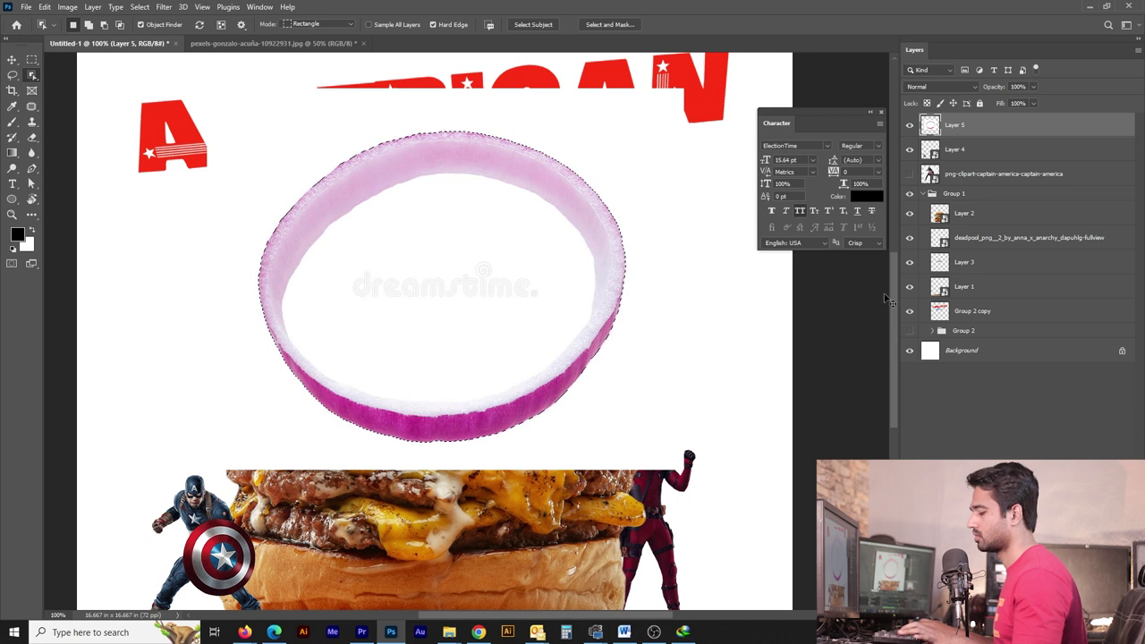
pyautogui.hotkey('ctrl', 'j')
pyautogui.click(911, 150)
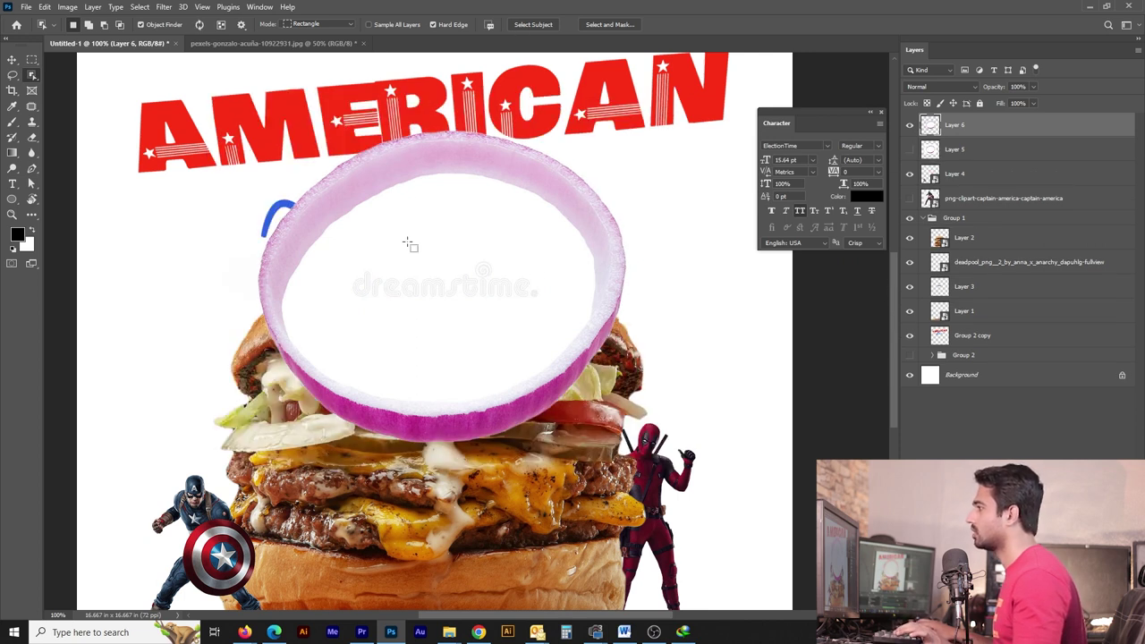
pyautogui.rightClick(34, 80)
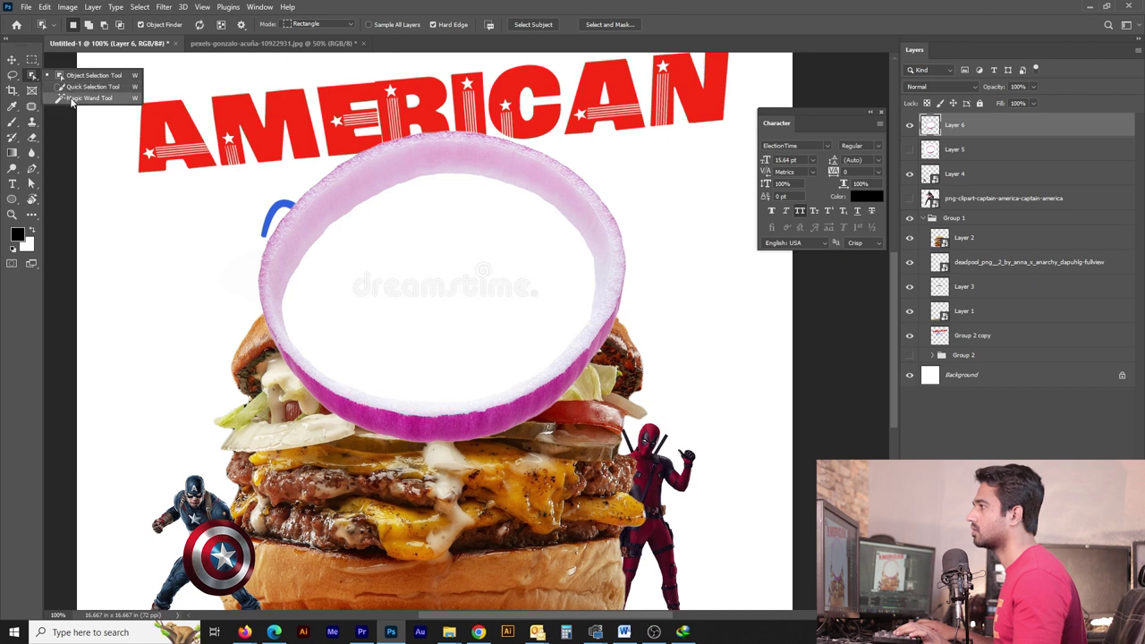
pyautogui.click(80, 100)
pyautogui.click(442, 259)
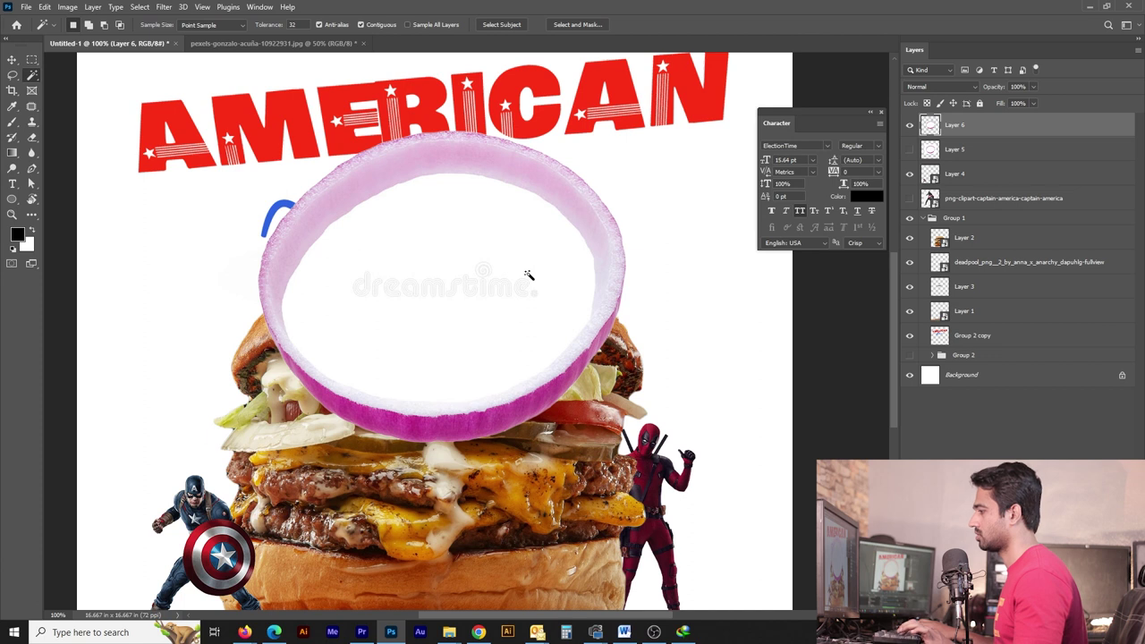
# Step: Trace the onion's inner hole with the Pen tool and turn the path into a selection
pyautogui.press('p')
pyautogui.hotkey('ctrl', '+')
pyautogui.moveTo(544, 263)
pyautogui.mouseDown()
pyautogui.moveTo(561, 389)
pyautogui.moveTo(527, 525)
pyautogui.mouseUp()
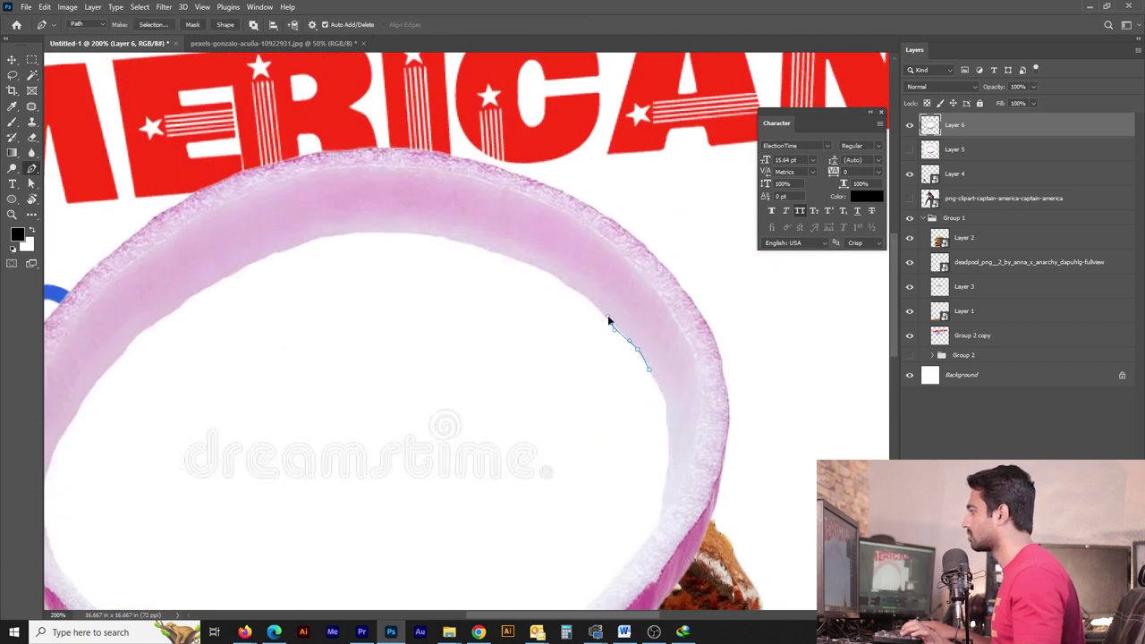
pyautogui.click(458, 241)
pyautogui.hscroll(-5, 557, 254)
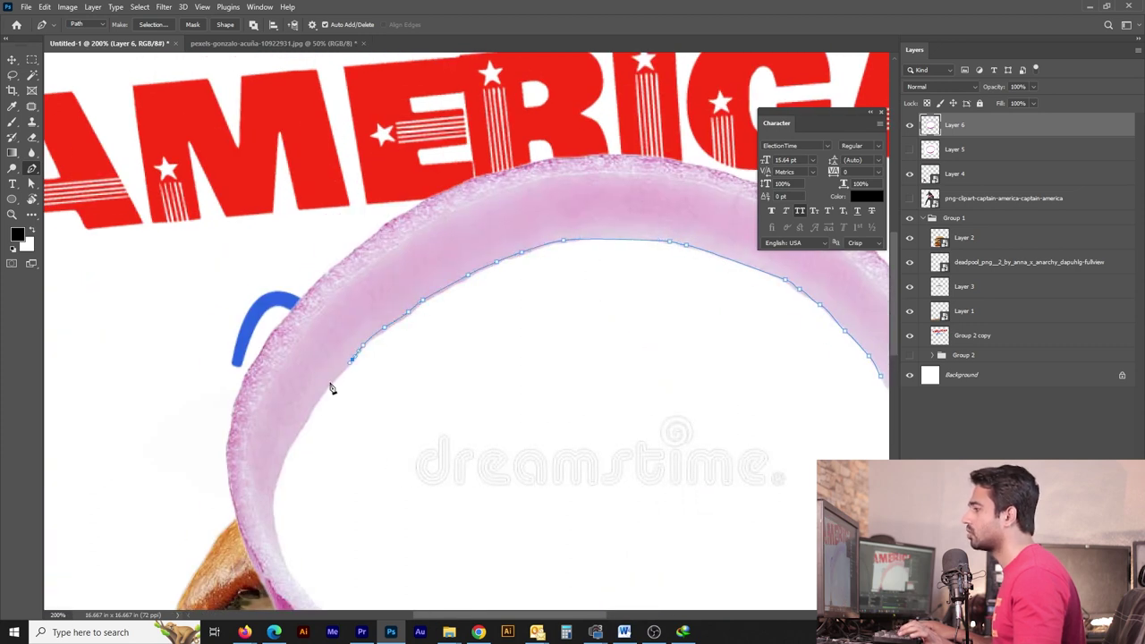
pyautogui.click(272, 504)
pyautogui.scroll(-5, 255, 358)
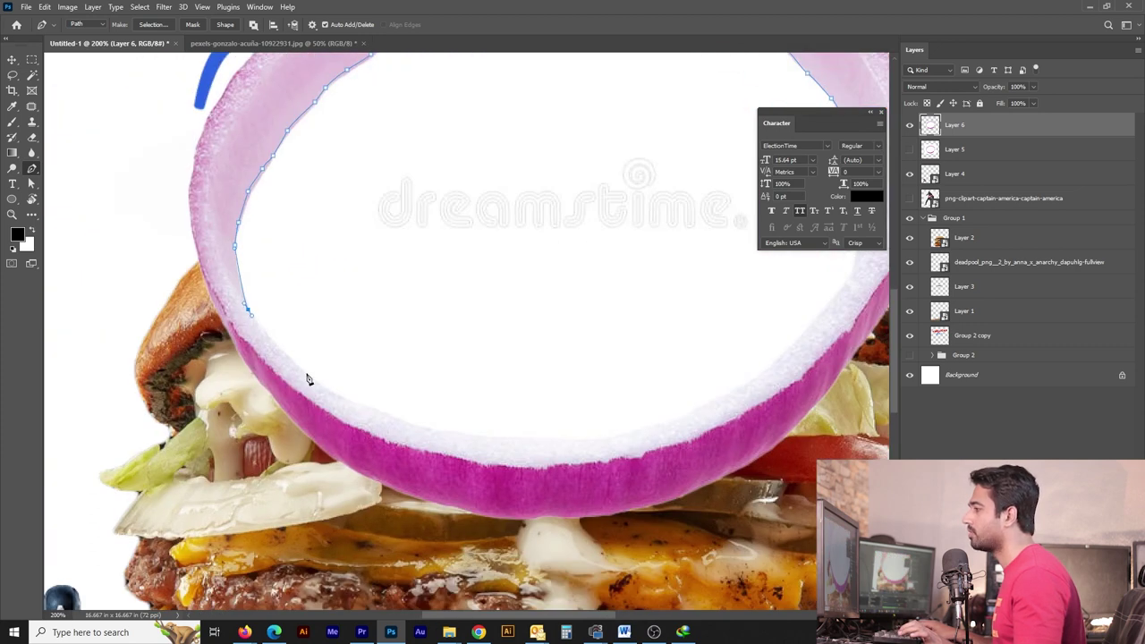
pyautogui.hscroll(7, 581, 426)
pyautogui.click(257, 445)
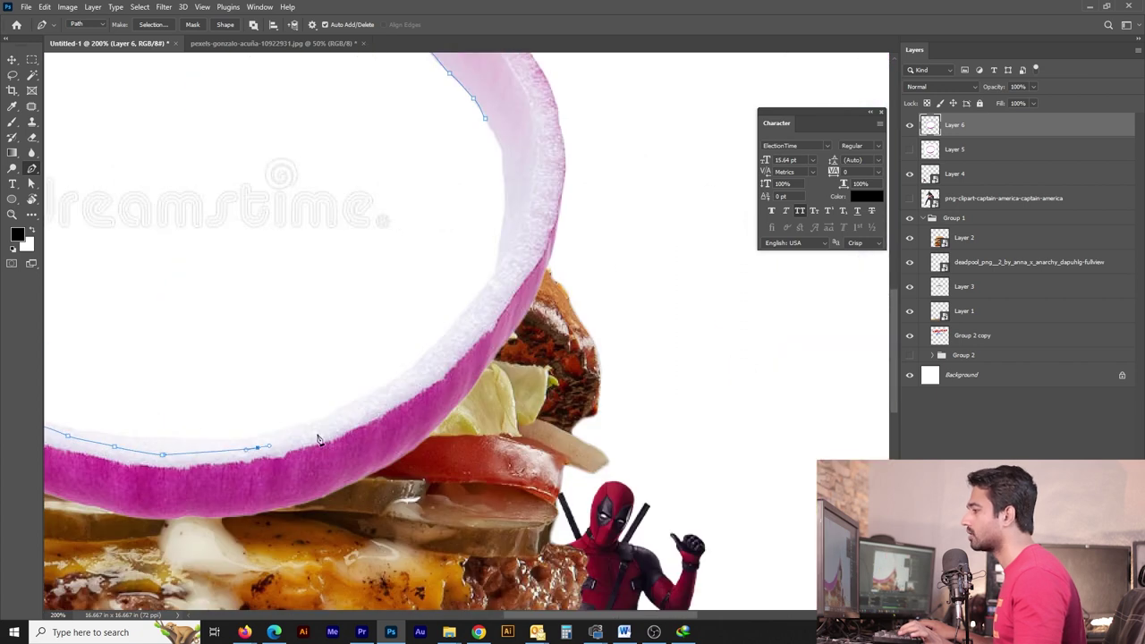
pyautogui.click(486, 288)
pyautogui.hotkey('ctrl', '-')
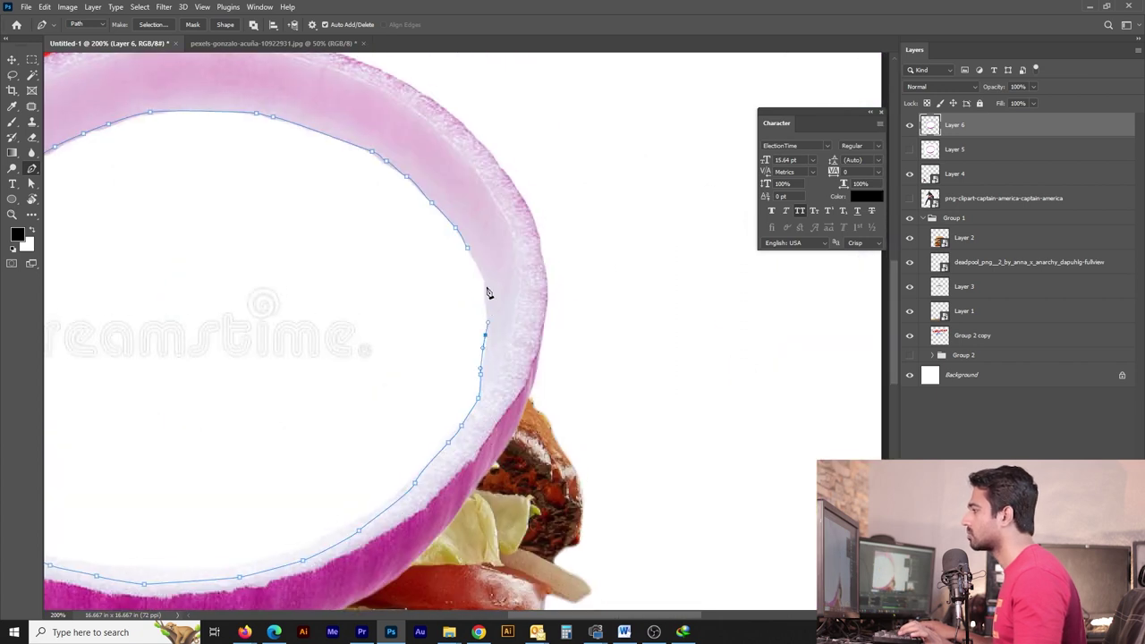
pyautogui.hotkey('ctrl', 'Return')
# Step: Delete the onion's centre, convert it to a Smart Object, then shrink it beside Deadpool
pyautogui.press('Delete')
pyautogui.press('v')
pyautogui.hotkey('ctrl', '-')
pyautogui.rightClick(982, 125)
pyautogui.click(859, 224)
pyautogui.hotkey('ctrl', 't')
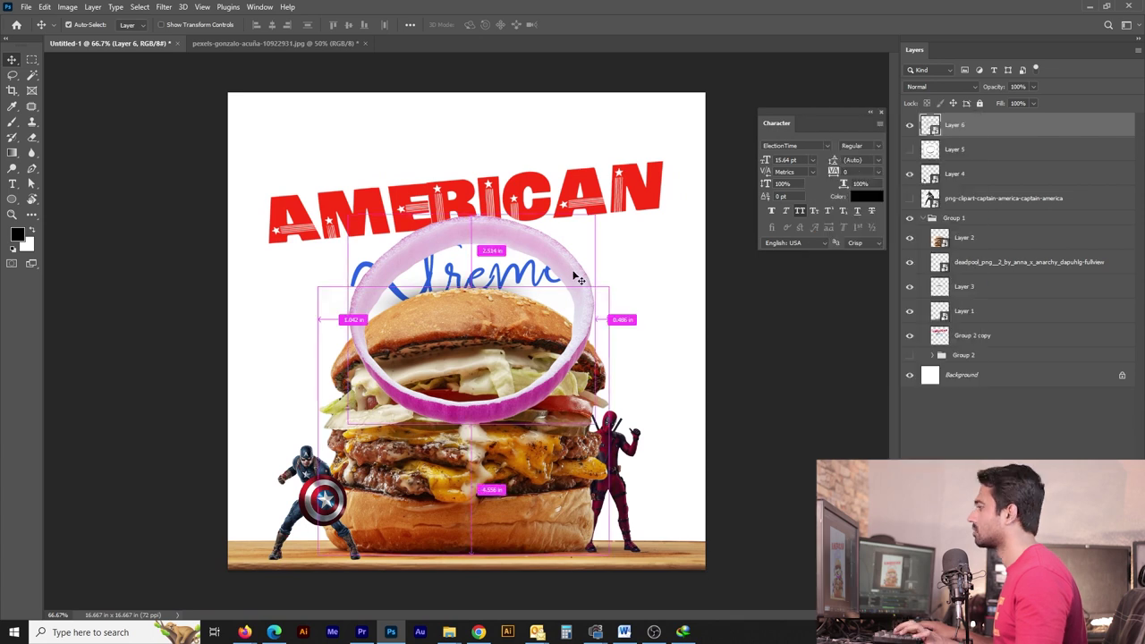
pyautogui.moveTo(593, 486); pyautogui.dragTo(418, 421)
pyautogui.moveTo(433, 365)
pyautogui.mouseDown()
pyautogui.moveTo(682, 417)
pyautogui.moveTo(671, 347)
pyautogui.moveTo(317, 319)
pyautogui.mouseUp()
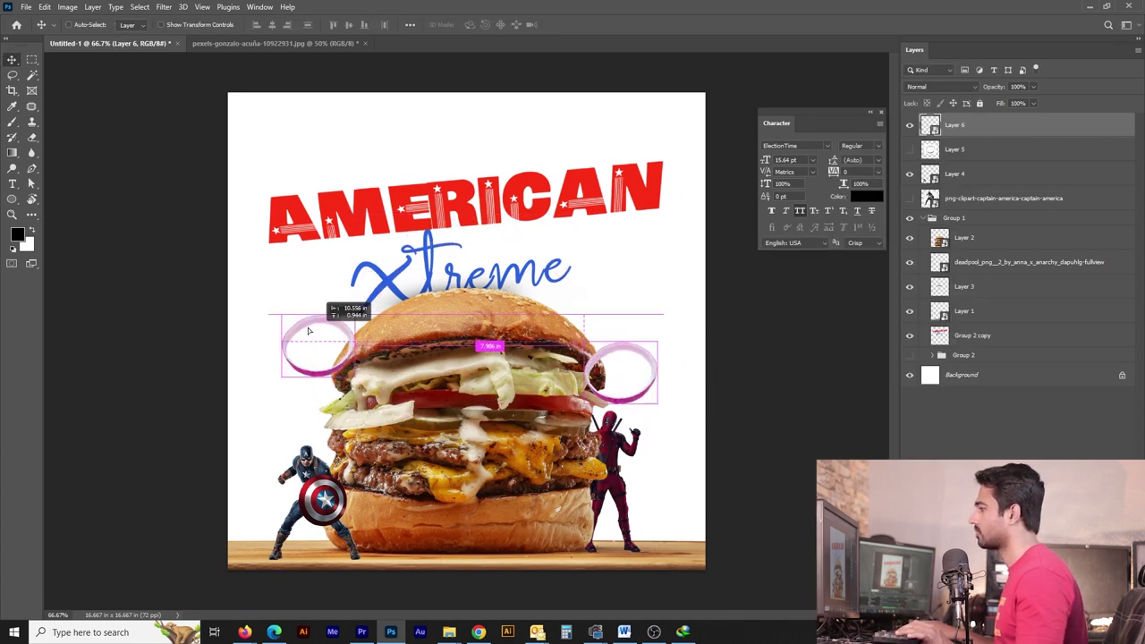
# Step: Duplicate the onion ring, flip a copy horizontally, and place copies on both burger sides
pyautogui.hotkey('ctrl', 't')
pyautogui.moveTo(340, 384); pyautogui.dragTo(295, 403)
pyautogui.rightClick(314, 349)
pyautogui.click(343, 576)
pyautogui.press('Return')
pyautogui.moveTo(967, 126); pyautogui.dragTo(967, 268)
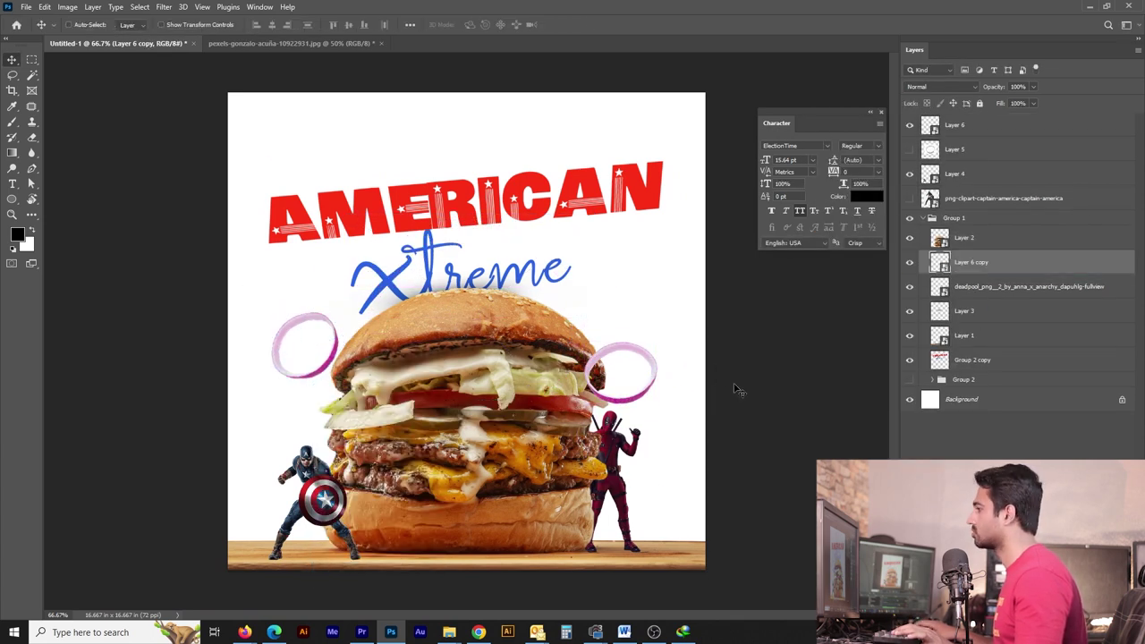
pyautogui.hotkey('ctrl', 'j')
pyautogui.hotkey('ctrl', 't')
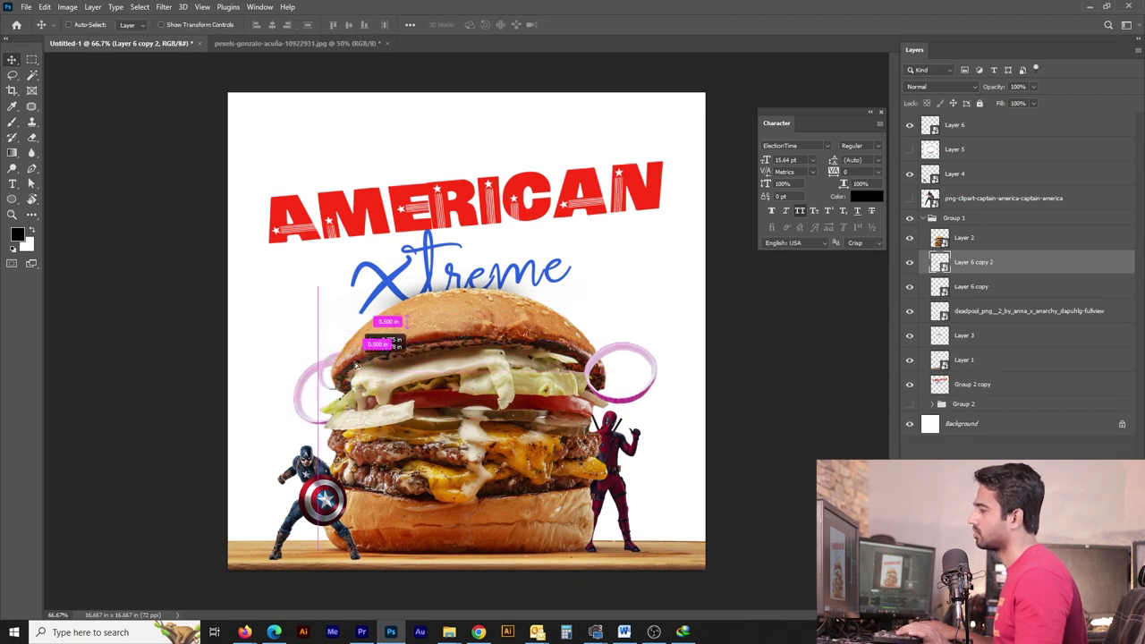
pyautogui.hotkey('alt', 'Tab')
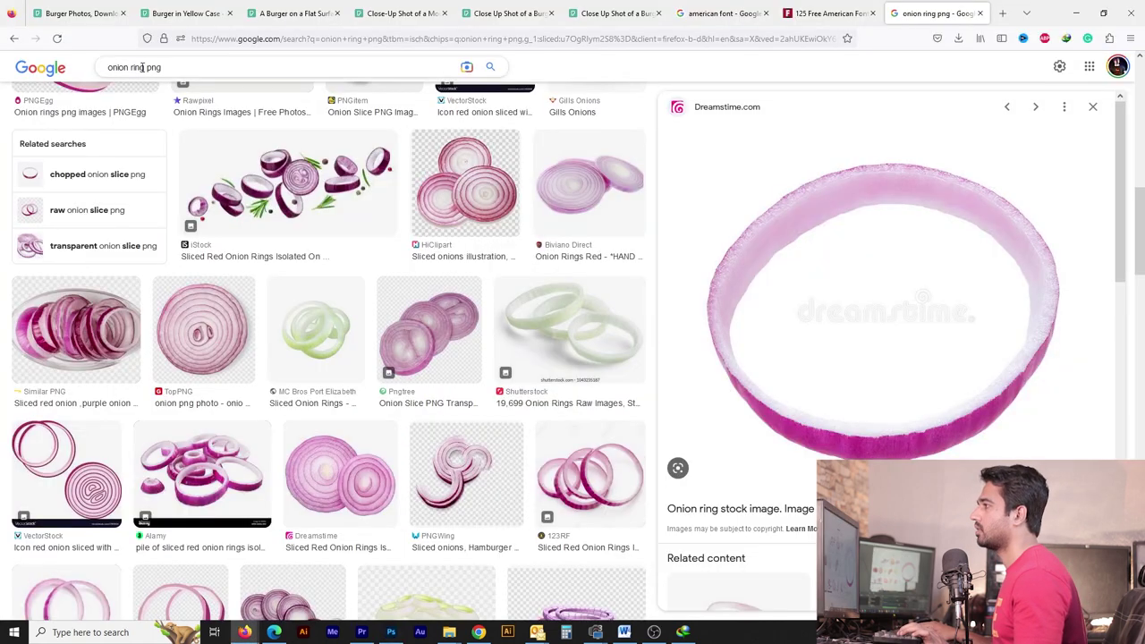
# Step: Search Google Images for 'tomato slice png' and browse the results
pyautogui.click(142, 67)
pyautogui.hotkey('ctrl', 'a')
pyautogui.write('toma')
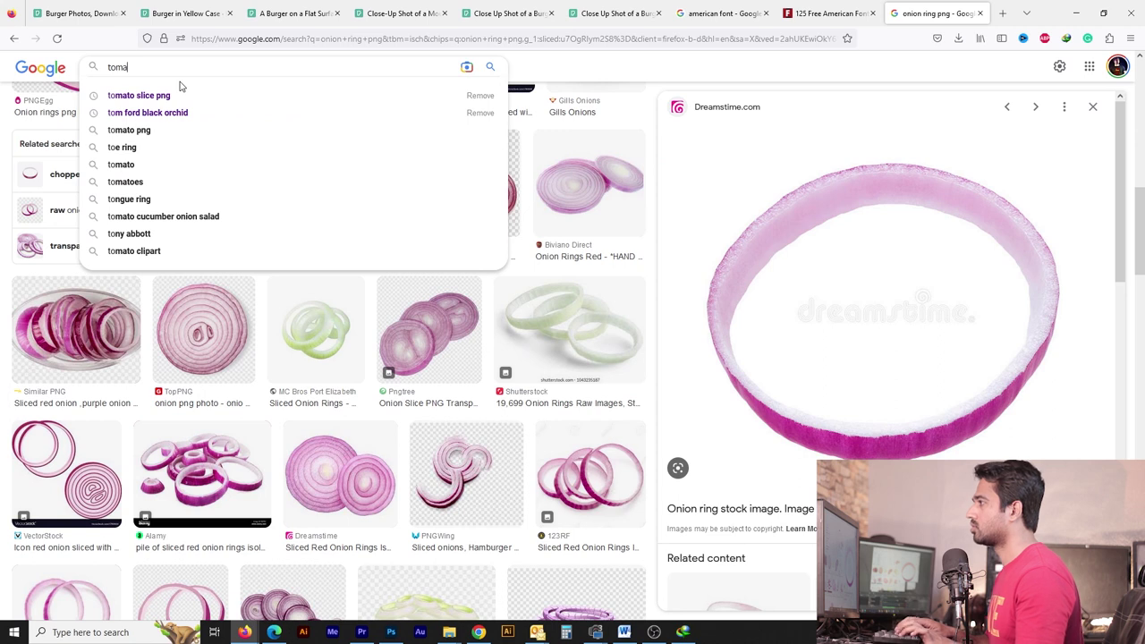
pyautogui.write('to')
pyautogui.press('Down')
pyautogui.press('Return')
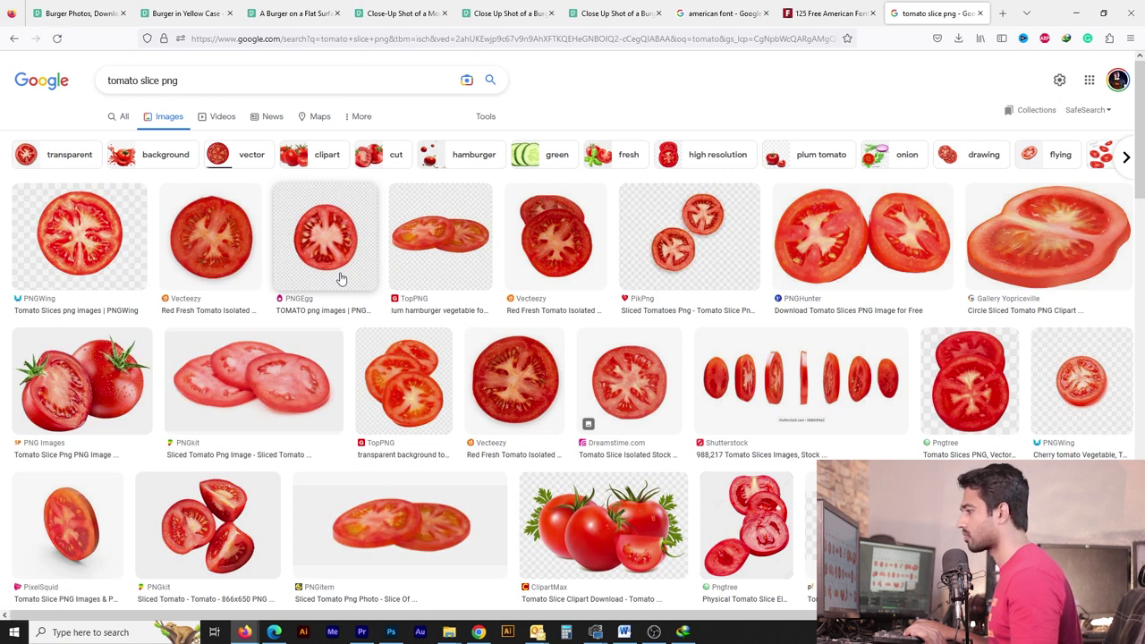
pyautogui.scroll(-5, 347, 243)
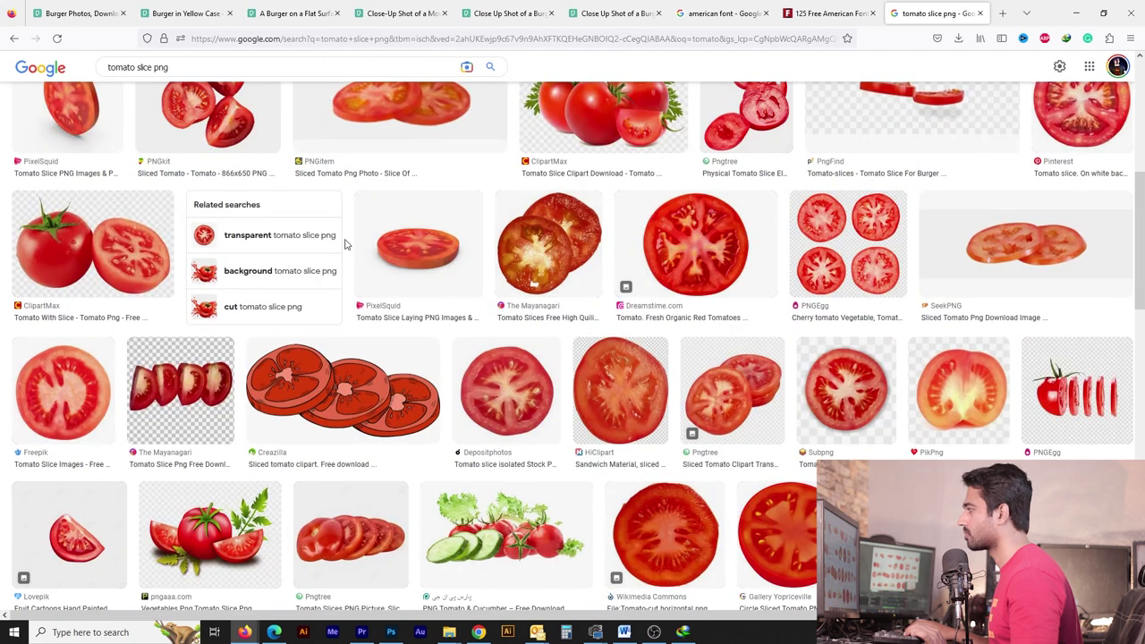
pyautogui.scroll(-4, 347, 244)
pyautogui.scroll(-2, 322, 286)
pyautogui.scroll(2, 304, 315)
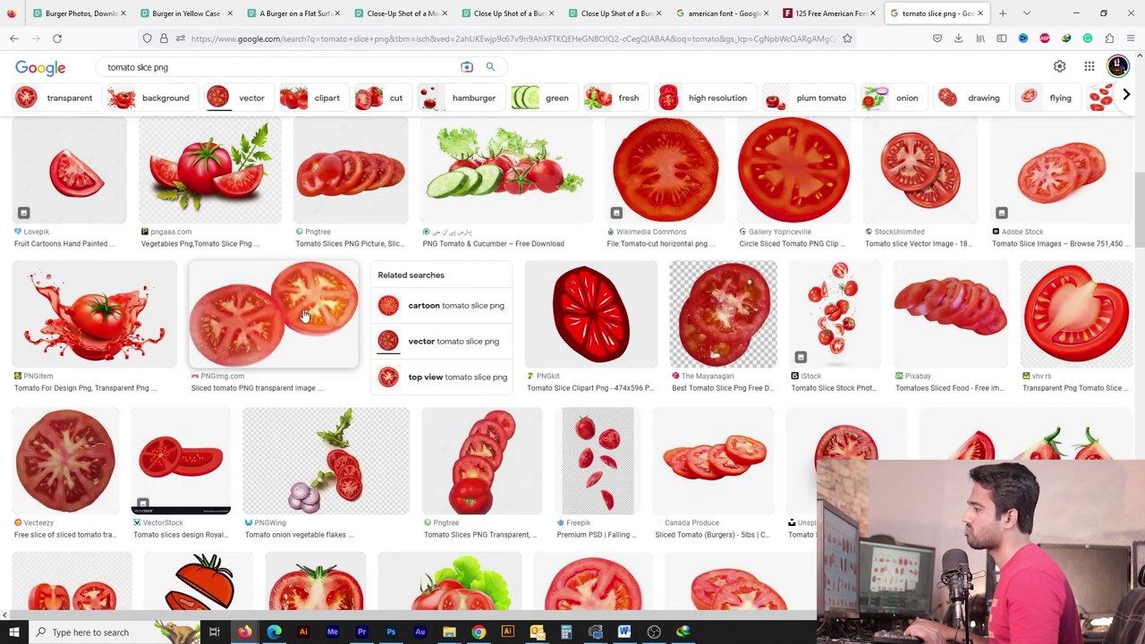
# Step: Save the two-tomato-slices PNG to disk and drag it into the poster
pyautogui.click(304, 315)
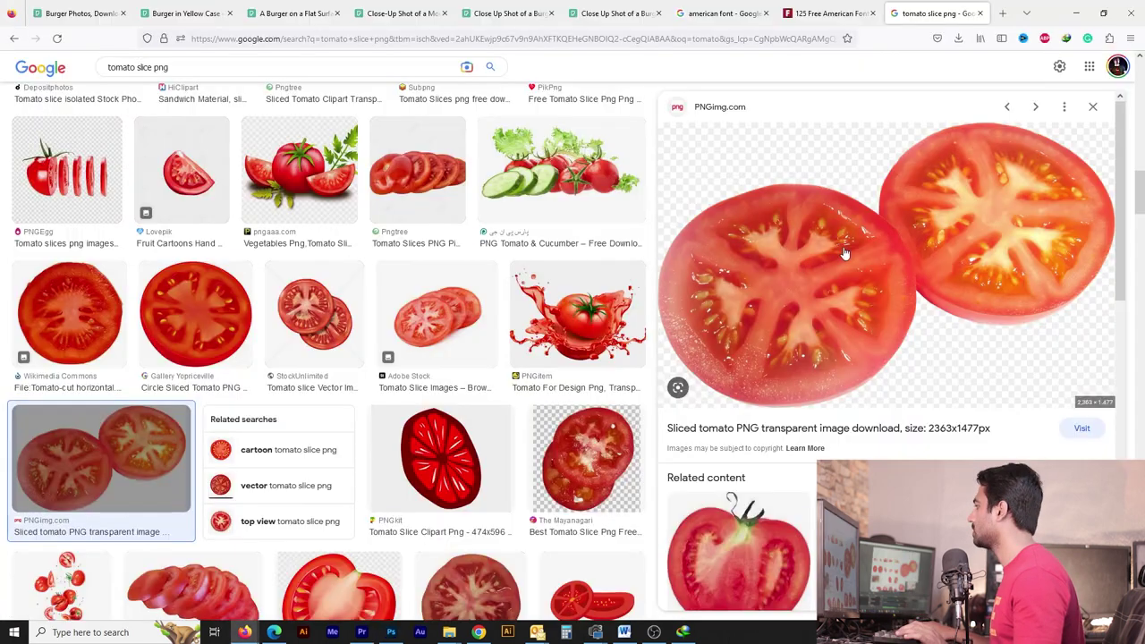
pyautogui.rightClick(845, 253)
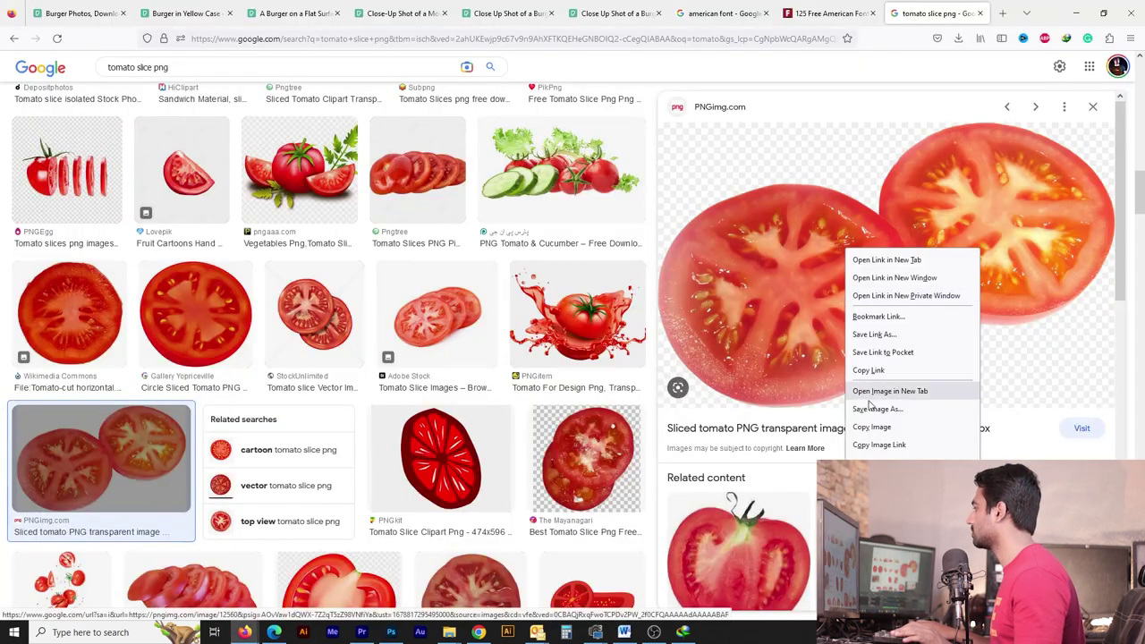
pyautogui.click(872, 406)
pyautogui.press('Return')
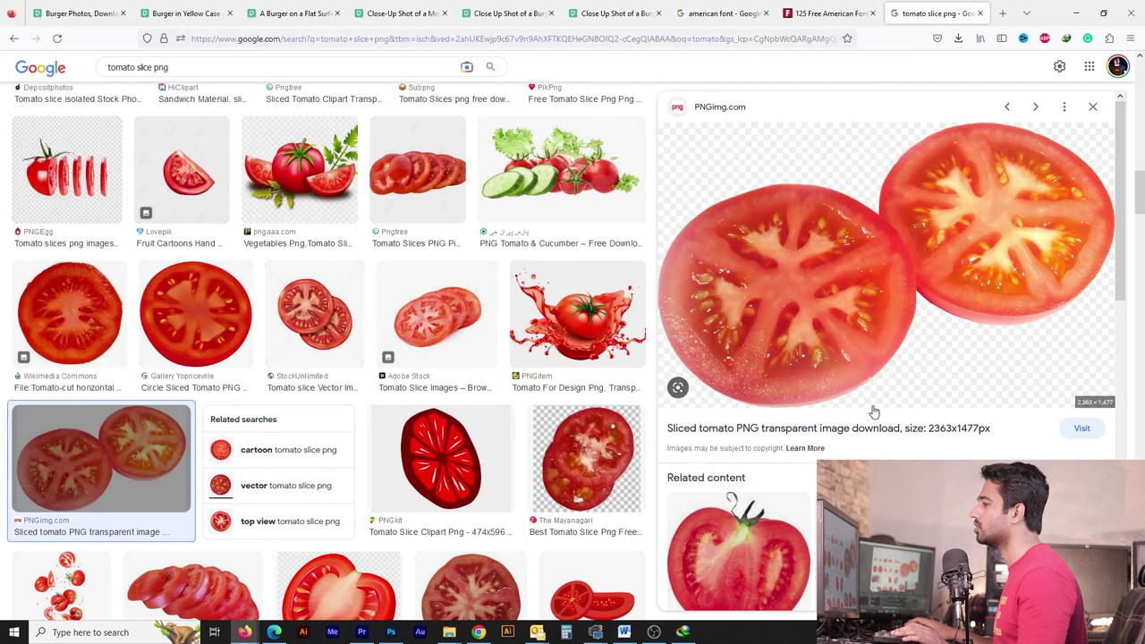
pyautogui.moveTo(794, 67); pyautogui.dragTo(474, 331)
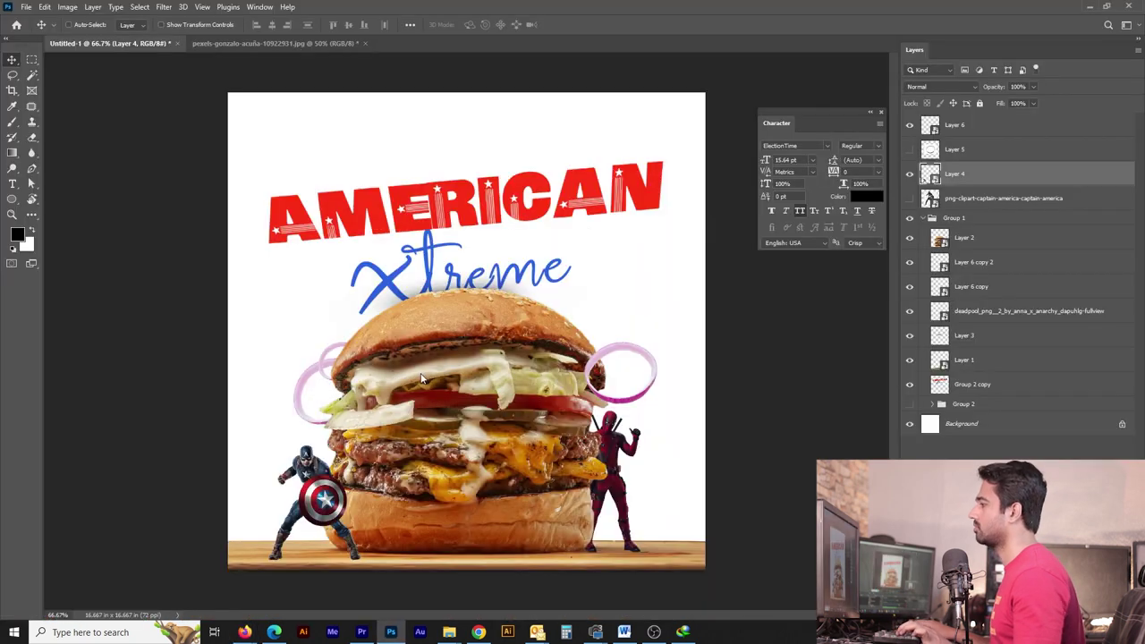
# Step: Place the tomato image on the lower burger and cut one slice onto its own layer
pyautogui.press('Return')
pyautogui.moveTo(548, 351); pyautogui.dragTo(609, 497)
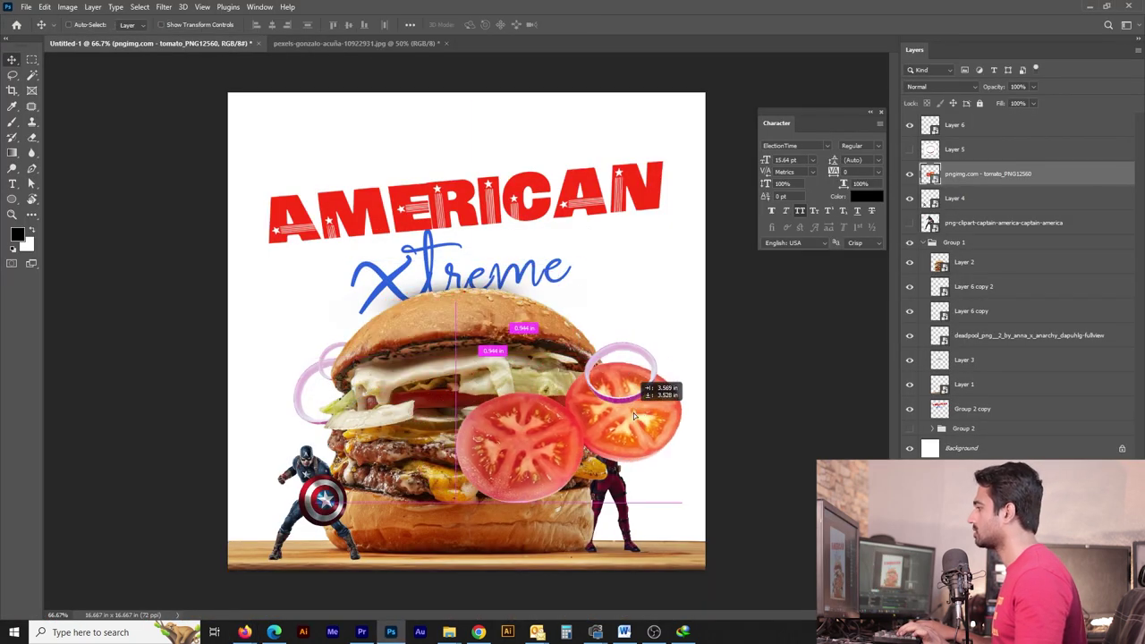
pyautogui.press('z')
pyautogui.click(618, 492)
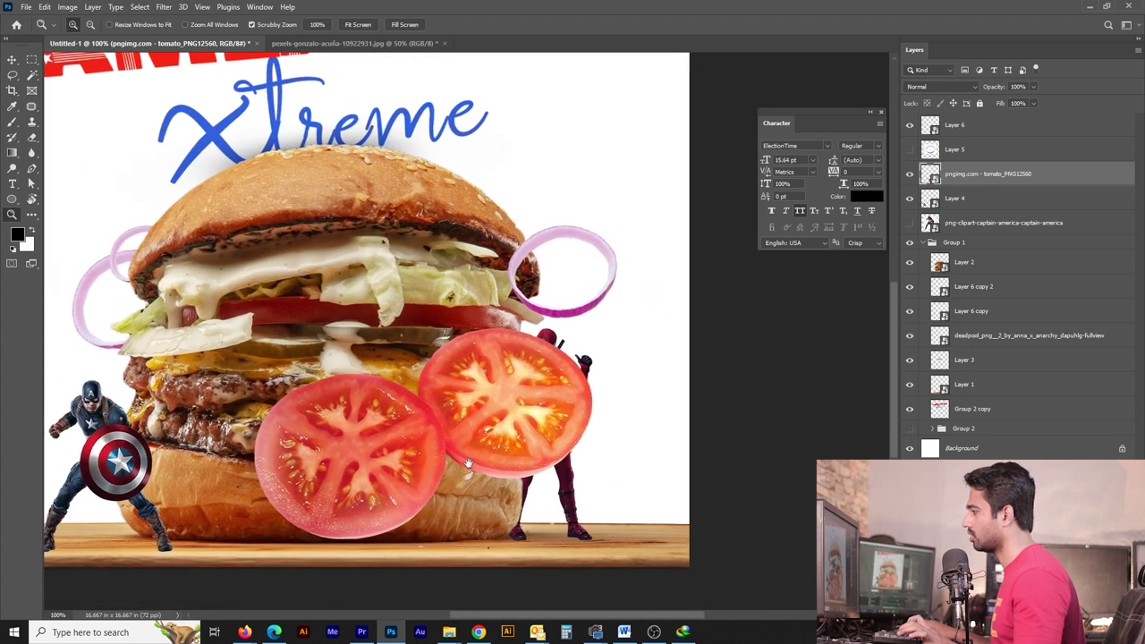
pyautogui.press('p')
pyautogui.hotkey('ctrl', '+')
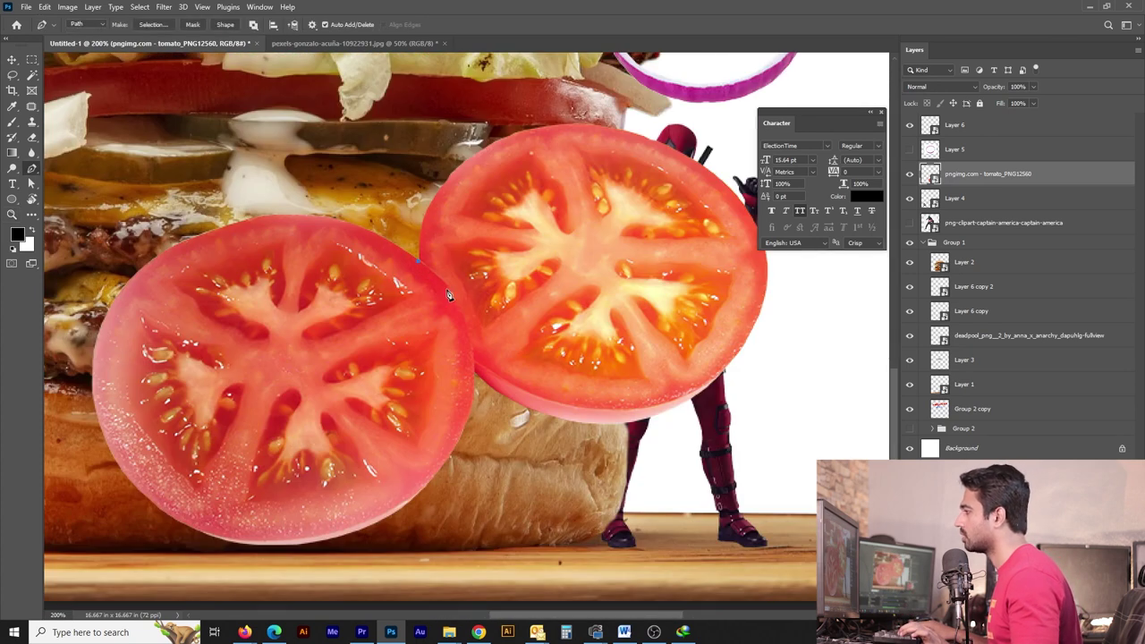
pyautogui.hotkey('ctrl', 'Return')
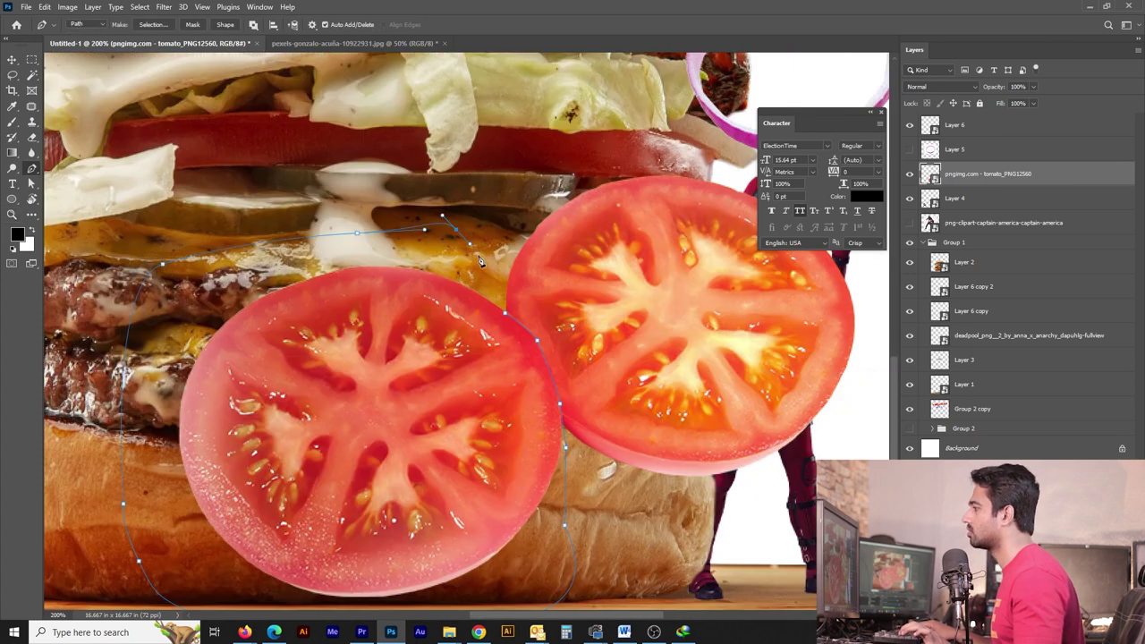
pyautogui.hotkey('ctrl', 'j')
# Step: Shrink the tomato slice and position it at Deadpool's hand
pyautogui.hotkey('ctrl', '0')
pyautogui.press('v')
pyautogui.hotkey('ctrl', 't')
pyautogui.moveTo(536, 546)
pyautogui.mouseDown()
pyautogui.moveTo(385, 501)
pyautogui.moveTo(304, 501)
pyautogui.moveTo(662, 443)
pyautogui.moveTo(677, 422)
pyautogui.moveTo(656, 460)
pyautogui.moveTo(615, 439)
pyautogui.mouseUp()
pyautogui.press('Return')
# Step: Add a layer mask to the tomato slice and refine it at 50% opacity so Deadpool holds it
pyautogui.keyDown('shift'); pyautogui.click(629, 434); pyautogui.keyUp('shift')
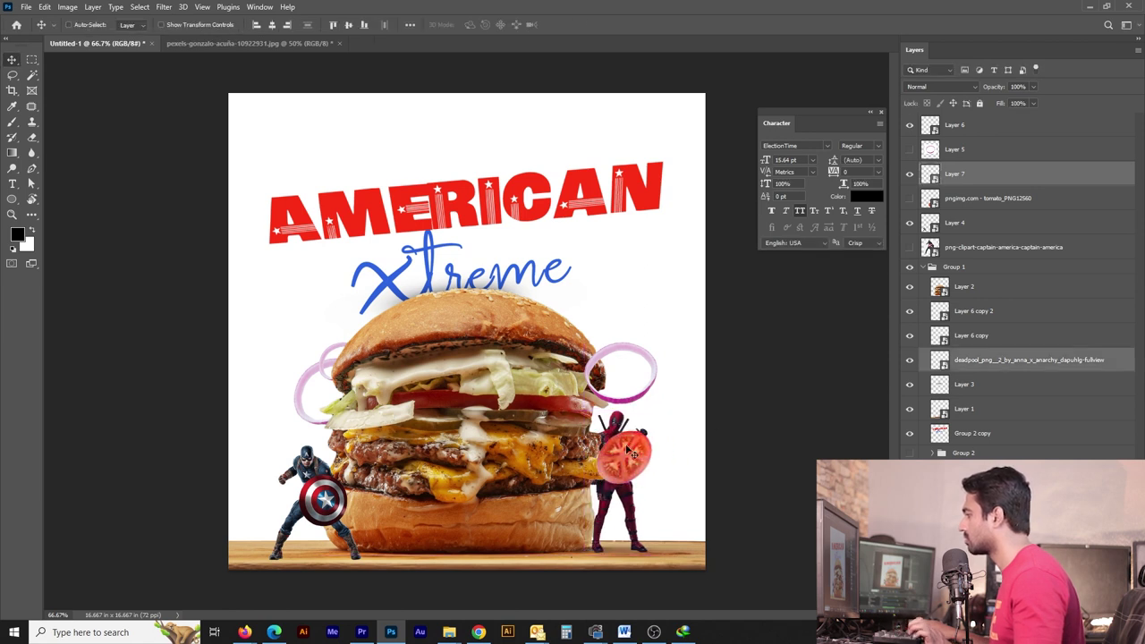
pyautogui.scroll(4, 629, 443)
pyautogui.press('5')
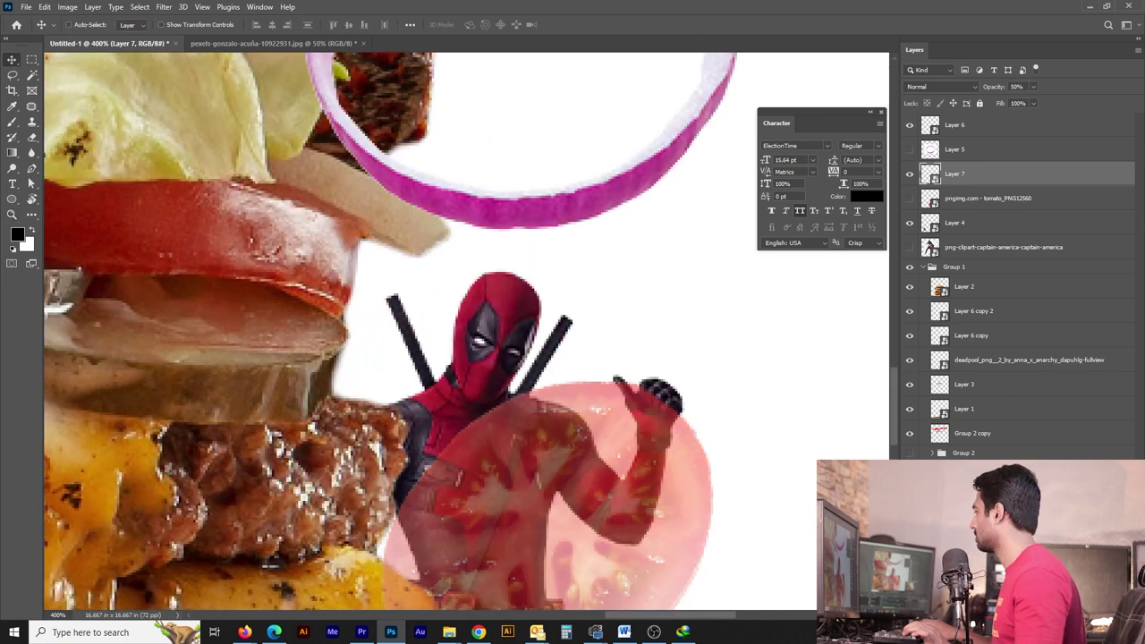
pyautogui.click(1045, 614)
pyautogui.press('b')
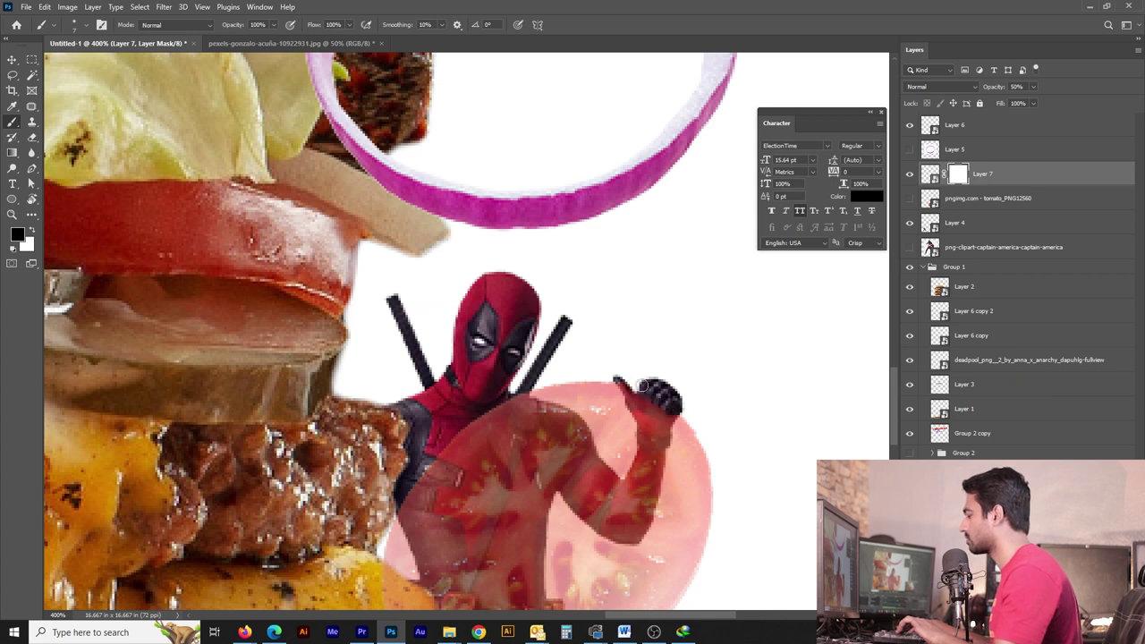
pyautogui.press('0')
pyautogui.press('z')
pyautogui.hotkey('ctrl', '1')
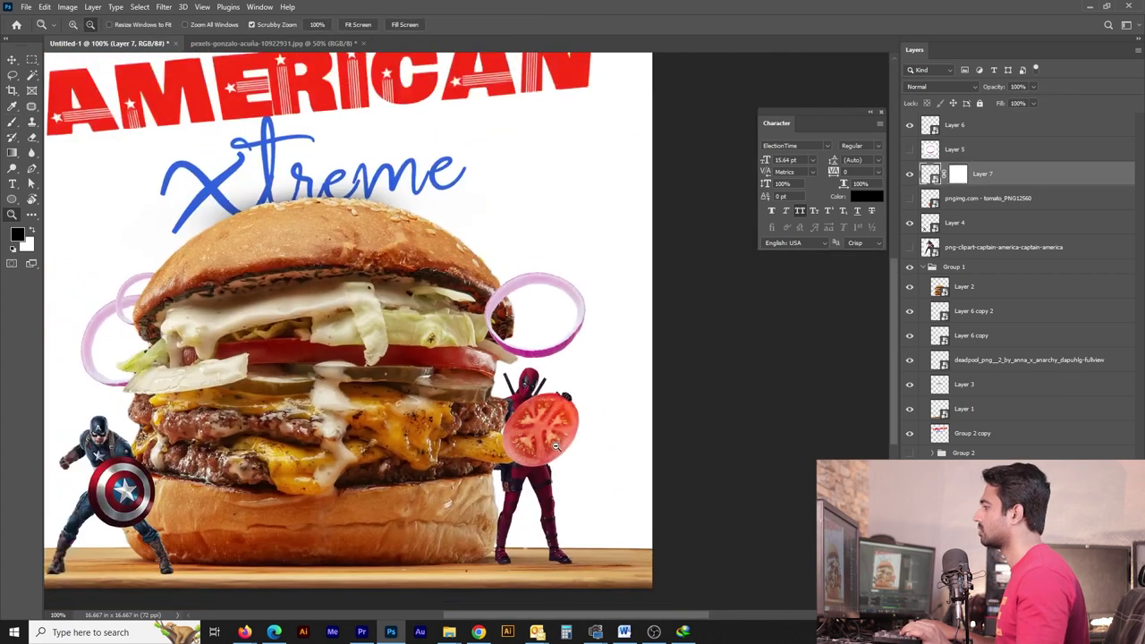
pyautogui.click(555, 445)
pyautogui.press('e')
pyautogui.press('[')
pyautogui.press('[')
pyautogui.press('[')
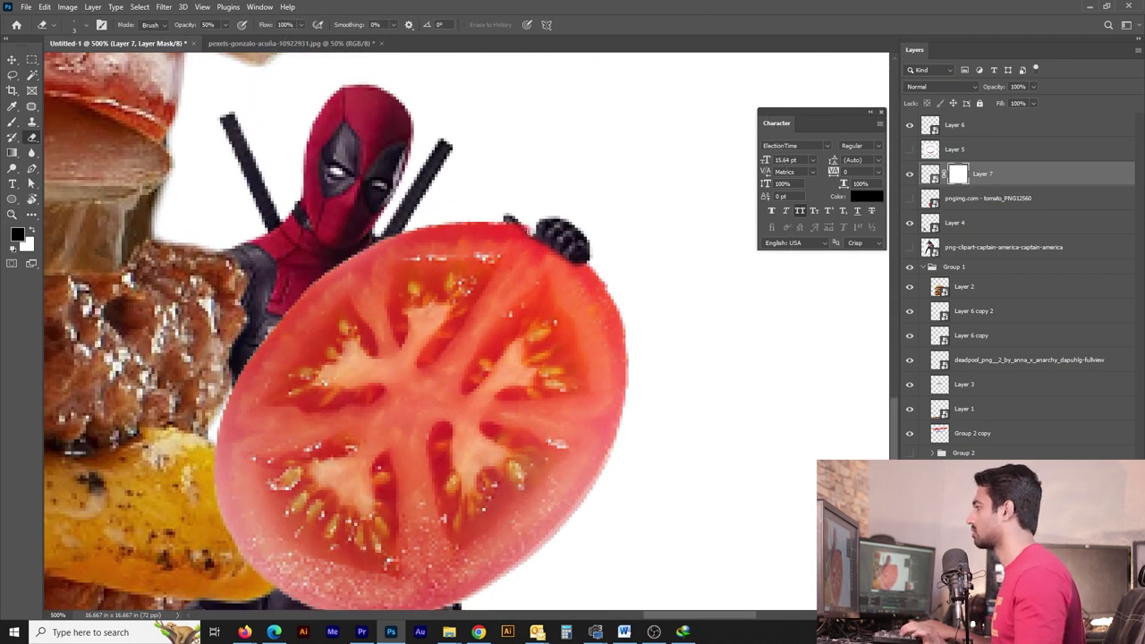
# Step: Select Deadpool with the tomato layer, move both to the top, and nudge into place
pyautogui.hotkey('ctrl', '0')
pyautogui.press('v')
pyautogui.hotkey('ctrl', '1')
pyautogui.keyDown('ctrl'); pyautogui.click(643, 487); pyautogui.keyUp('ctrl')
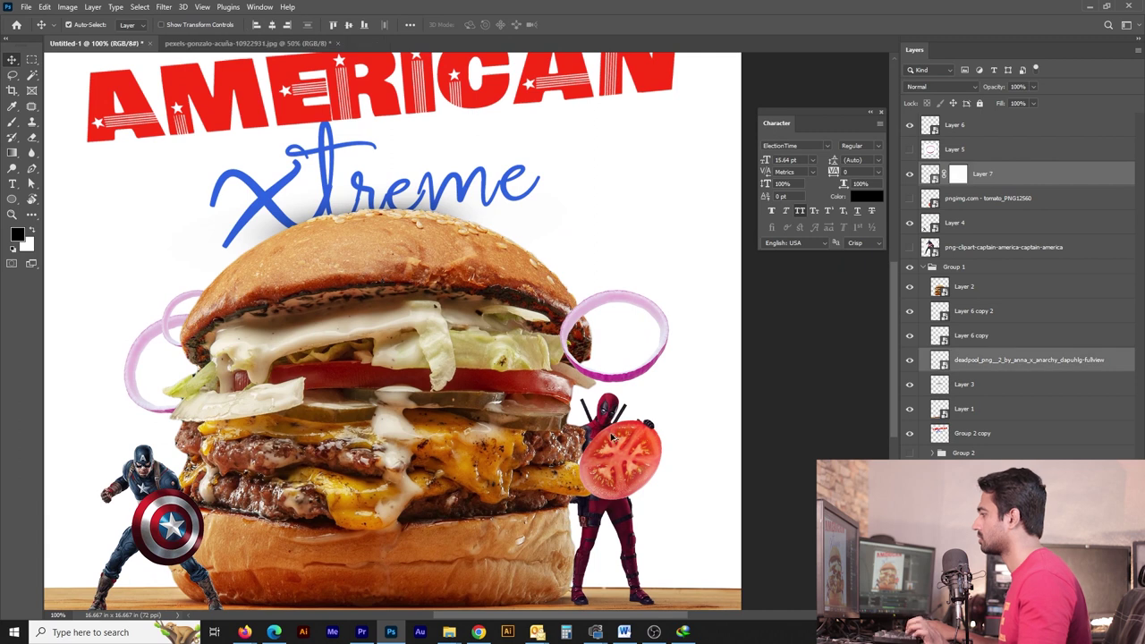
pyautogui.hotkey('ctrl', 'shift', ']')
pyautogui.hotkey('ctrl', '-')
pyautogui.moveTo(617, 458); pyautogui.dragTo(626, 458)
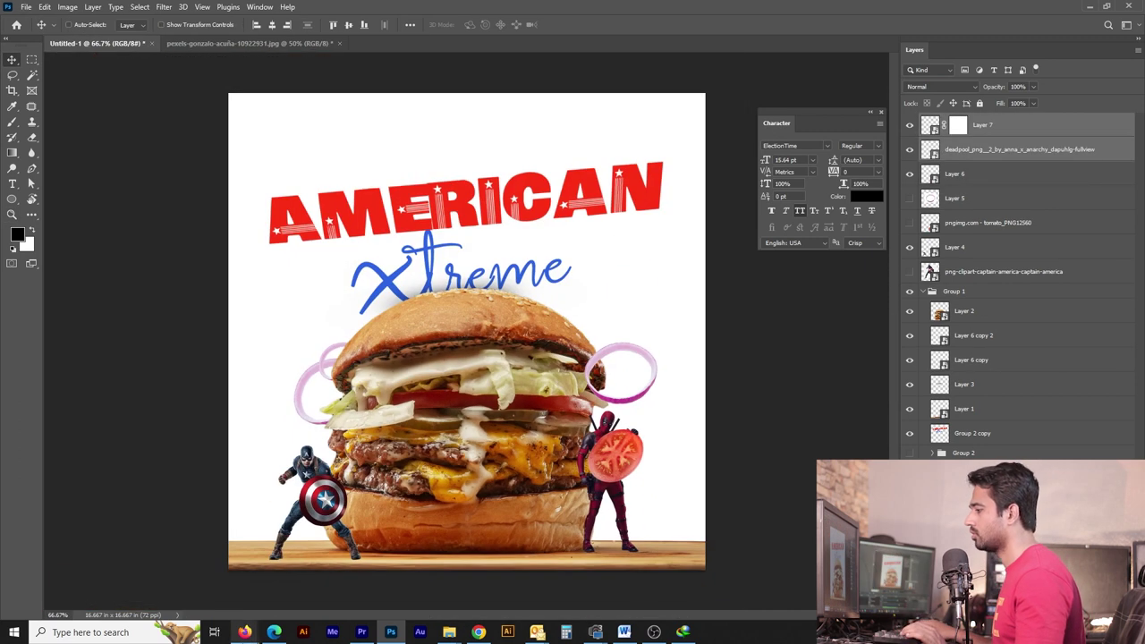
# Step: Search 'pickles png' and visit the source page of a transparent pickle-slice result
pyautogui.click(299, 572)
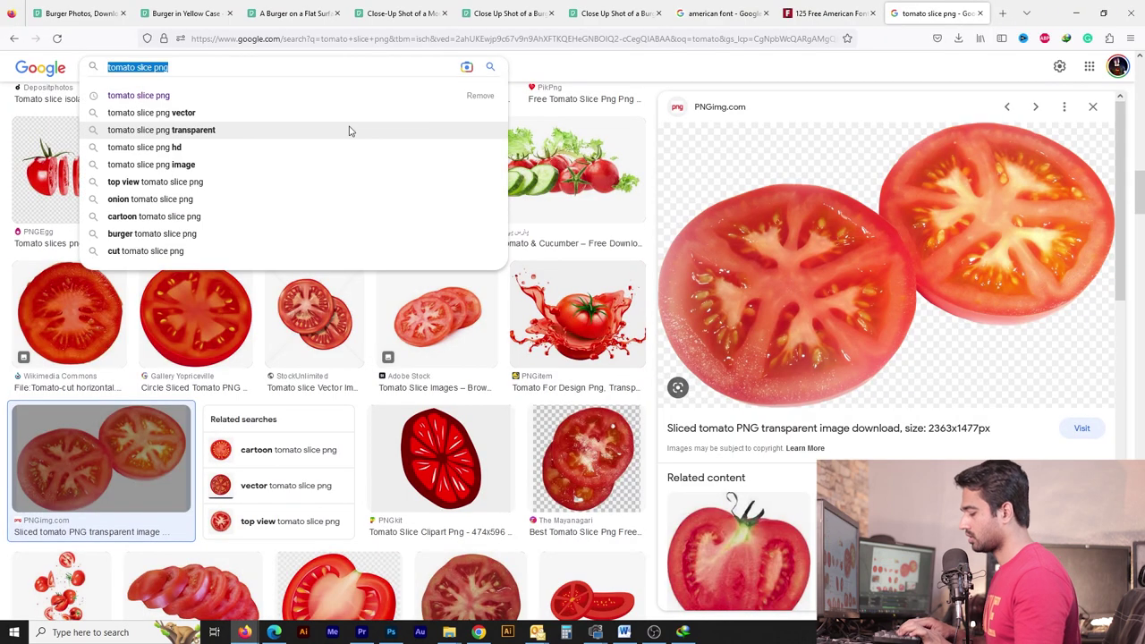
pyautogui.write('pickles png')
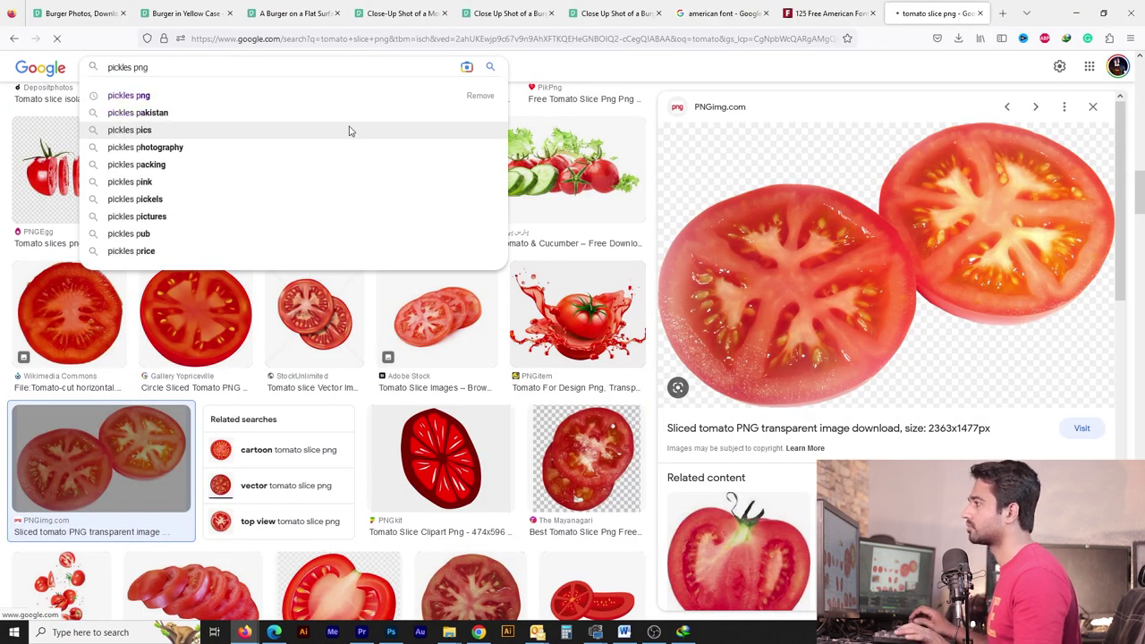
pyautogui.press('Return')
pyautogui.click(882, 367)
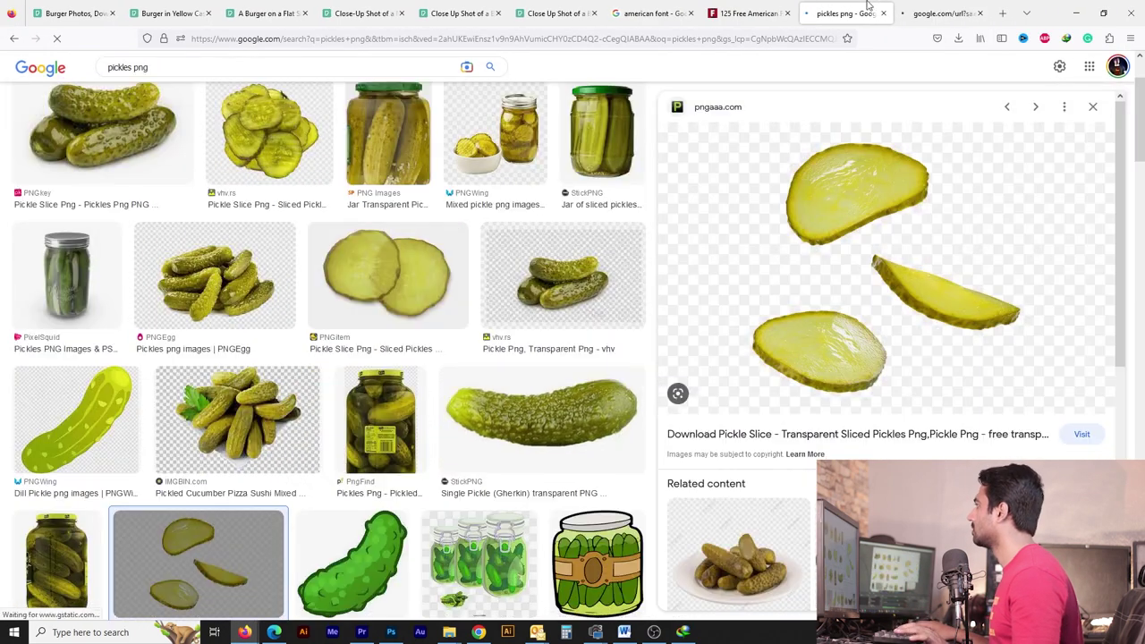
pyautogui.click(835, 256)
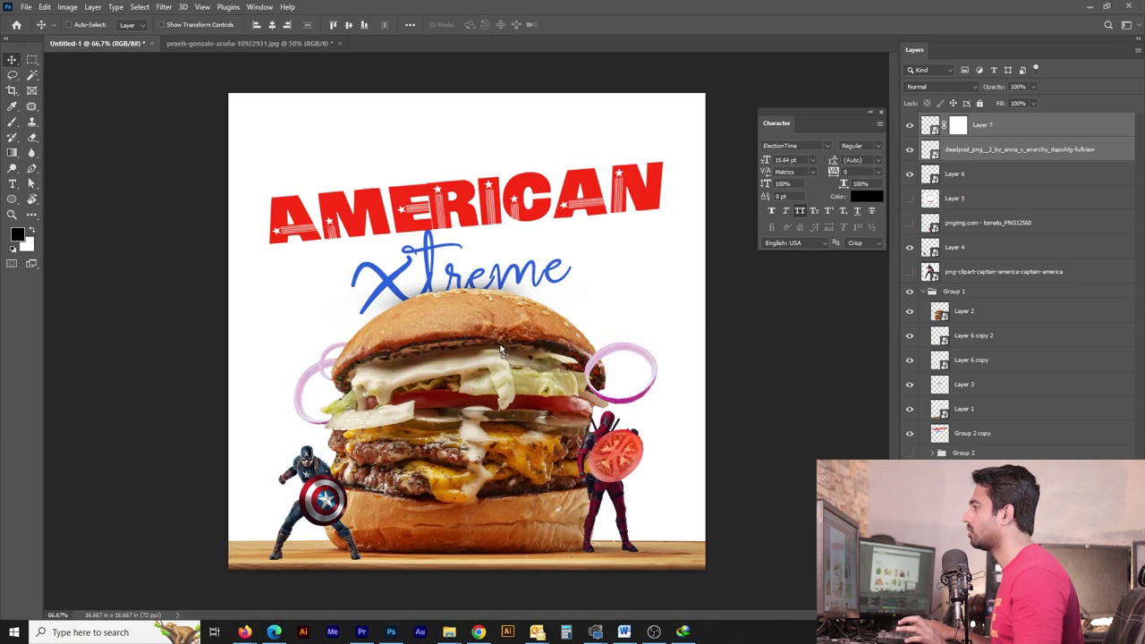
# Step: Place the pickle image left of the burger and copy its top slice to a new layer
pyautogui.moveTo(483, 339); pyautogui.dragTo(423, 331)
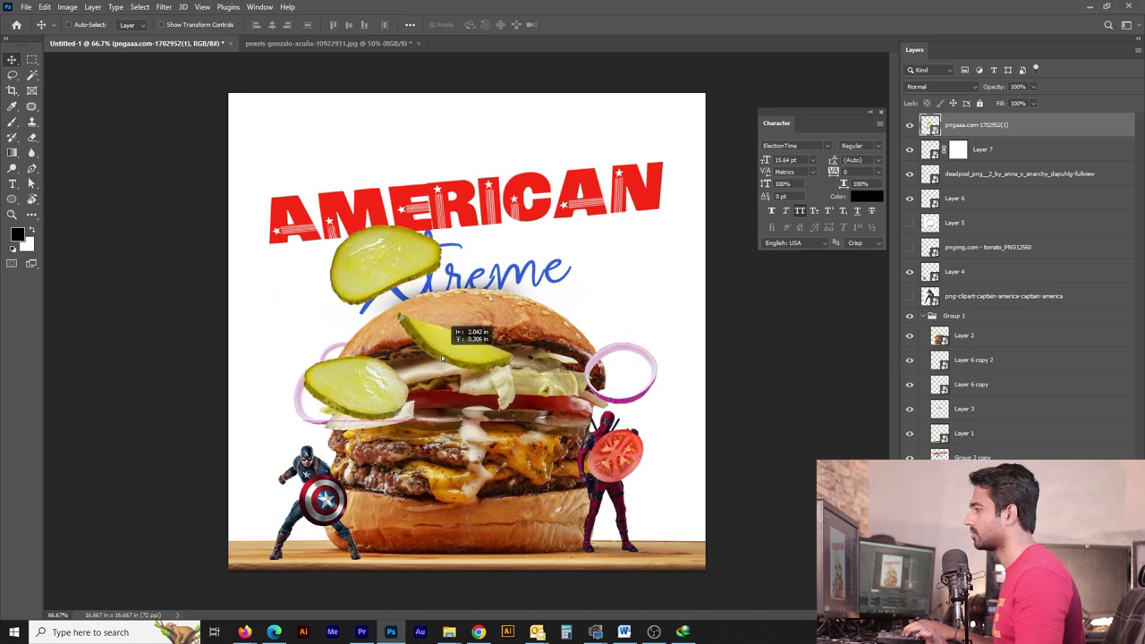
pyautogui.press('Return')
pyautogui.press('l')
pyautogui.moveTo(319, 253); pyautogui.dragTo(479, 240)
pyautogui.moveTo(320, 227); pyautogui.dragTo(320, 241)
pyautogui.hotkey('ctrl', 'shift', 'j')
# Step: Shrink that slice onto Captain America's shield and shift the remaining pickles right
pyautogui.hotkey('ctrl', 't')
pyautogui.moveTo(385, 264); pyautogui.dragTo(324, 484)
pyautogui.press('Return')
pyautogui.press('v')
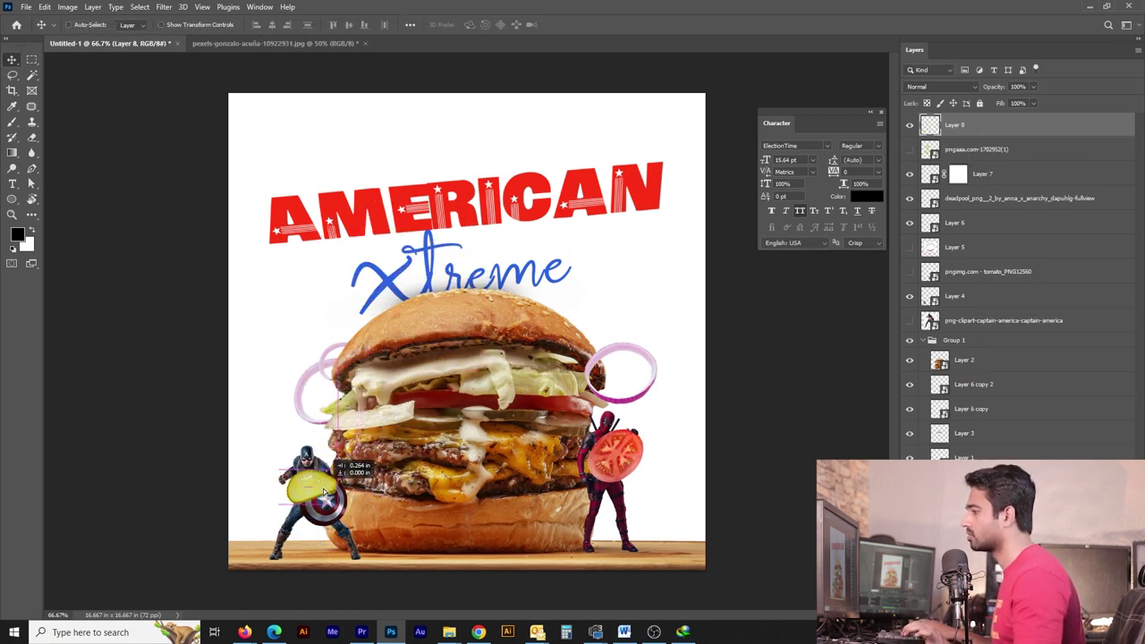
pyautogui.moveTo(470, 350); pyautogui.dragTo(656, 344)
# Step: Separate the right pickle slice, then shrink, rotate and float it by the bun's right
pyautogui.click(18, 77)
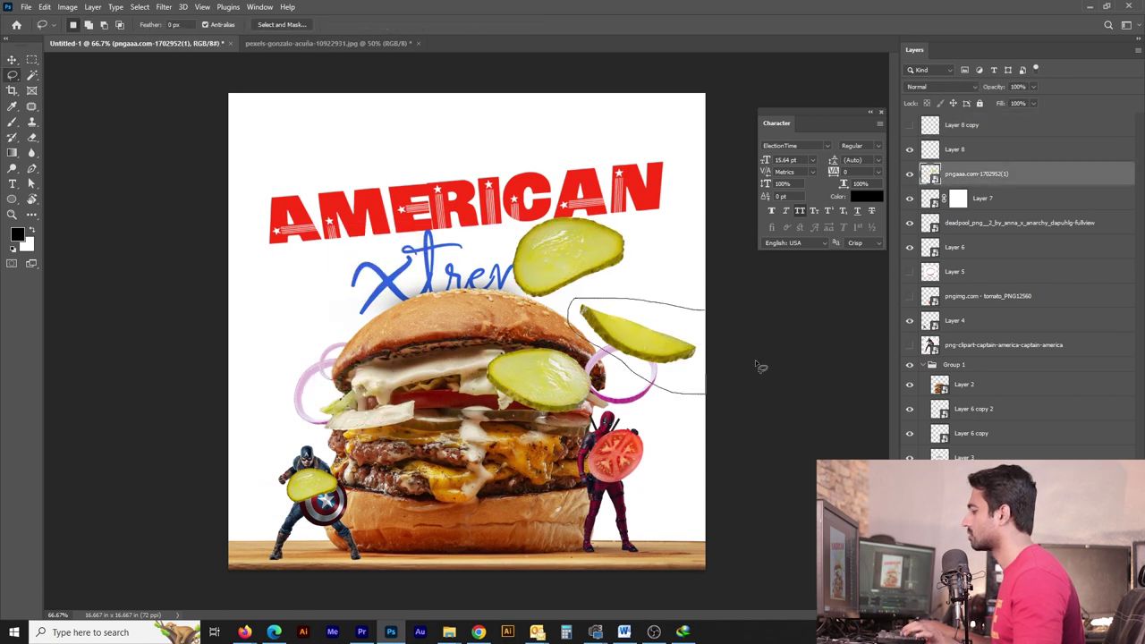
pyautogui.hotkey('ctrl', 'shift', 'j')
pyautogui.click(909, 197)
pyautogui.hotkey('ctrl', 't')
pyautogui.moveTo(705, 394)
pyautogui.mouseDown()
pyautogui.moveTo(706, 291)
pyautogui.moveTo(707, 304)
pyautogui.mouseUp()
pyautogui.moveTo(626, 309)
pyautogui.mouseDown()
pyautogui.moveTo(569, 324)
pyautogui.moveTo(587, 323)
pyautogui.mouseUp()
pyautogui.press('Return')
# Step: Show the tomato slices layer behind the burger and copy another pickle slice to a new layer
pyautogui.click(993, 222)
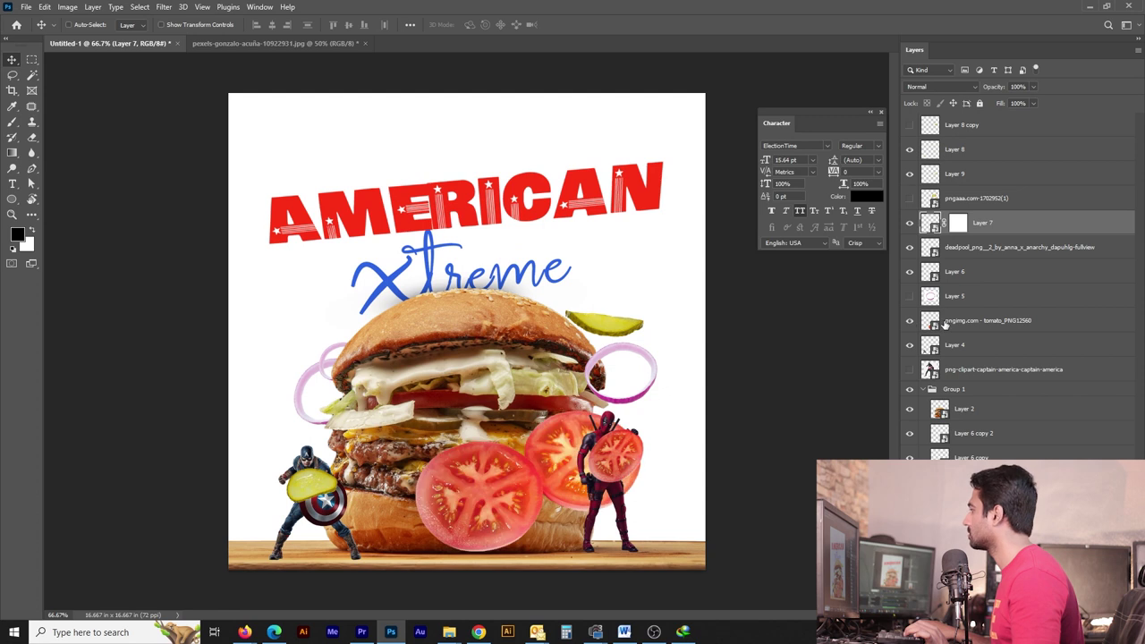
pyautogui.moveTo(944, 320); pyautogui.dragTo(988, 421)
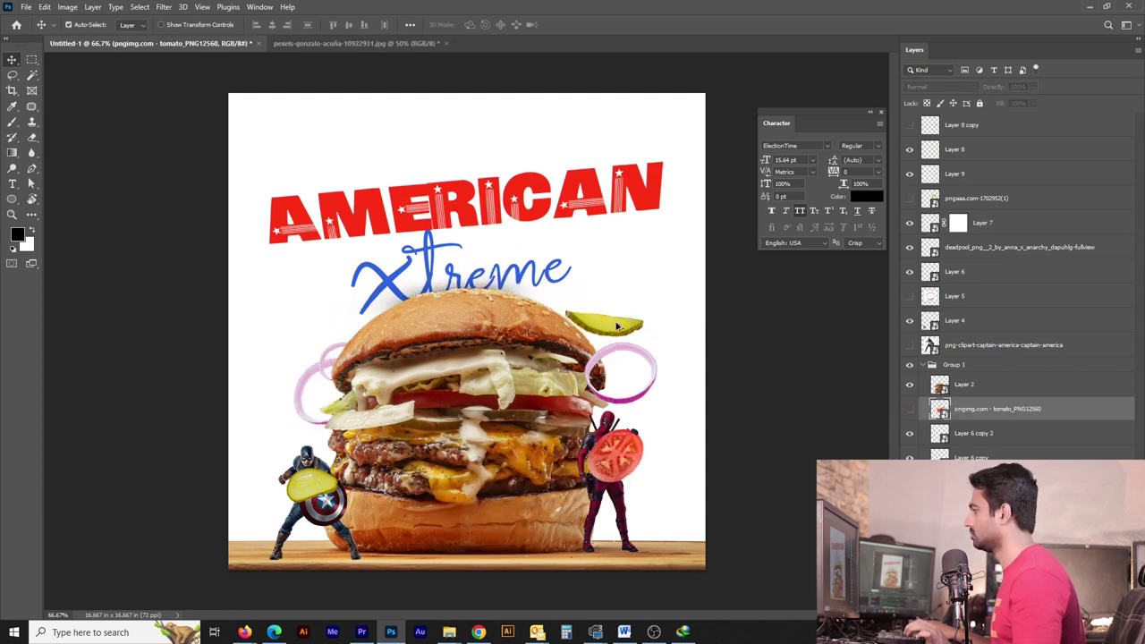
pyautogui.moveTo(616, 326); pyautogui.dragTo(332, 319)
pyautogui.hotkey('ctrl', 'z')
pyautogui.press('l')
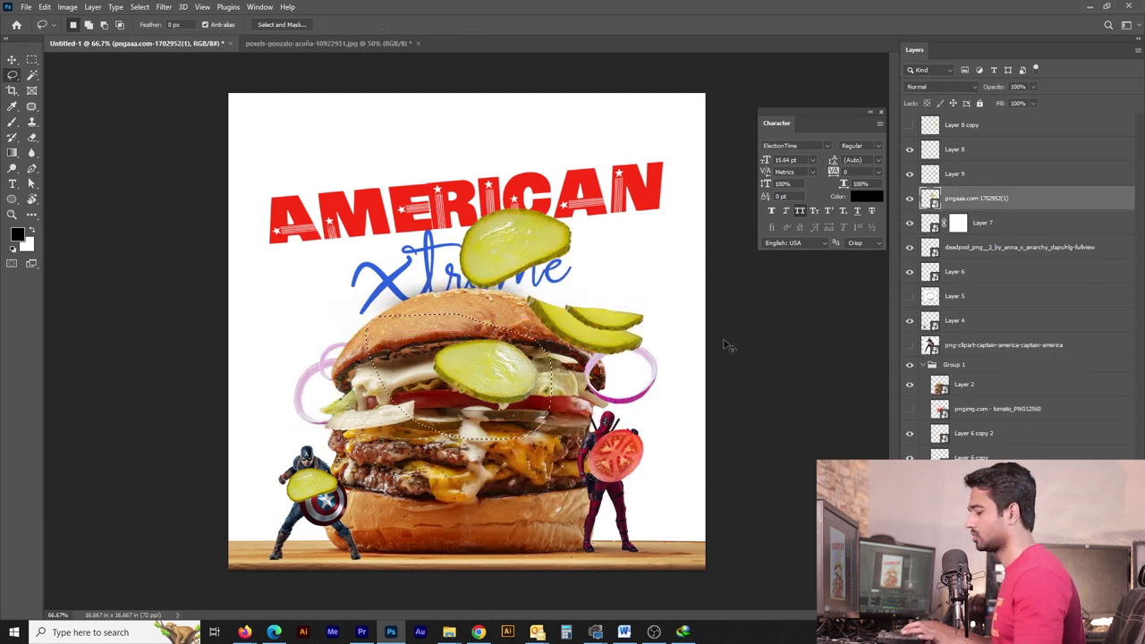
pyautogui.hotkey('ctrl', 'j')
# Step: Hide the full pickle image and shrink the new pickle at the bun's top-left edge
pyautogui.click(910, 222)
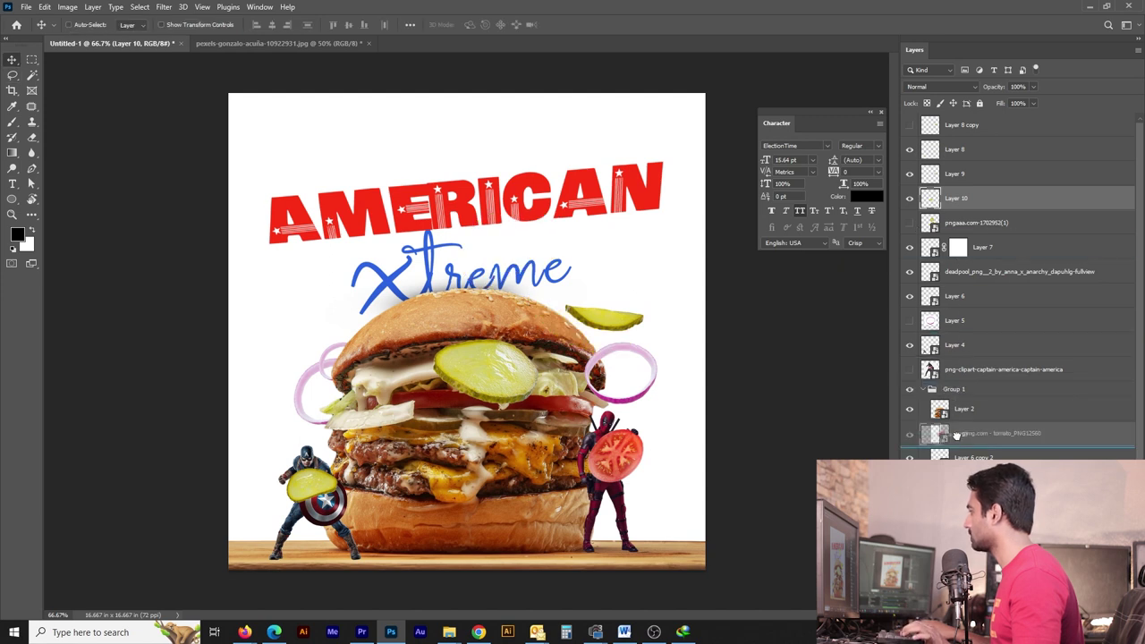
pyautogui.moveTo(956, 198); pyautogui.dragTo(967, 409)
pyautogui.press('v')
pyautogui.moveTo(483, 358)
pyautogui.mouseDown()
pyautogui.moveTo(414, 367)
pyautogui.moveTo(436, 351)
pyautogui.mouseUp()
pyautogui.hotkey('ctrl', 't')
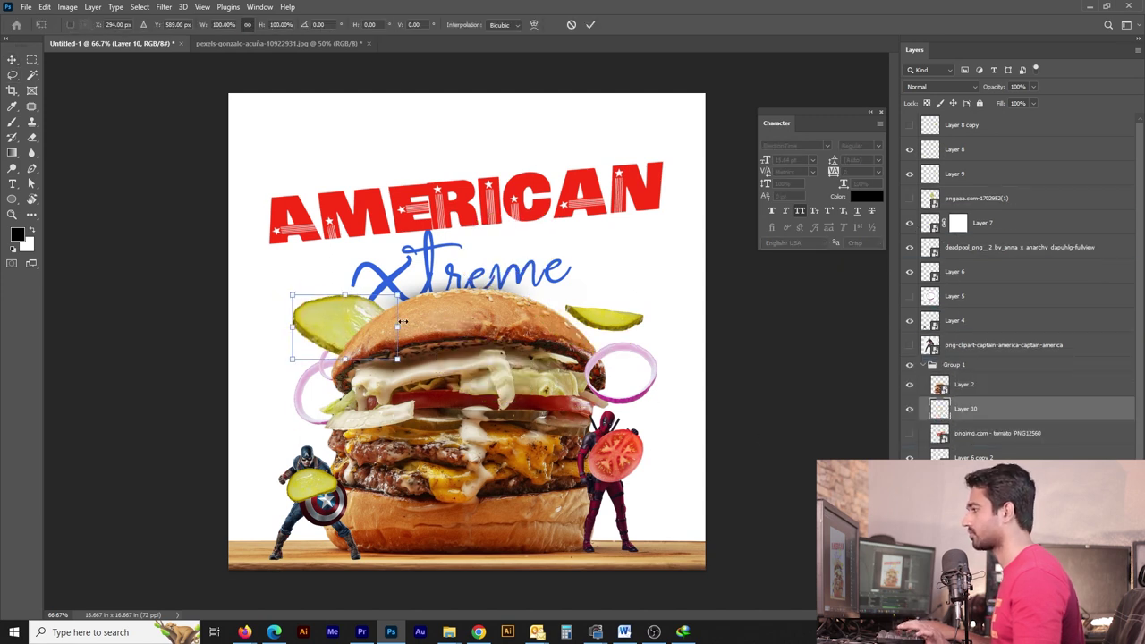
pyautogui.moveTo(398, 293); pyautogui.dragTo(366, 312)
pyautogui.press('Return')
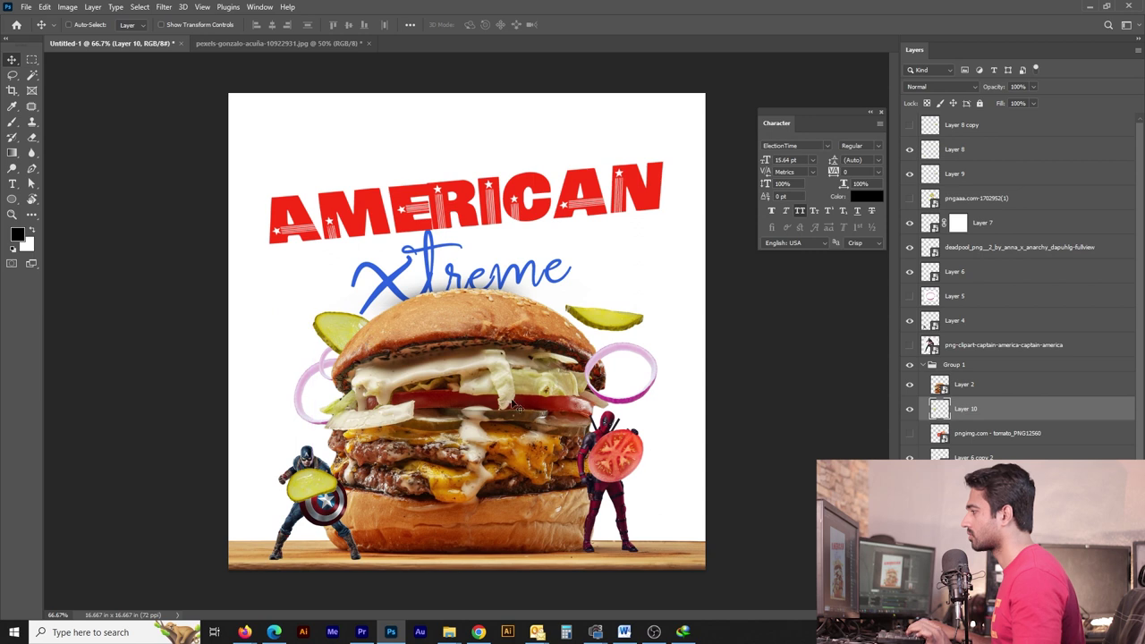
# Step: Move the tomato slice onto Captain America's shield
pyautogui.keyDown('ctrl'); pyautogui.click(632, 458); pyautogui.keyUp('ctrl')
pyautogui.moveTo(312, 483)
pyautogui.mouseDown()
pyautogui.moveTo(651, 447)
pyautogui.moveTo(324, 508)
pyautogui.moveTo(340, 479)
pyautogui.mouseUp()
pyautogui.hotkey('ctrl', 't')
pyautogui.press('Return')
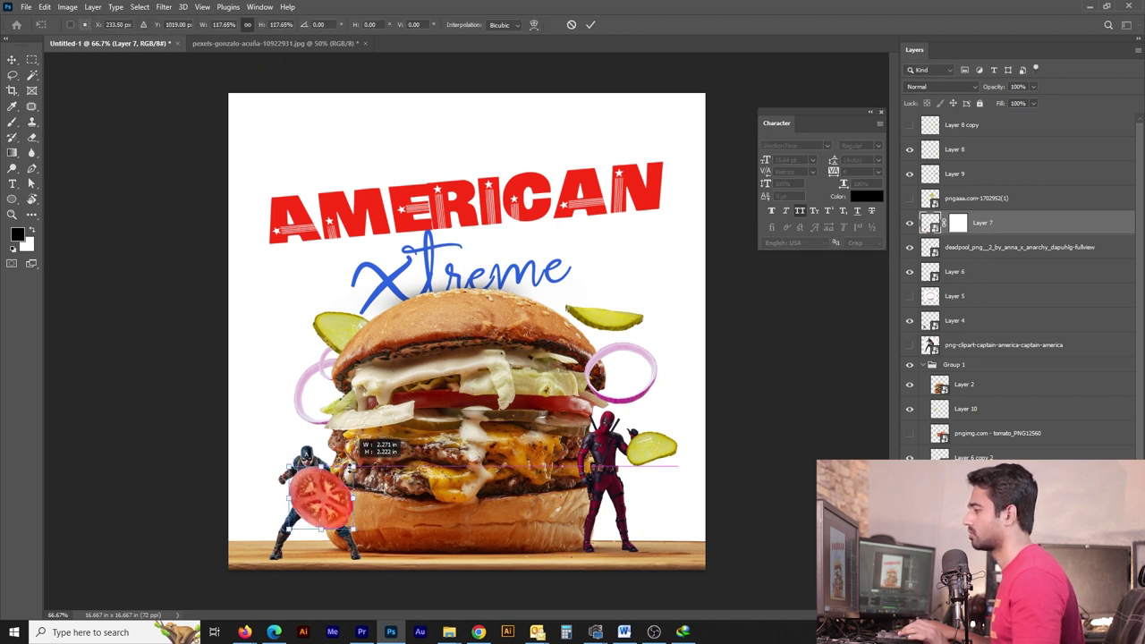
# Step: Rotate a pickle into Deadpool's hand and disable the tomato's mask
pyautogui.keyDown('ctrl'); pyautogui.click(651, 445); pyautogui.keyUp('ctrl')
pyautogui.hotkey('ctrl', 't')
pyautogui.moveTo(659, 455)
pyautogui.mouseDown()
pyautogui.moveTo(653, 431)
pyautogui.moveTo(660, 422)
pyautogui.moveTo(671, 433)
pyautogui.mouseUp()
pyautogui.press('Return')
pyautogui.keyDown('ctrl'); pyautogui.click(343, 510); pyautogui.keyUp('ctrl')
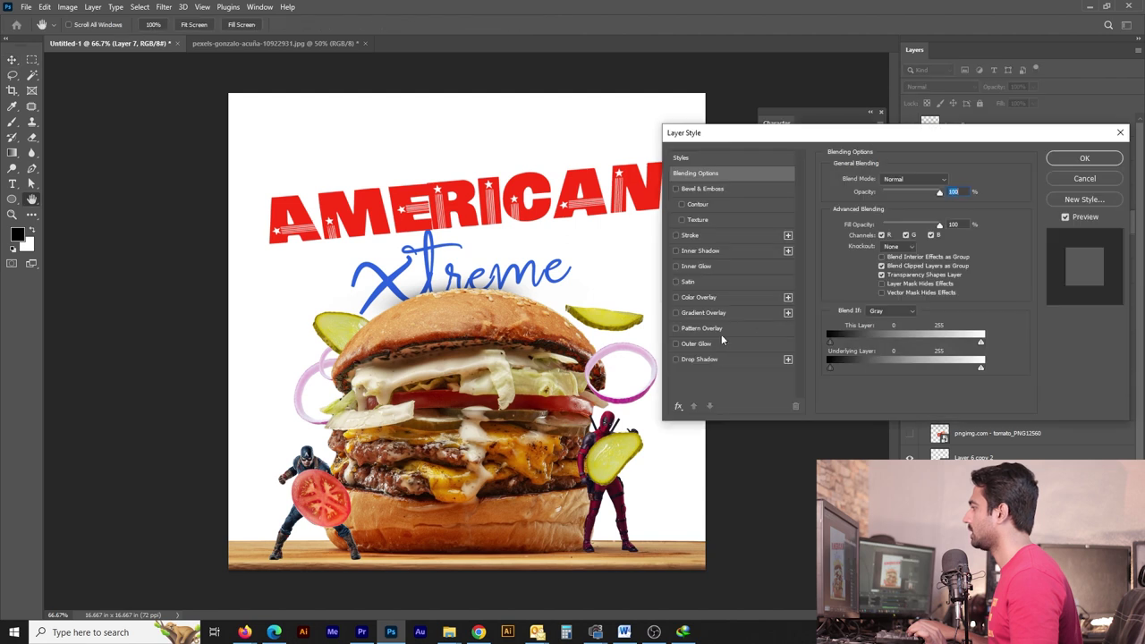
# Step: Give the tomato layer a drop shadow and copy its layer style
pyautogui.click(691, 360)
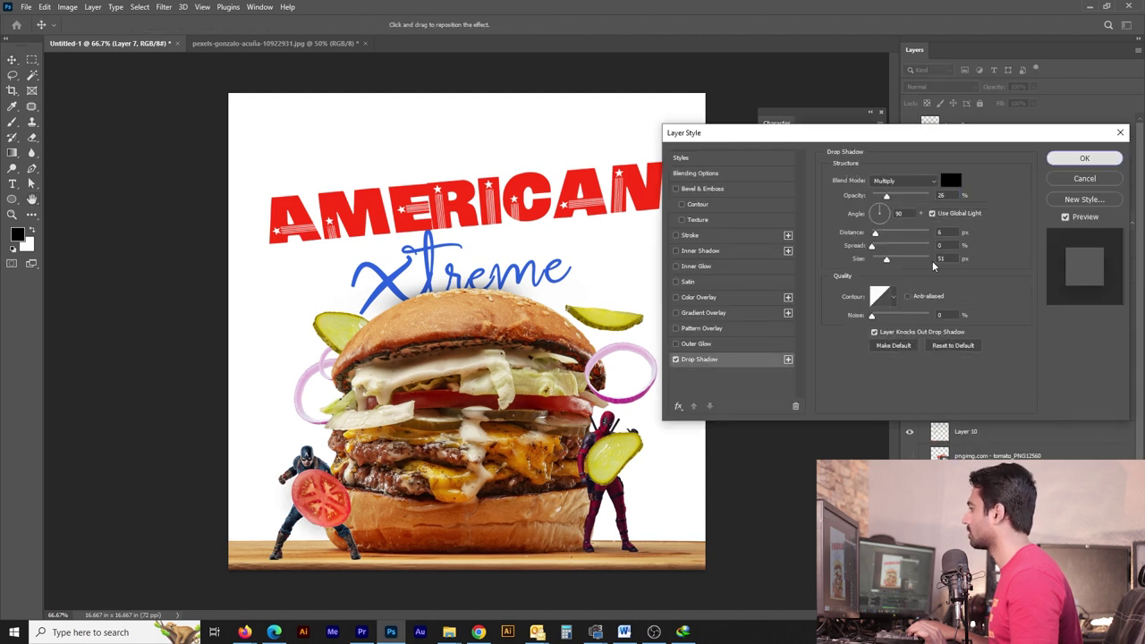
pyautogui.click(1085, 158)
pyautogui.rightClick(989, 228)
pyautogui.click(877, 414)
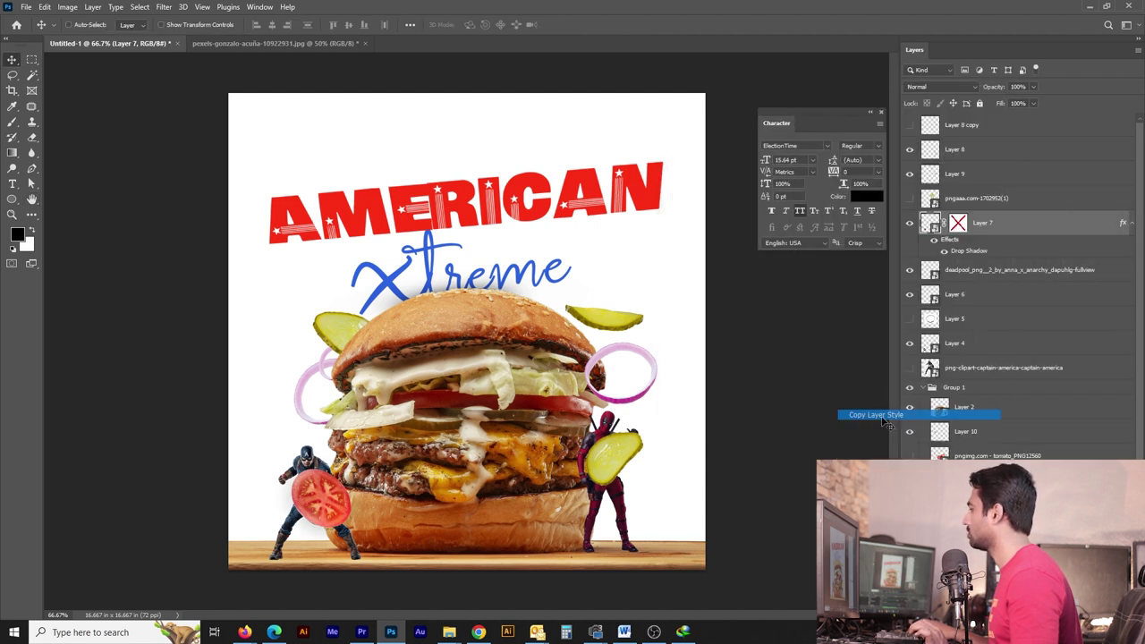
# Step: Paste the drop shadow onto Layers 8, 6, 9 and 10, then add a Hue/Saturation adjustment
pyautogui.click(634, 453)
pyautogui.keyDown('shift'); pyautogui.click(616, 404); pyautogui.keyUp('shift')
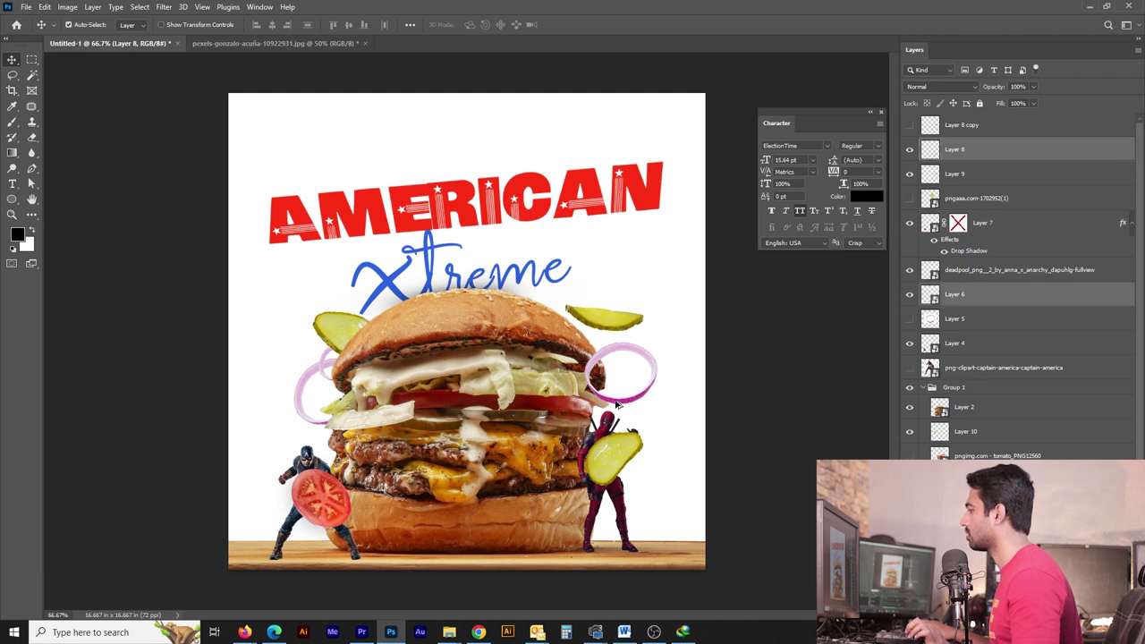
pyautogui.keyDown('shift'); pyautogui.click(623, 318); pyautogui.keyUp('shift')
pyautogui.keyDown('shift'); pyautogui.click(320, 377); pyautogui.keyUp('shift')
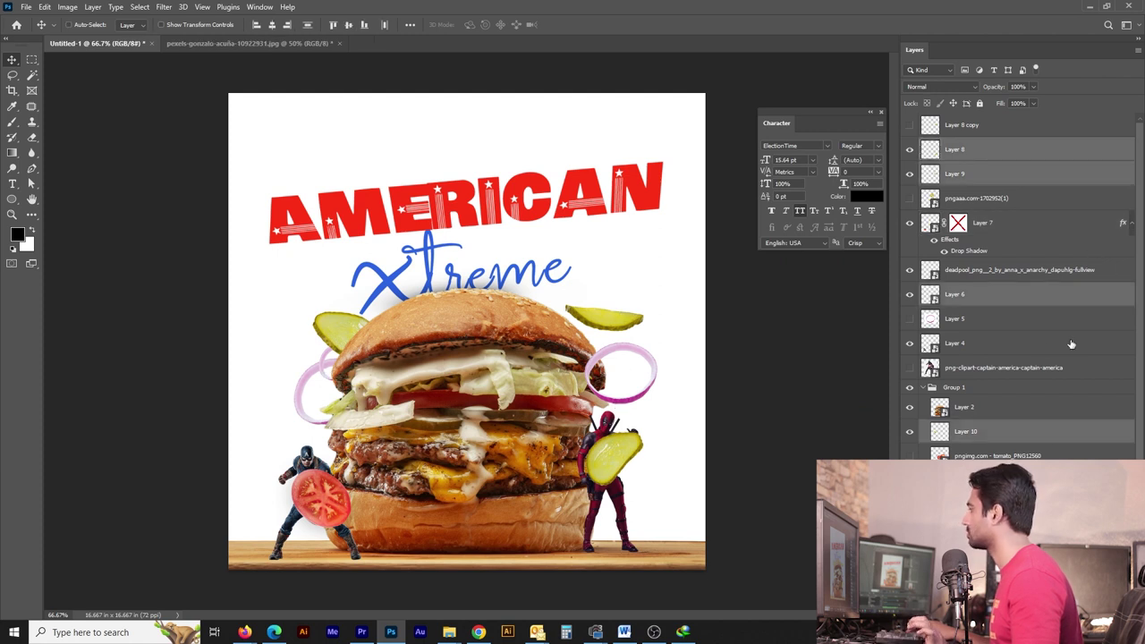
pyautogui.rightClick(973, 298)
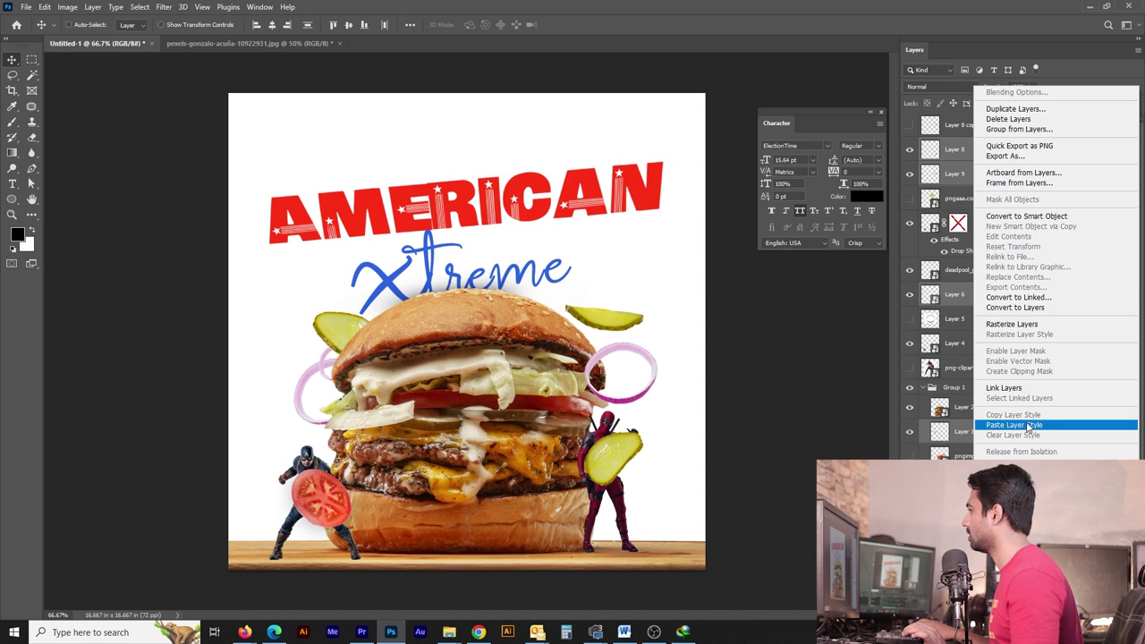
pyautogui.click(1013, 425)
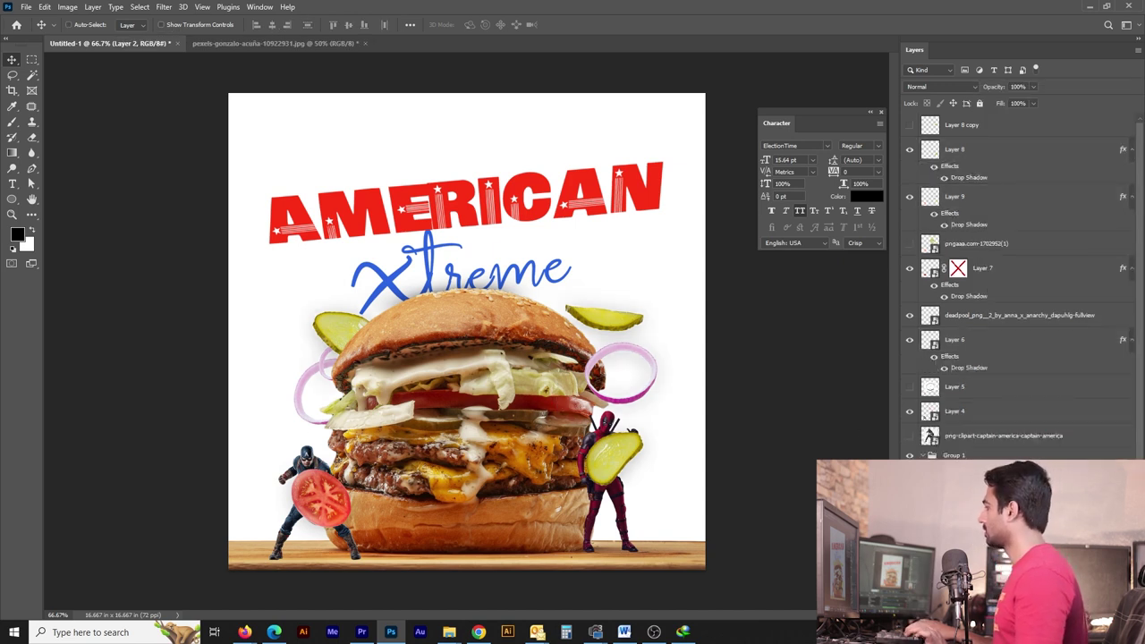
pyautogui.rightClick(1044, 395)
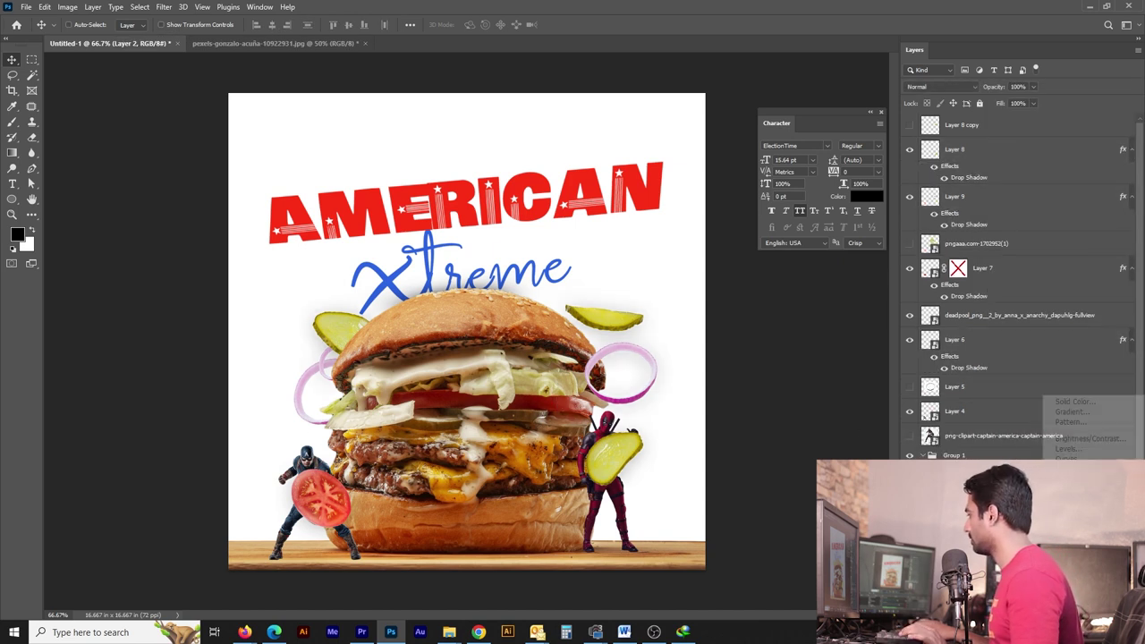
pyautogui.click(1082, 440)
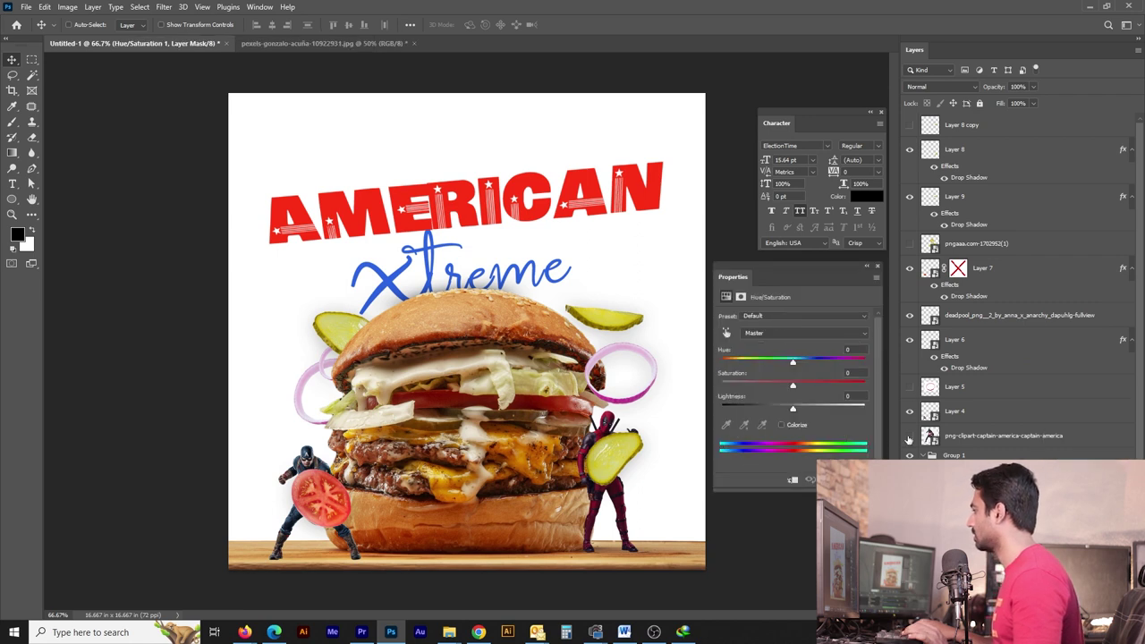
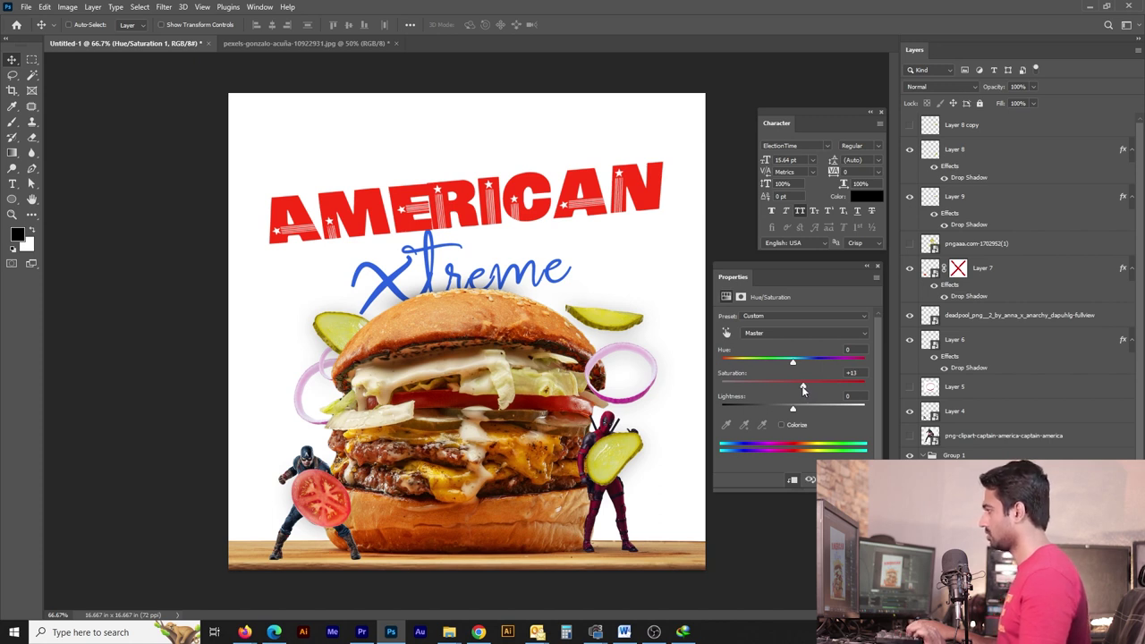
# Step: Boost Reds saturation to +17 and Greens to +16 in Hue/Saturation, then close the panel
pyautogui.click(772, 332)
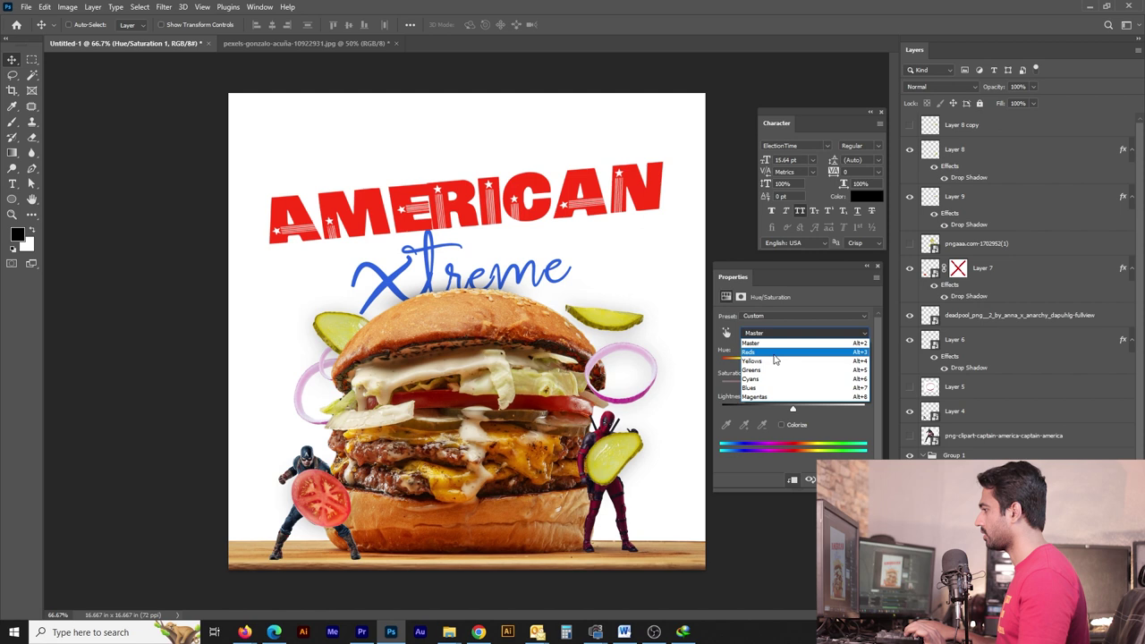
pyautogui.click(775, 345)
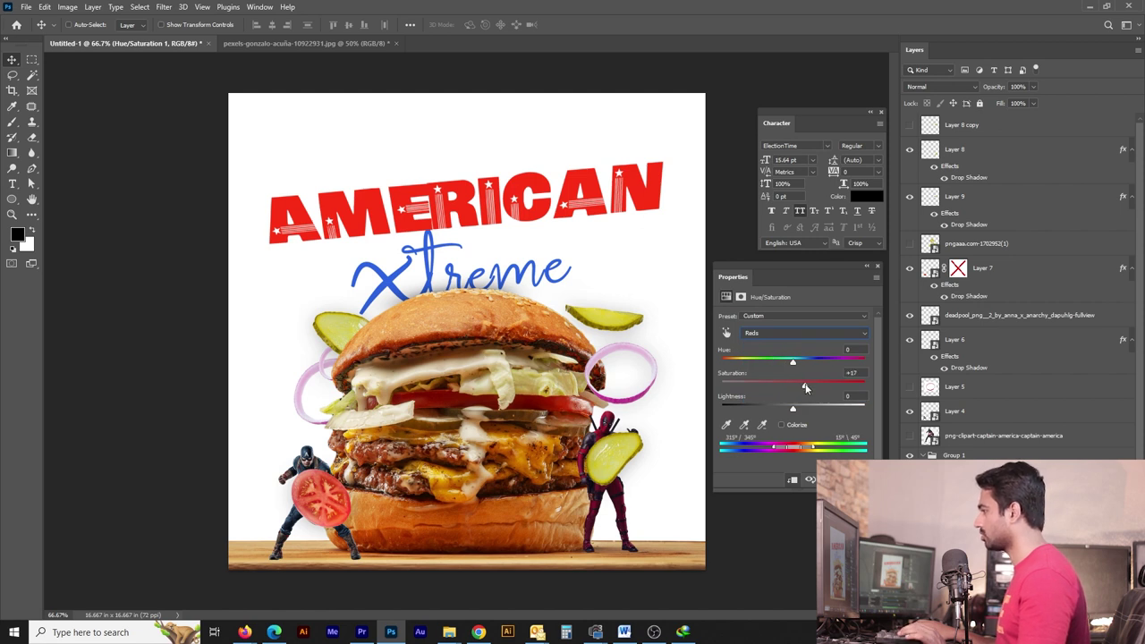
pyautogui.click(772, 333)
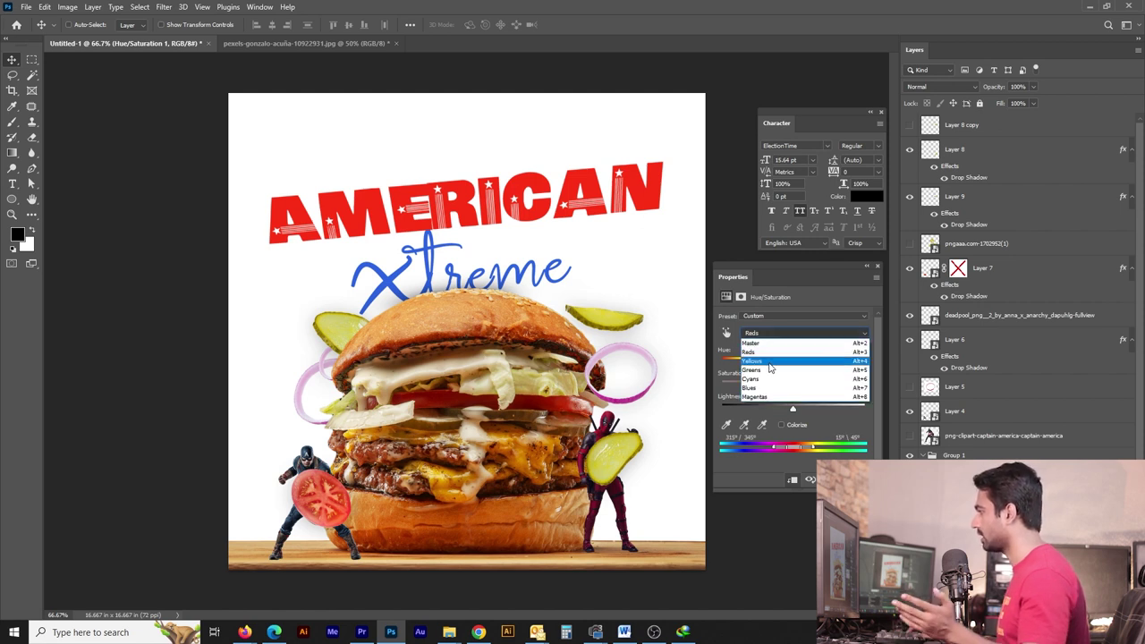
pyautogui.click(793, 371)
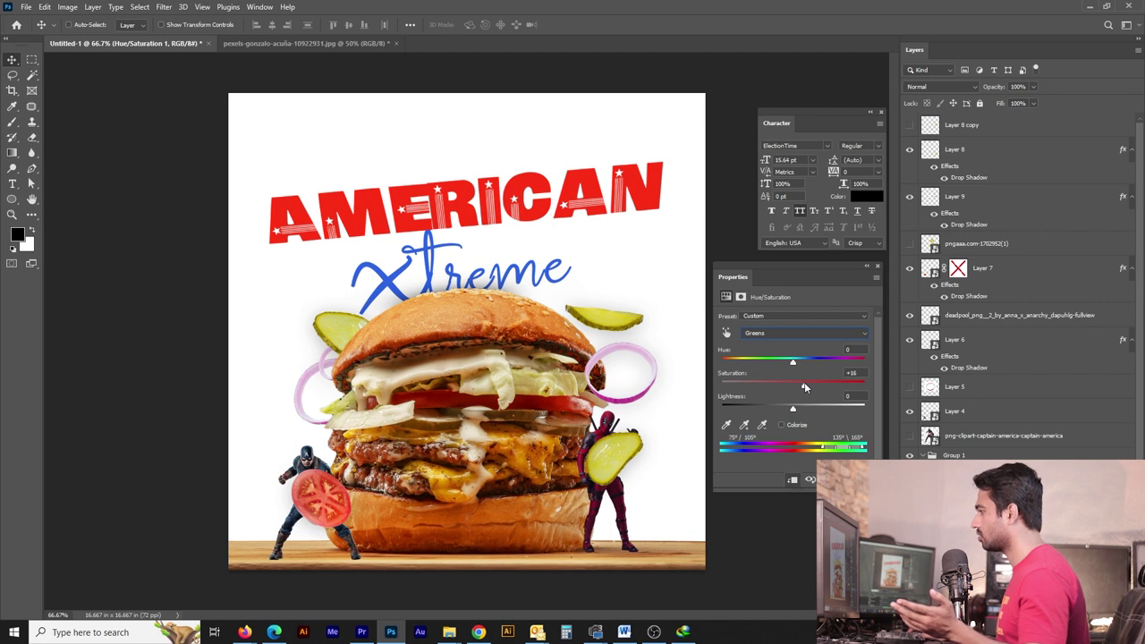
pyautogui.click(878, 268)
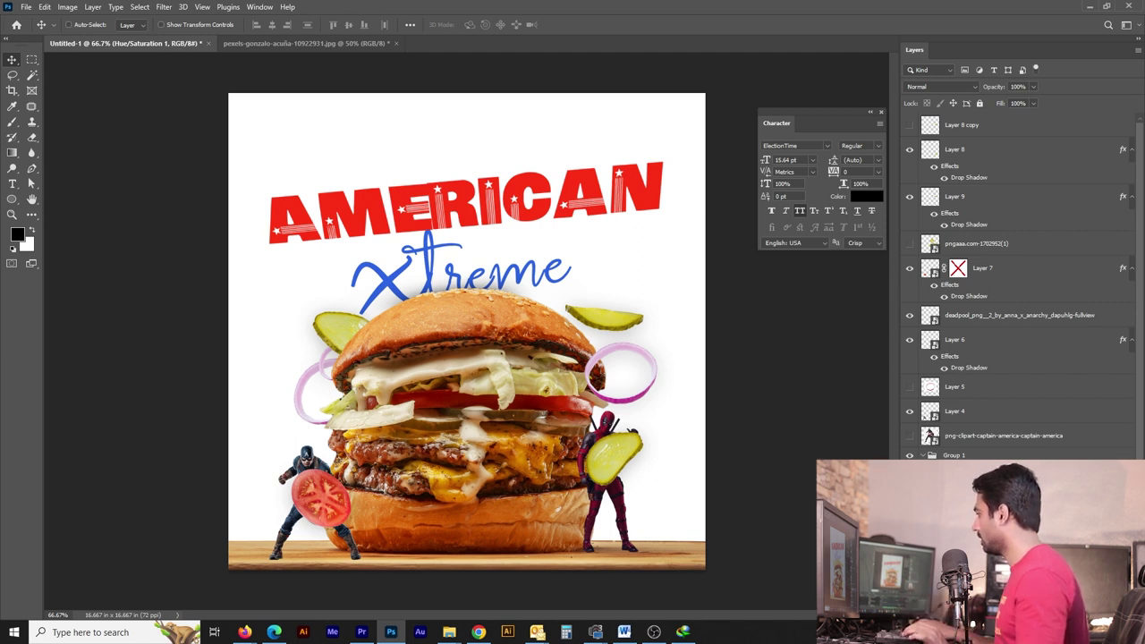
# Step: On a new layer, paint the AMERICAN title's red over the tomato slices
pyautogui.hotkey('ctrl', 'shift', 'n')
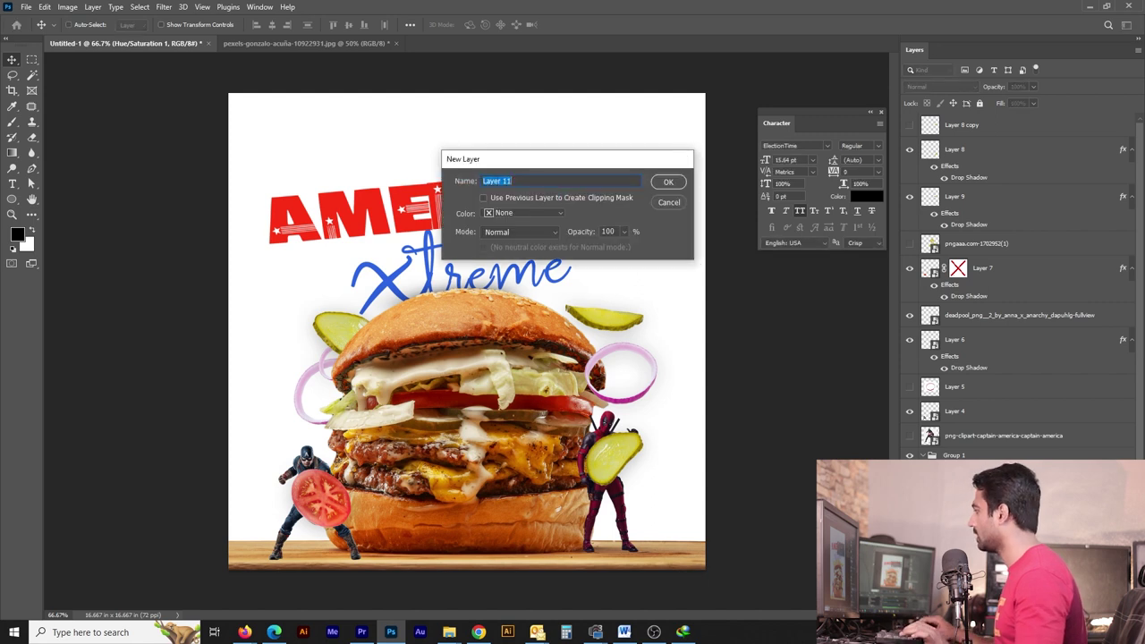
pyautogui.press('Return')
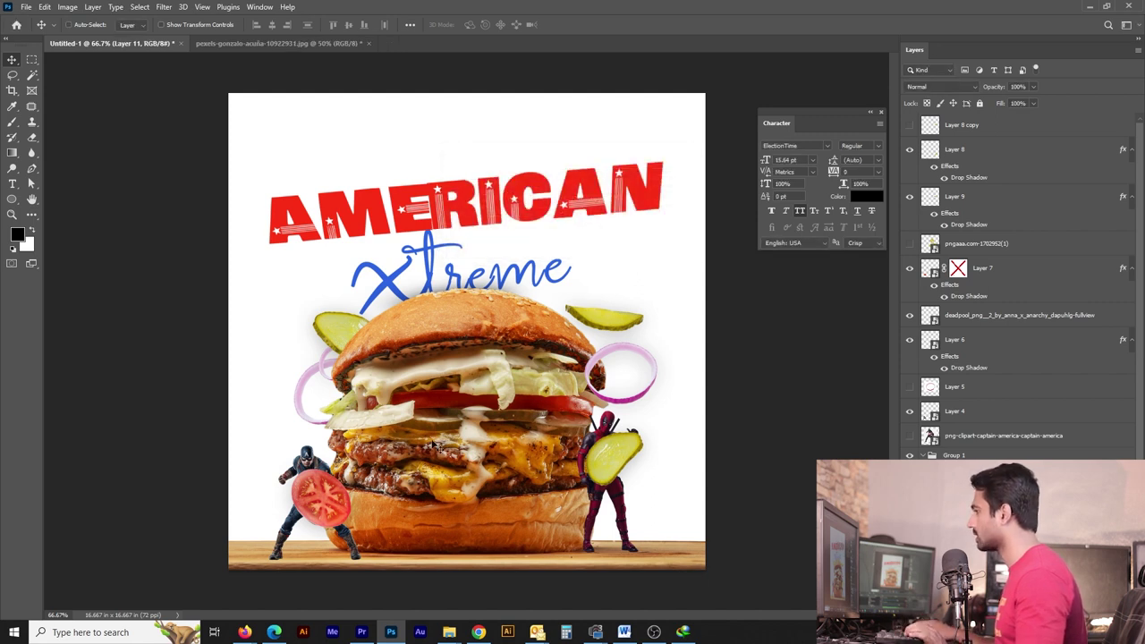
pyautogui.press('i')
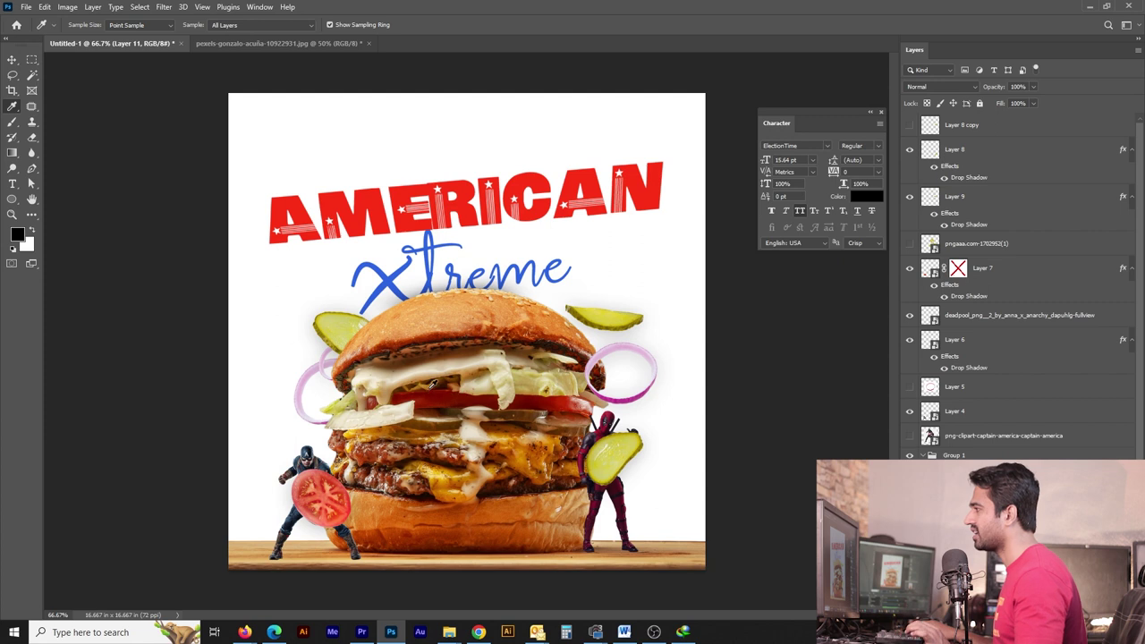
pyautogui.click(462, 204)
pyautogui.press('b')
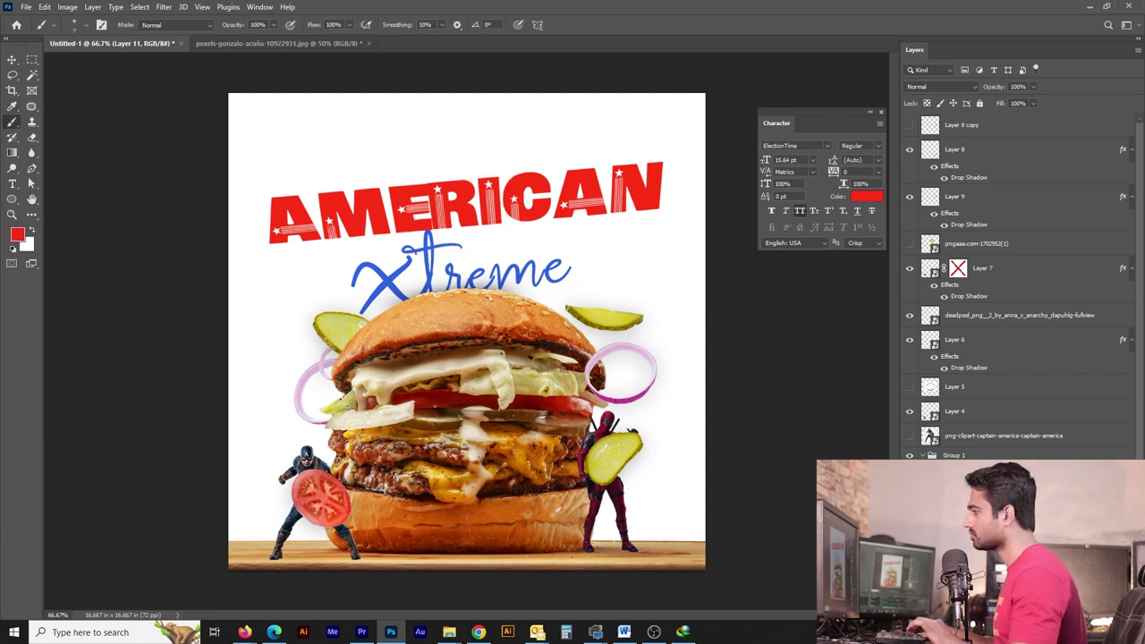
pyautogui.moveTo(406, 397); pyautogui.dragTo(582, 408)
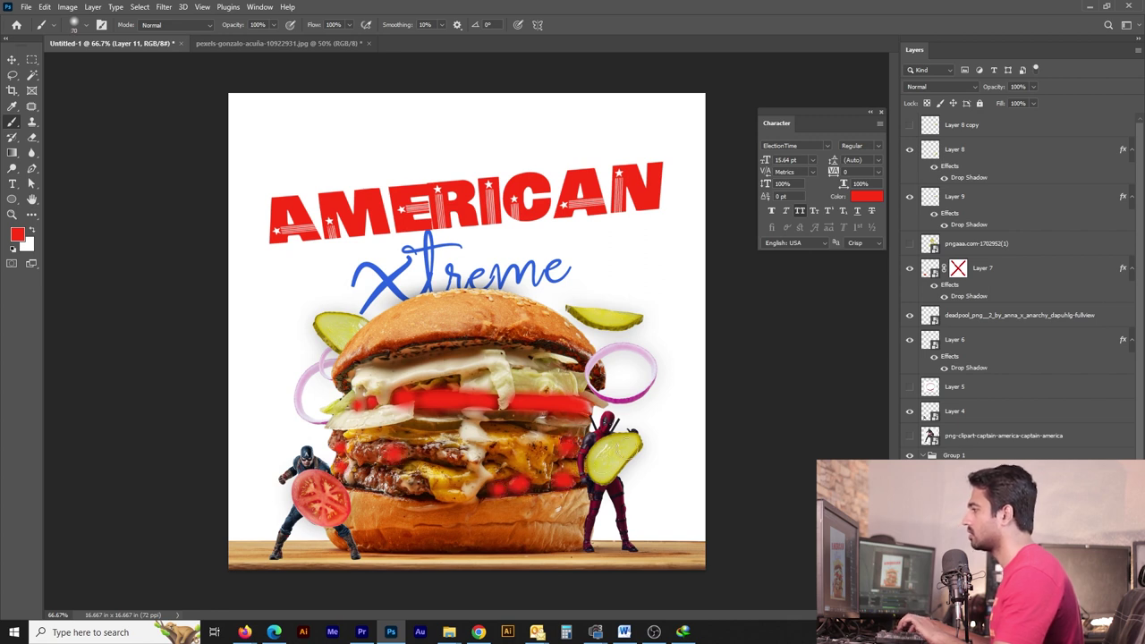
# Step: Set the paint layer to Color blend mode at 73% opacity
pyautogui.press('v')
pyautogui.click(940, 86)
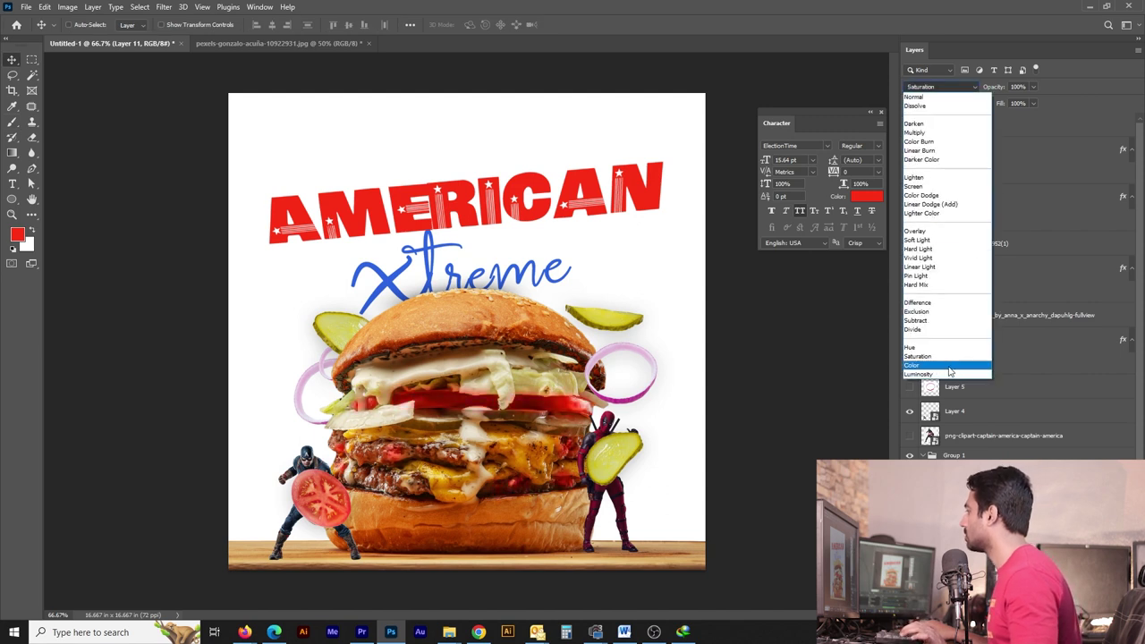
pyautogui.click(951, 367)
pyautogui.moveTo(1023, 106); pyautogui.dragTo(1014, 103)
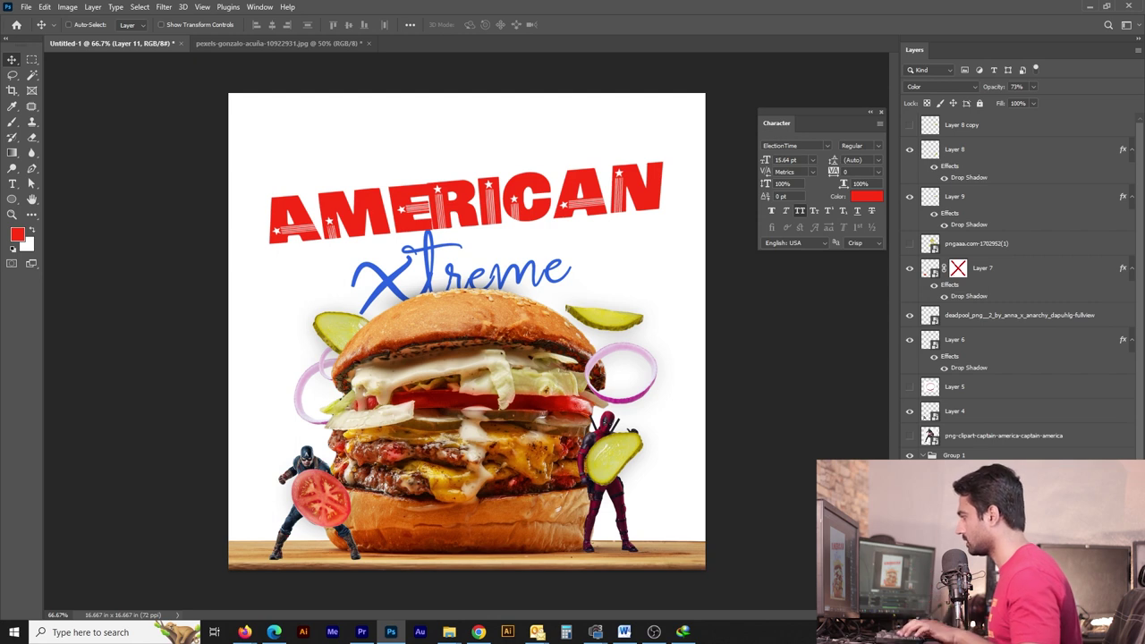
# Step: Sample the pickle's yellow-green colour to paint with
pyautogui.press('i')
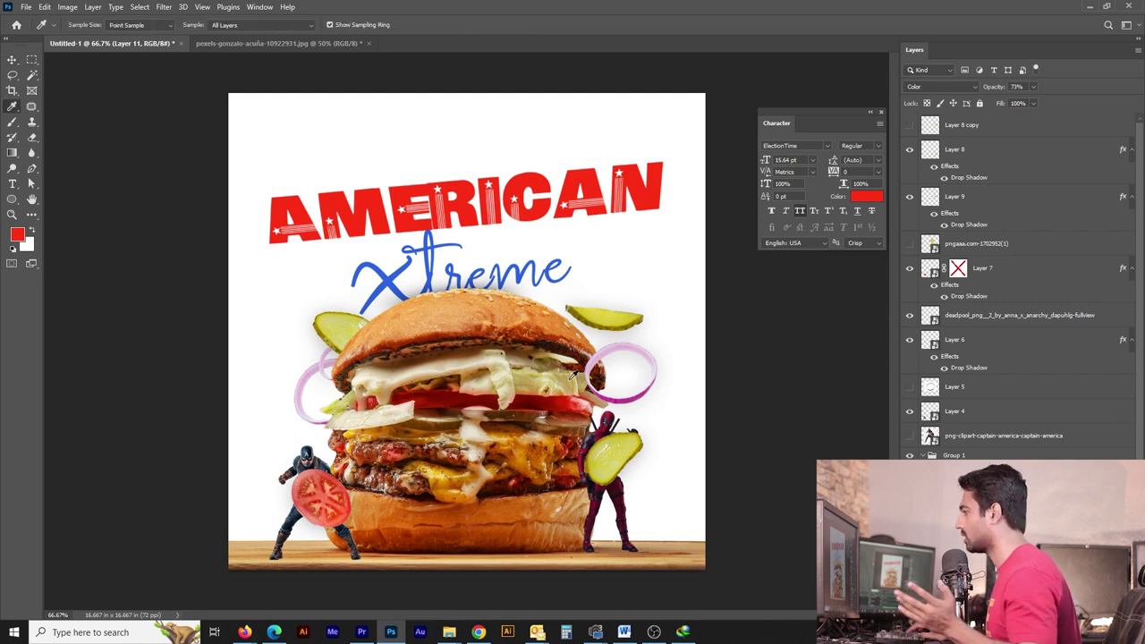
pyautogui.click(573, 377)
pyautogui.click(599, 322)
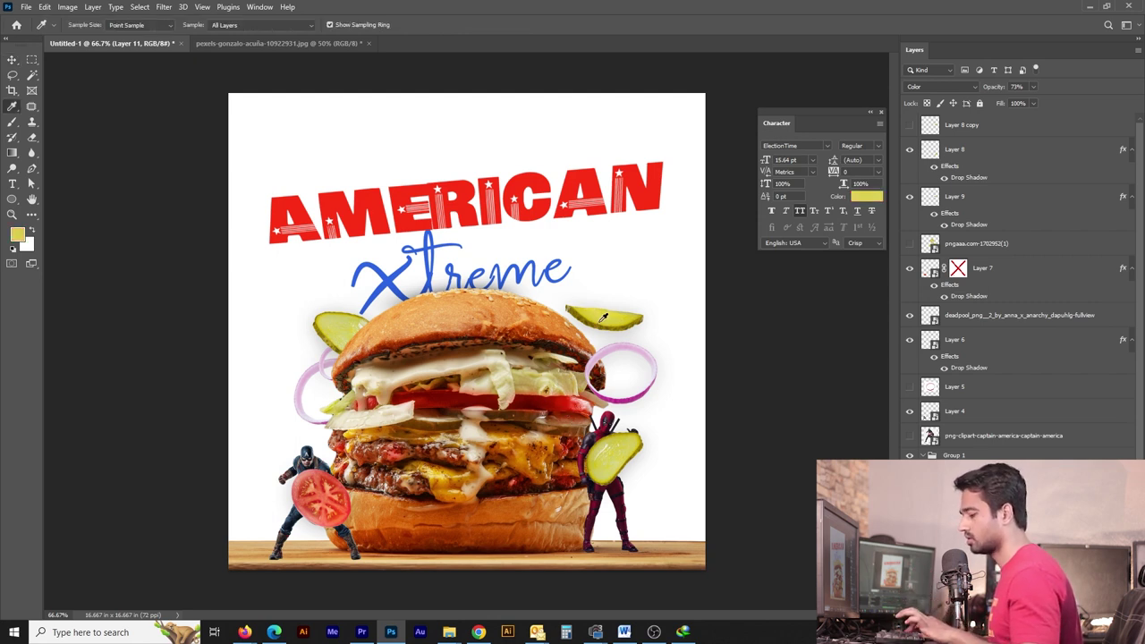
pyautogui.press('b')
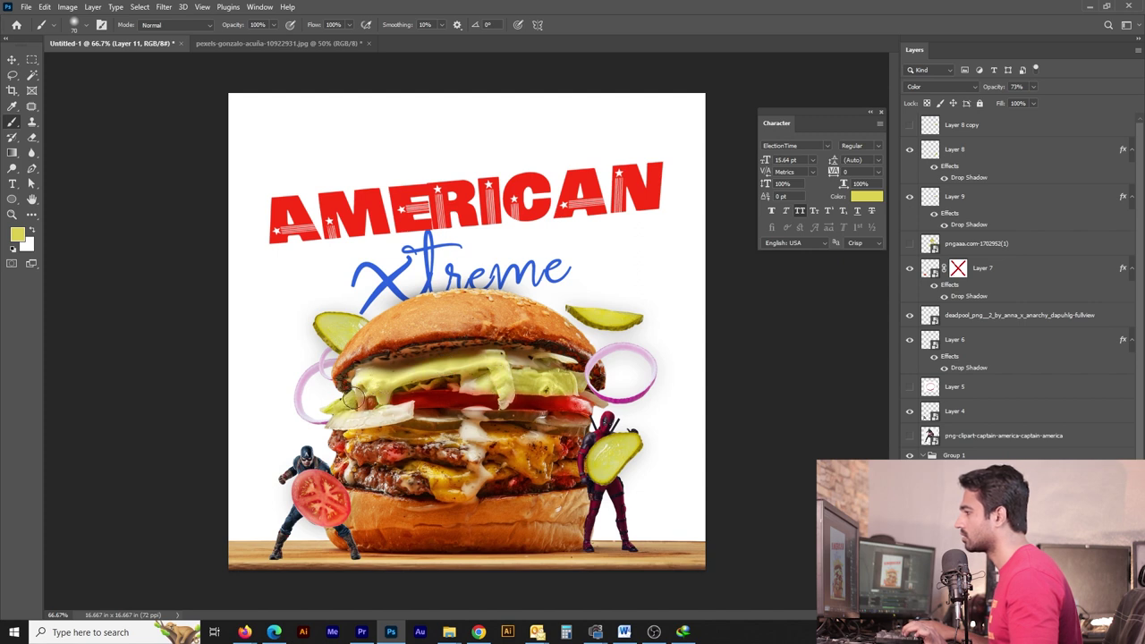
# Step: Pick a bright yellow paint colour in the Color Picker for the brush
pyautogui.keyDown('alt'); pyautogui.click(439, 477); pyautogui.keyUp('alt')
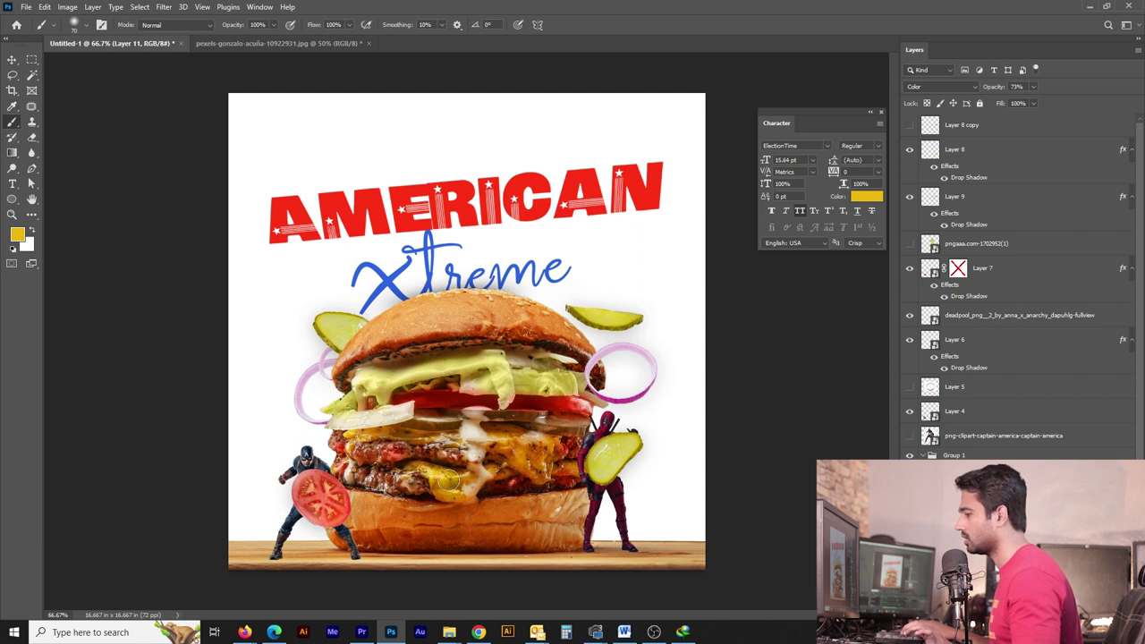
pyautogui.press('i')
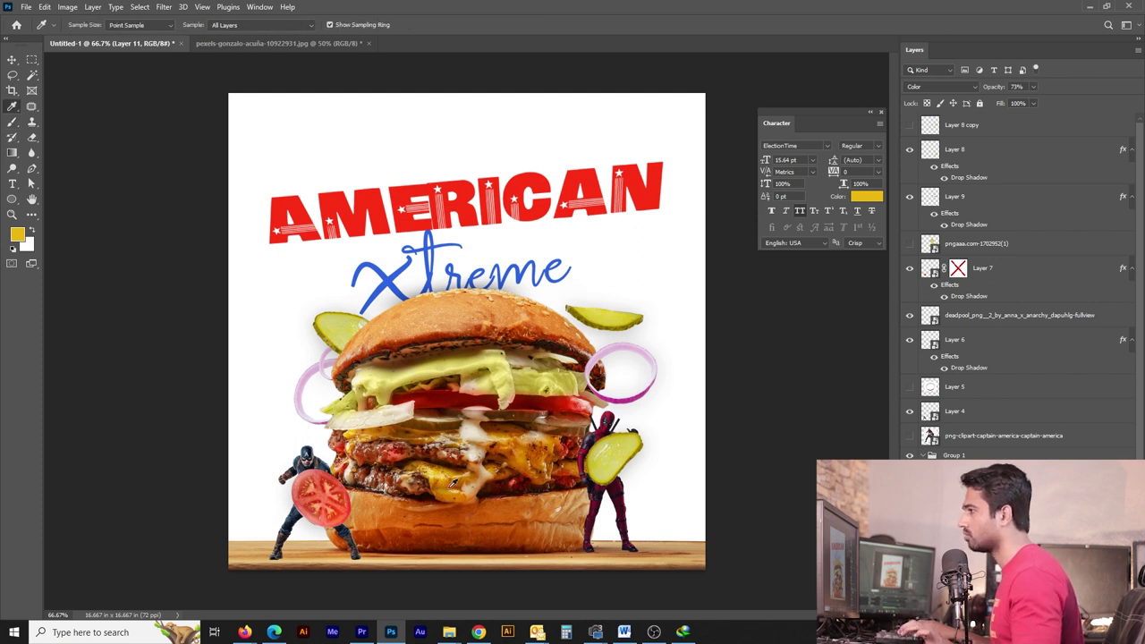
pyautogui.click(501, 496)
pyautogui.click(17, 234)
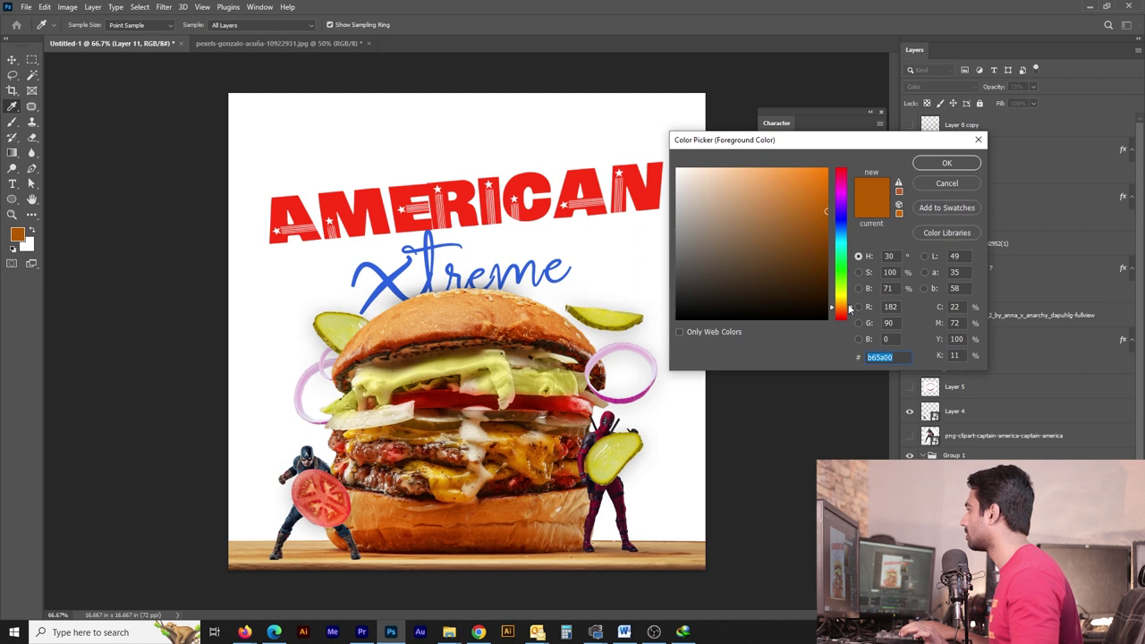
pyautogui.moveTo(850, 308); pyautogui.dragTo(850, 295)
pyautogui.click(813, 168)
pyautogui.click(949, 163)
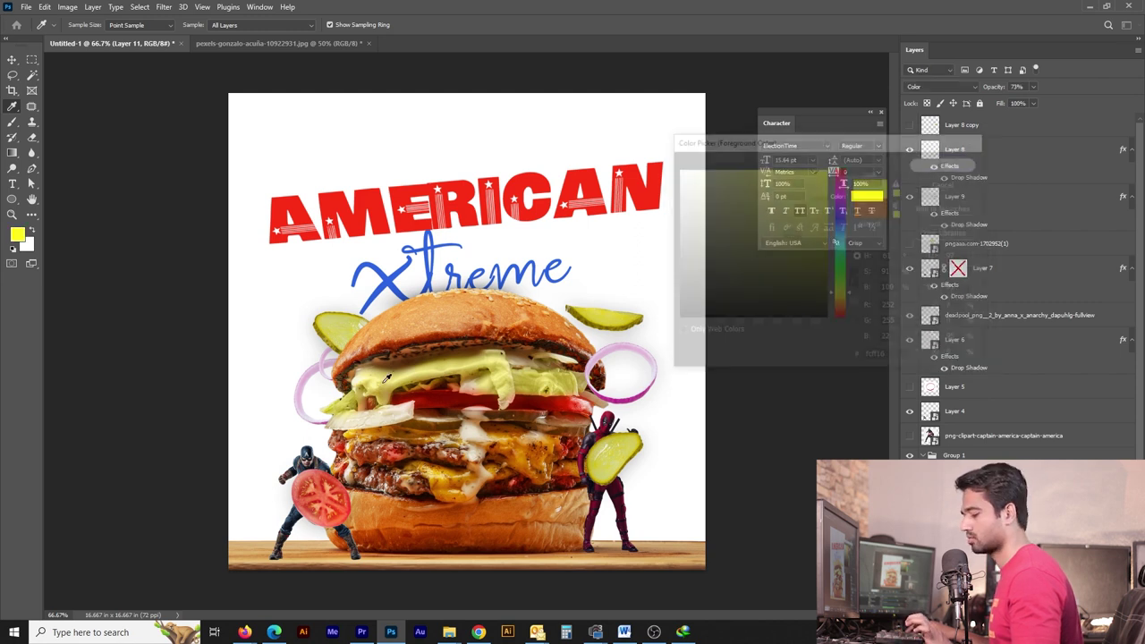
pyautogui.press('b')
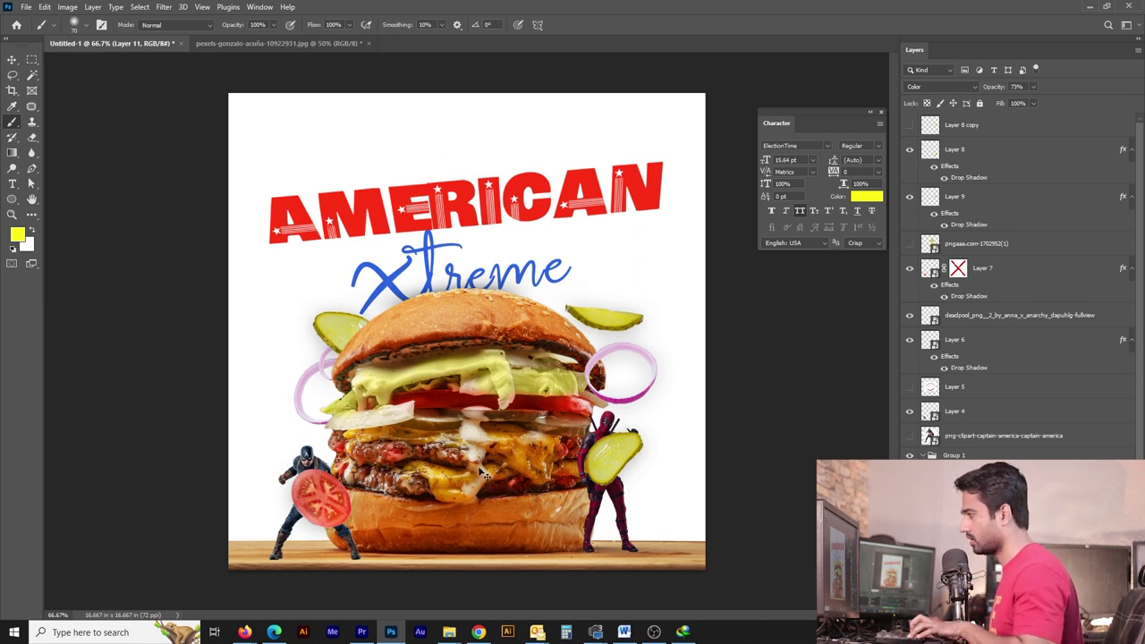
# Step: On a new layer, paint bright yellow over the cheese slices and blend it as Soft Light
pyautogui.hotkey('ctrl', 'shift', 'alt', 'n')
pyautogui.hotkey('alt', 'BackSpace')
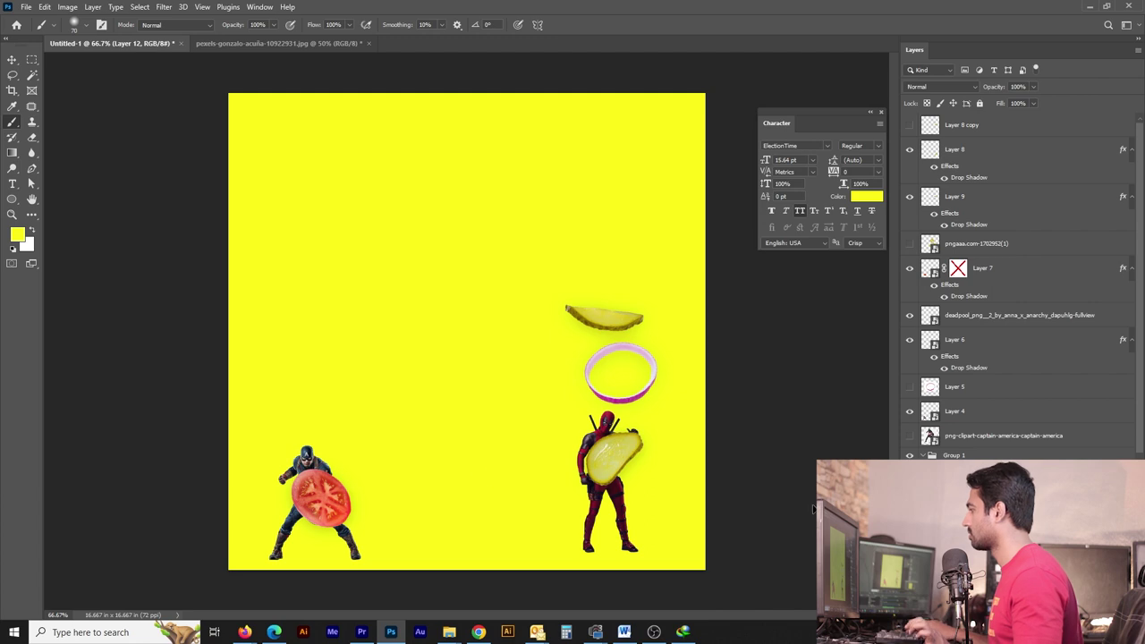
pyautogui.hotkey('ctrl', 'z')
pyautogui.moveTo(428, 474)
pyautogui.mouseDown()
pyautogui.moveTo(452, 483)
pyautogui.moveTo(447, 501)
pyautogui.moveTo(500, 442)
pyautogui.moveTo(541, 467)
pyautogui.moveTo(548, 444)
pyautogui.moveTo(379, 435)
pyautogui.mouseUp()
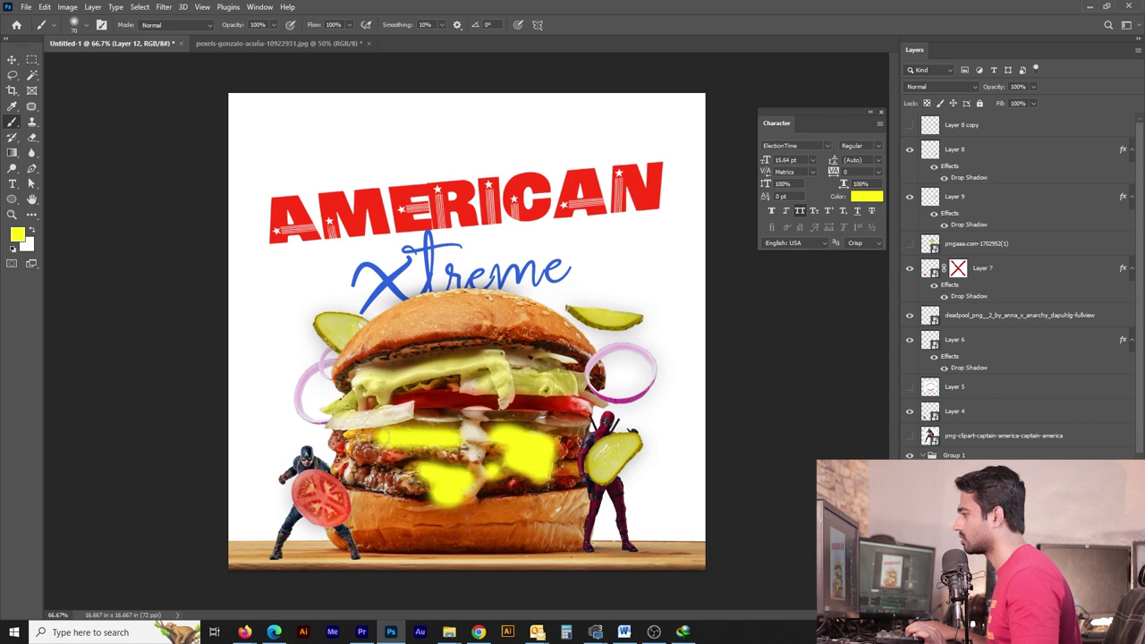
pyautogui.press('v')
pyautogui.click(945, 87)
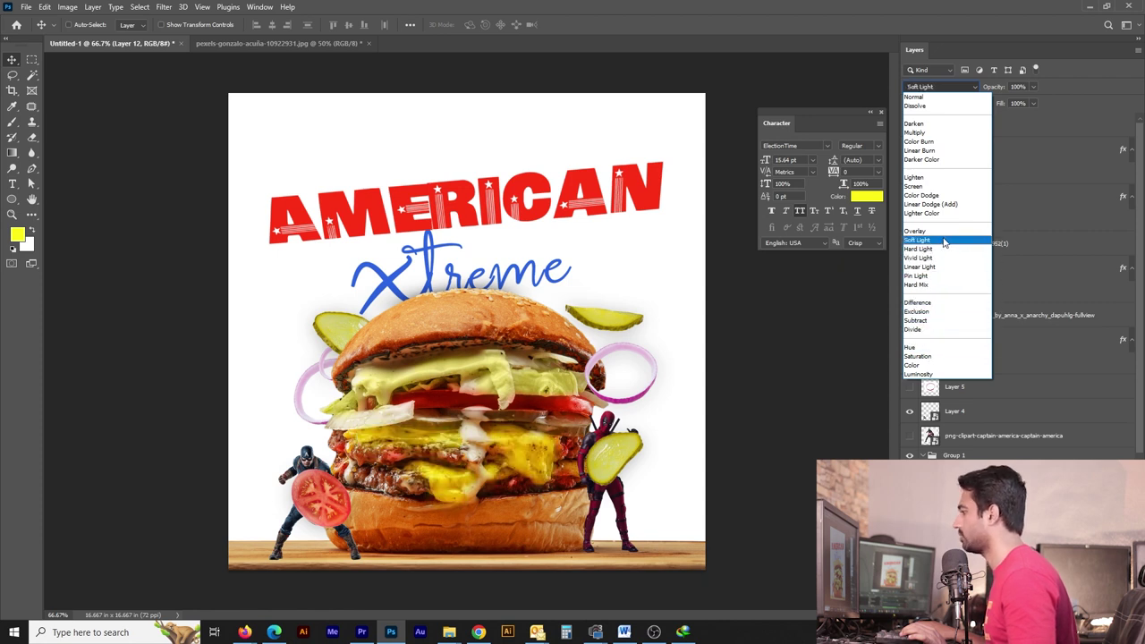
pyautogui.click(944, 242)
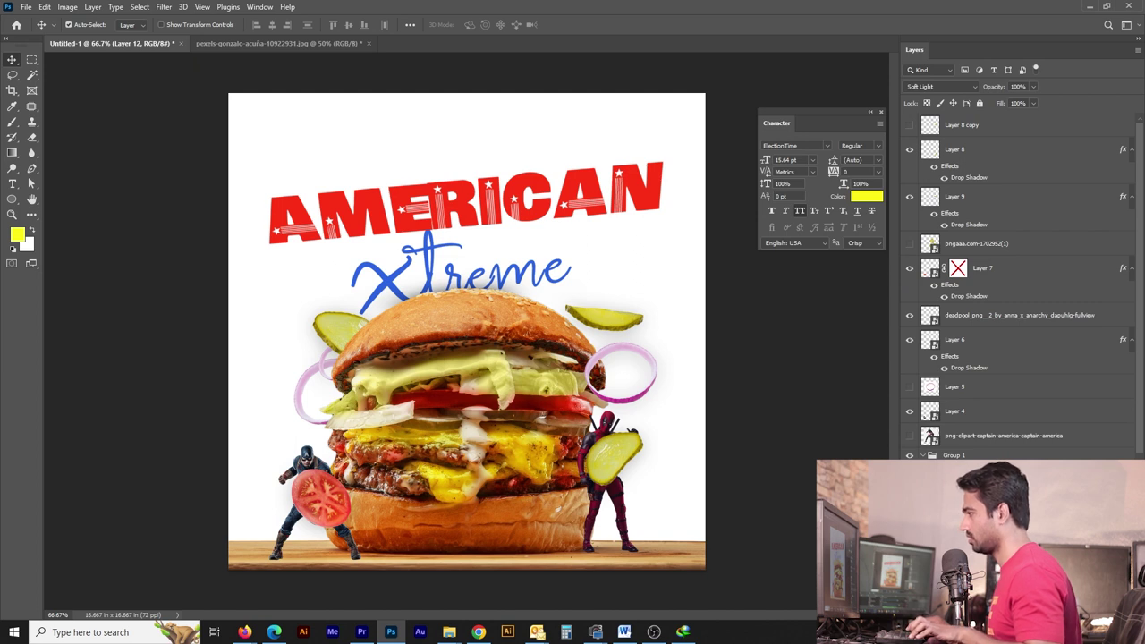
# Step: Cancel the extra new layer and sample an orange from the burger to paint with
pyautogui.hotkey('ctrl', 'shift', 'n')
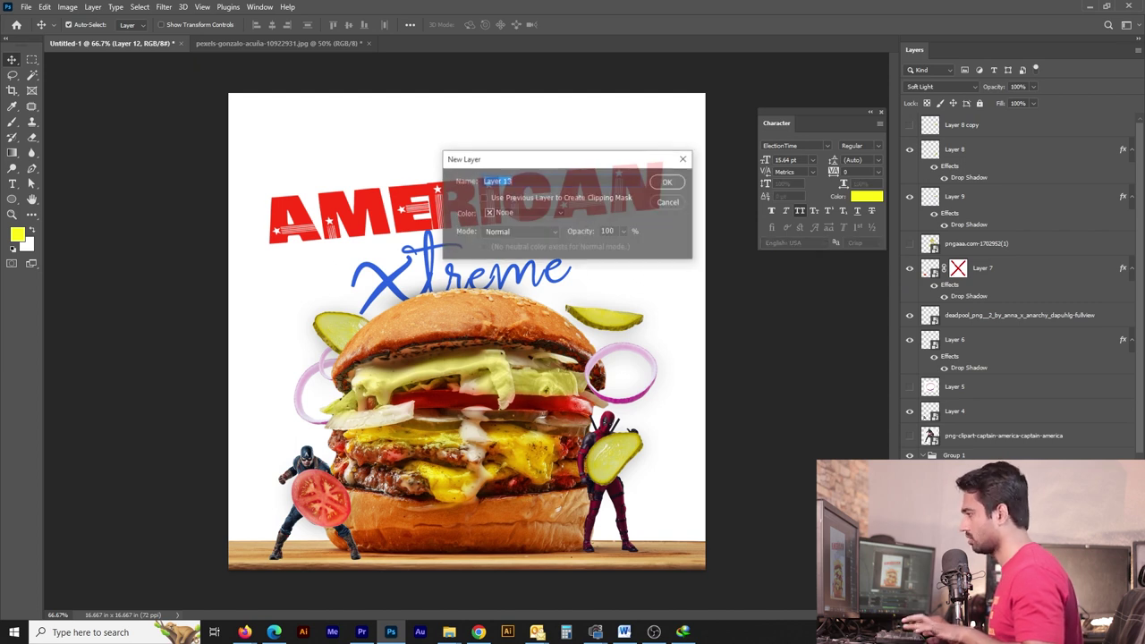
pyautogui.press('Escape')
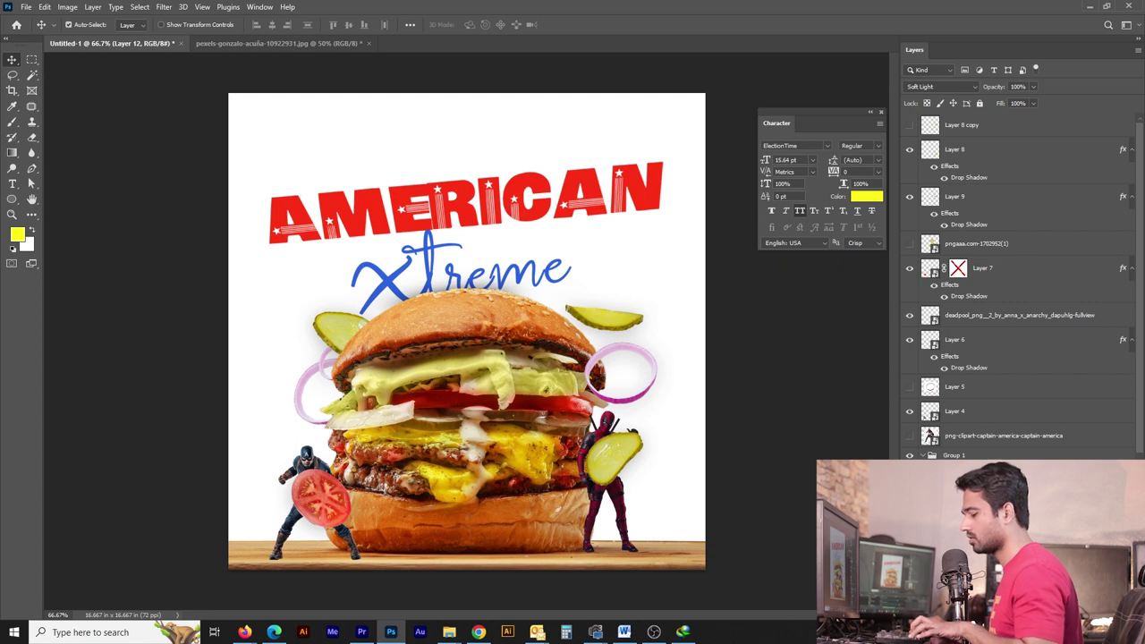
pyautogui.press('i')
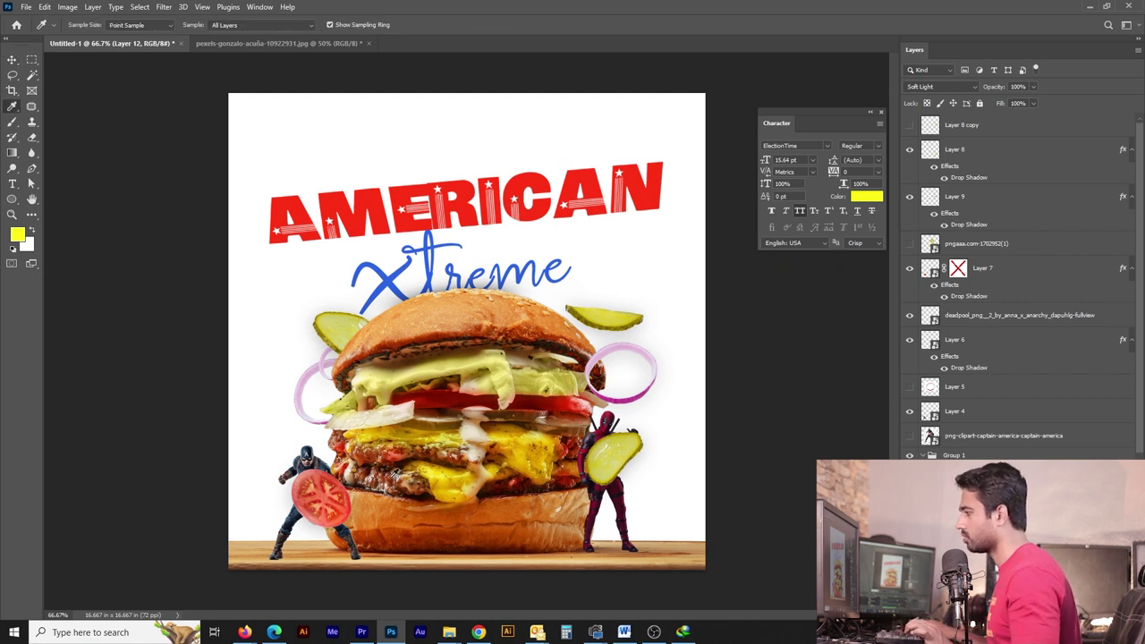
pyautogui.click(389, 479)
pyautogui.press('b')
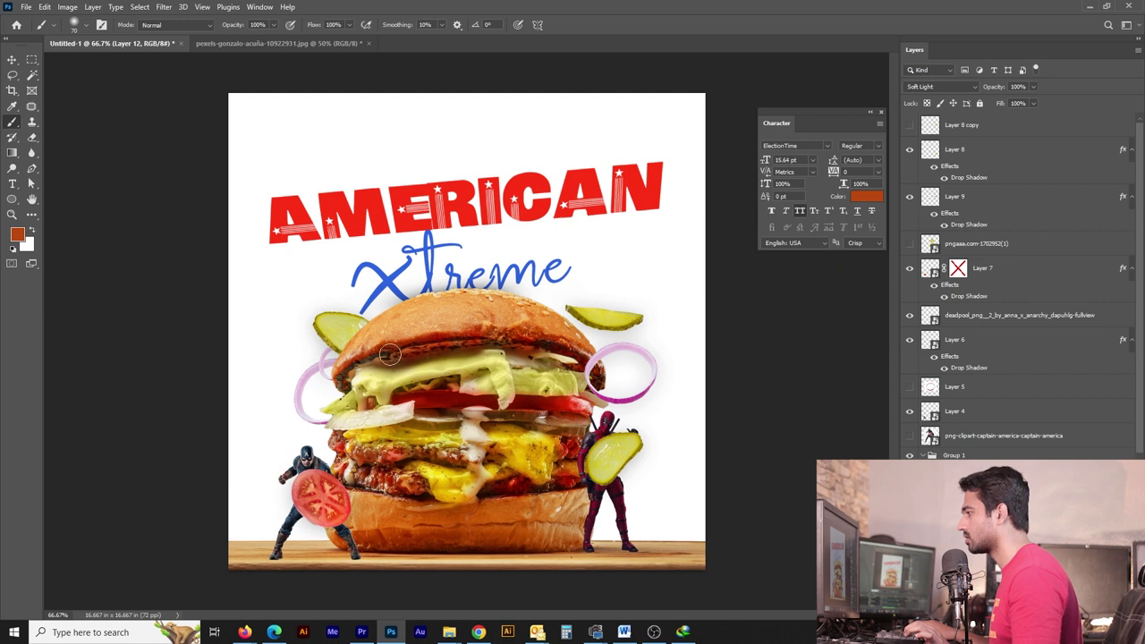
# Step: Paint light orange (ffbd7c) over the top bun, then select the Deadpool layer
pyautogui.press('i')
pyautogui.click(396, 317)
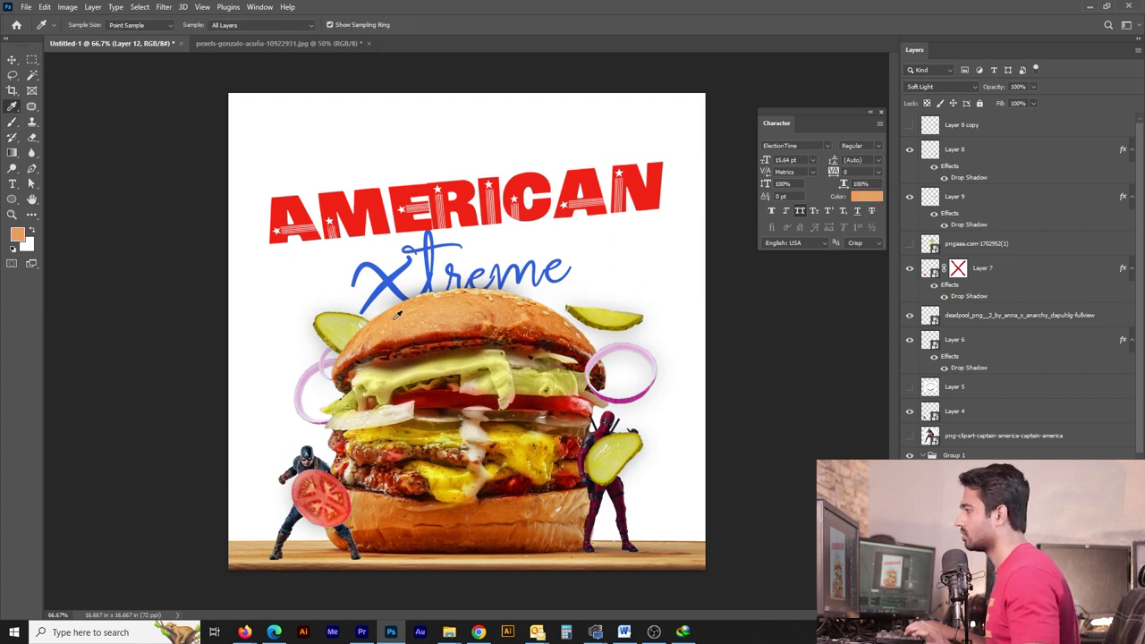
pyautogui.click(18, 238)
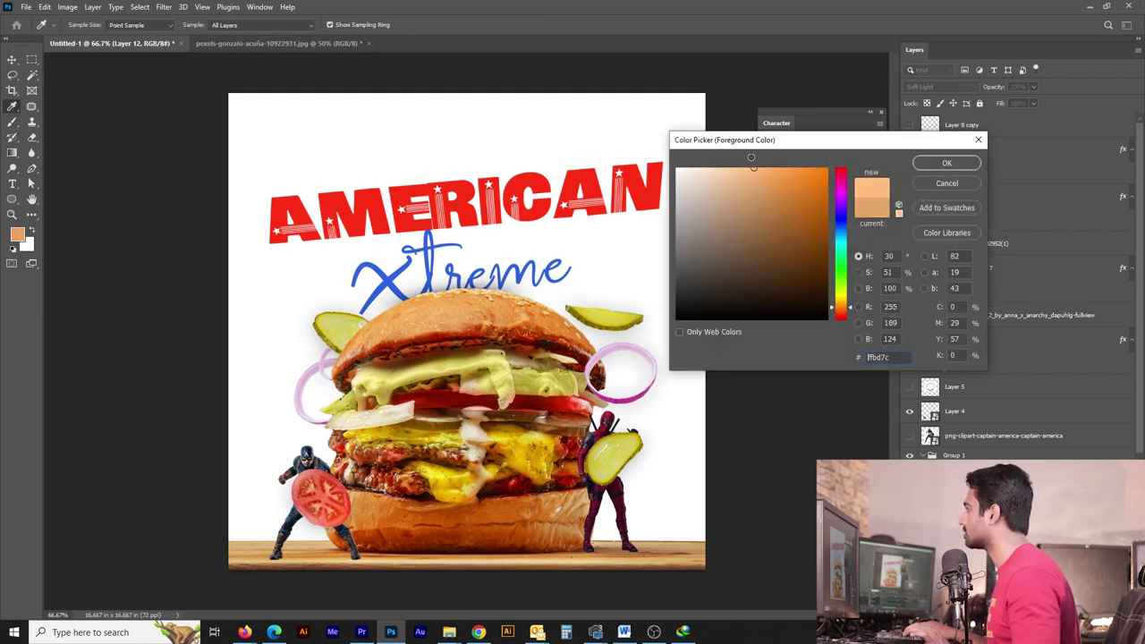
pyautogui.click(947, 162)
pyautogui.press('b')
pyautogui.moveTo(430, 308); pyautogui.dragTo(546, 323)
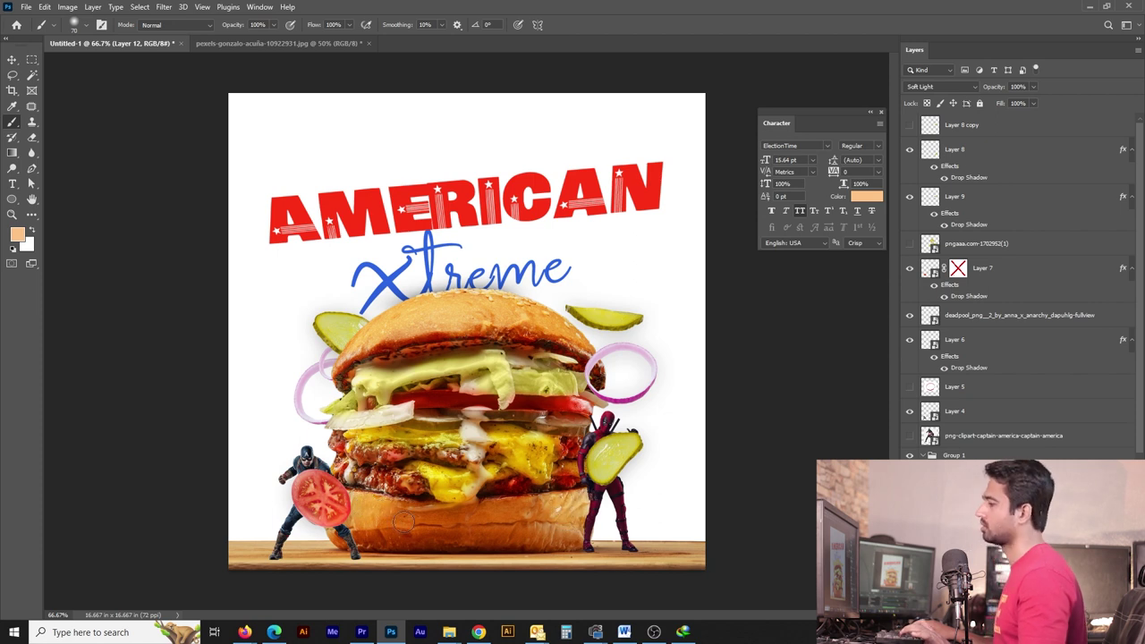
pyautogui.press('v')
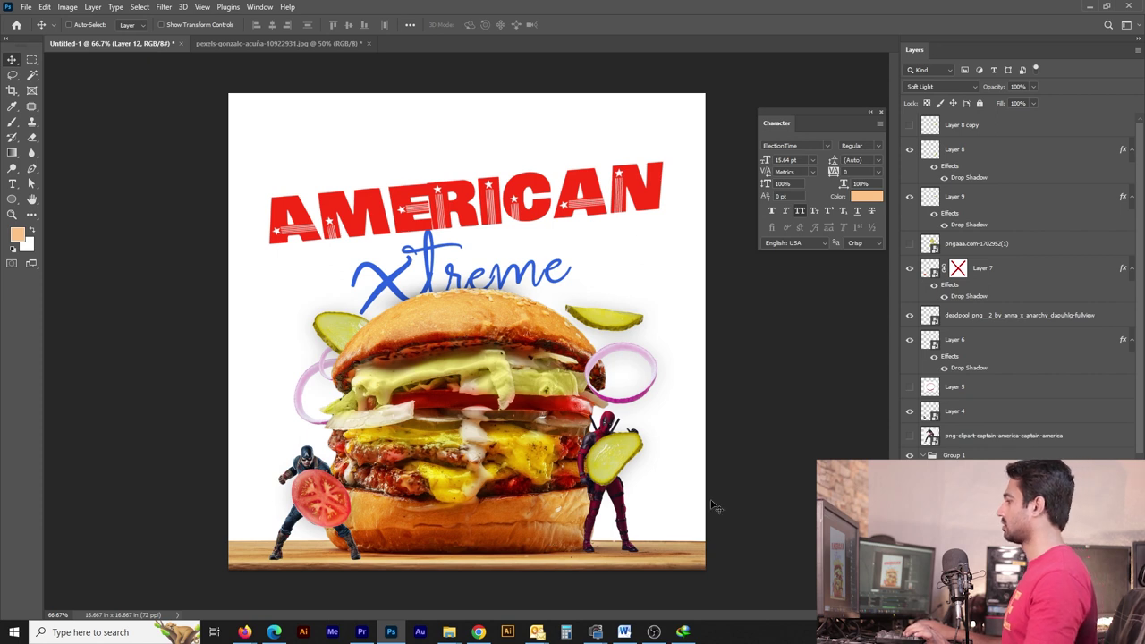
pyautogui.click(1017, 315)
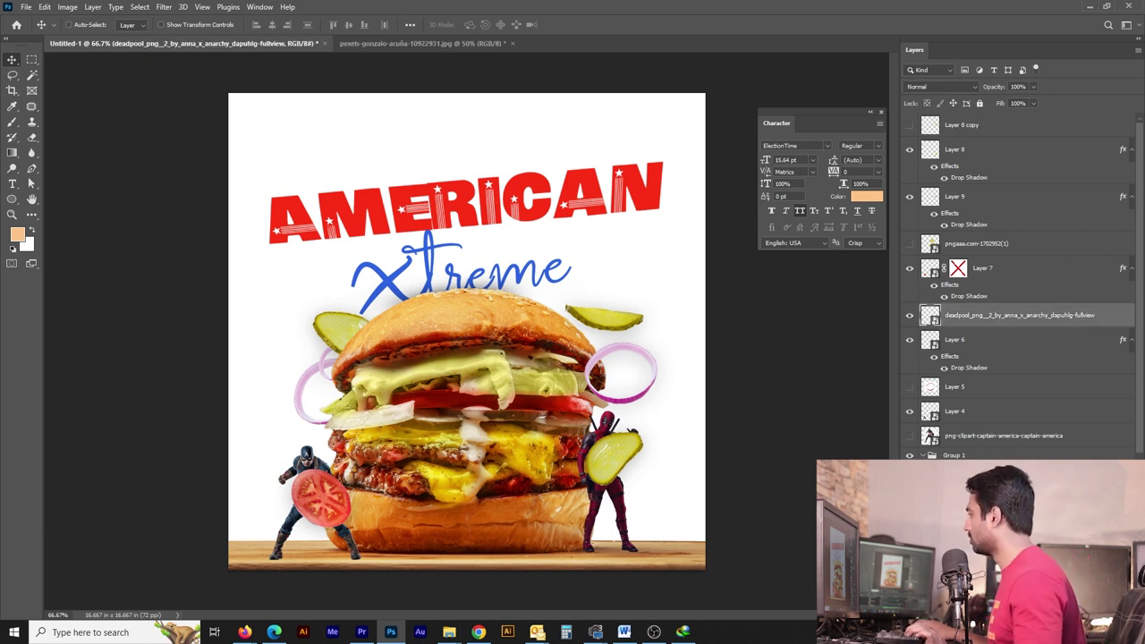
# Step: Add a new layer and choose a darkened version of the wooden board's brown
pyautogui.click(924, 456)
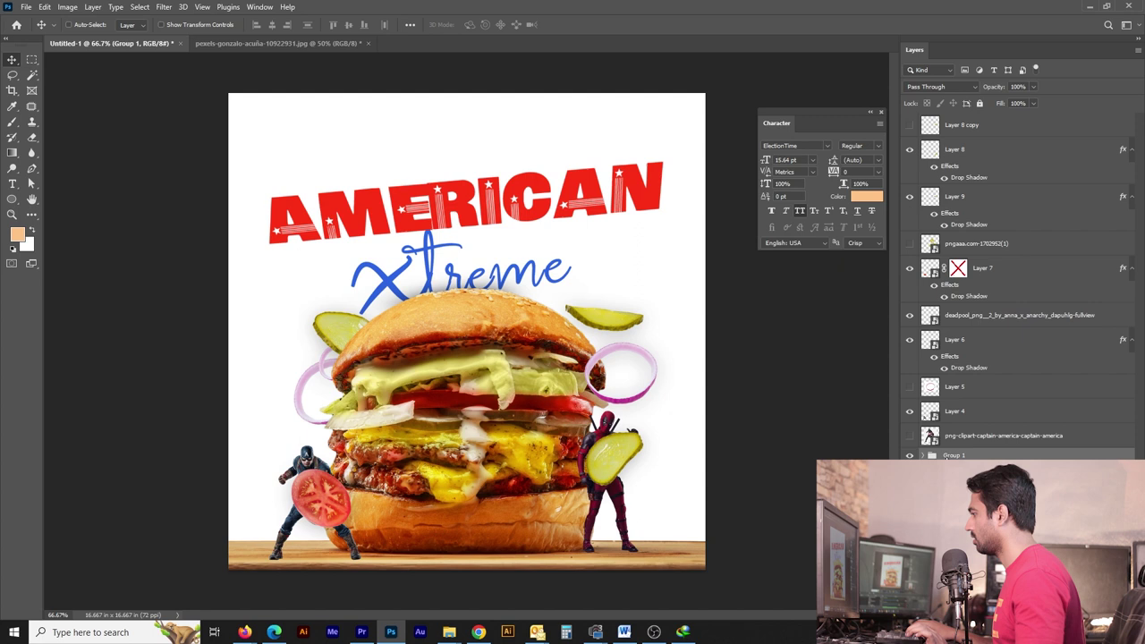
pyautogui.hotkey('ctrl', 'shift', 'n')
pyautogui.press('Return')
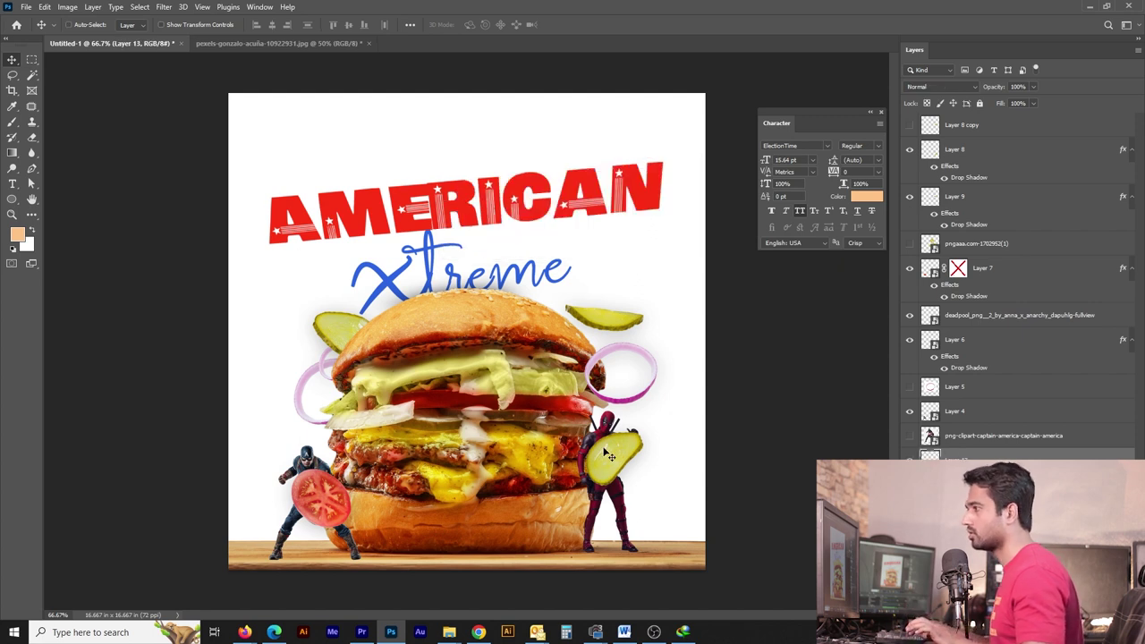
pyautogui.press('i')
pyautogui.click(553, 539)
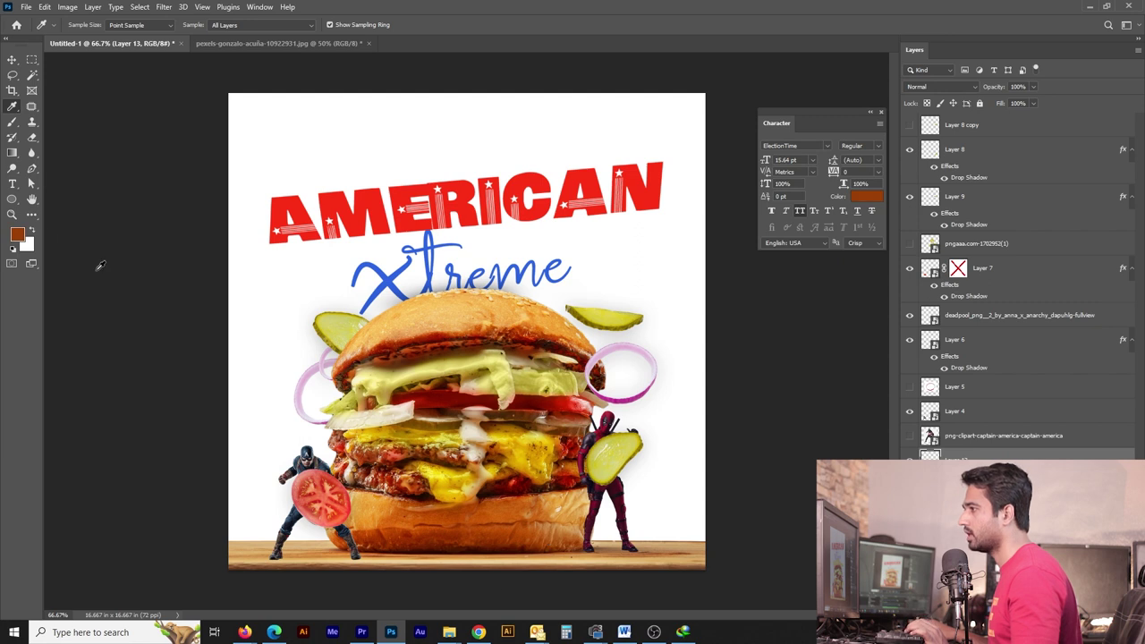
pyautogui.click(22, 237)
pyautogui.moveTo(816, 246); pyautogui.dragTo(826, 266)
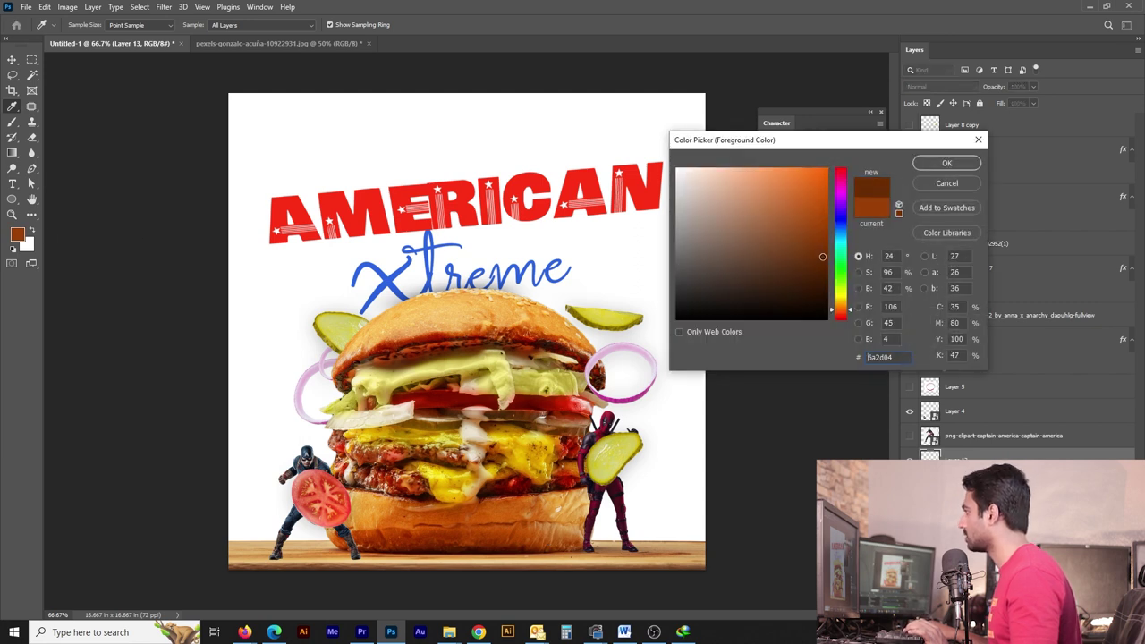
pyautogui.click(947, 166)
# Step: Paint a shadow along the bun beside Deadpool, stretch it taller, and set 10% opacity
pyautogui.press('b')
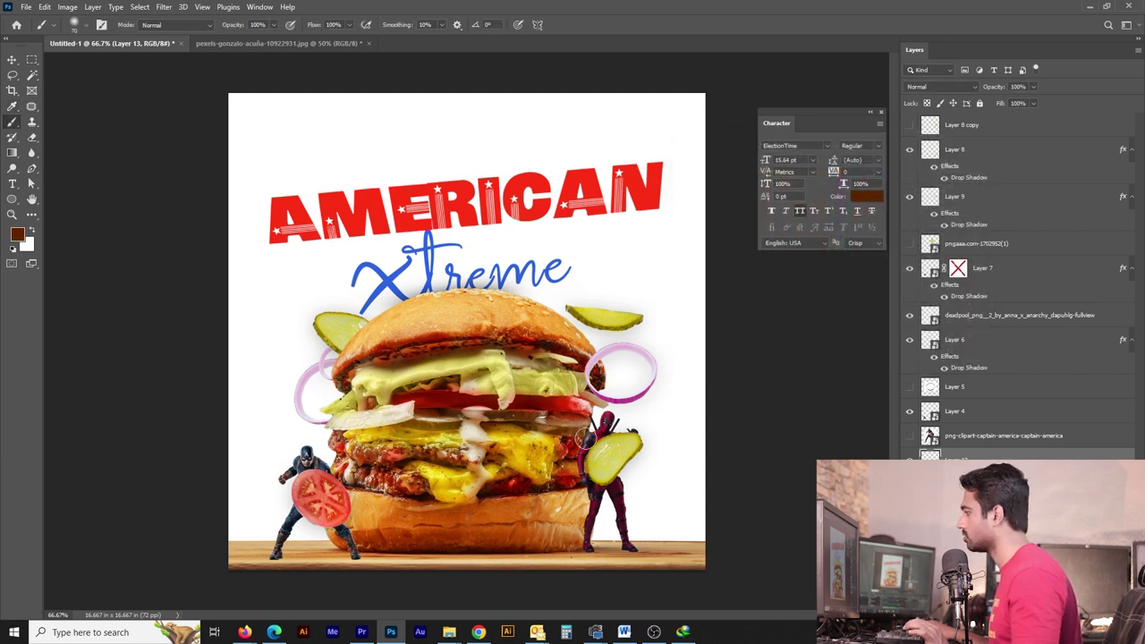
pyautogui.moveTo(583, 478); pyautogui.dragTo(583, 527)
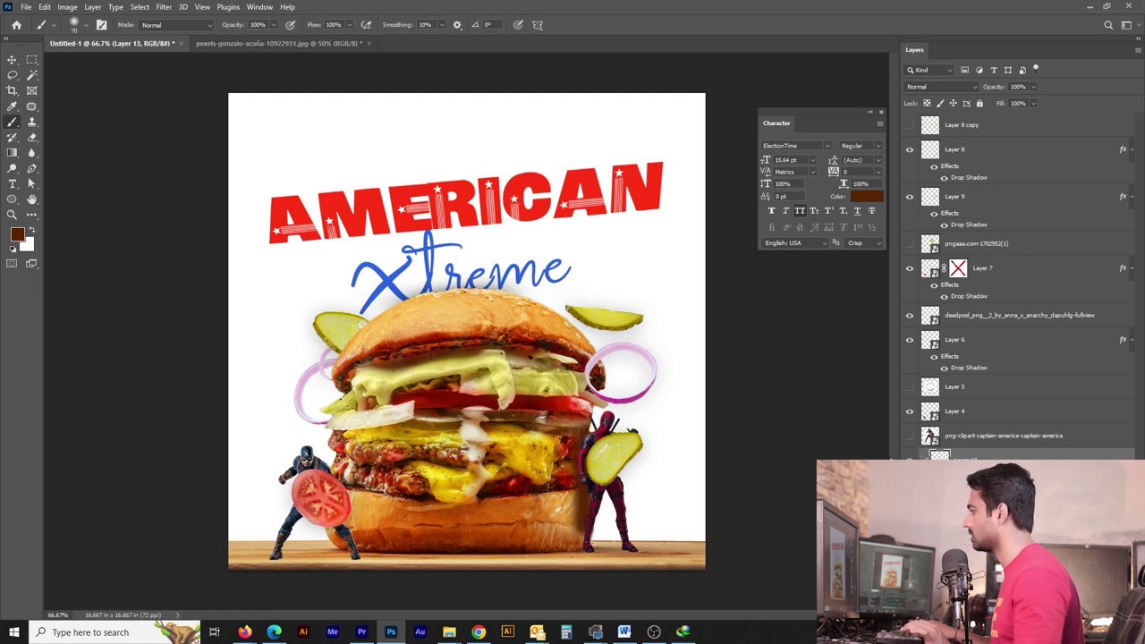
pyautogui.hotkey('ctrl', 't')
pyautogui.moveTo(584, 427); pyautogui.dragTo(591, 391)
pyautogui.press('Return')
pyautogui.press('v')
pyautogui.press('1')
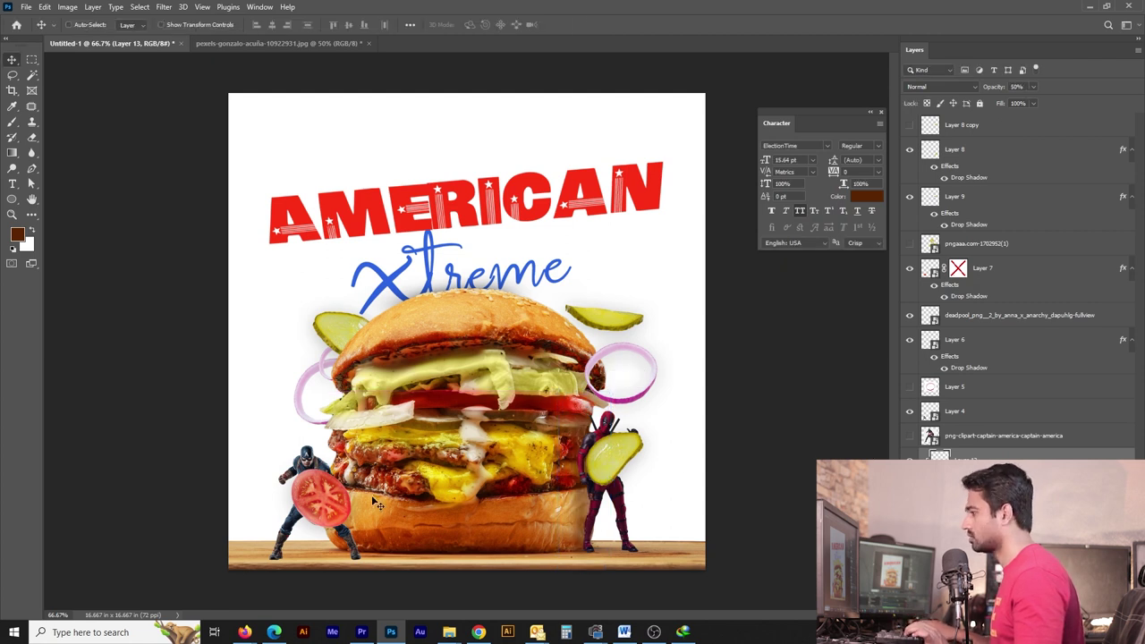
# Step: Erase the shadow off the left lettuce and onion
pyautogui.press('b')
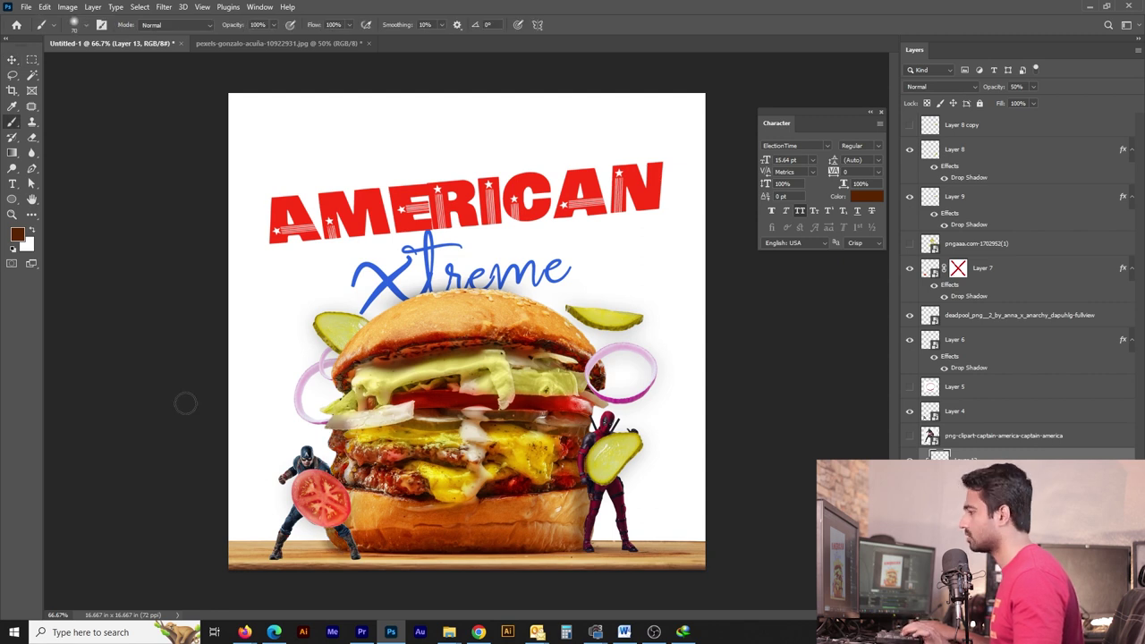
pyautogui.press('e')
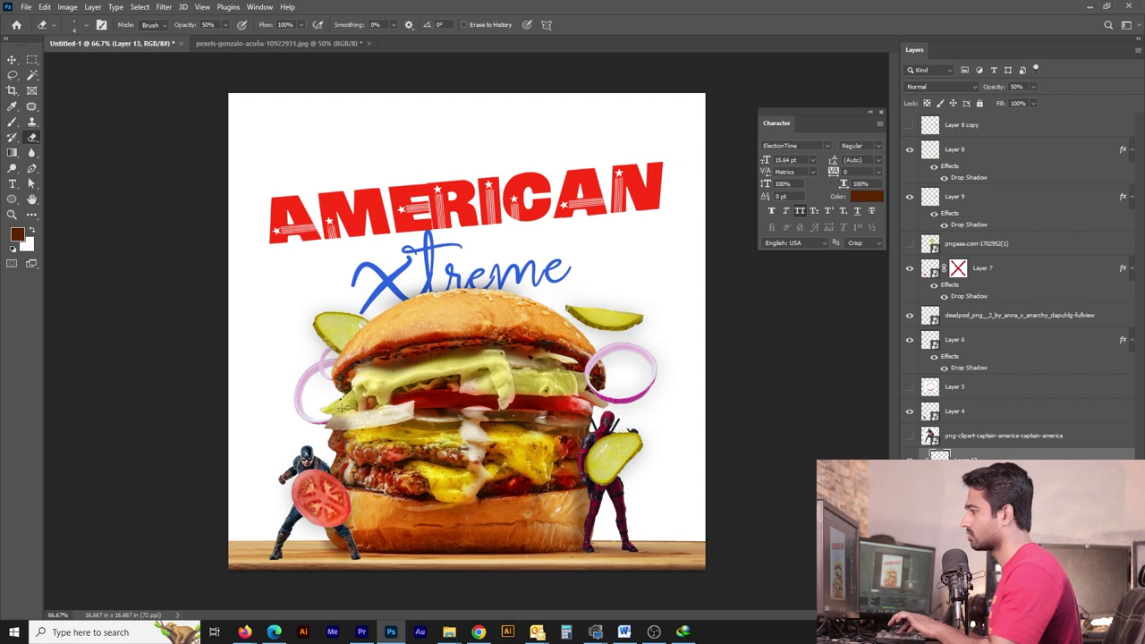
pyautogui.moveTo(349, 410); pyautogui.dragTo(380, 425)
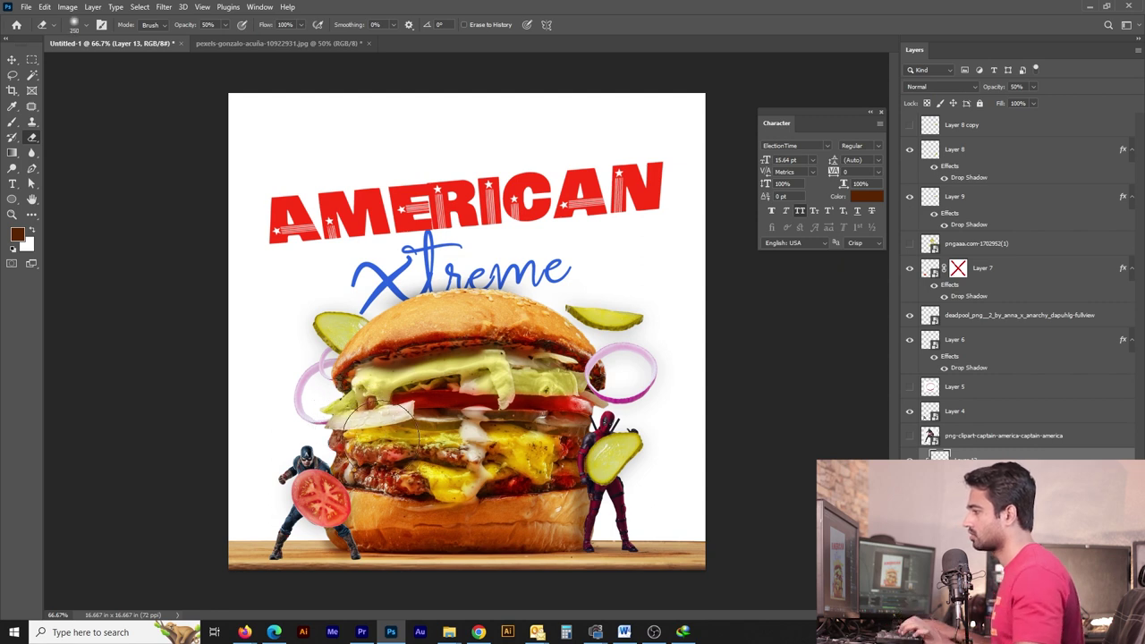
pyautogui.press('b')
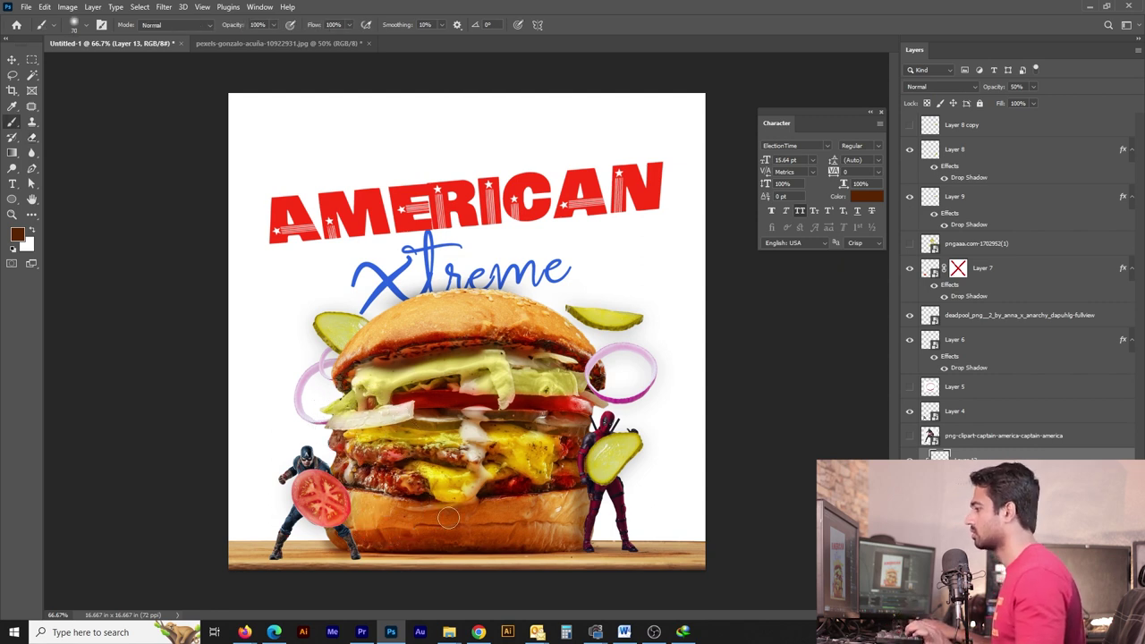
# Step: On new Layer 14, stretch a flat shadow along the wooden board and blend it as Multiply
pyautogui.press('v')
pyautogui.hotkey('ctrl', 'shift', 'n')
pyautogui.press('Return')
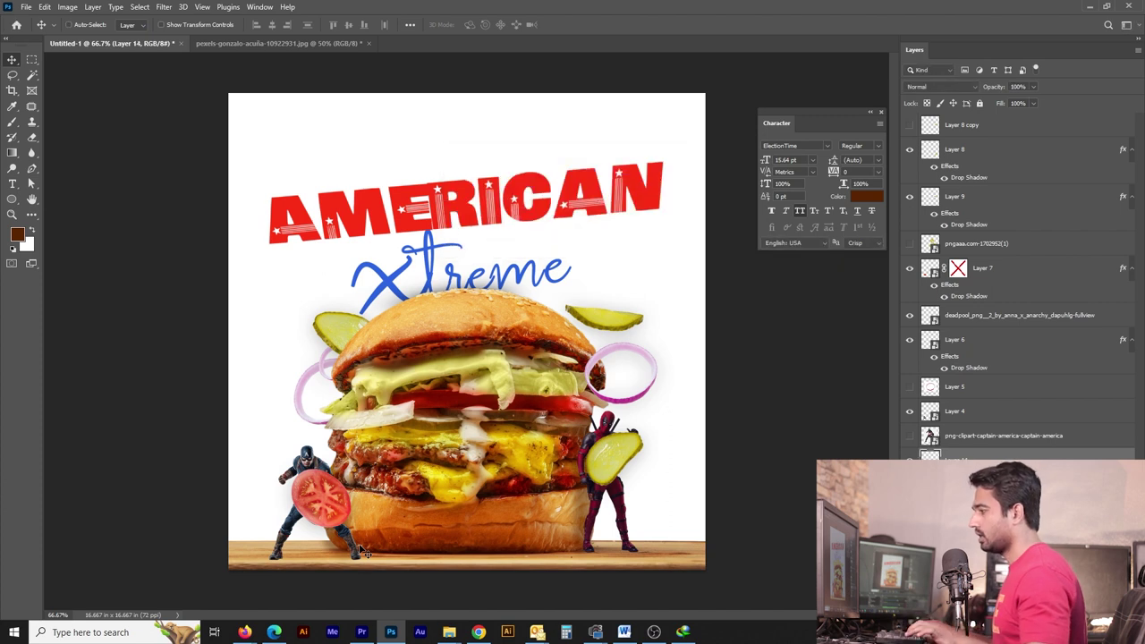
pyautogui.press('b')
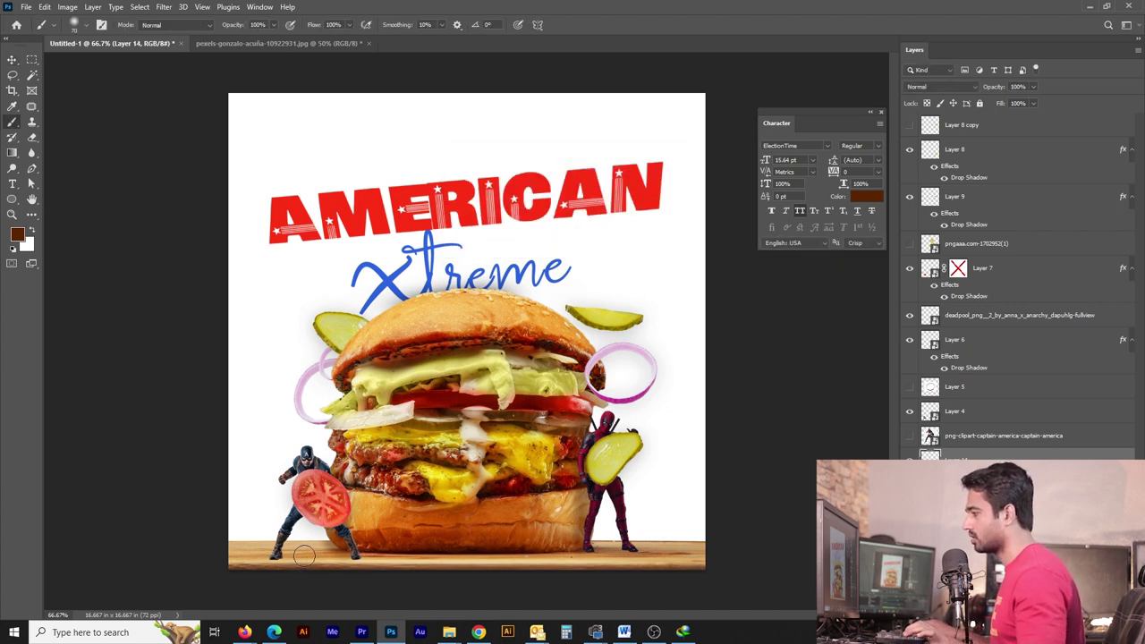
pyautogui.hotkey('ctrl', 't')
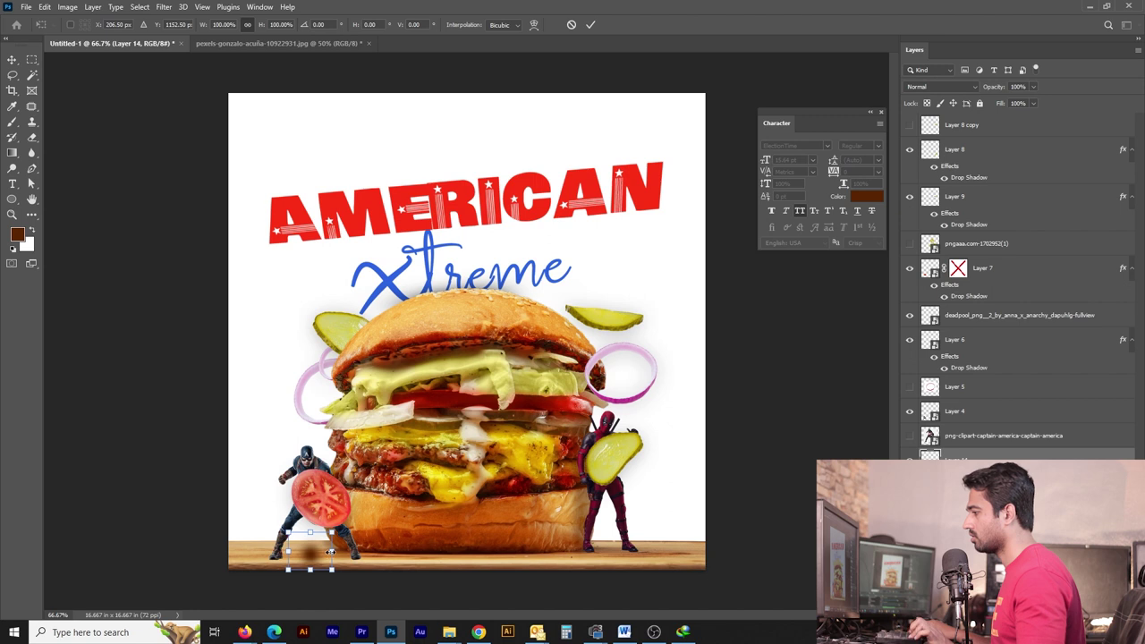
pyautogui.moveTo(330, 552); pyautogui.dragTo(484, 551)
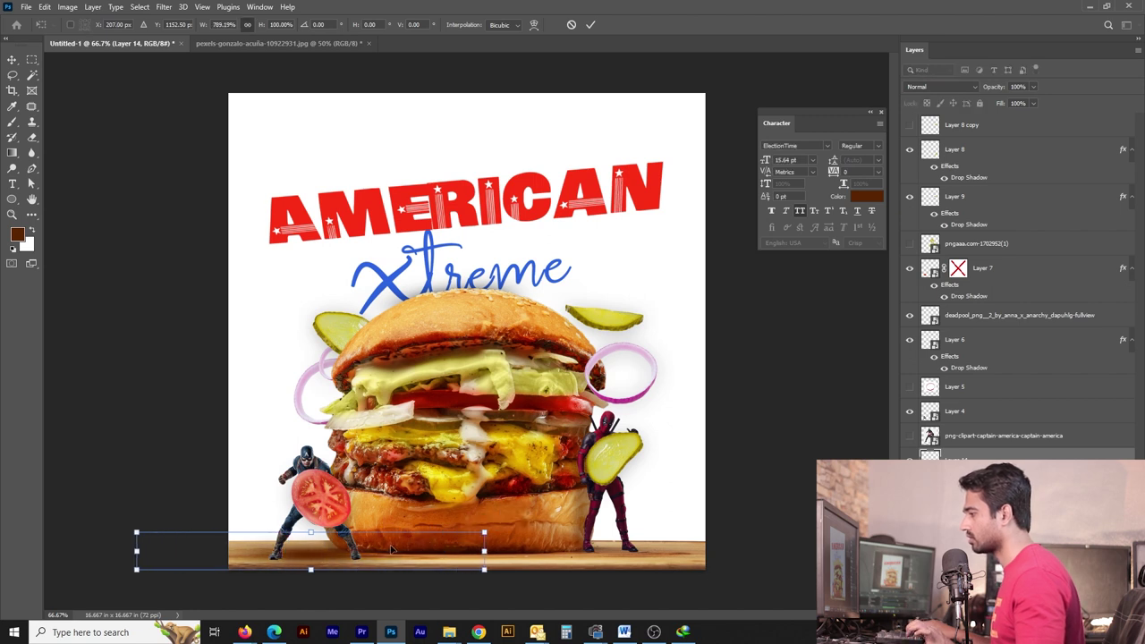
pyautogui.moveTo(310, 532); pyautogui.dragTo(312, 543)
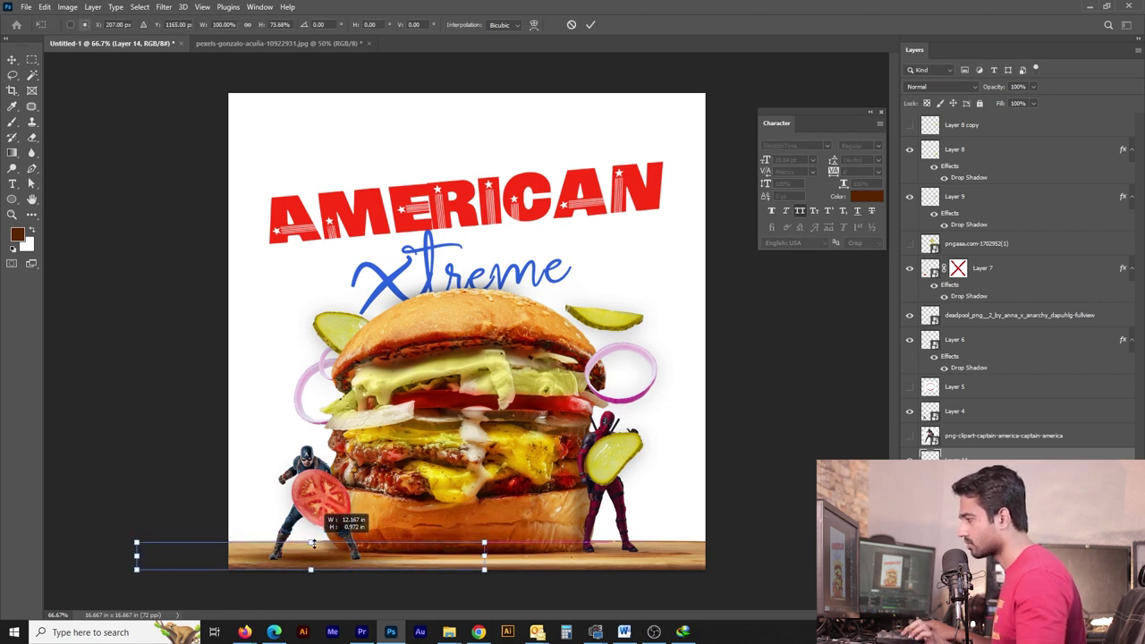
pyautogui.press('Return')
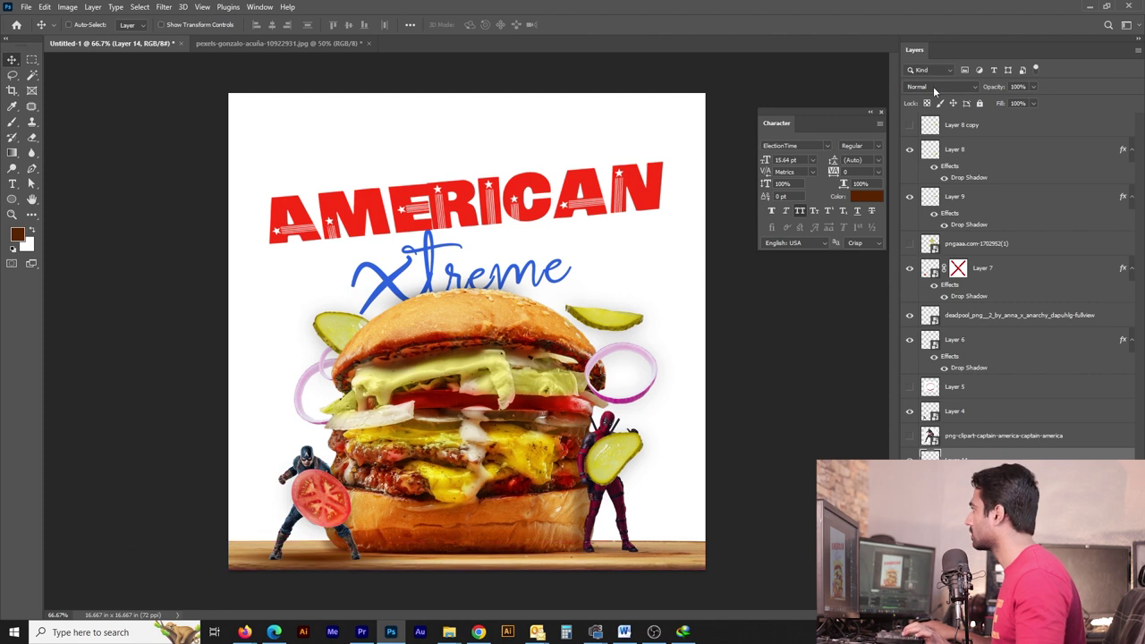
pyautogui.click(934, 88)
pyautogui.click(924, 134)
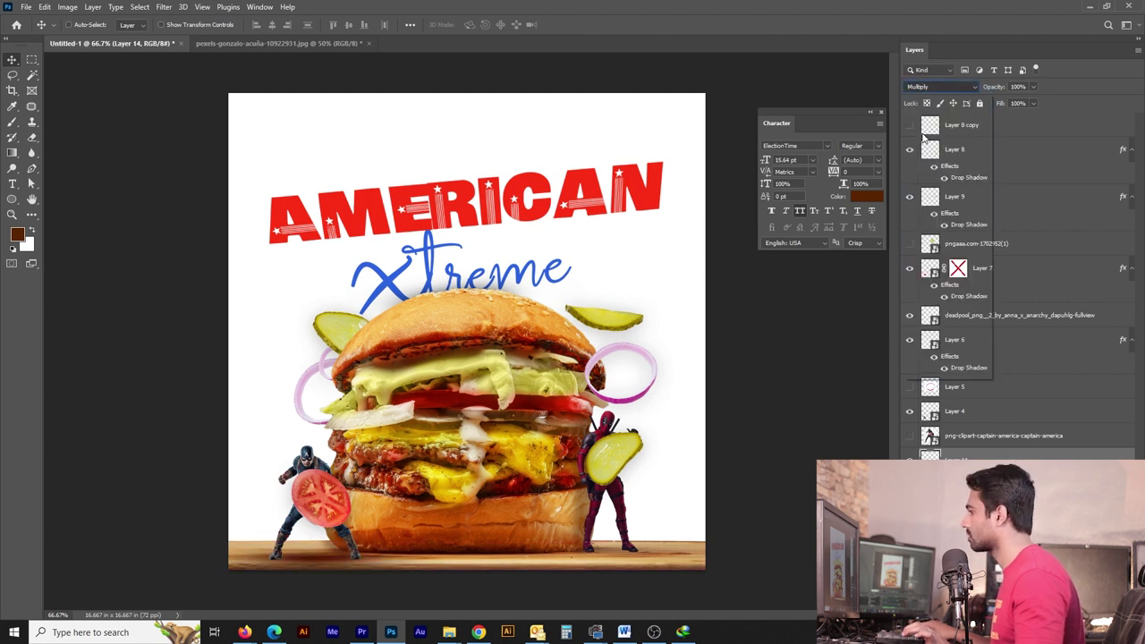
# Step: Try other blend modes such as Darken on the faint bun shadow layer
pyautogui.click(356, 471)
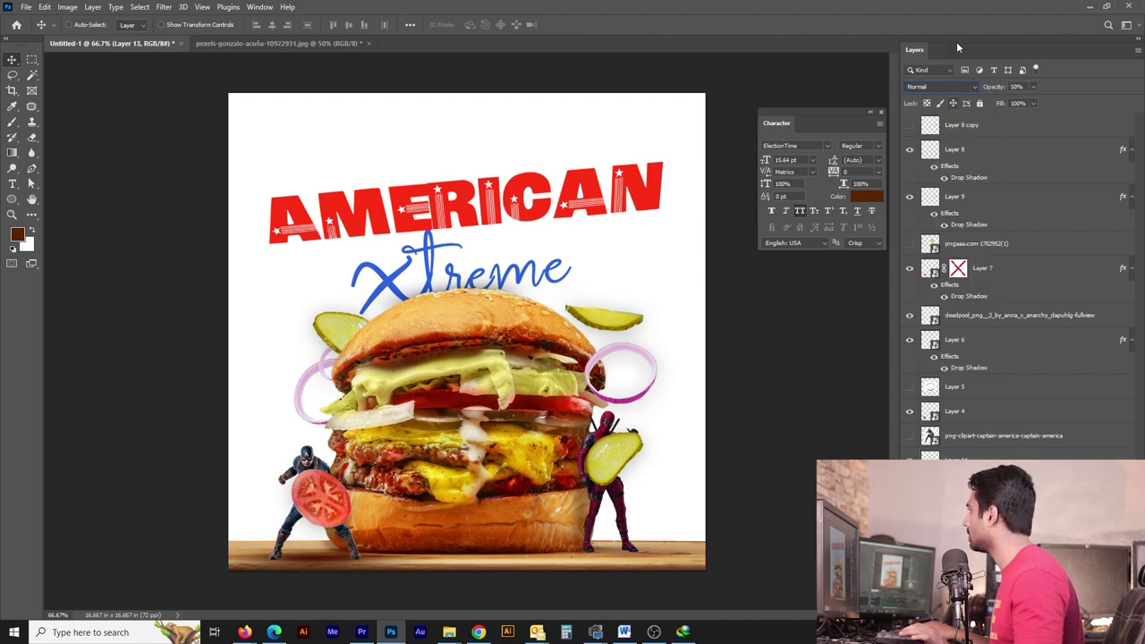
pyautogui.click(939, 87)
pyautogui.press('Up')
pyautogui.press('Up')
pyautogui.press('Up')
pyautogui.press('Down')
pyautogui.press('Down')
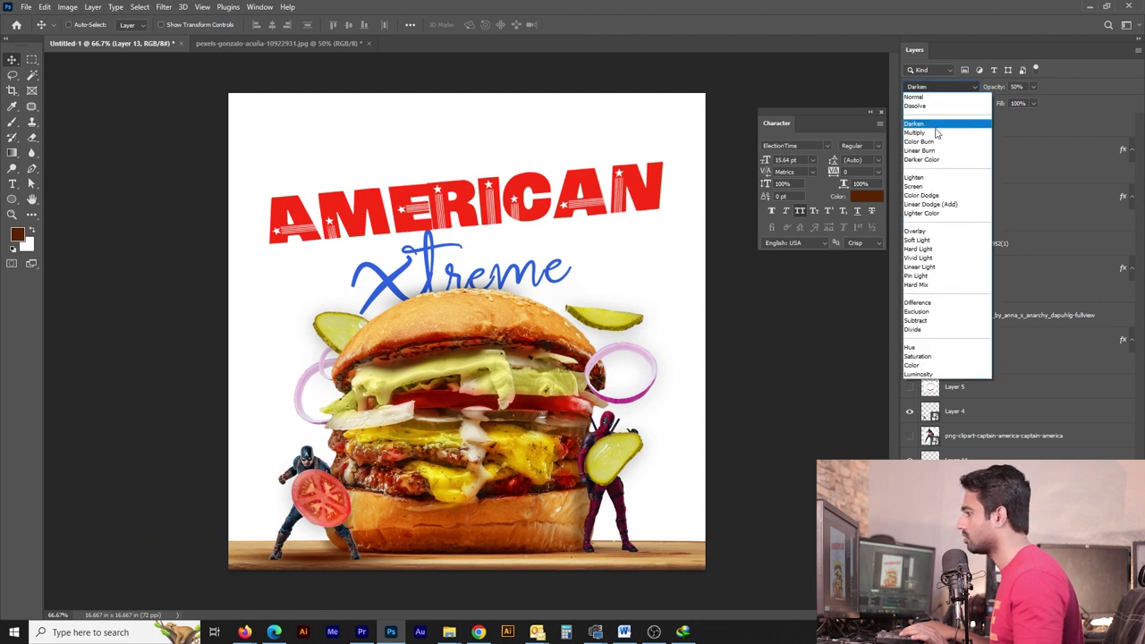
# Step: Narrow the board shadow from the right with Free Transform
pyautogui.click(937, 132)
pyautogui.click(326, 561)
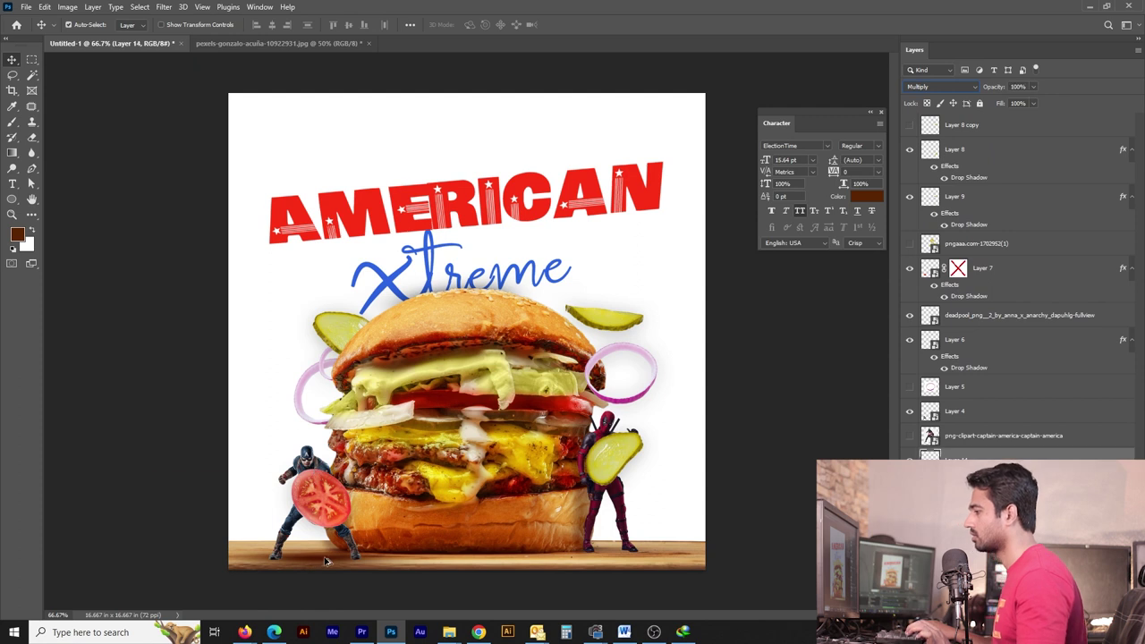
pyautogui.hotkey('ctrl', 't')
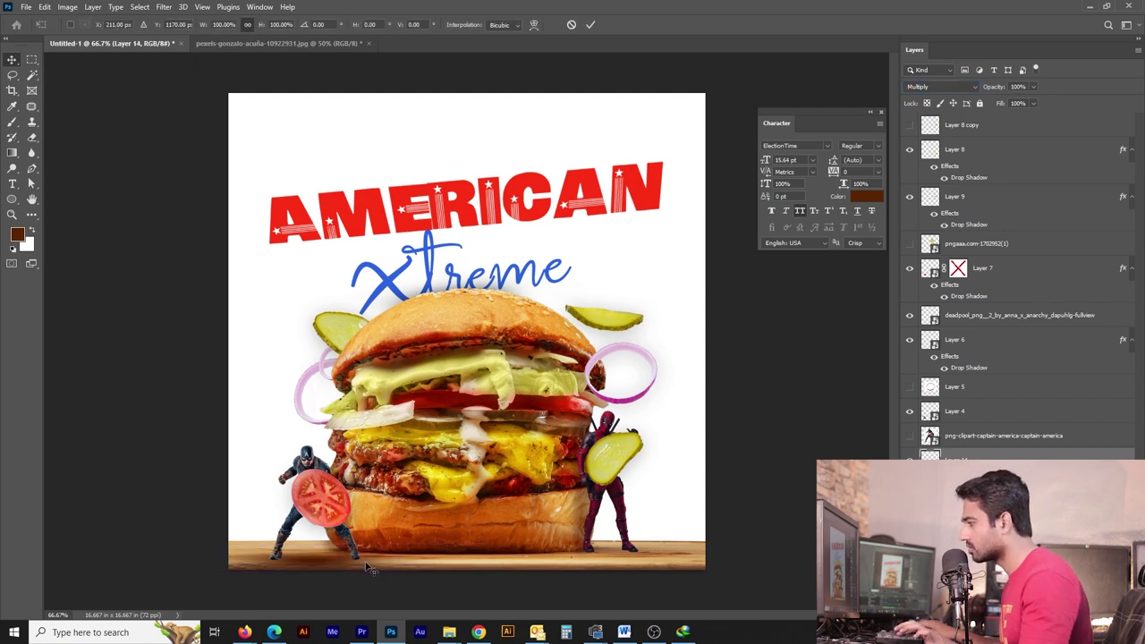
pyautogui.moveTo(486, 558); pyautogui.dragTo(463, 558)
pyautogui.press('Return')
# Step: Apply Levels to brighten Captain America, then apply Levels to Deadpool
pyautogui.click(435, 492)
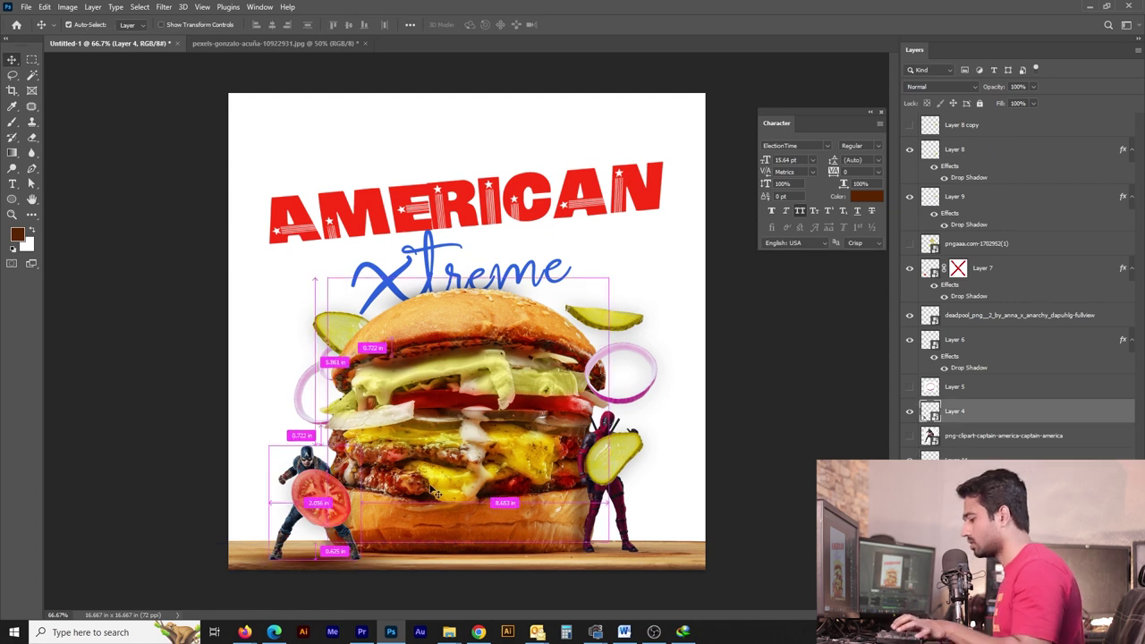
pyautogui.hotkey('ctrl', 'l')
pyautogui.moveTo(606, 257); pyautogui.dragTo(523, 255)
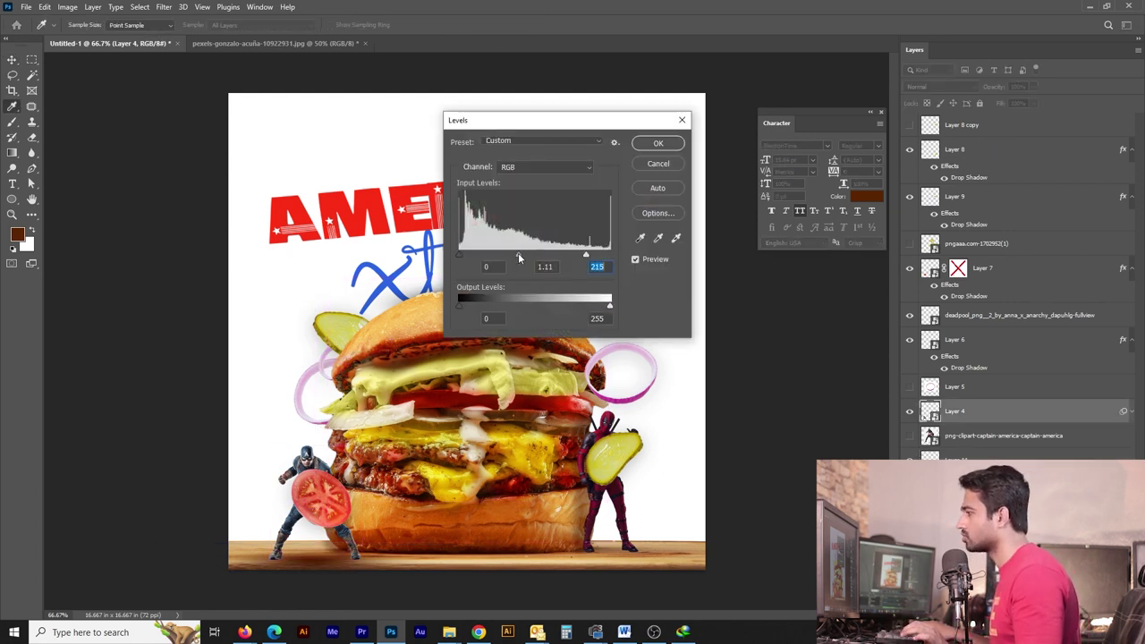
pyautogui.click(658, 143)
pyautogui.click(611, 427)
pyautogui.hotkey('ctrl', 'l')
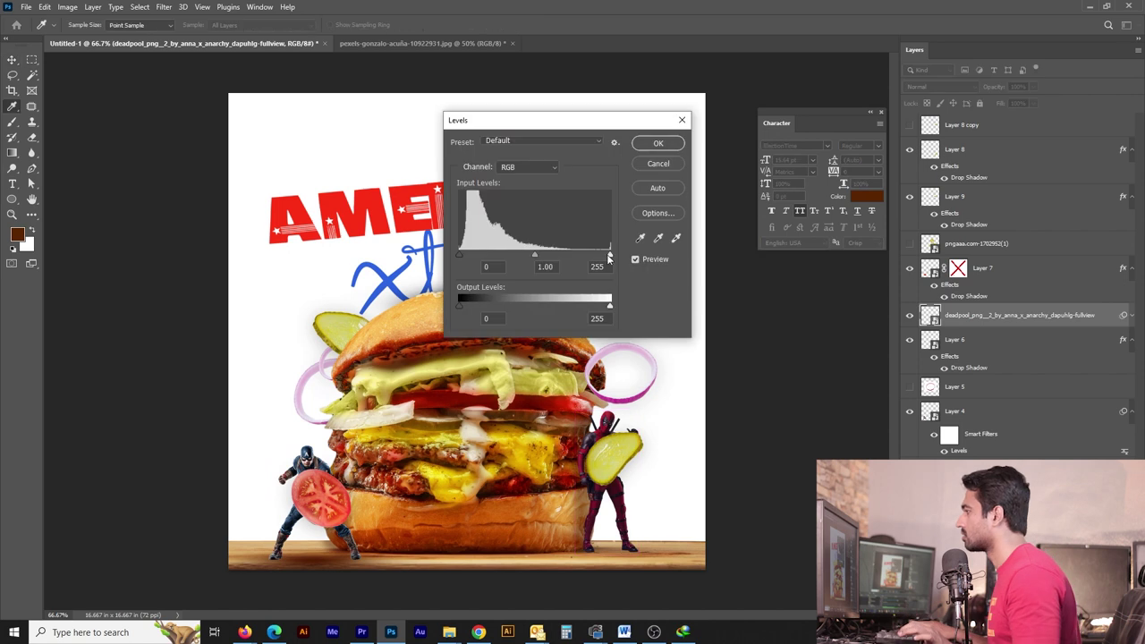
pyautogui.press('Return')
# Step: Duplicate the board shadow, narrow the copy, and move it under Captain America's feet
pyautogui.keyDown('ctrl'); pyautogui.click(651, 553); pyautogui.keyUp('ctrl')
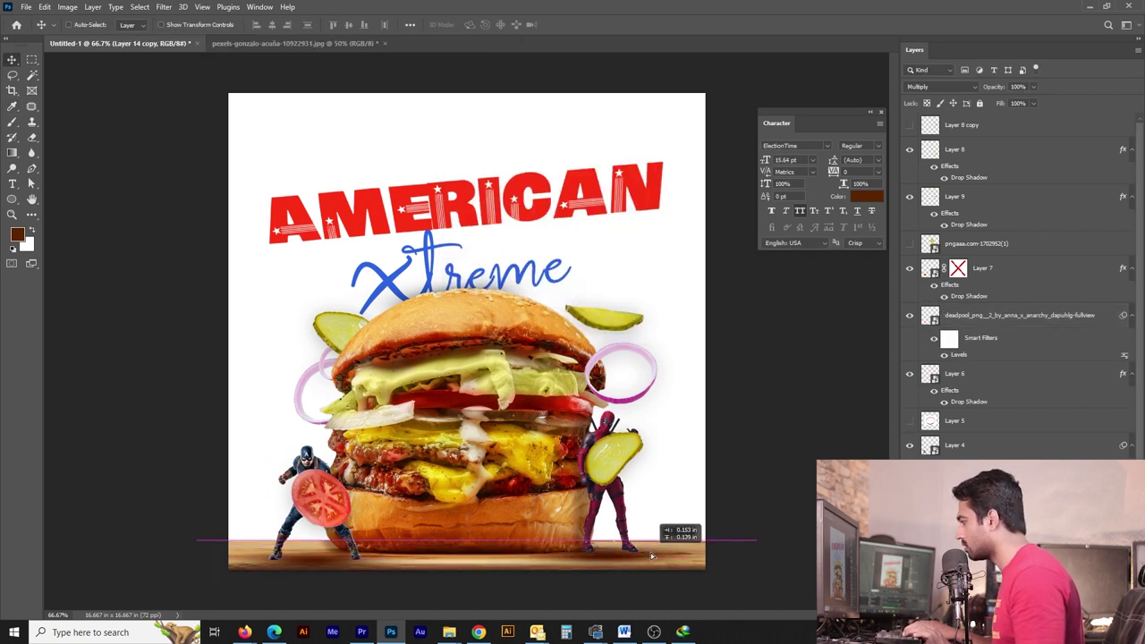
pyautogui.hotkey('ctrl', 'j')
pyautogui.hotkey('ctrl', 't')
pyautogui.moveTo(511, 555); pyautogui.dragTo(355, 553)
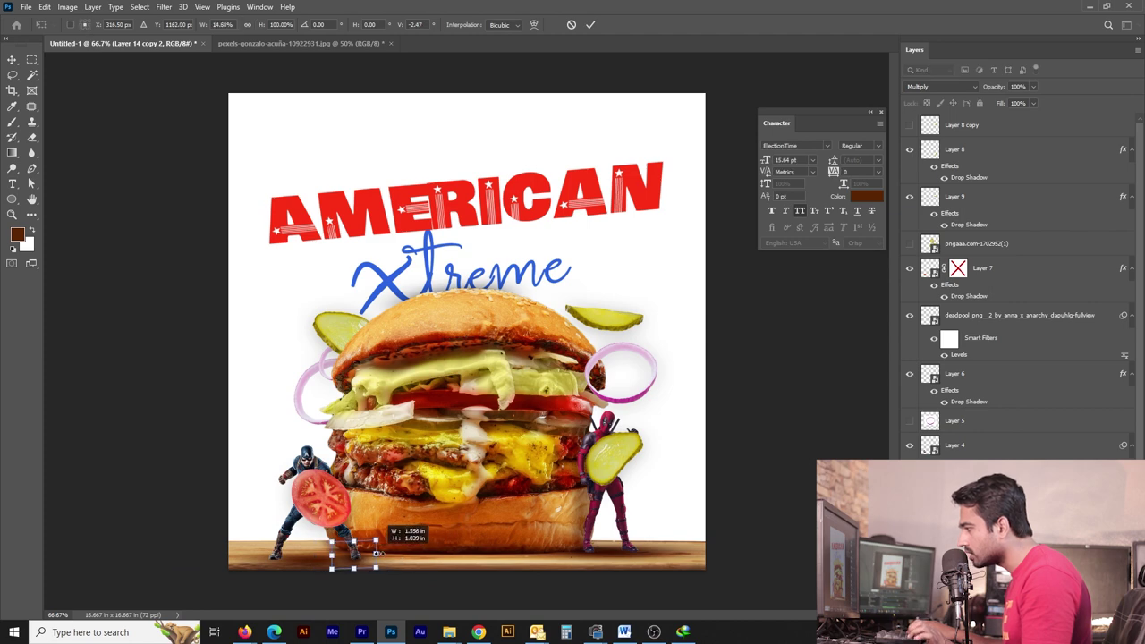
pyautogui.press('Return')
pyautogui.scroll(3, 355, 545)
pyautogui.scroll(-2, 355, 535)
pyautogui.moveTo(389, 537); pyautogui.dragTo(258, 538)
pyautogui.scroll(5, 258, 537)
# Step: Select Captain America's outline, refine it in Select and Mask, and mask the tomato over his leg
pyautogui.keyDown('ctrl'); pyautogui.click(394, 412); pyautogui.keyUp('ctrl')
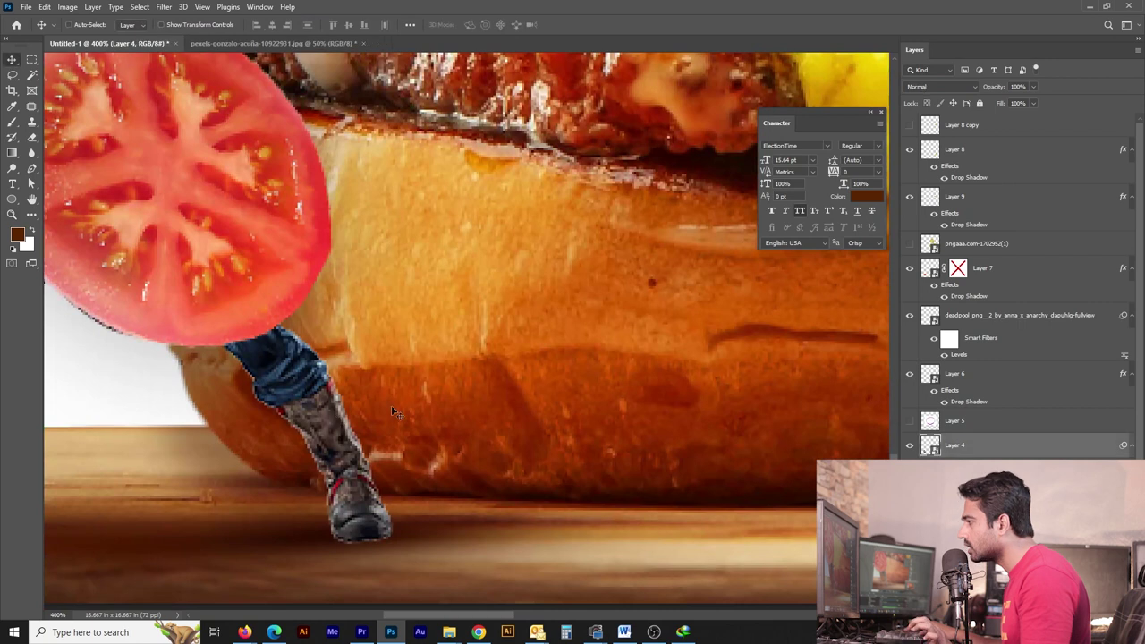
pyautogui.keyDown('ctrl'); pyautogui.click(929, 449); pyautogui.keyUp('ctrl')
pyautogui.press('m')
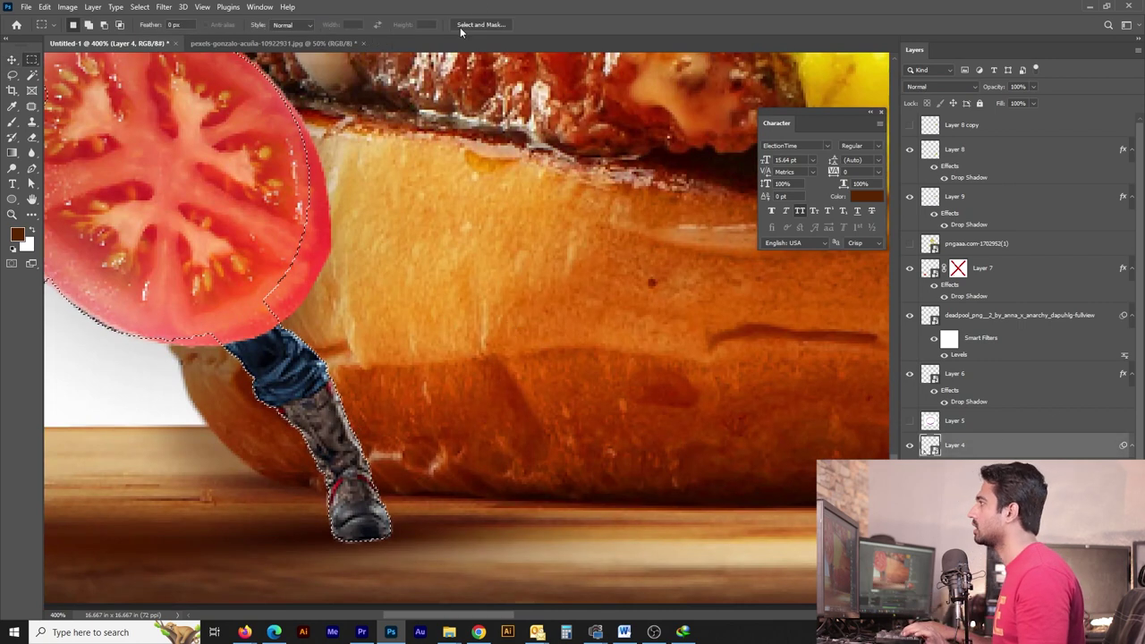
pyautogui.hotkey('ctrl', 'alt', 'r')
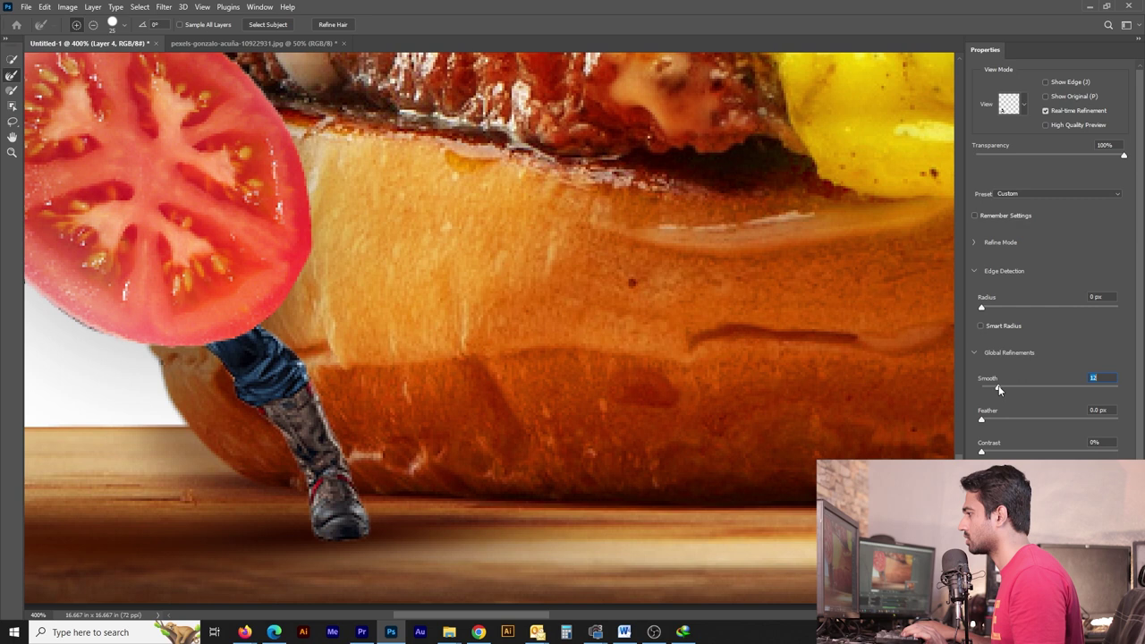
pyautogui.press('Return')
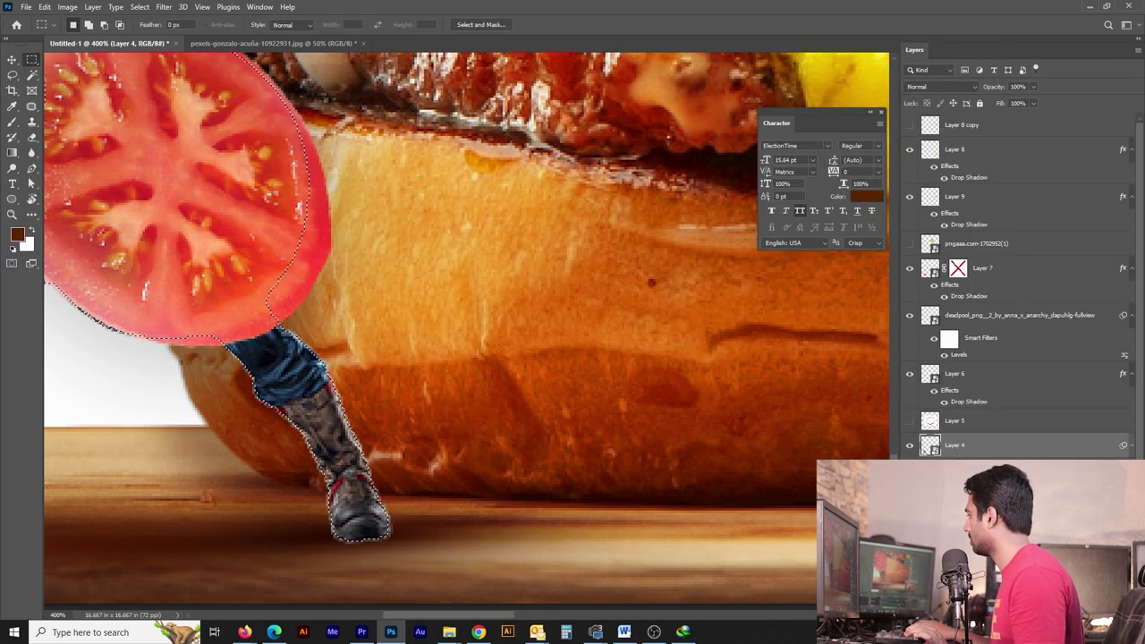
pyautogui.click(1051, 606)
# Step: Shift the shadow piece to the left
pyautogui.press('v')
pyautogui.scroll(-5, 453, 458)
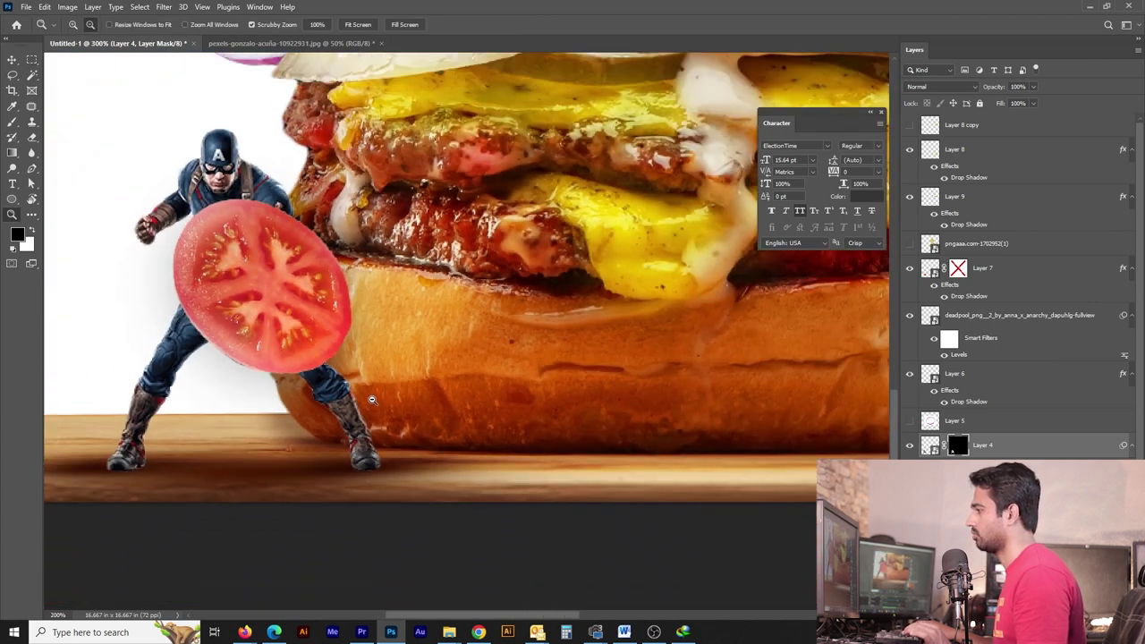
pyautogui.moveTo(387, 435); pyautogui.dragTo(304, 439)
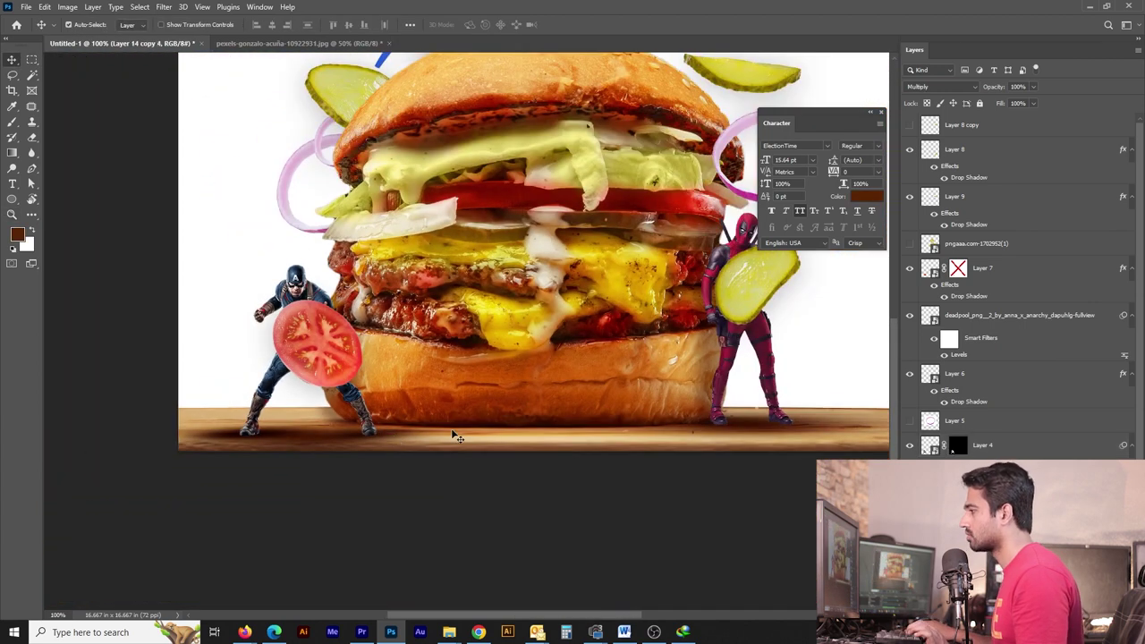
pyautogui.hotkey('ctrl', 't')
pyautogui.press('Return')
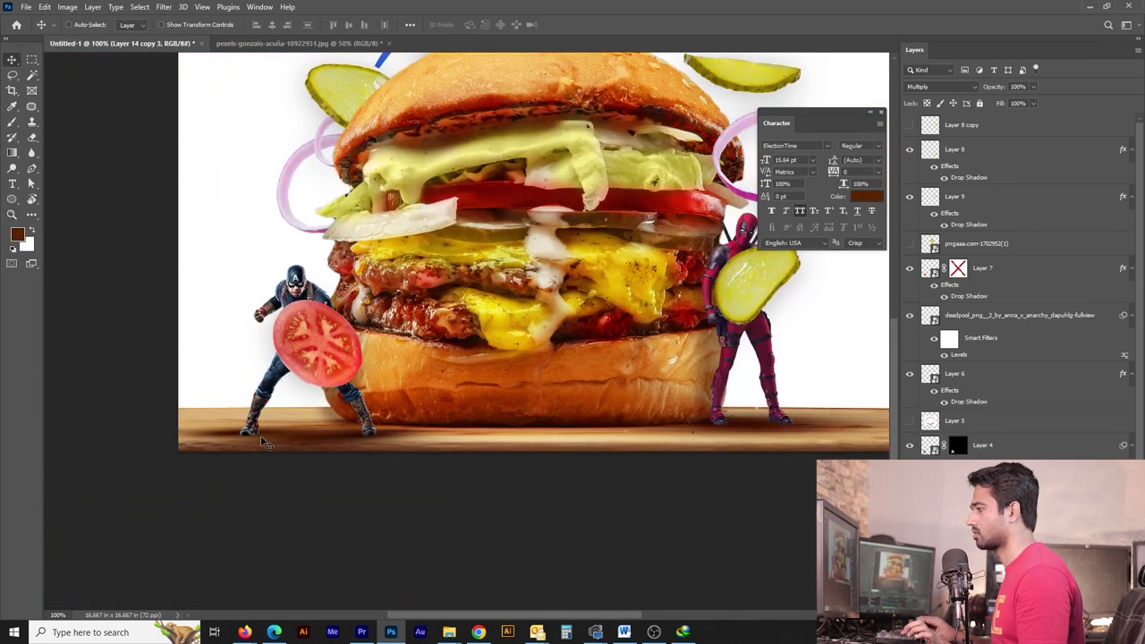
# Step: Zoom out to 50% and lower the AMERICAN Xtreme title group slightly
pyautogui.press('z')
pyautogui.keyDown('alt'); pyautogui.click(533, 243); pyautogui.keyUp('alt')
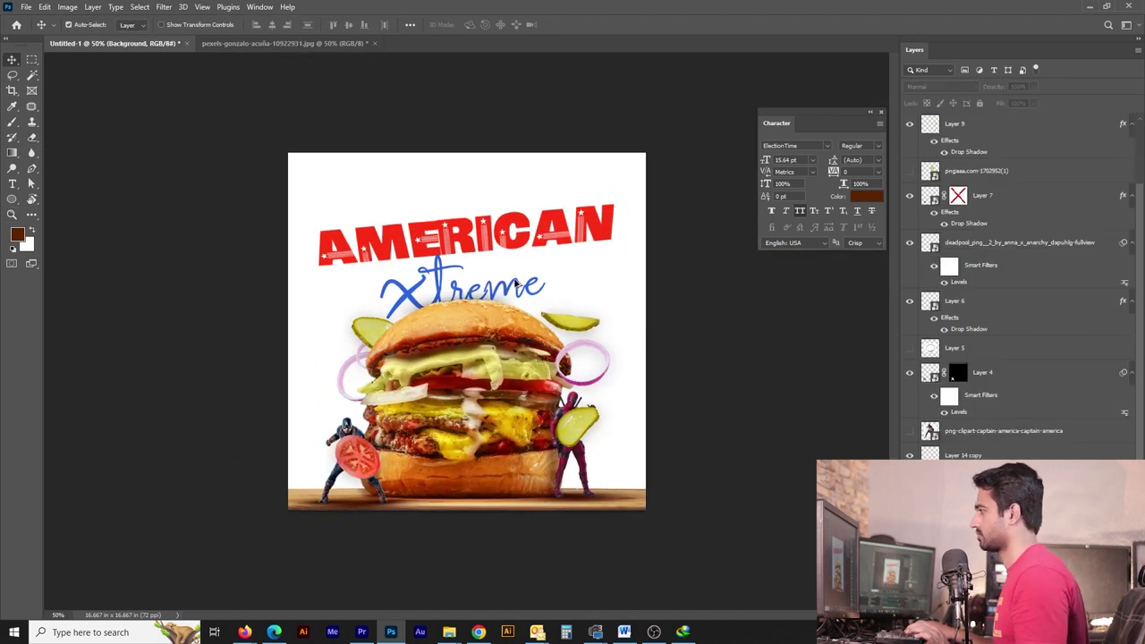
pyautogui.press('v')
pyautogui.click(557, 206)
pyautogui.click(557, 235)
pyautogui.moveTo(557, 204); pyautogui.dragTo(556, 231)
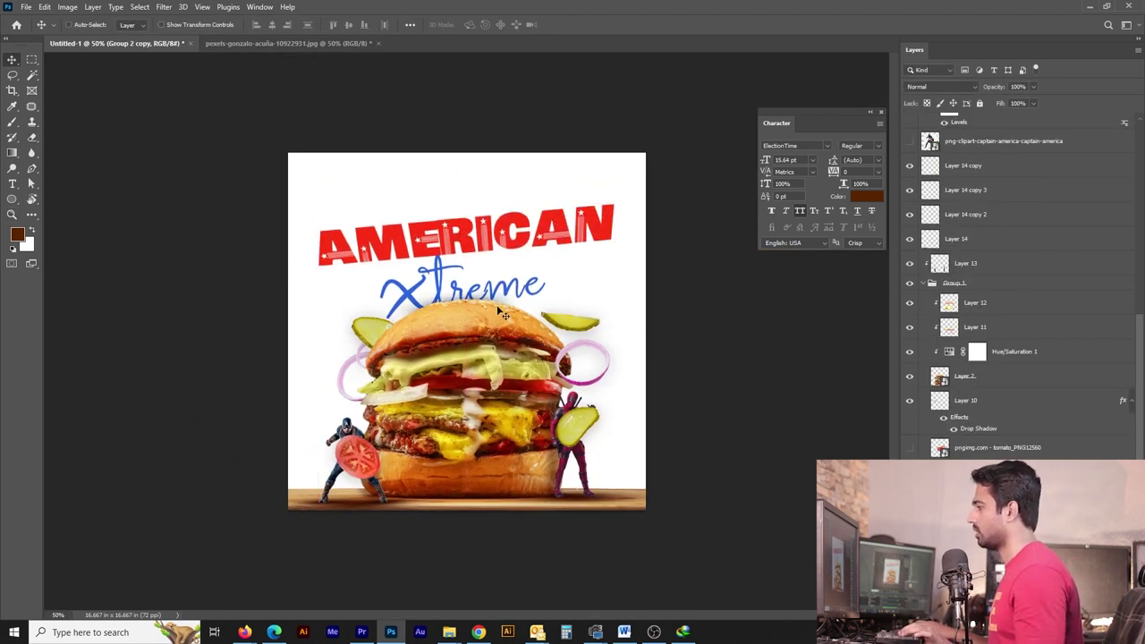
# Step: Copy the ingredients line from the Word notes document
pyautogui.click(624, 632)
pyautogui.moveTo(133, 214); pyautogui.dragTo(345, 221)
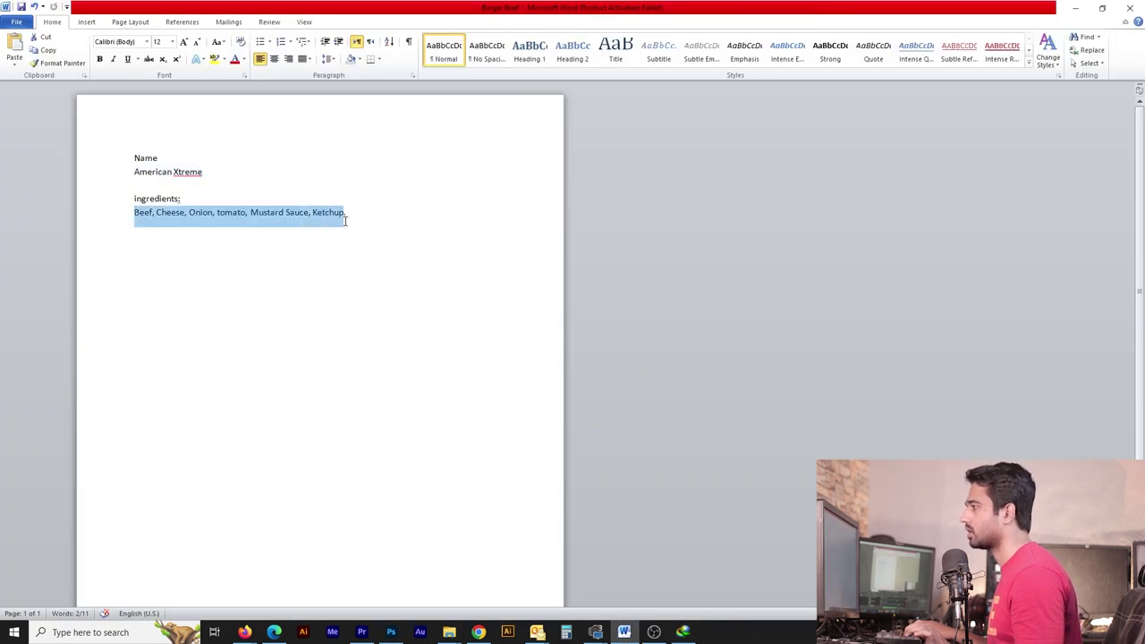
pyautogui.hotkey('alt', 'Tab')
# Step: Paste the copied ingredients line as a new text layer near the top
pyautogui.press('t')
pyautogui.click(380, 189)
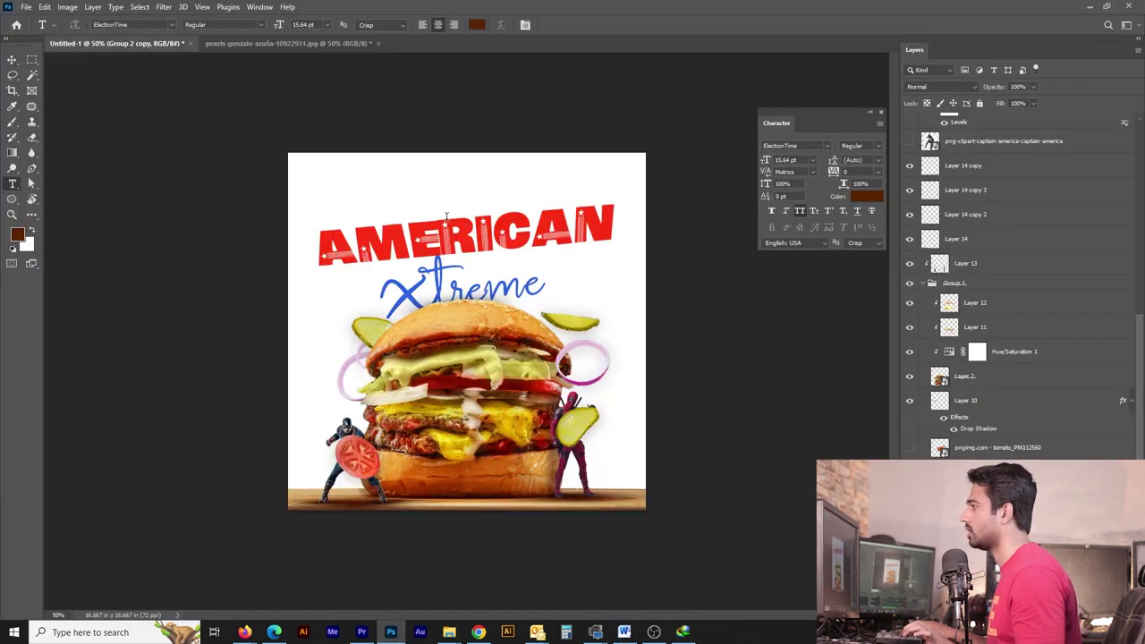
pyautogui.hotkey('ctrl', 'v')
pyautogui.hotkey('ctrl', 'Return')
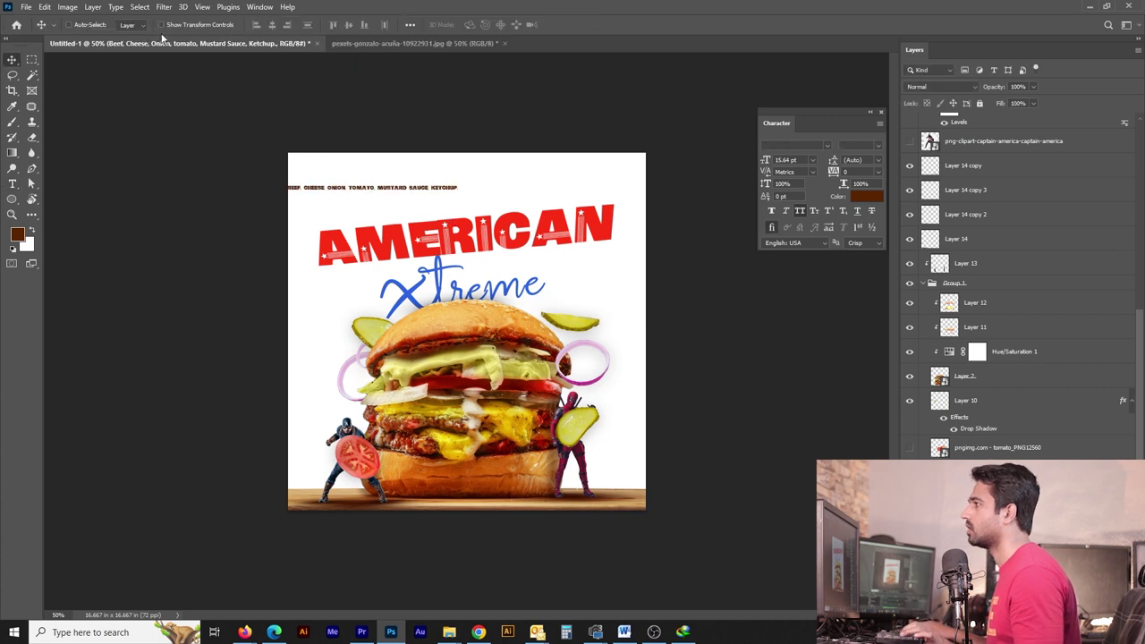
# Step: Set the ingredients text to Montserrat SemiBold and position it beside Xtreme
pyautogui.click(261, 6)
pyautogui.click(816, 108)
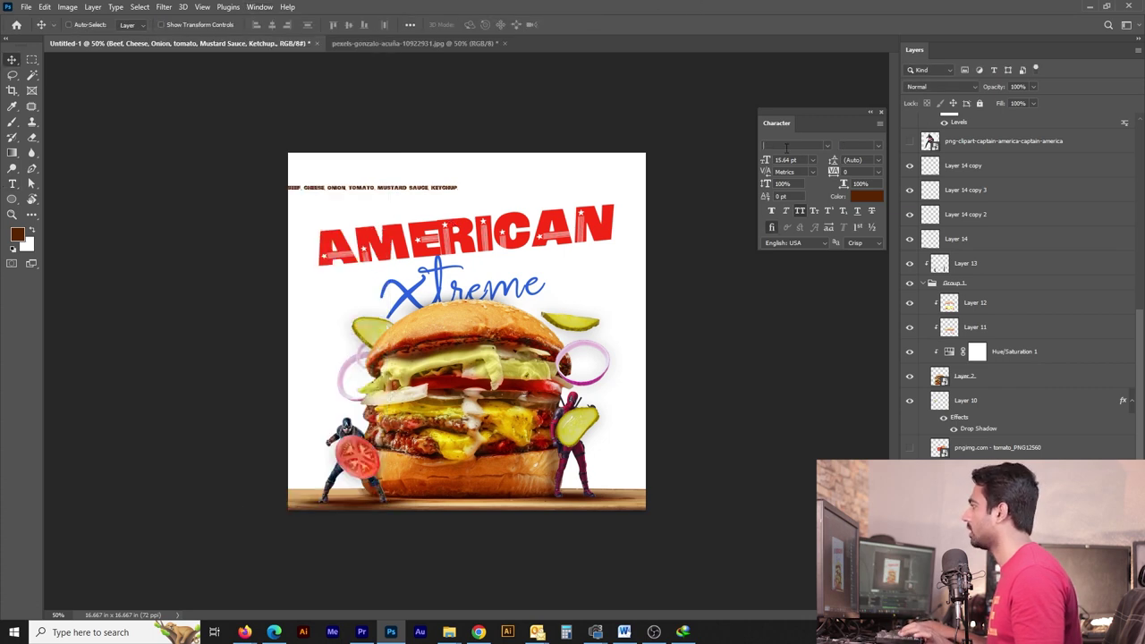
pyautogui.click(786, 146)
pyautogui.click(796, 376)
pyautogui.moveTo(466, 201); pyautogui.dragTo(483, 199)
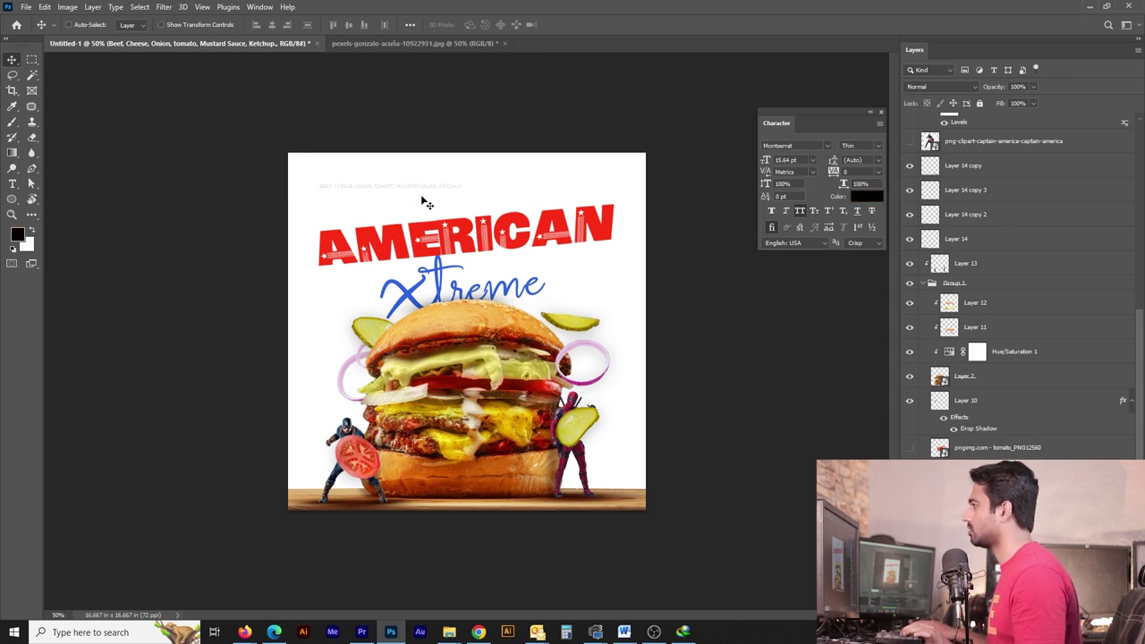
pyautogui.click(877, 146)
pyautogui.click(858, 184)
pyautogui.moveTo(417, 202)
pyautogui.mouseDown()
pyautogui.moveTo(444, 201)
pyautogui.moveTo(592, 265)
pyautogui.moveTo(384, 191)
pyautogui.mouseUp()
# Step: Add an 'Ingredients' heading line to the text block and commit it
pyautogui.press('t')
pyautogui.click(391, 179)
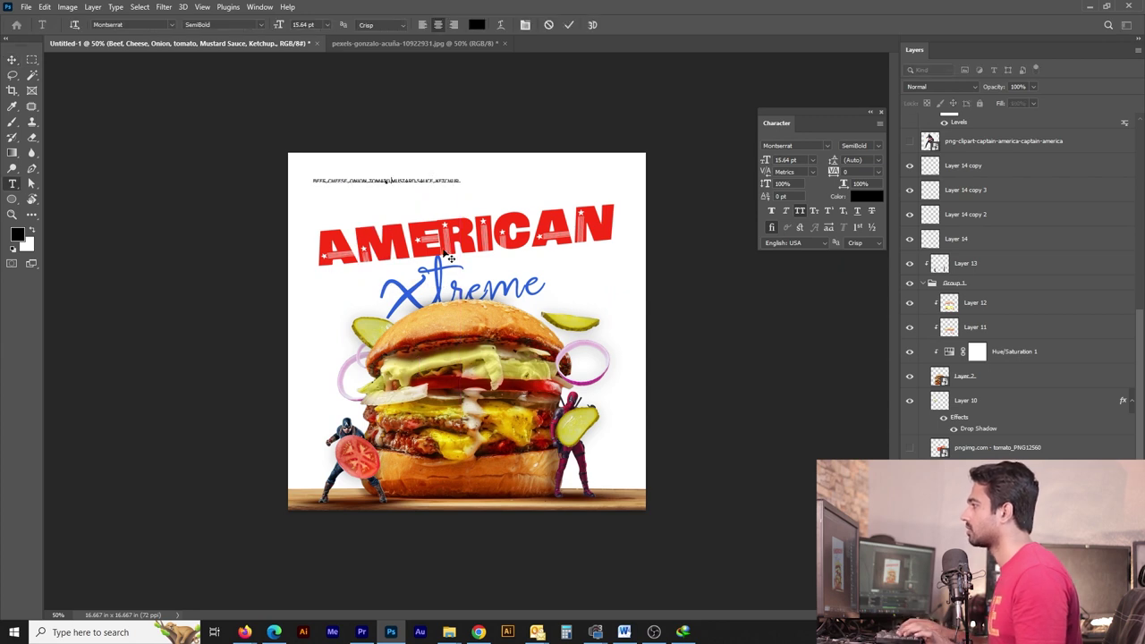
pyautogui.hotkey('ctrl', 'Return')
pyautogui.moveTo(302, 285); pyautogui.dragTo(372, 304)
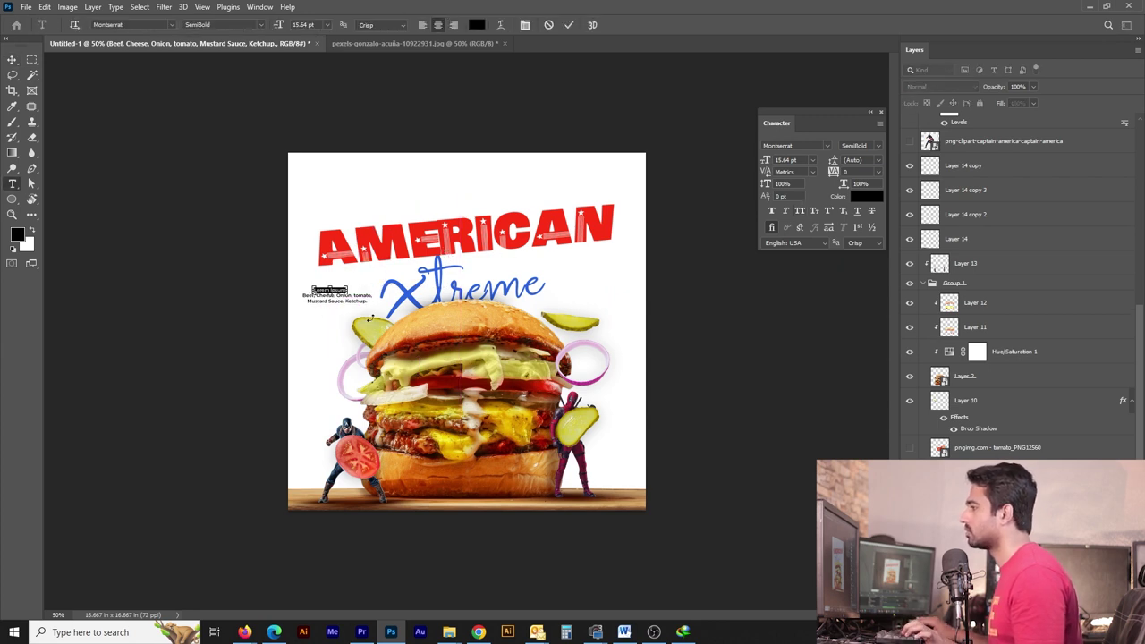
pyautogui.write('Ingredients')
pyautogui.hotkey('ctrl', 'Return')
pyautogui.press('v')
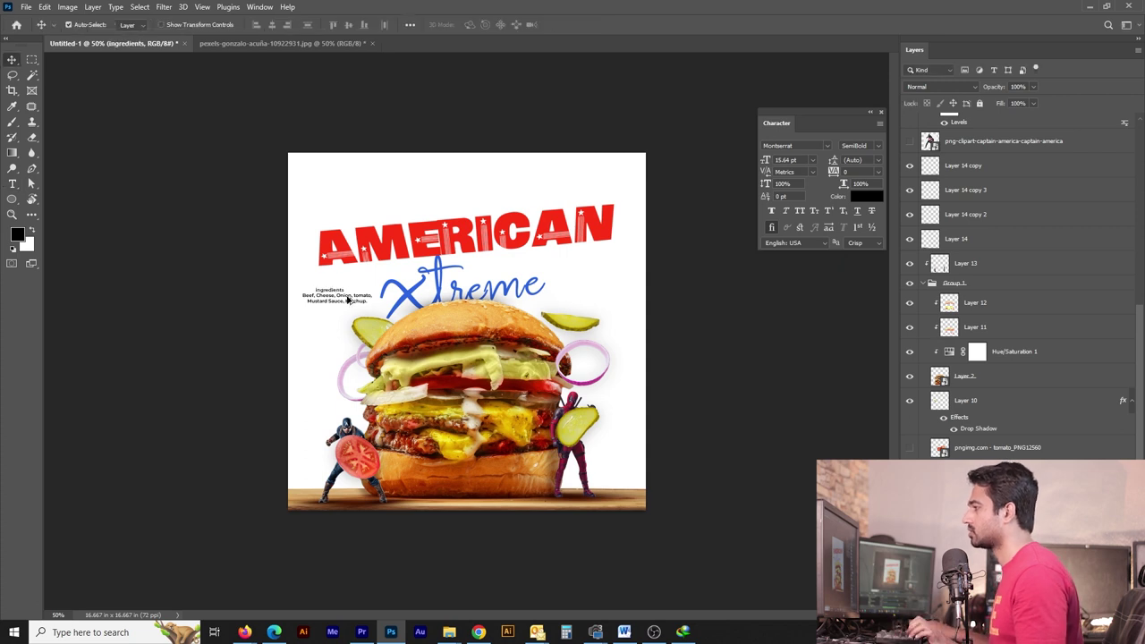
# Step: Make the heading all caps and move the ingredients block under the right end of AMERICAN
pyautogui.click(800, 212)
pyautogui.moveTo(451, 138)
pyautogui.mouseDown()
pyautogui.moveTo(602, 216)
pyautogui.moveTo(400, 199)
pyautogui.moveTo(597, 266)
pyautogui.mouseUp()
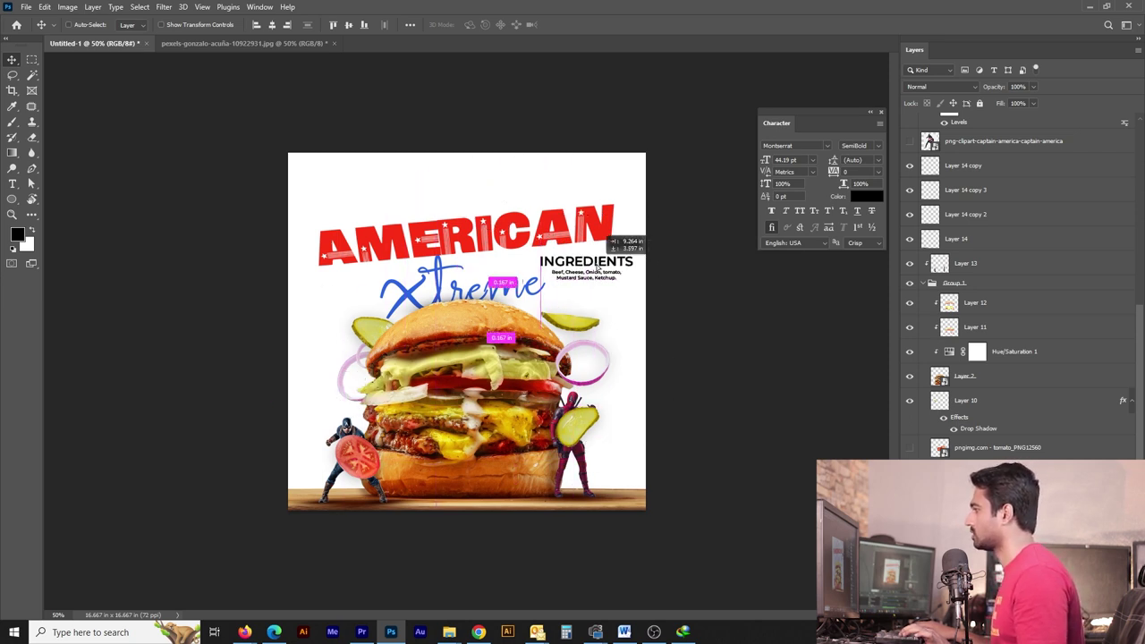
pyautogui.hotkey('ctrl', 't')
pyautogui.moveTo(637, 269)
pyautogui.mouseDown()
pyautogui.moveTo(632, 258)
pyautogui.moveTo(626, 273)
pyautogui.mouseUp()
pyautogui.press('Return')
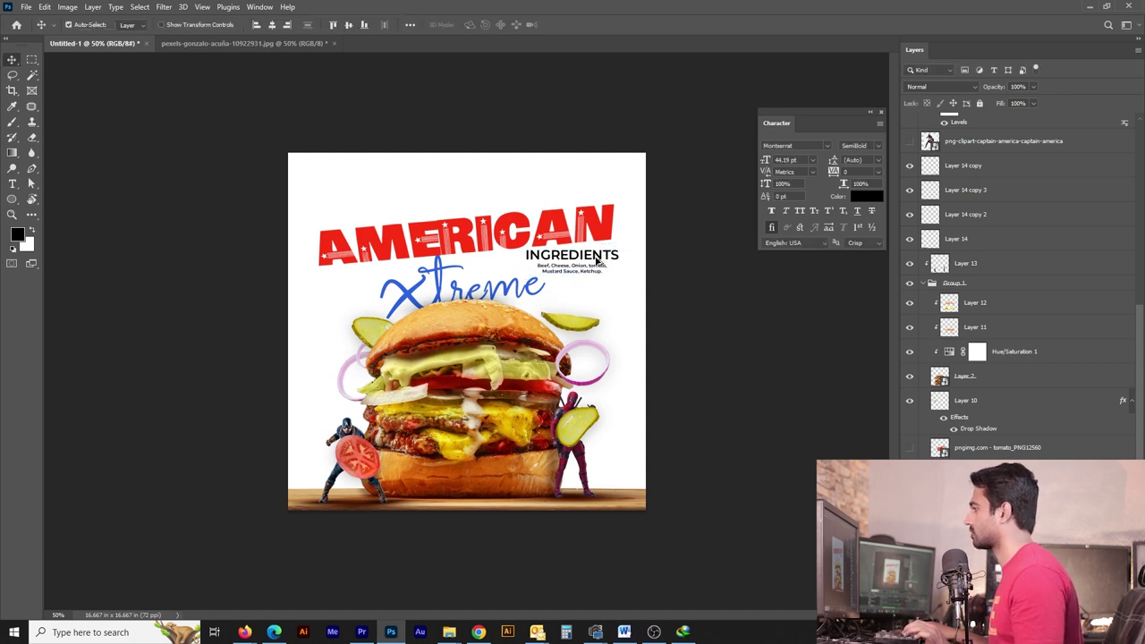
# Step: Try rotating the ingredients block about -5°, then undo it to keep the block level
pyautogui.hotkey('ctrl', 't')
pyautogui.moveTo(634, 273)
pyautogui.mouseDown()
pyautogui.moveTo(600, 301)
pyautogui.moveTo(383, 294)
pyautogui.mouseUp()
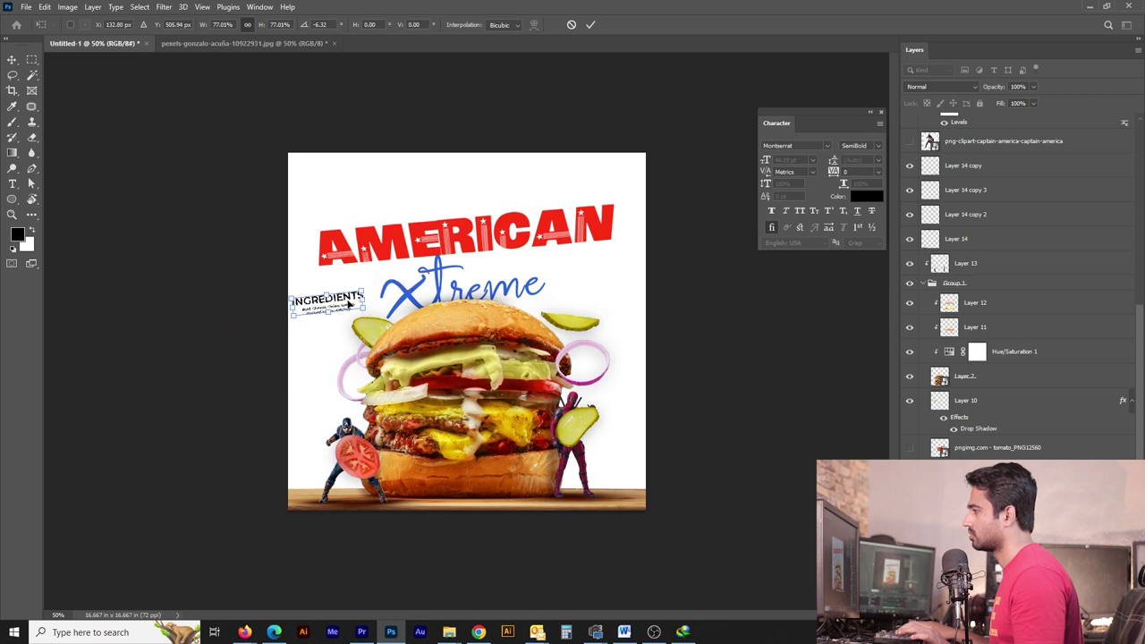
pyautogui.press('Return')
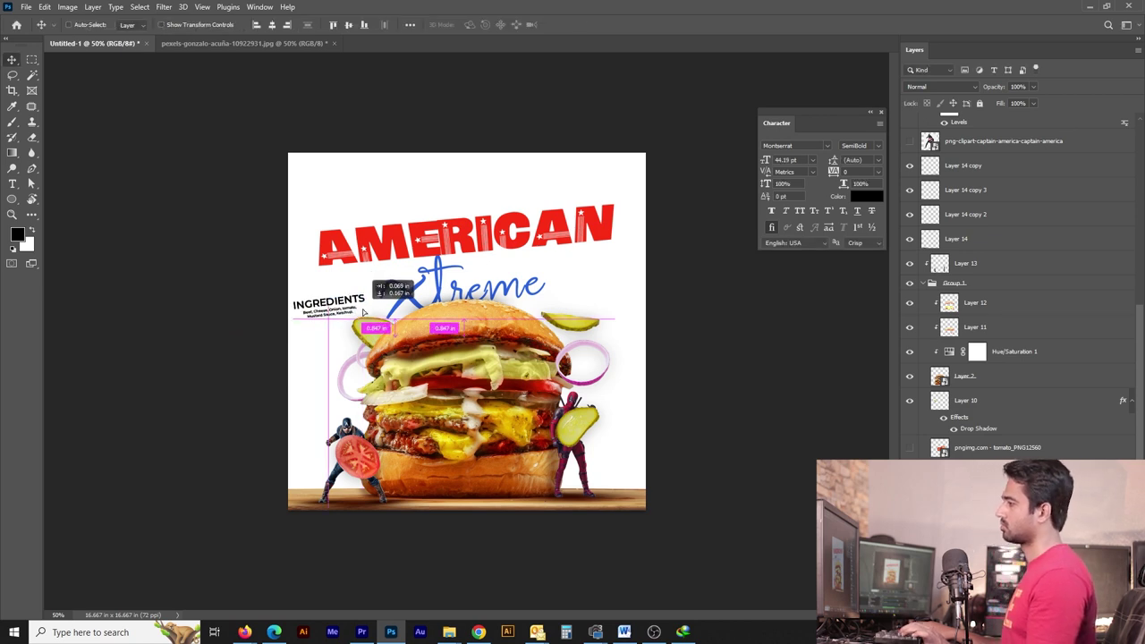
pyautogui.hotkey('ctrl', 'z')
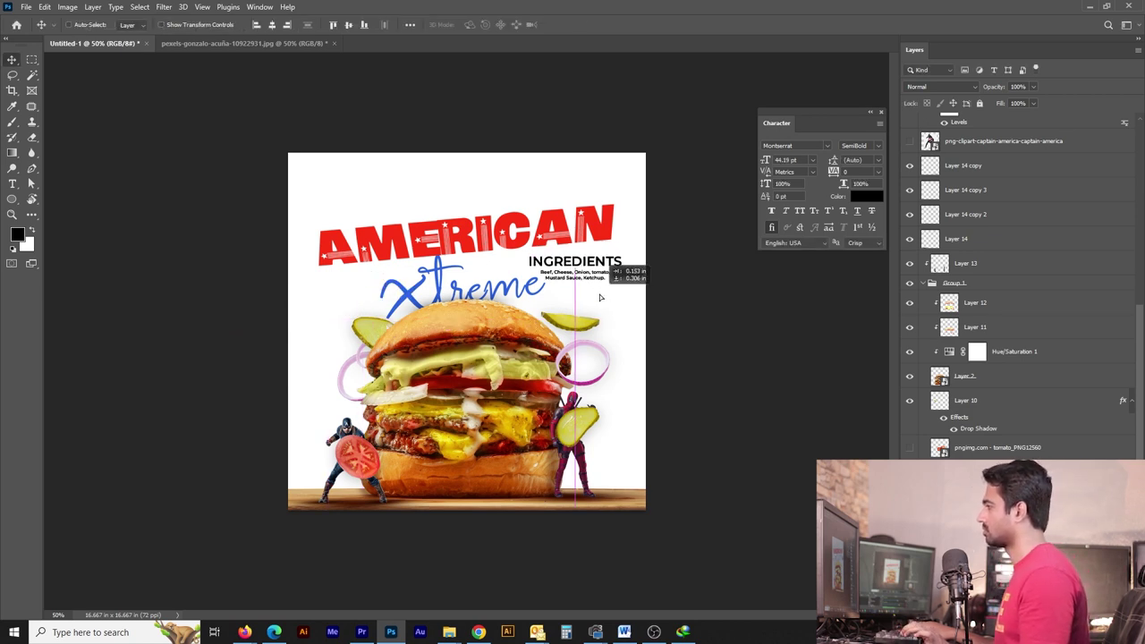
pyautogui.rightClick(16, 200)
# Step: Draw a rounded rectangle behind the ingredients text, filled with the title's red
pyautogui.click(62, 210)
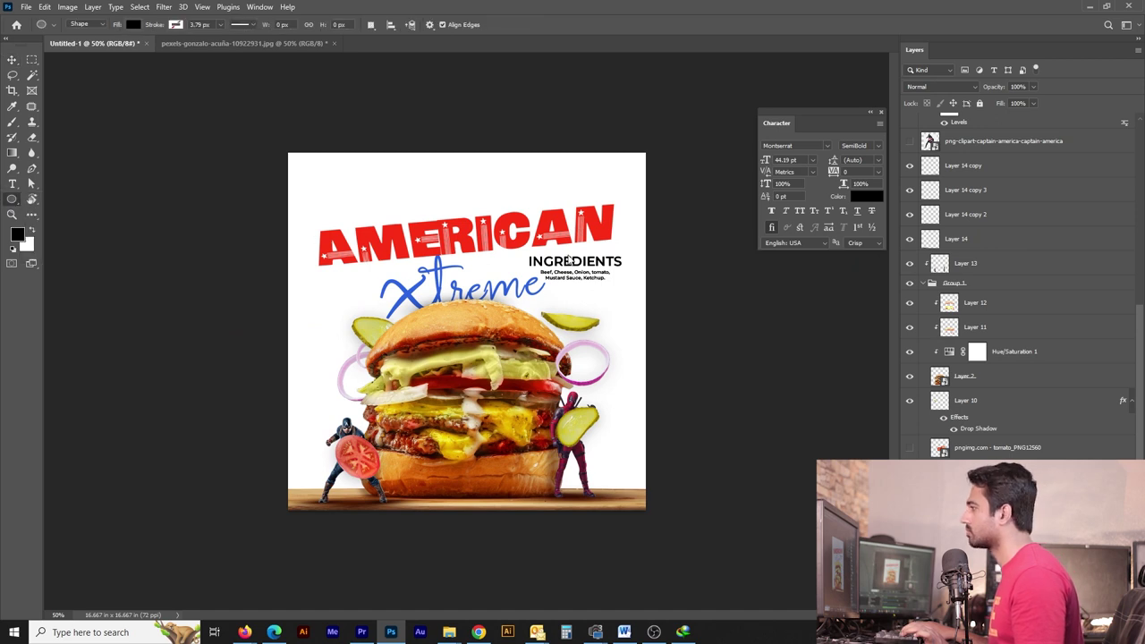
pyautogui.moveTo(629, 255); pyautogui.dragTo(517, 285)
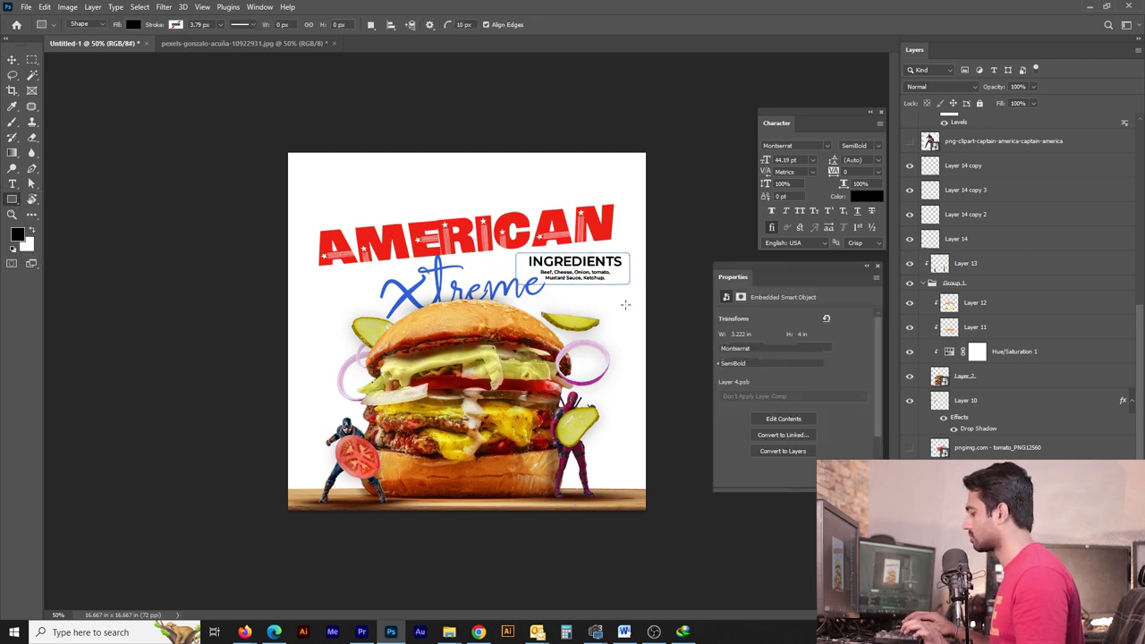
pyautogui.press('v')
pyautogui.click(627, 307)
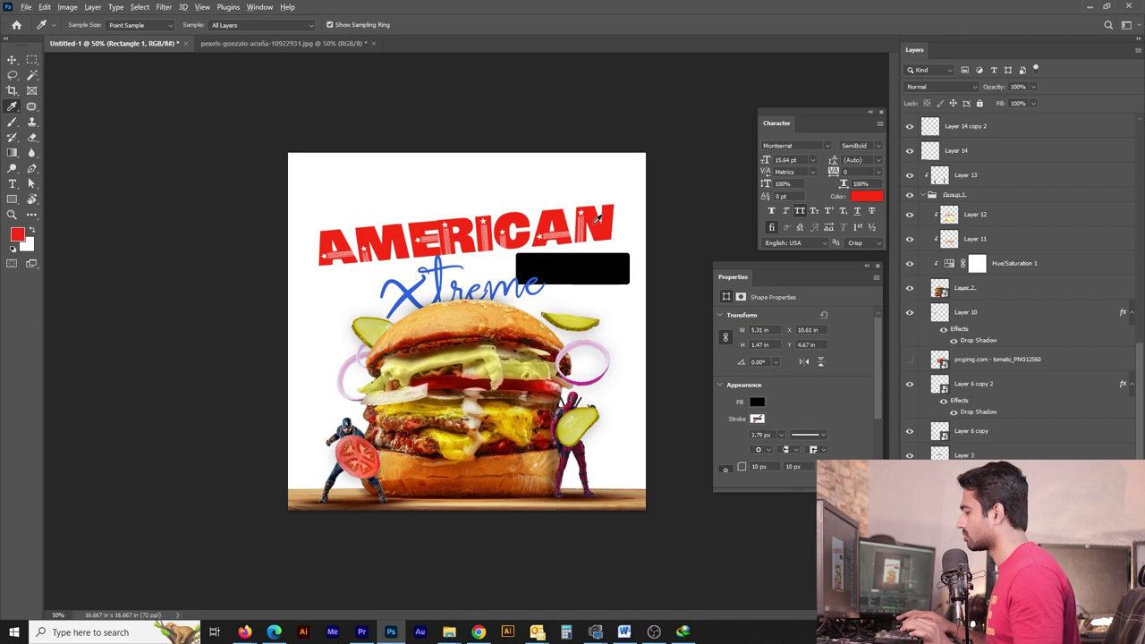
pyautogui.click(602, 274)
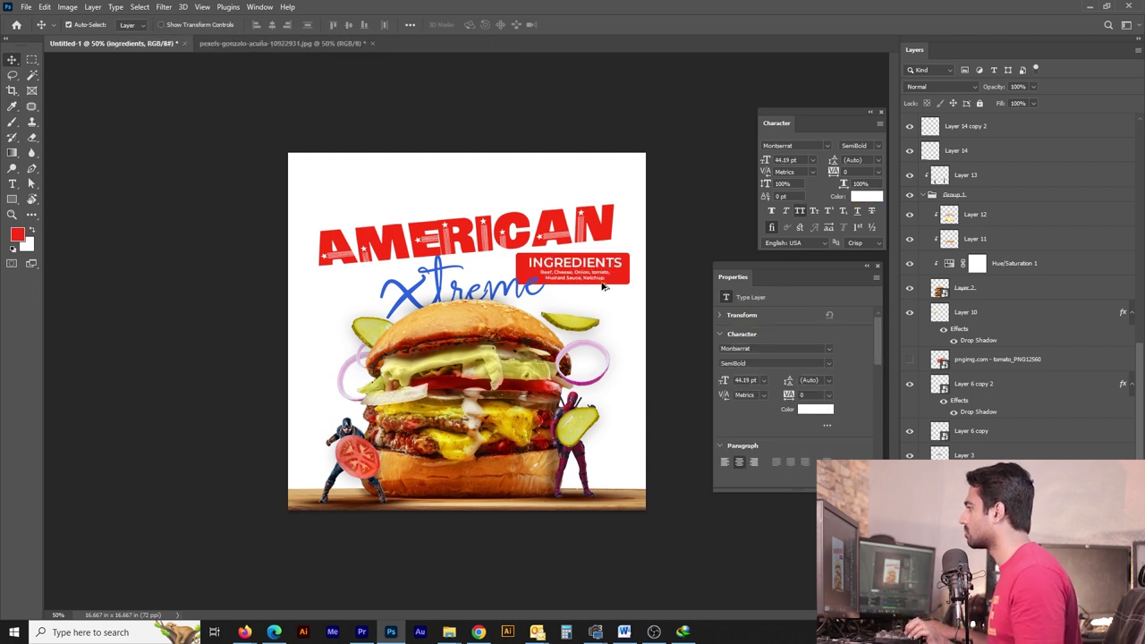
# Step: Group and copy the badge, then move it left toward the burger with a slight tilt
pyautogui.hotkey('ctrl', 'j')
pyautogui.moveTo(559, 279); pyautogui.dragTo(342, 376)
pyautogui.hotkey('ctrl', 't')
pyautogui.moveTo(419, 394)
pyautogui.mouseDown()
pyautogui.moveTo(344, 260)
pyautogui.moveTo(352, 265)
pyautogui.mouseUp()
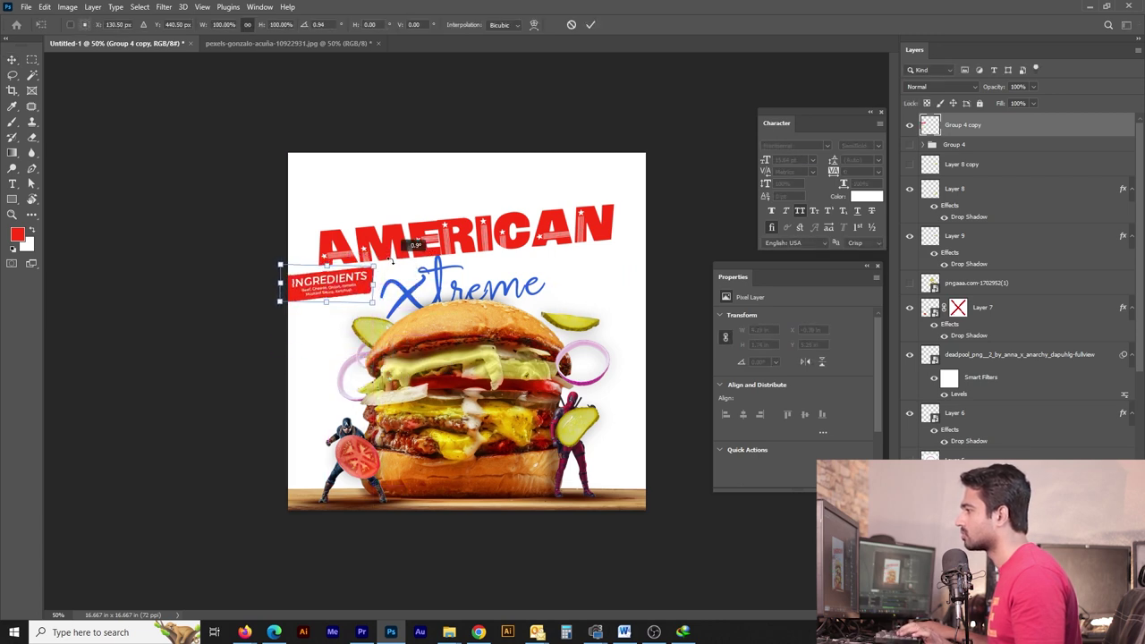
pyautogui.press('Return')
pyautogui.hotkey('shift', 'Down')
pyautogui.hotkey('shift', 'Down')
pyautogui.hotkey('shift', 'Down')
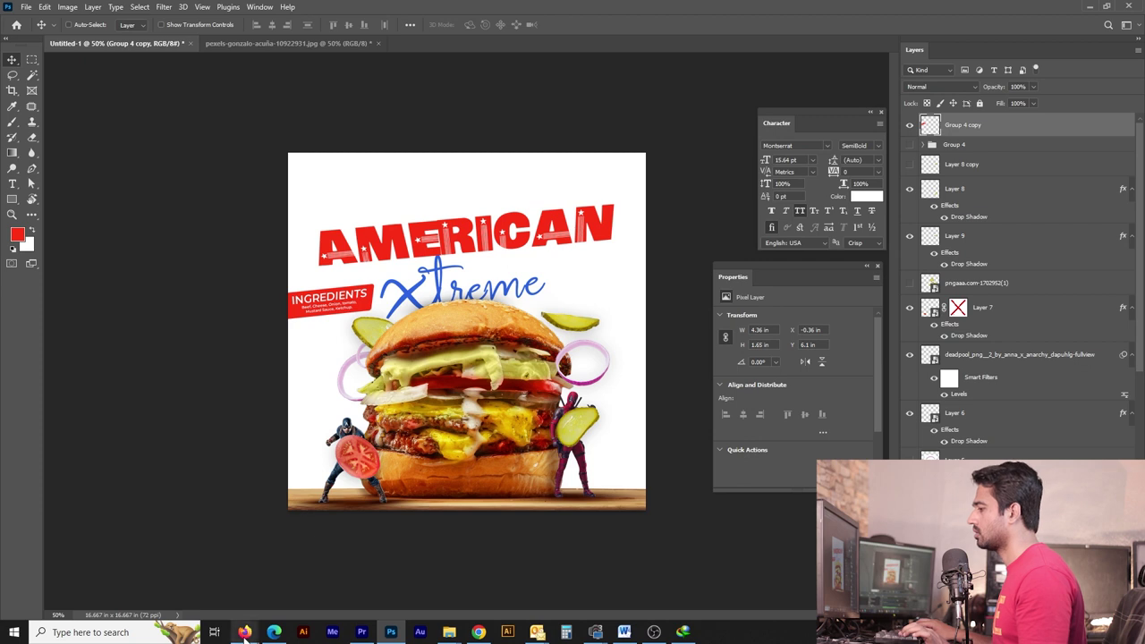
# Step: Search Google Images for 'new label png' in the browser
pyautogui.moveTo(244, 631)
pyautogui.click(299, 586)
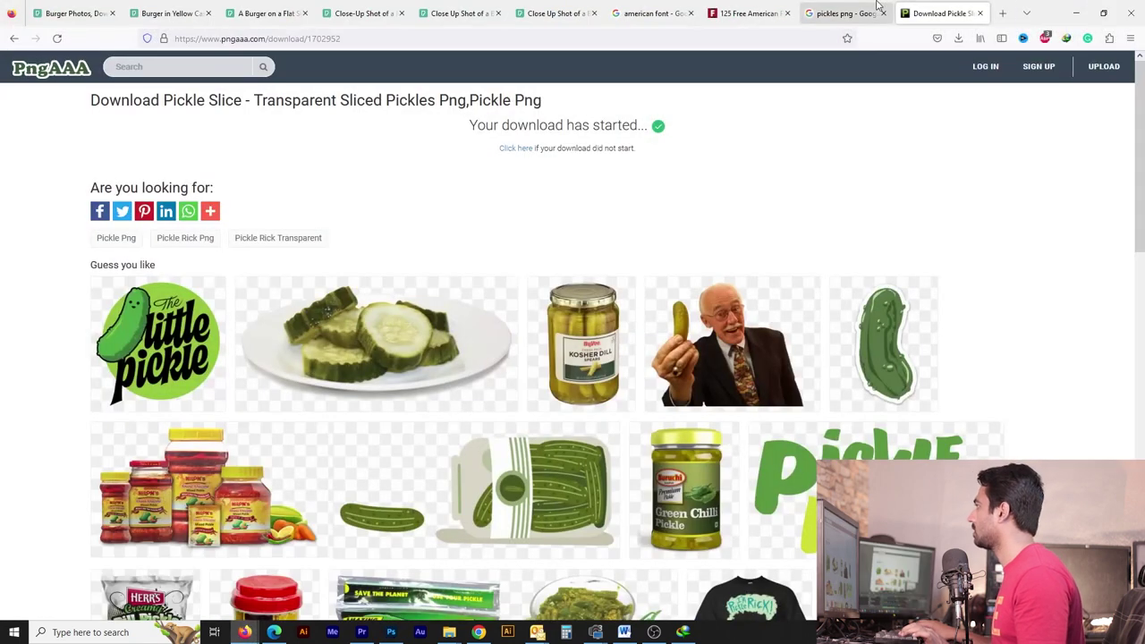
pyautogui.click(877, 5)
pyautogui.write('new label')
pyautogui.press('Return')
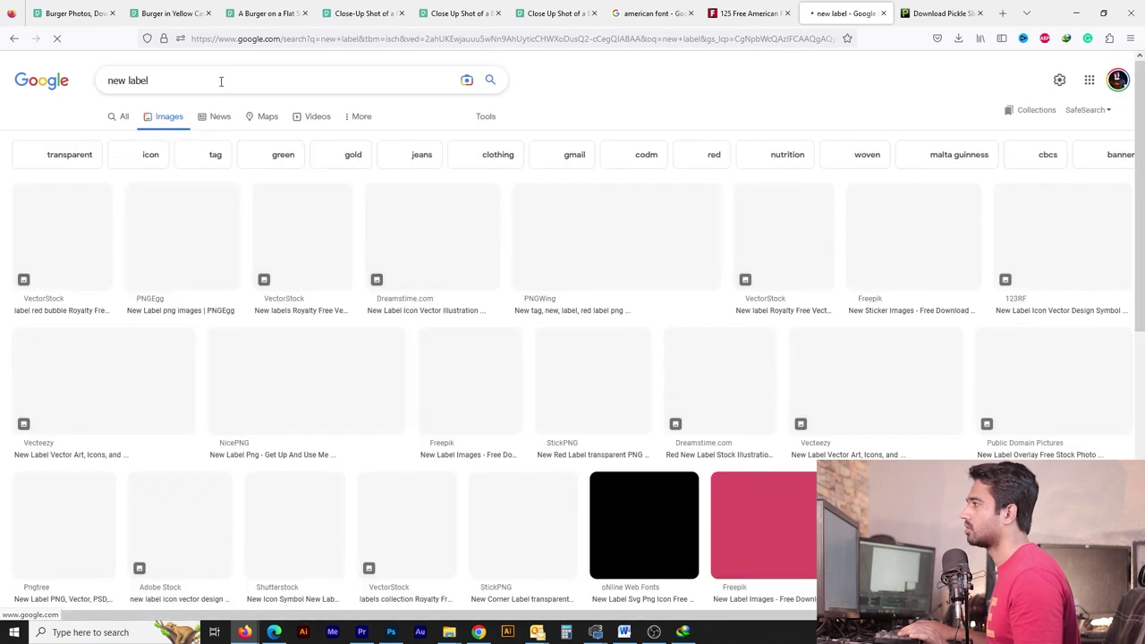
pyautogui.click(223, 80)
pyautogui.write('png')
pyautogui.press('Return')
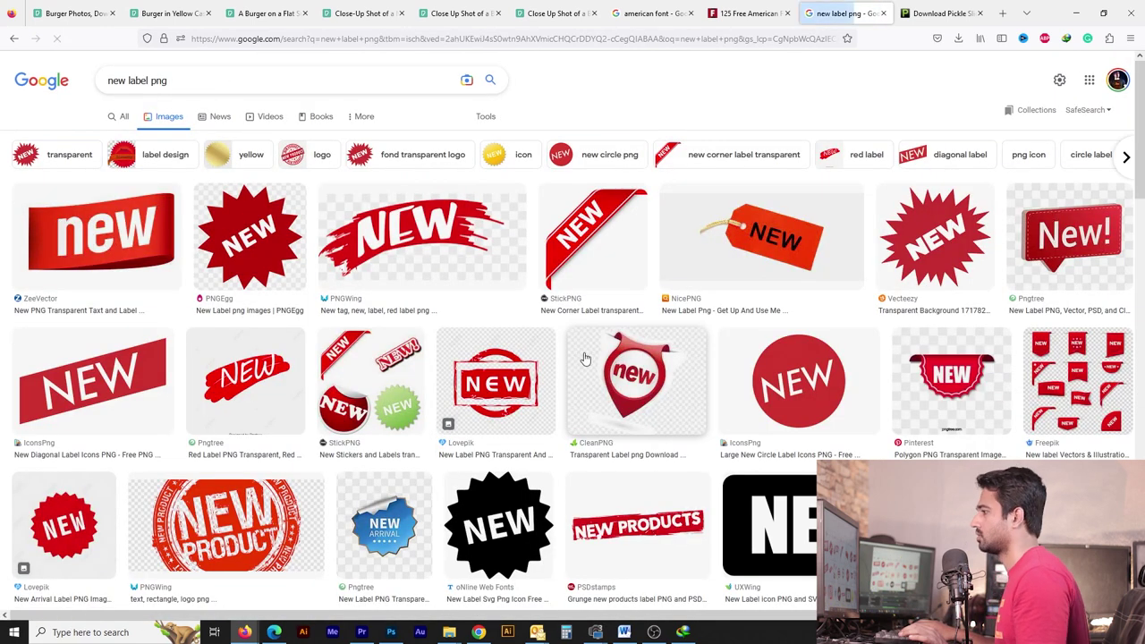
# Step: Browse the results and preview a red brushed NEW label
pyautogui.scroll(-3, 273, 381)
pyautogui.scroll(-5, 275, 380)
pyautogui.scroll(-3, 278, 380)
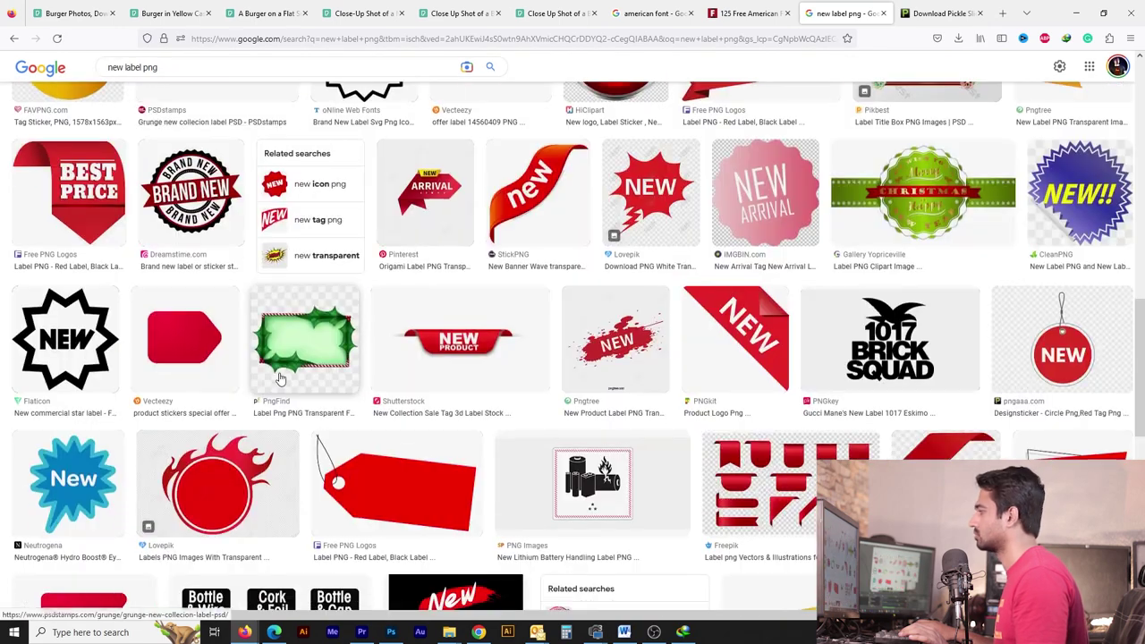
pyautogui.scroll(-3, 282, 379)
pyautogui.scroll(3, 281, 379)
pyautogui.scroll(5, 223, 394)
pyautogui.click(63, 417)
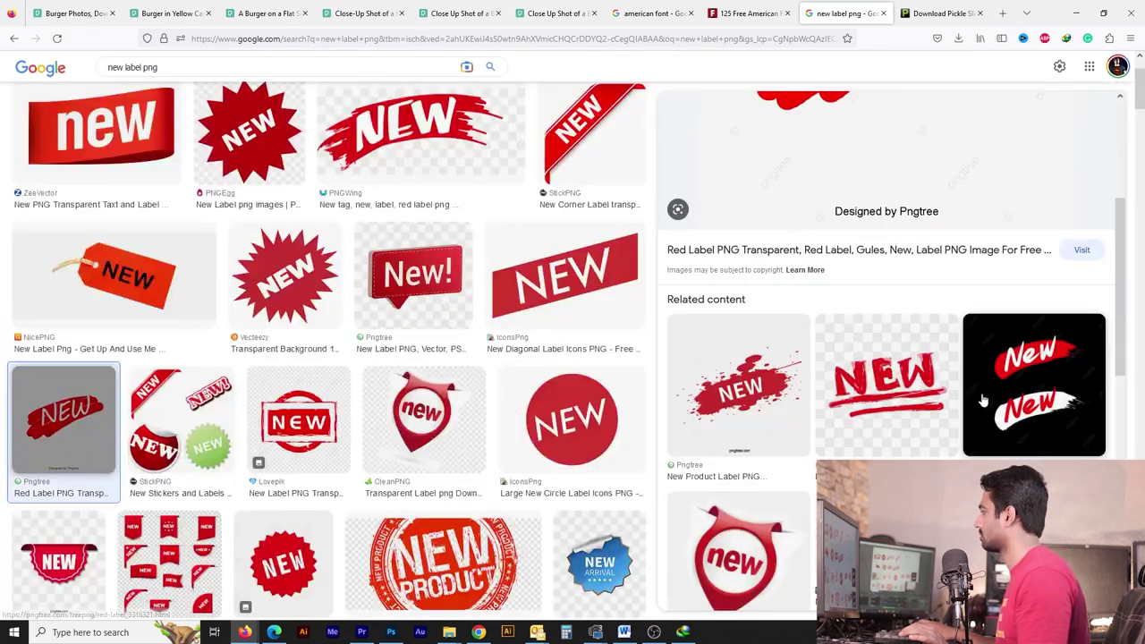
pyautogui.scroll(-3, 982, 401)
pyautogui.scroll(2, 496, 405)
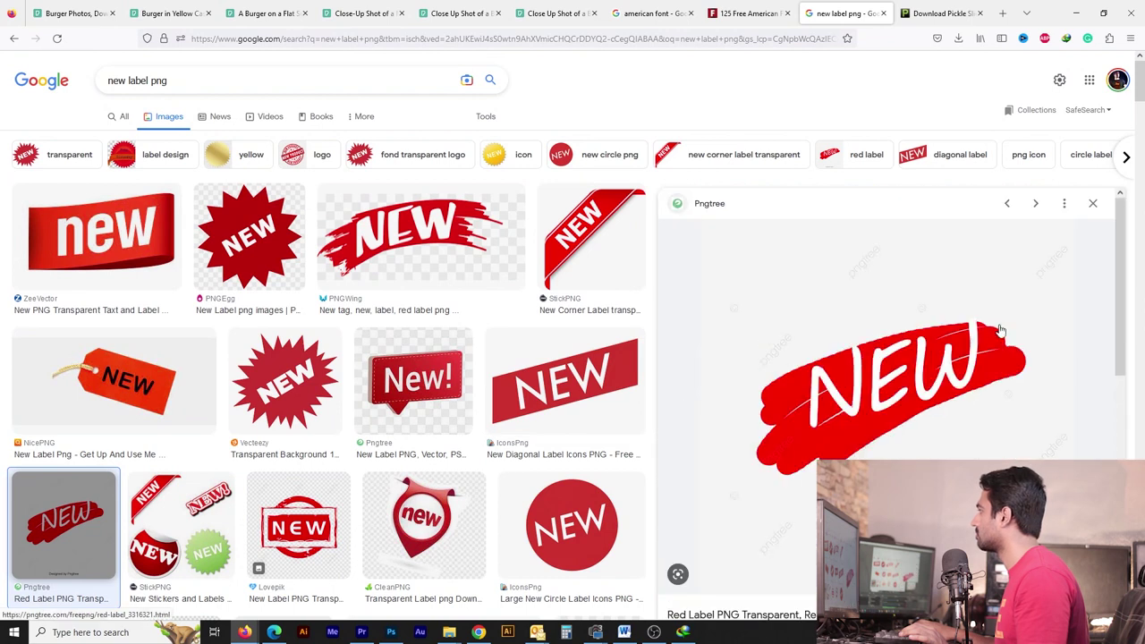
# Step: Filter to red labels, copy the red brush-stroke NEW image and paste it into the poster
pyautogui.click(864, 153)
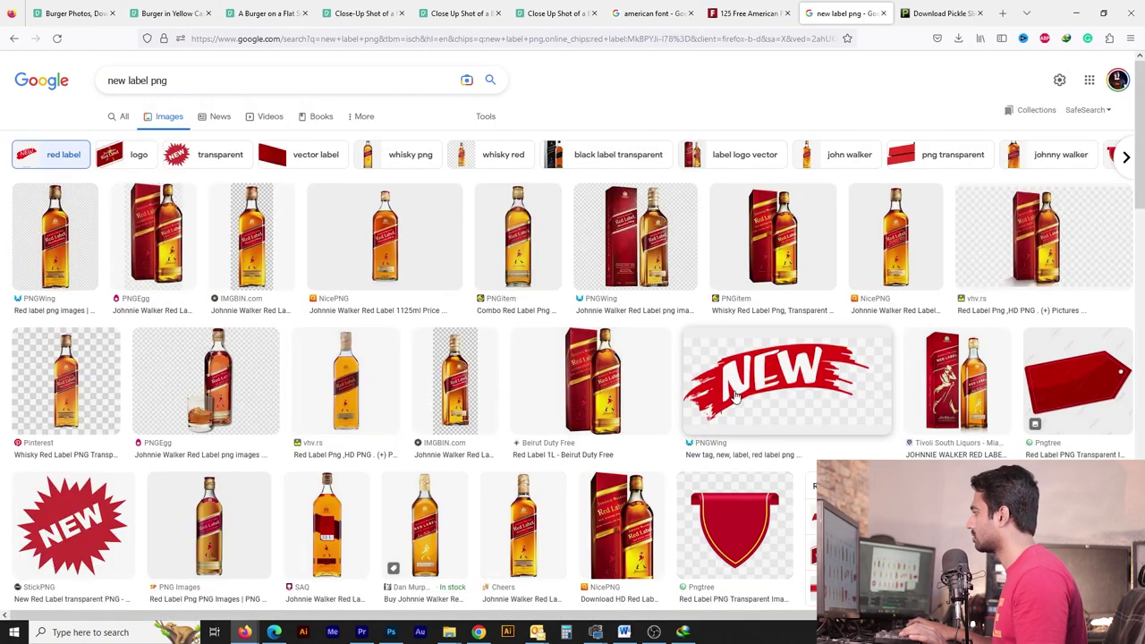
pyautogui.scroll(-3, 537, 403)
pyautogui.click(537, 418)
pyautogui.rightClick(877, 208)
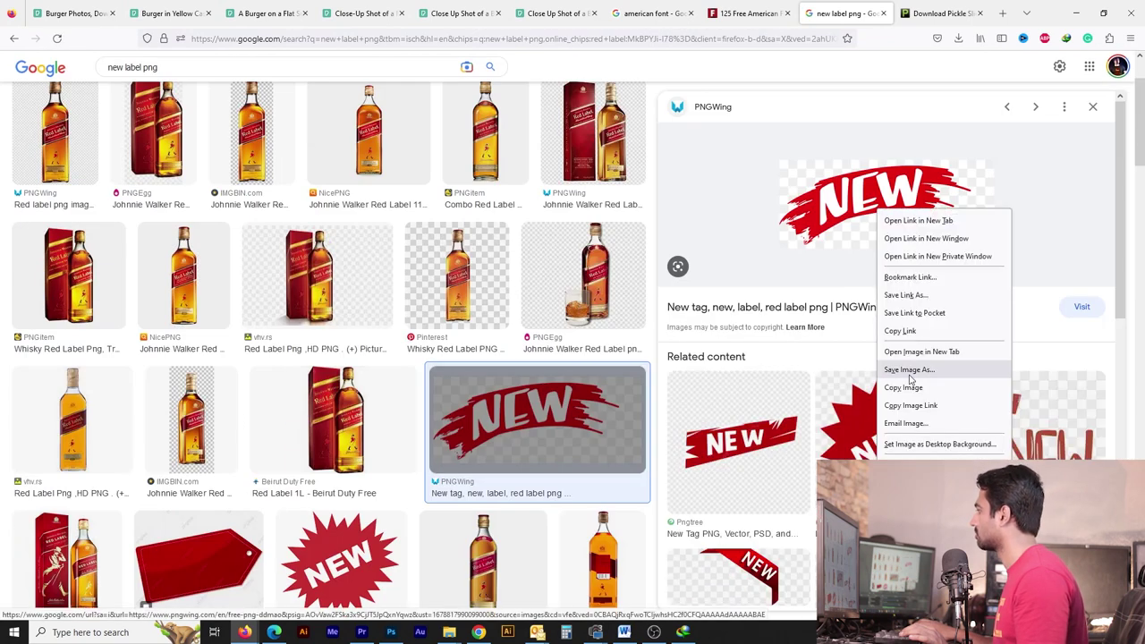
pyautogui.click(903, 372)
pyautogui.hotkey('alt', 'Tab')
pyautogui.hotkey('ctrl', 'v')
pyautogui.click(587, 316)
pyautogui.hotkey('ctrl', 't')
# Step: Tilt the NEW label and place it beside Xtreme at the top right
pyautogui.moveTo(573, 304); pyautogui.dragTo(644, 268)
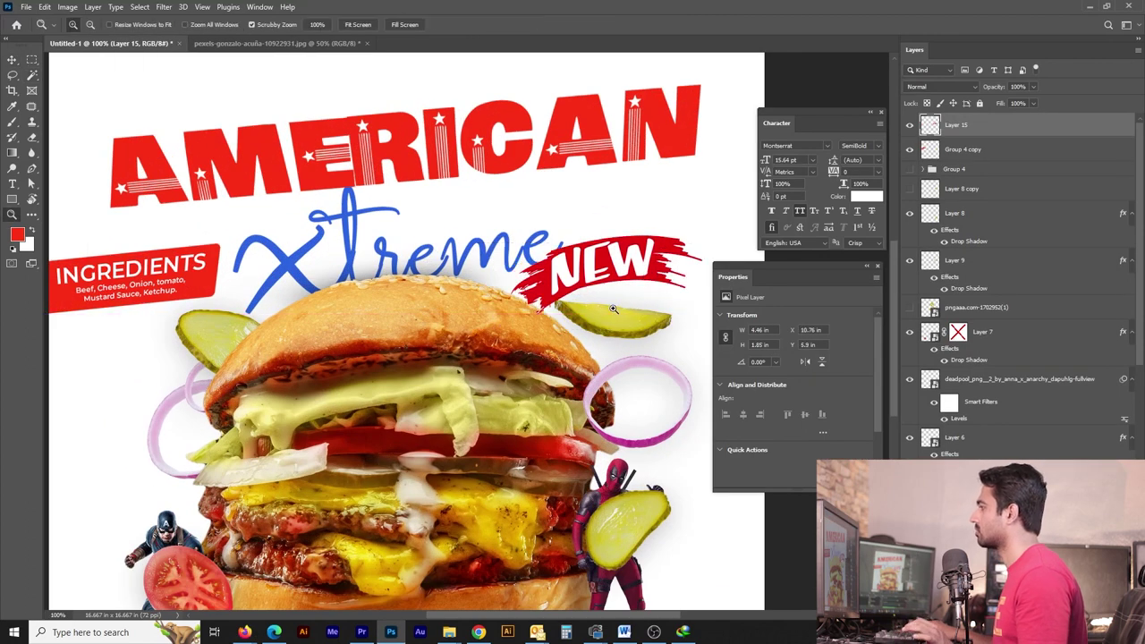
pyautogui.hotkey('ctrl', '-')
pyautogui.press('Return')
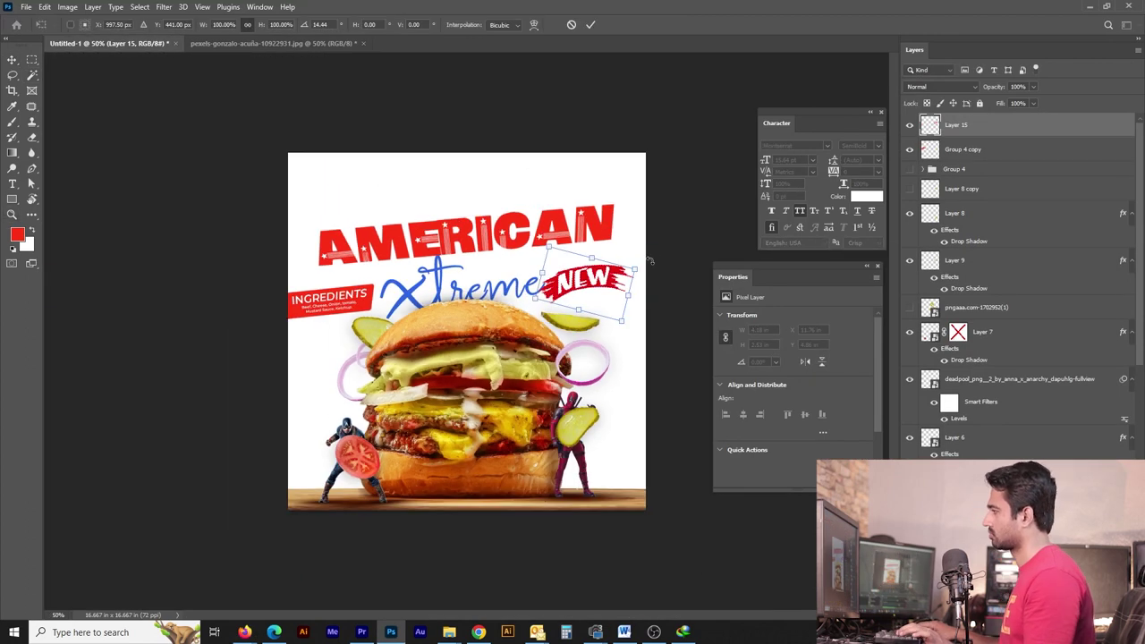
# Step: Rotate the top-right pickle slice and reposition a pickle slice beside the burger
pyautogui.click(595, 354)
pyautogui.hotkey('ctrl', 't')
pyautogui.moveTo(635, 331); pyautogui.dragTo(627, 304)
pyautogui.press('Return')
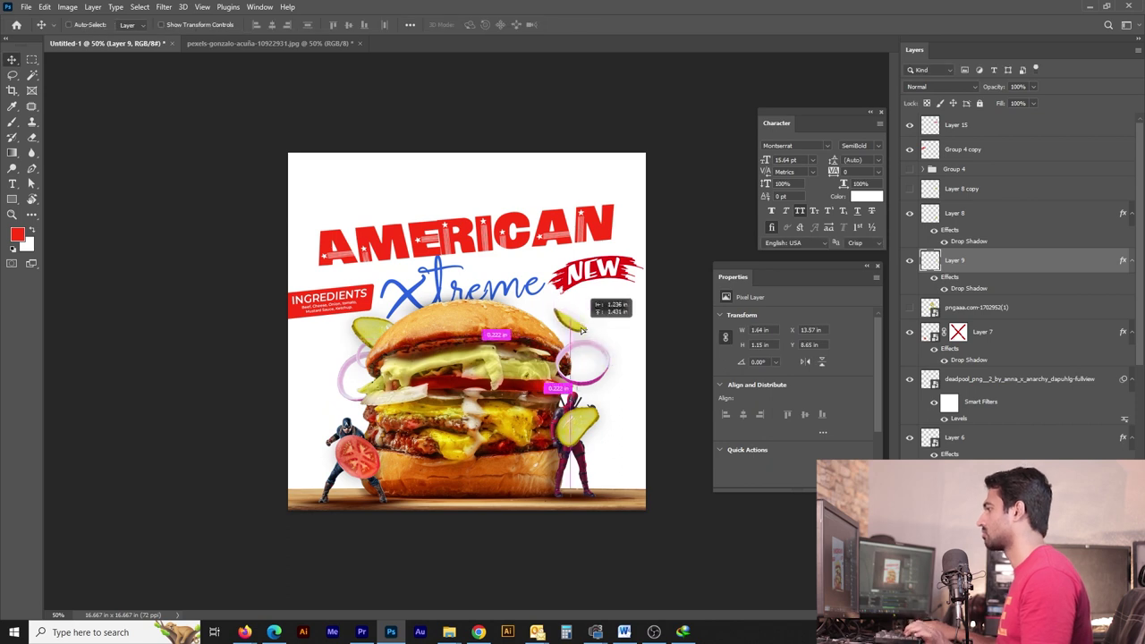
pyautogui.moveTo(384, 385); pyautogui.dragTo(340, 400)
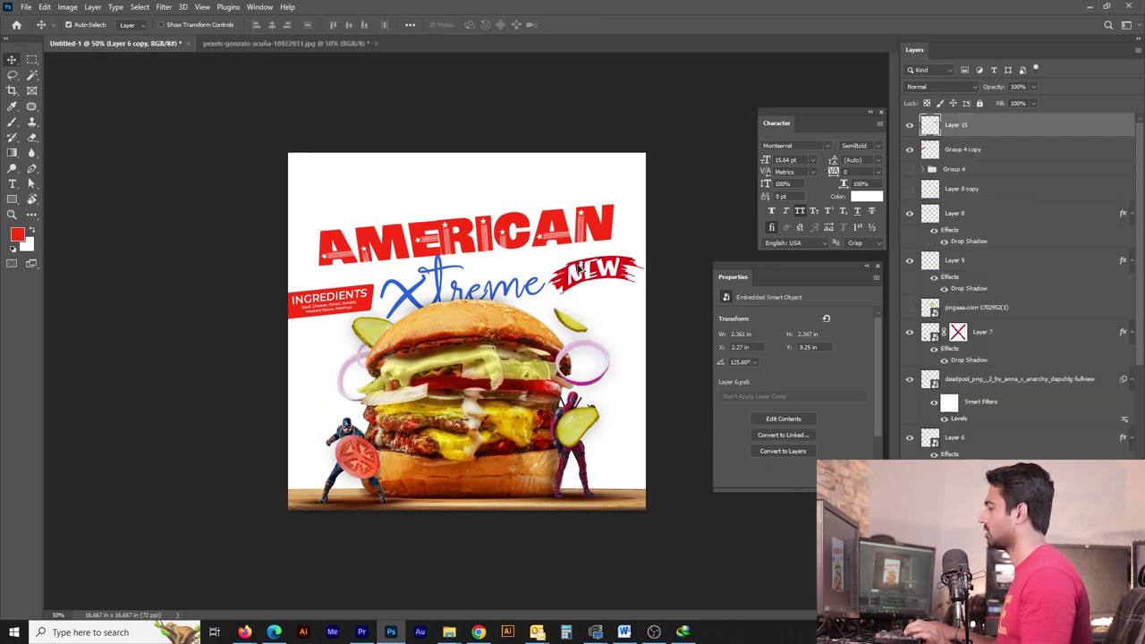
pyautogui.hotkey('alt', 'Tab')
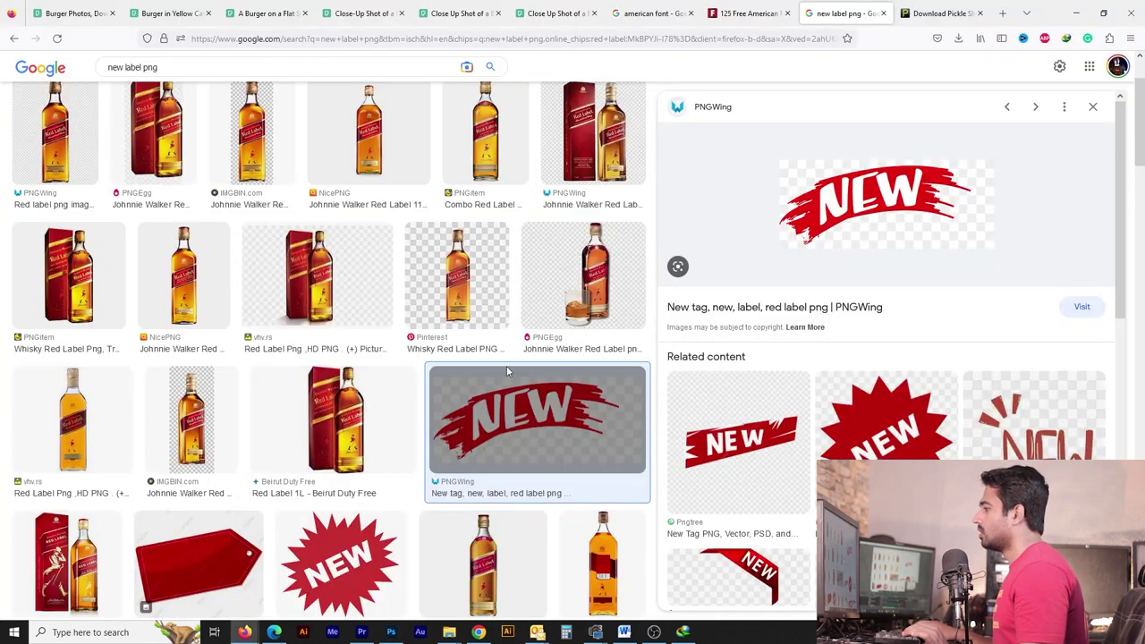
# Step: Clear the red label filter, open the Pngtree red NEW label's copy options, and scale the pasted label down
pyautogui.scroll(-5, 507, 372)
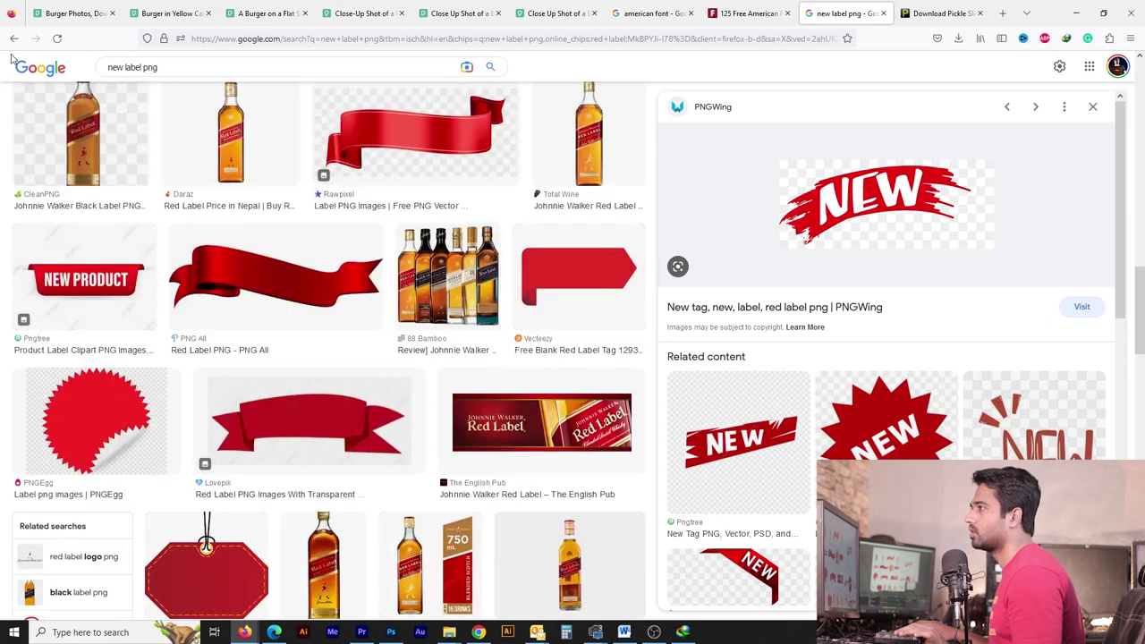
pyautogui.press('Escape')
pyautogui.scroll(5, 662, 429)
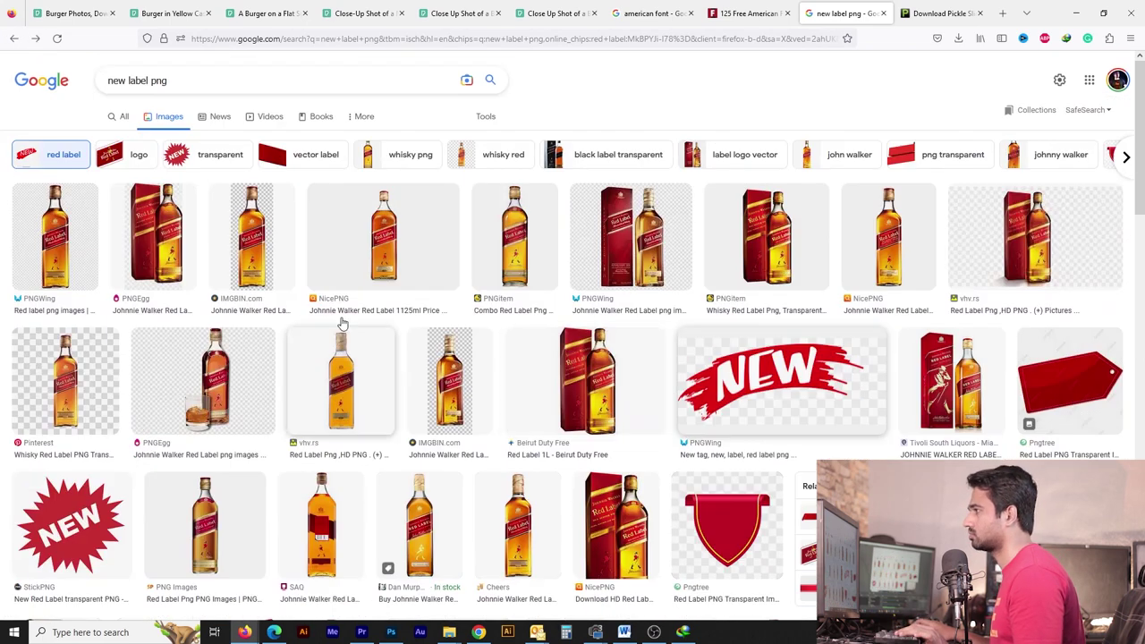
pyautogui.click(83, 157)
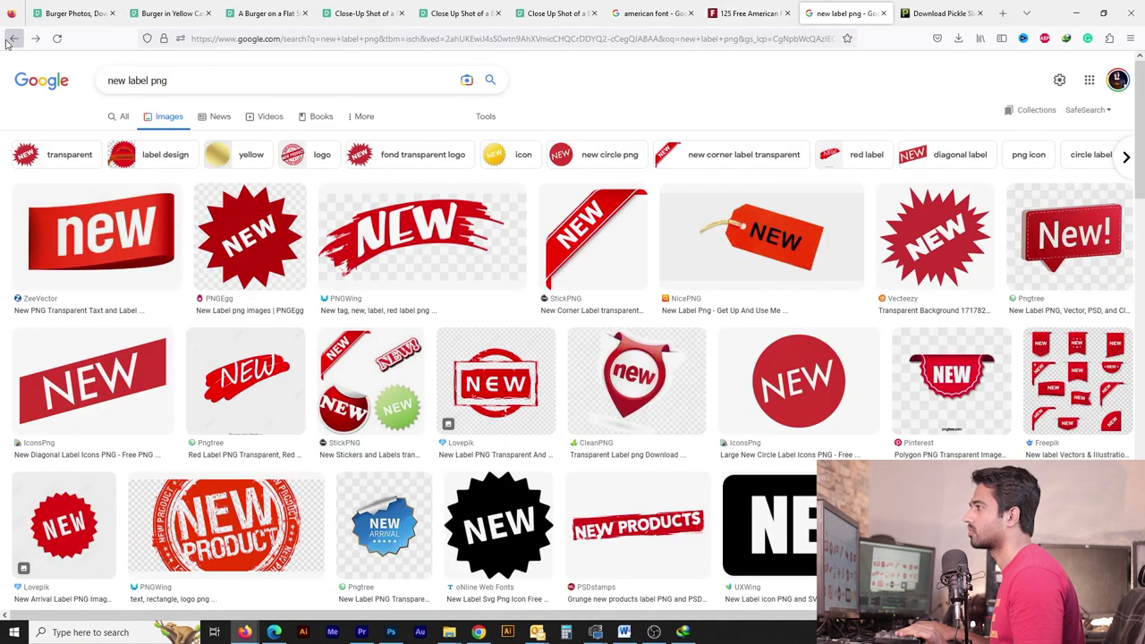
pyautogui.click(246, 381)
pyautogui.scroll(-4, 358, 358)
pyautogui.rightClick(828, 286)
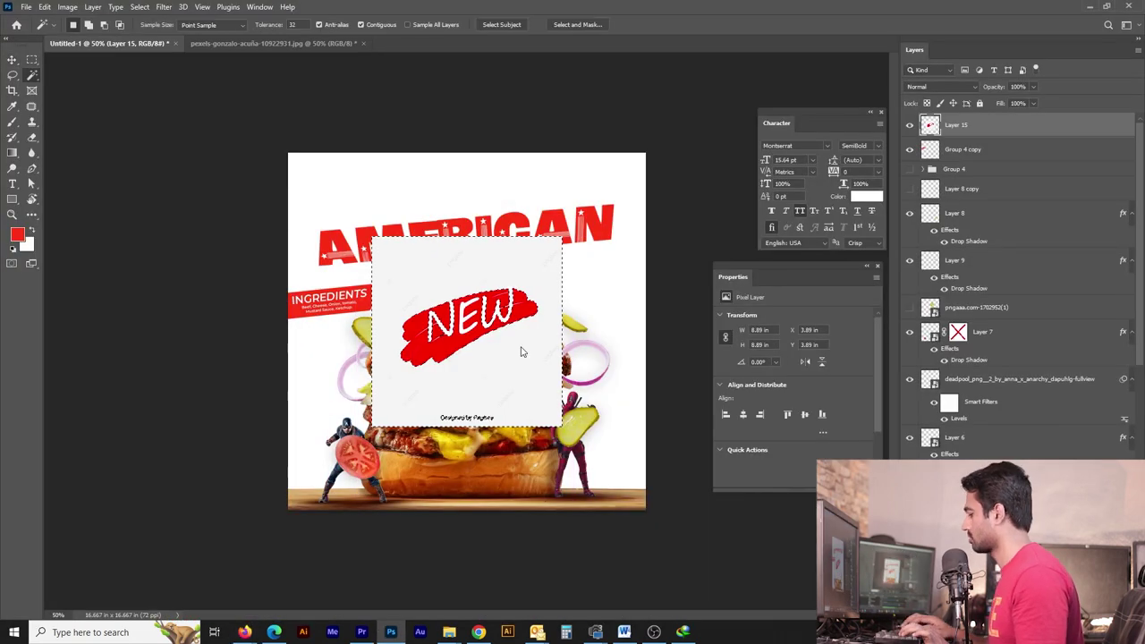
pyautogui.moveTo(522, 352); pyautogui.dragTo(593, 268)
# Step: Place the smaller NEW label at top right and shift and shrink the title slightly
pyautogui.press('Return')
pyautogui.moveTo(545, 317); pyautogui.dragTo(616, 298)
pyautogui.moveTo(517, 275); pyautogui.dragTo(509, 301)
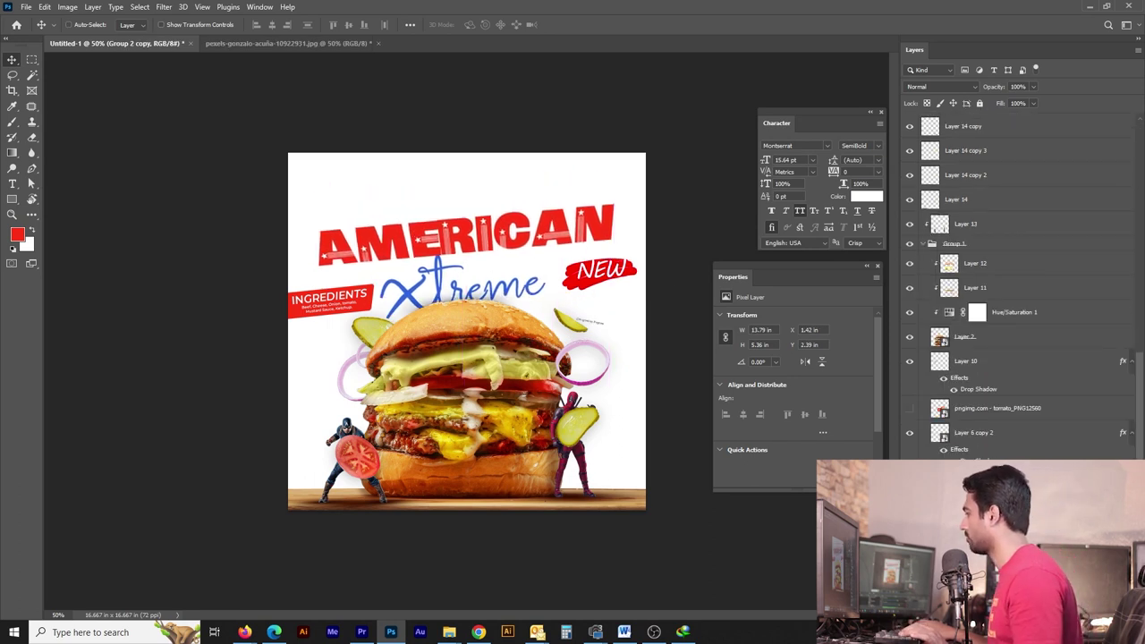
pyautogui.moveTo(672, 421); pyautogui.dragTo(655, 403)
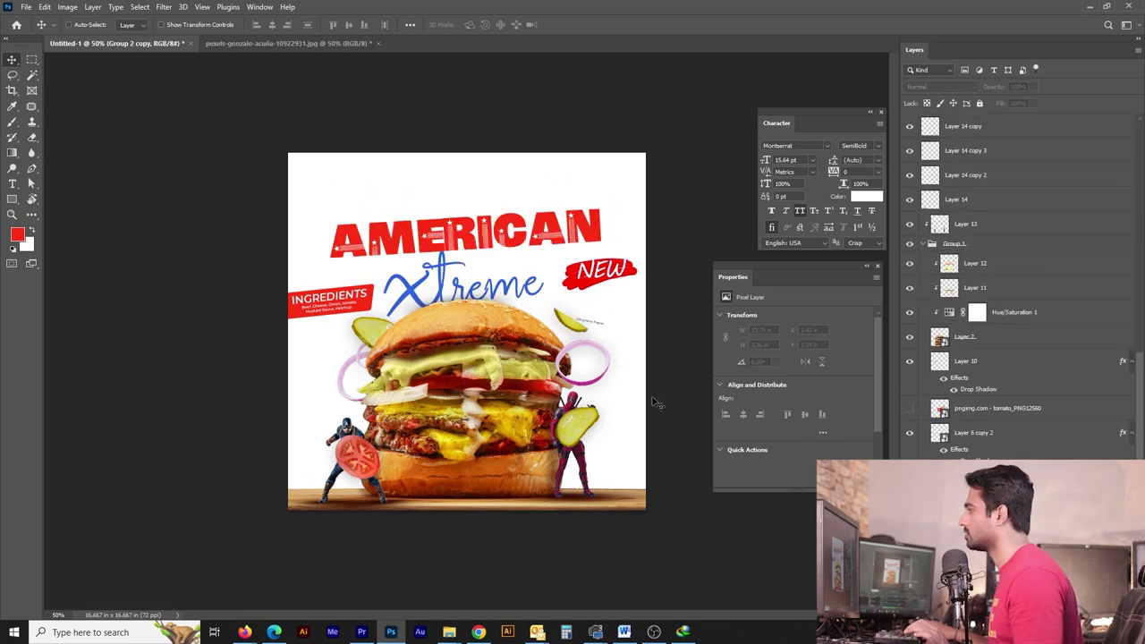
# Step: Delete the blue script Xtreme and Alt-drag a copy of AMERICAN below the original
pyautogui.doubleClick(506, 292)
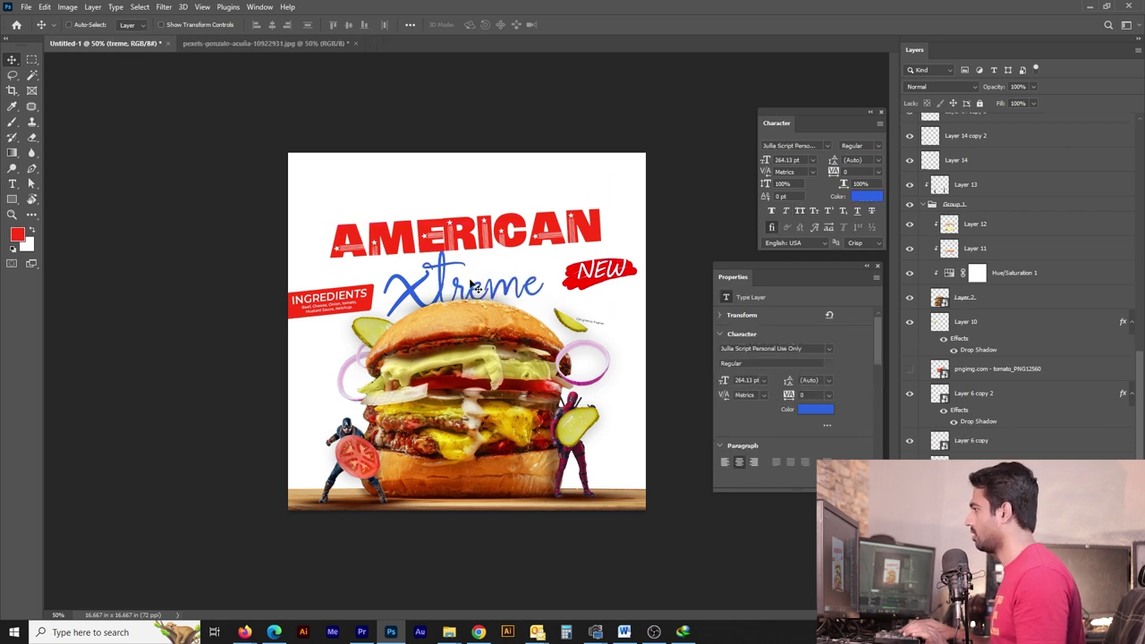
pyautogui.press('Delete')
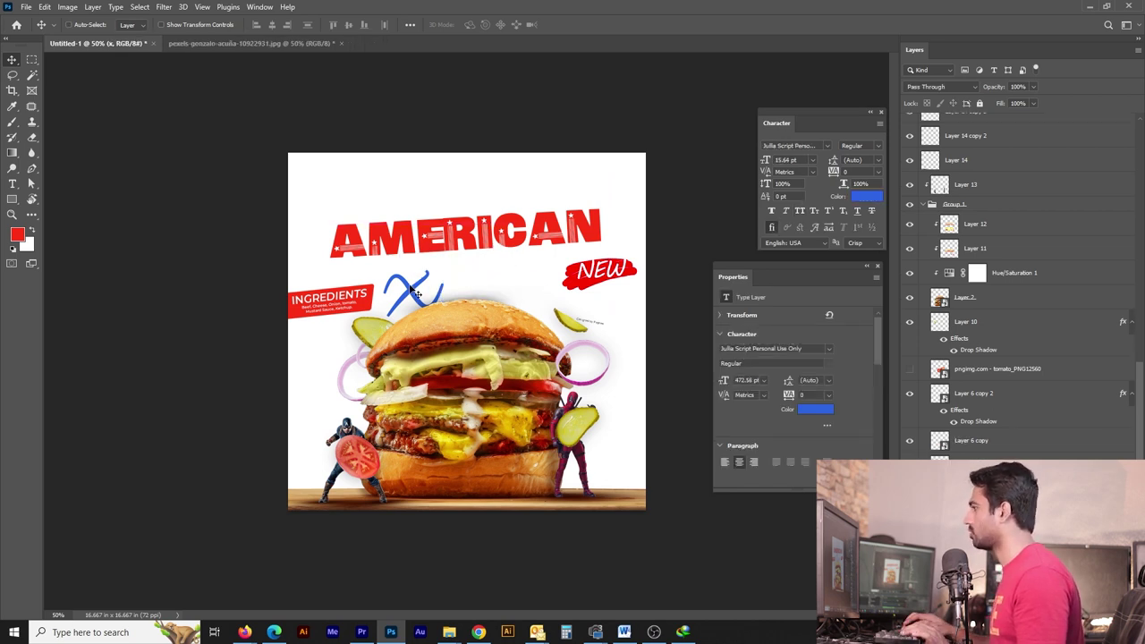
pyautogui.press('Delete')
pyautogui.moveTo(498, 229); pyautogui.dragTo(502, 274)
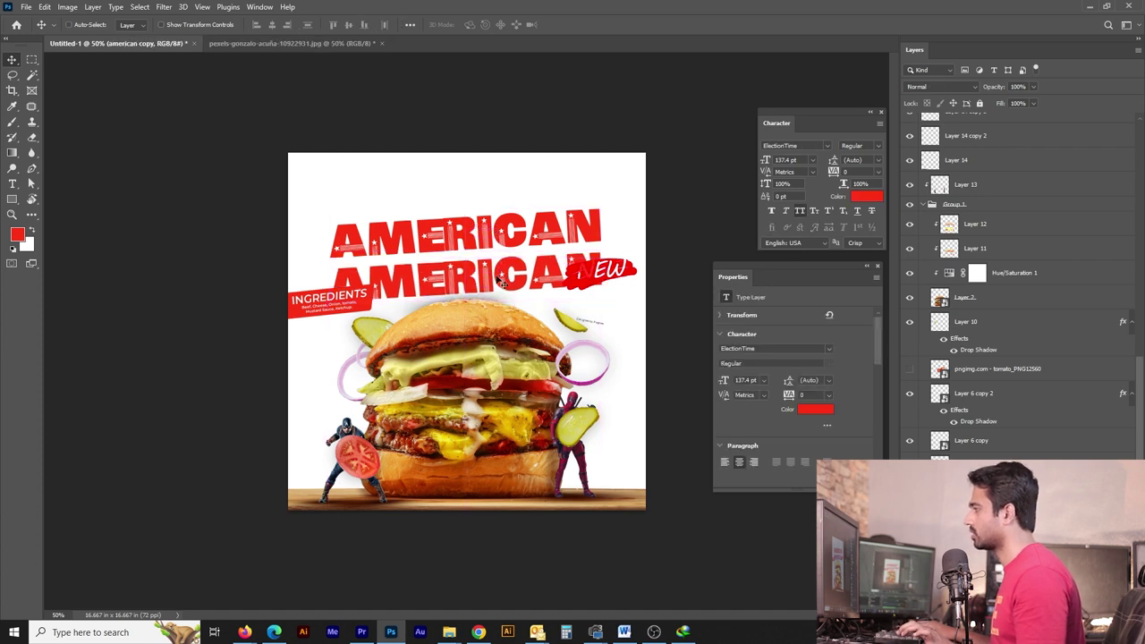
# Step: Retype the AMERICAN copy as XTREME in black Bebas and raise both title lines
pyautogui.doubleClick(499, 277)
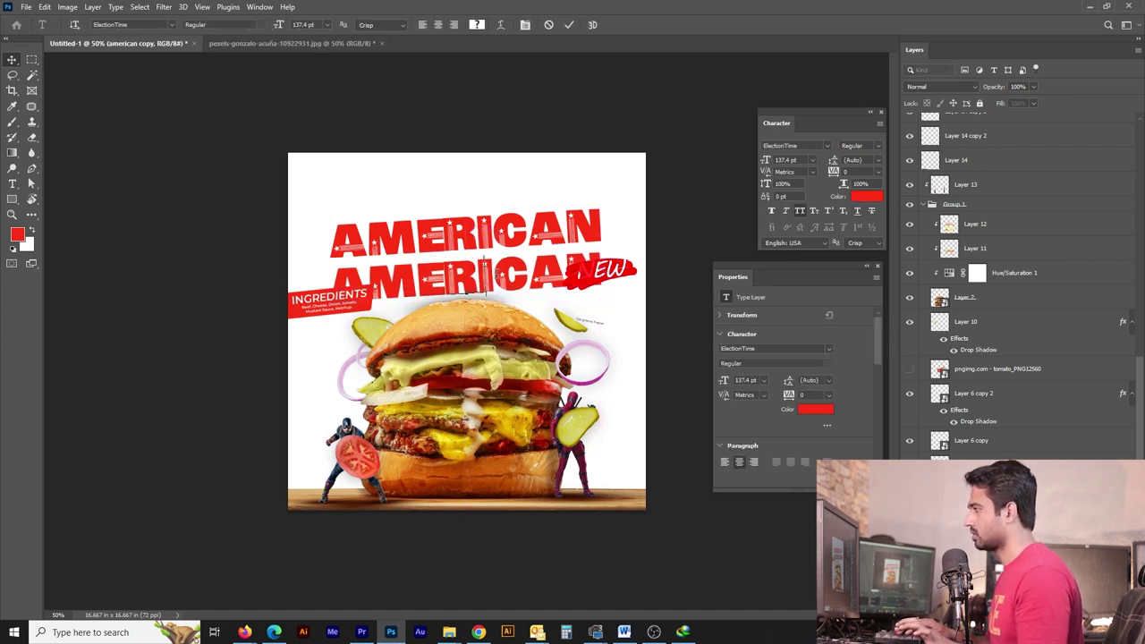
pyautogui.write('XTREME')
pyautogui.hotkey('ctrl', 'Return')
pyautogui.press('v')
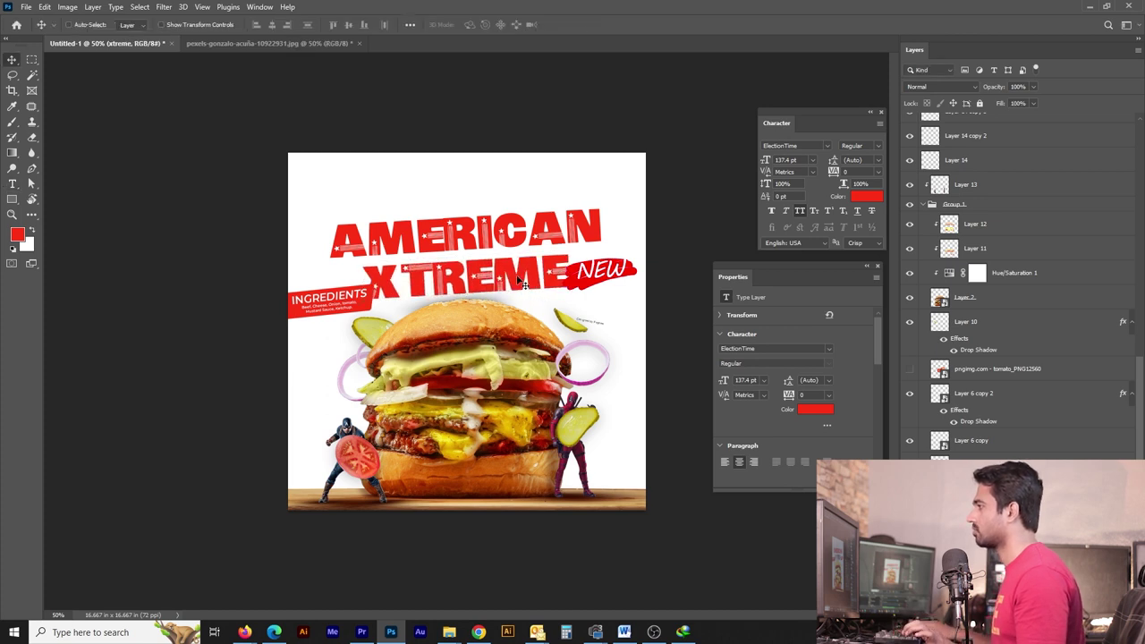
pyautogui.hotkey('alt', 'BackSpace')
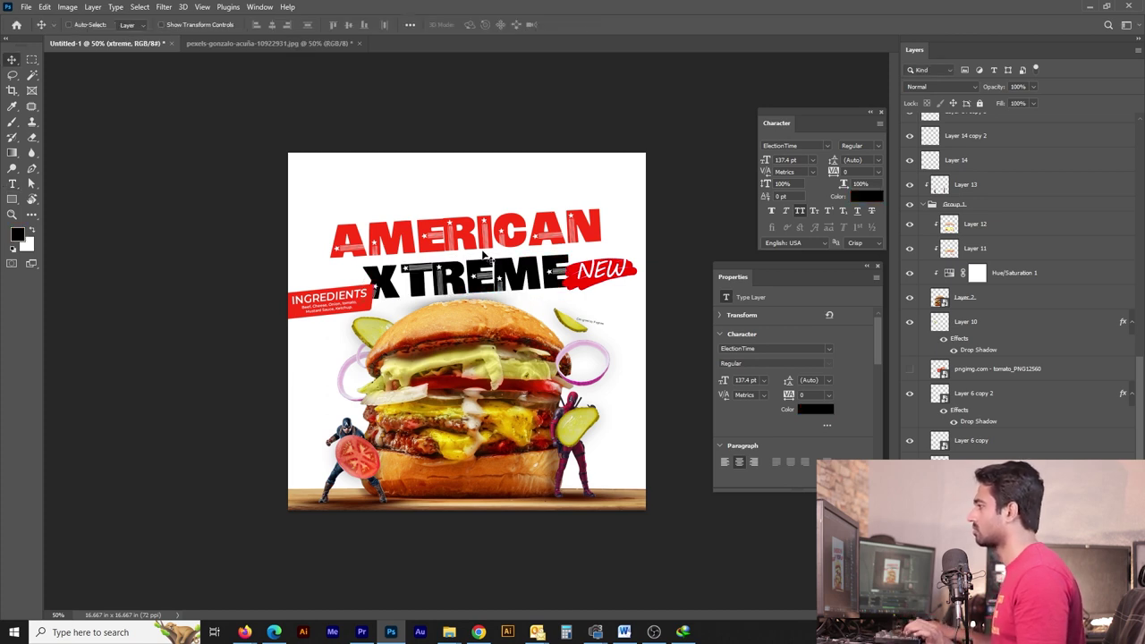
pyautogui.moveTo(491, 236); pyautogui.dragTo(495, 227)
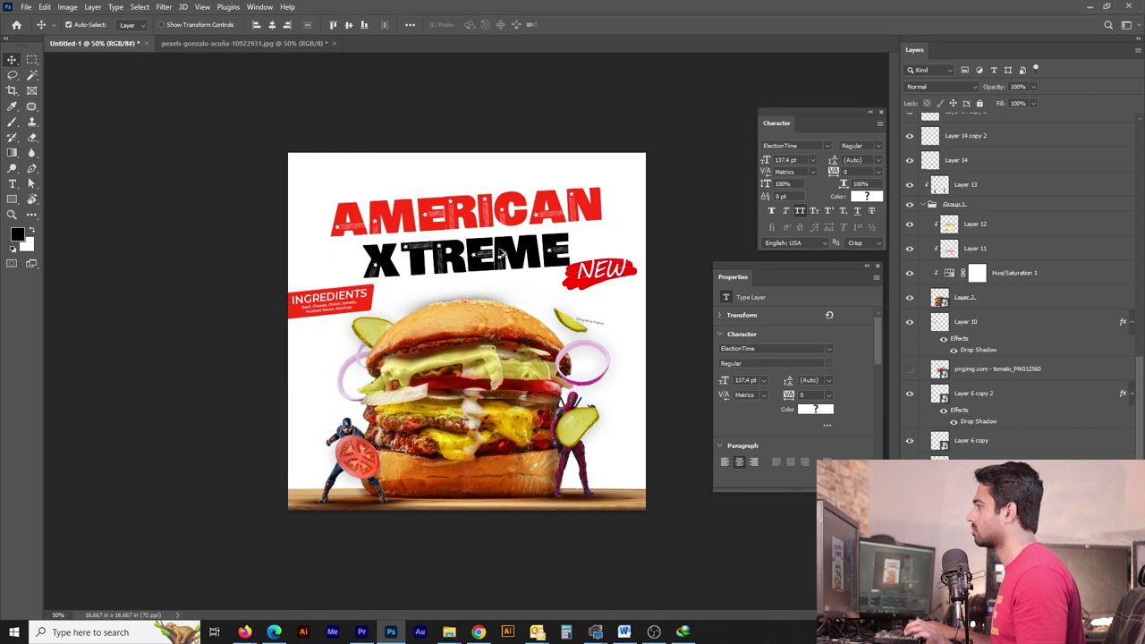
pyautogui.write('Bebas')
pyautogui.press('Return')
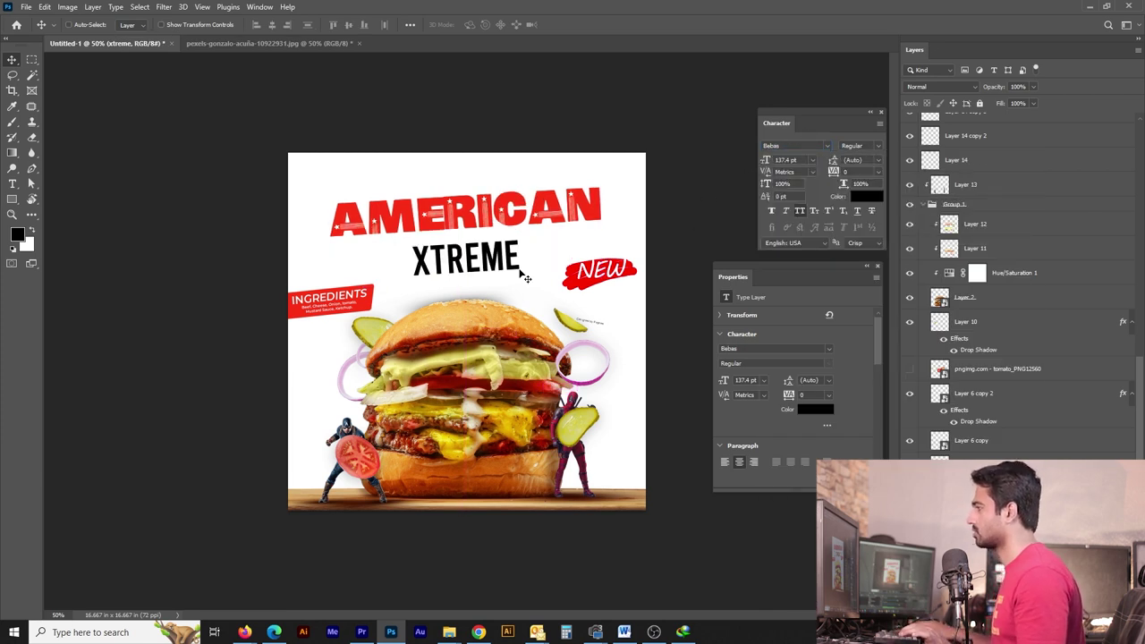
# Step: Enlarge XTREME, then duplicate it as a pixel layer and skew-widen the copy
pyautogui.hotkey('ctrl', 't')
pyautogui.moveTo(523, 232); pyautogui.dragTo(552, 219)
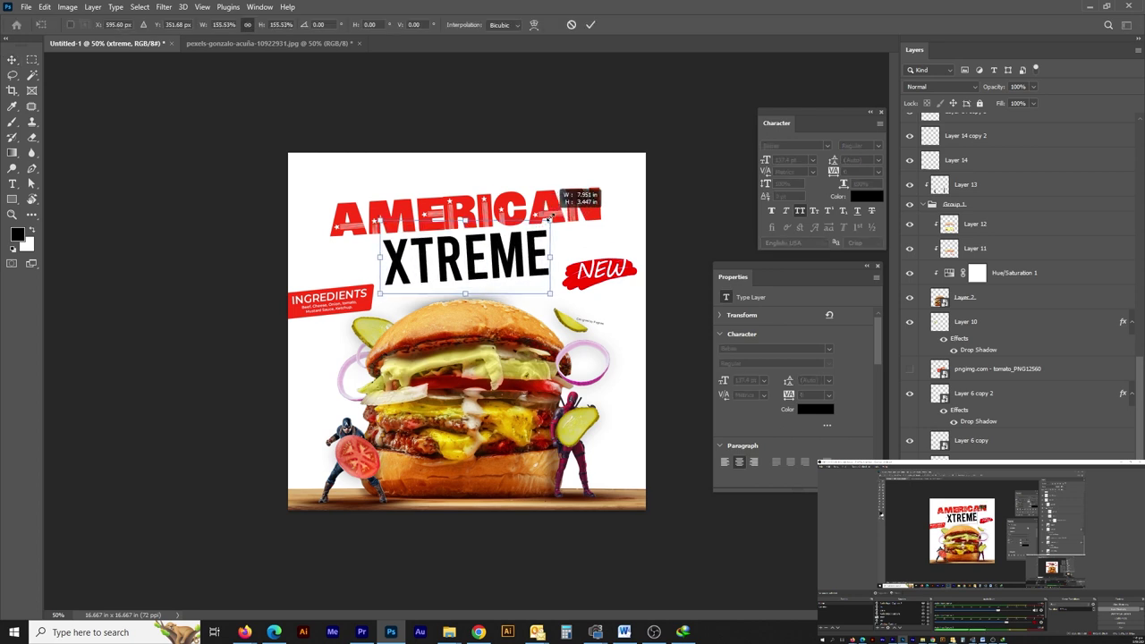
pyautogui.press('Return')
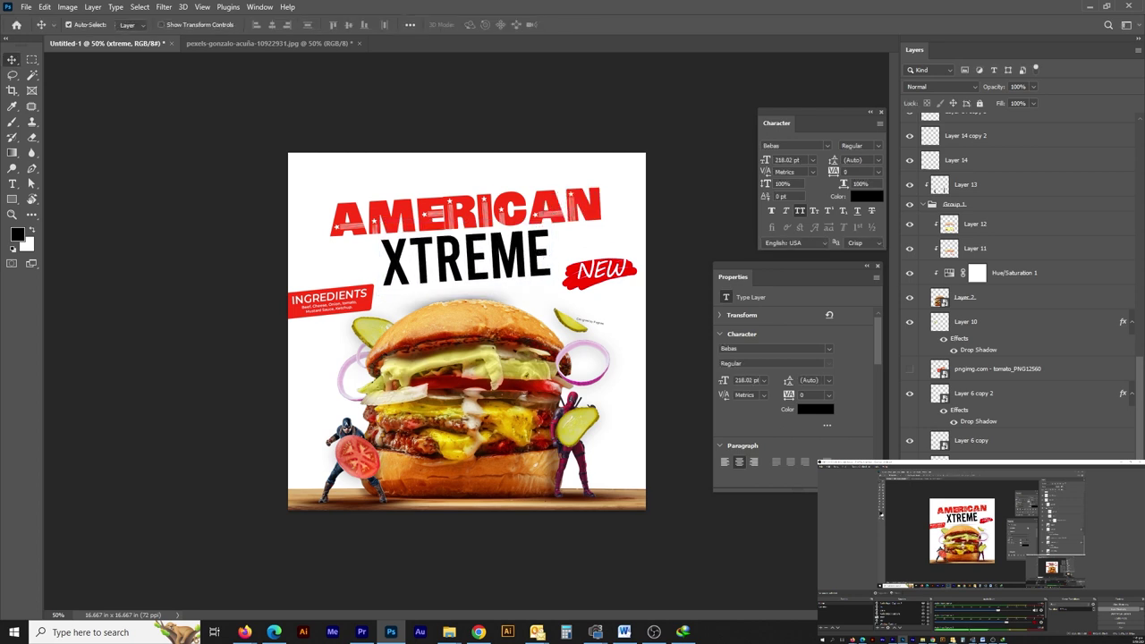
pyautogui.hotkey('ctrl', 'j')
pyautogui.scroll(-3, 1020, 295)
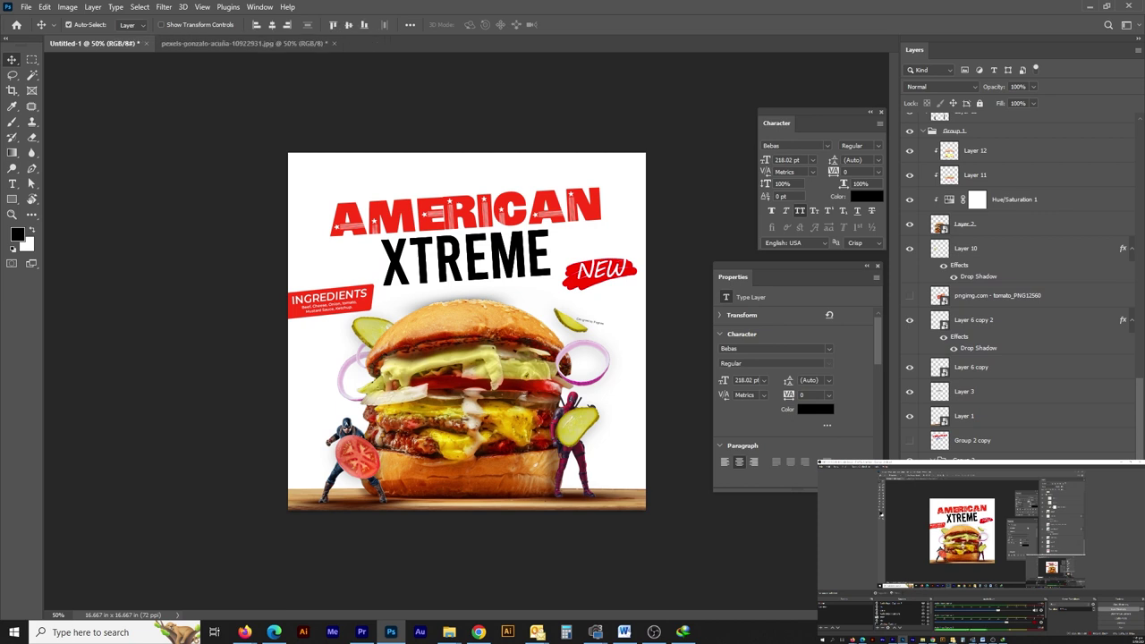
pyautogui.hotkey('ctrl', 'e')
pyautogui.hotkey('ctrl', 't')
pyautogui.moveTo(543, 246); pyautogui.dragTo(562, 231)
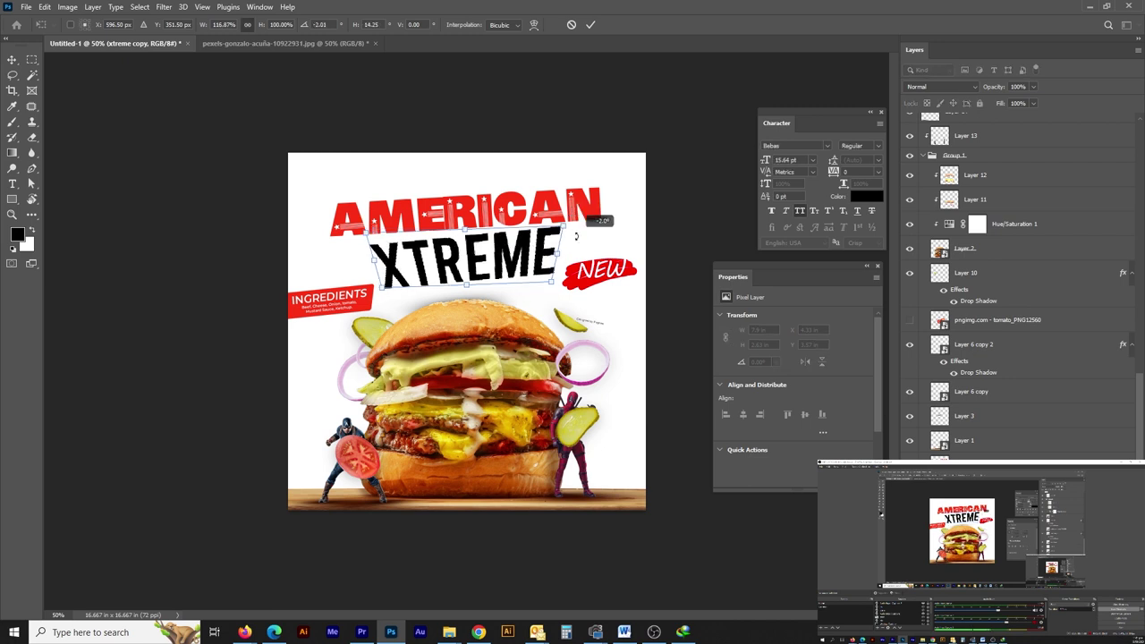
pyautogui.press('Return')
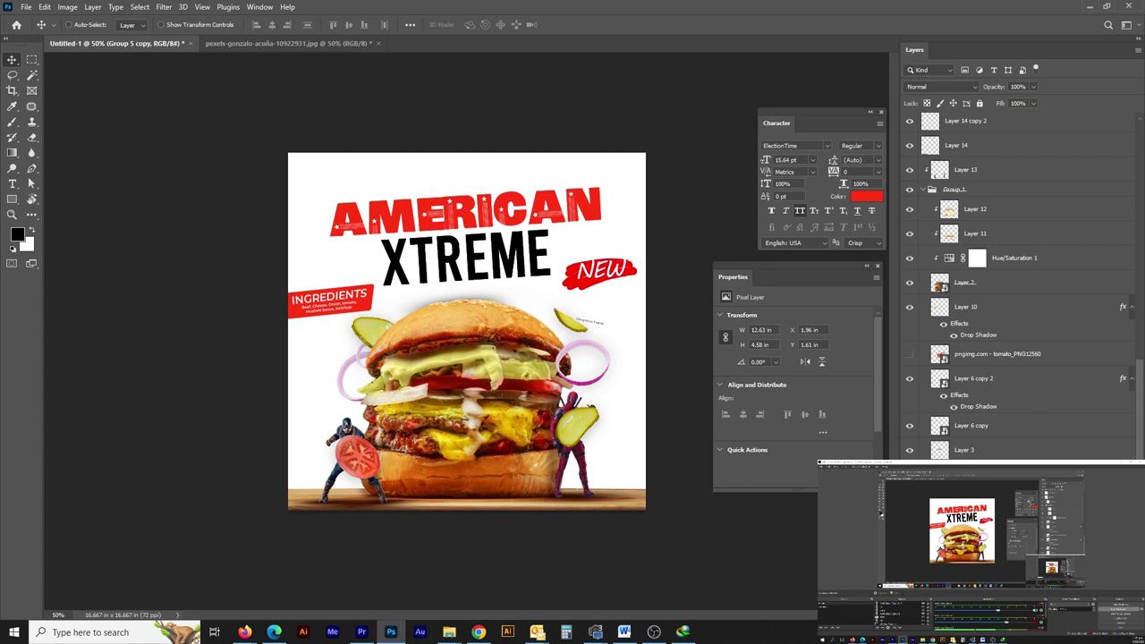
# Step: Enlarge the AMERICAN XTREME title group and give it a slight tilt
pyautogui.hotkey('ctrl', 't')
pyautogui.moveTo(604, 187); pyautogui.dragTo(628, 206)
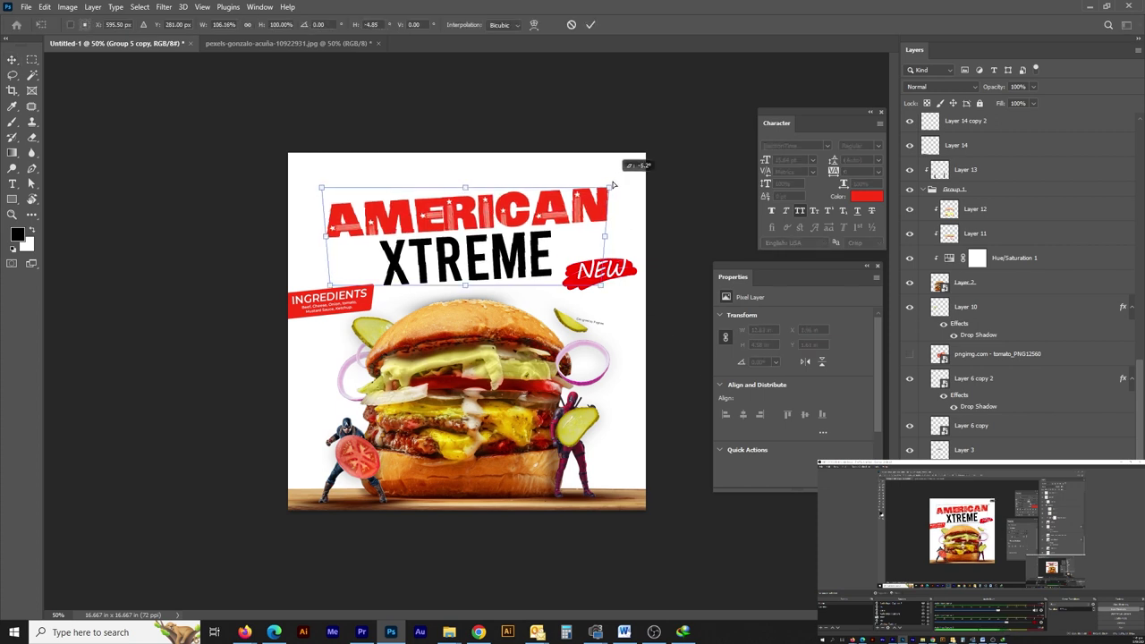
pyautogui.moveTo(512, 243); pyautogui.dragTo(515, 254)
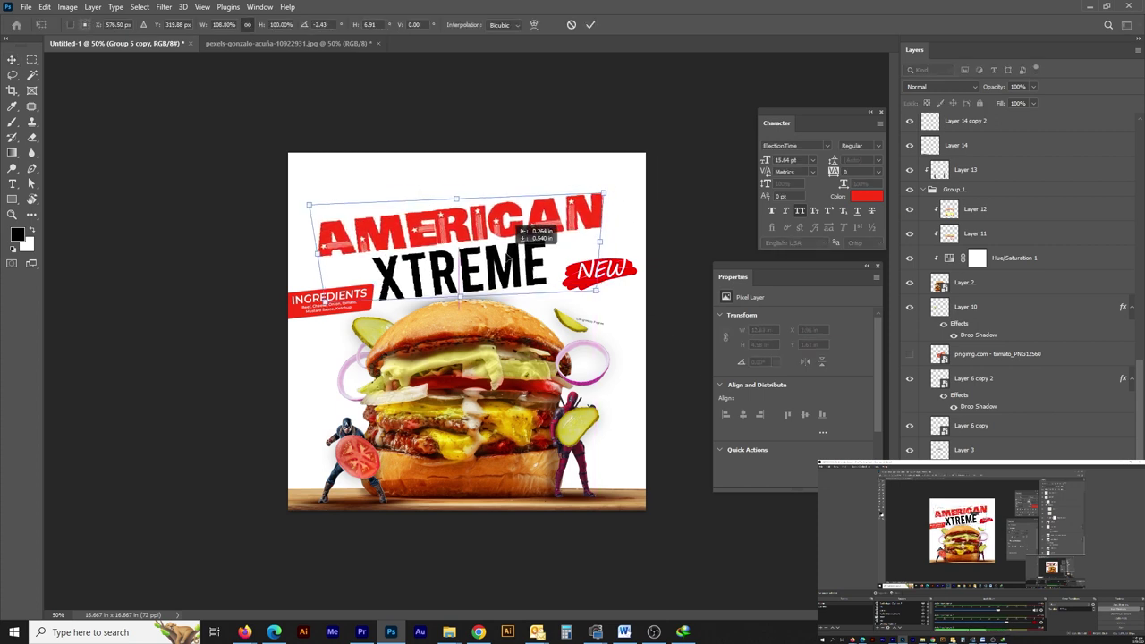
pyautogui.moveTo(605, 197); pyautogui.dragTo(649, 217)
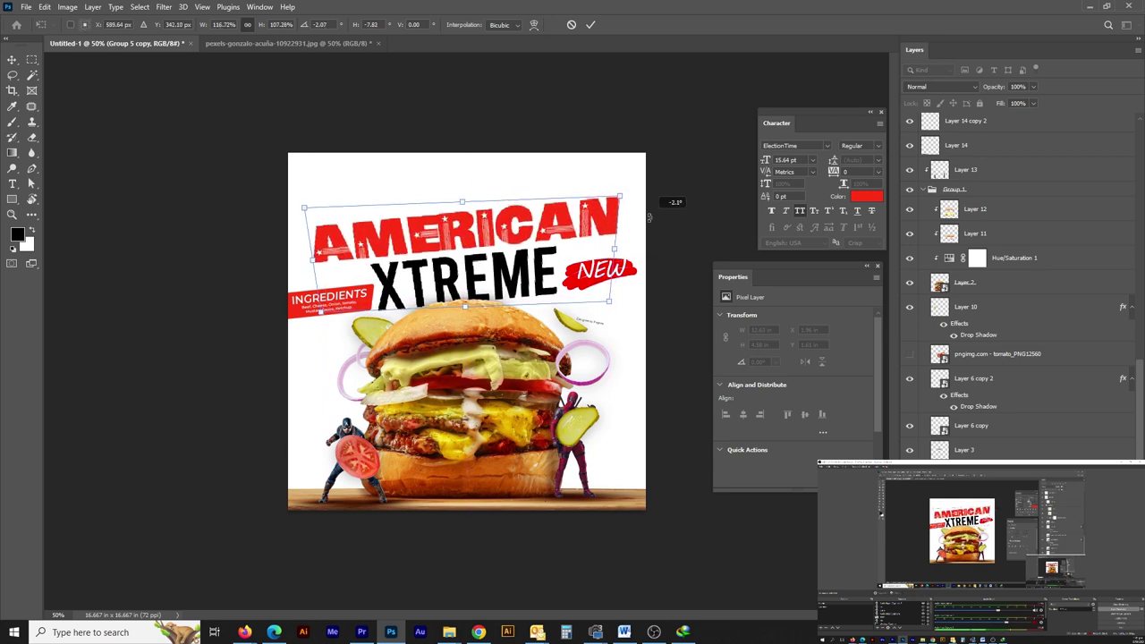
pyautogui.moveTo(559, 242); pyautogui.dragTo(561, 240)
pyautogui.moveTo(643, 226); pyautogui.dragTo(621, 199)
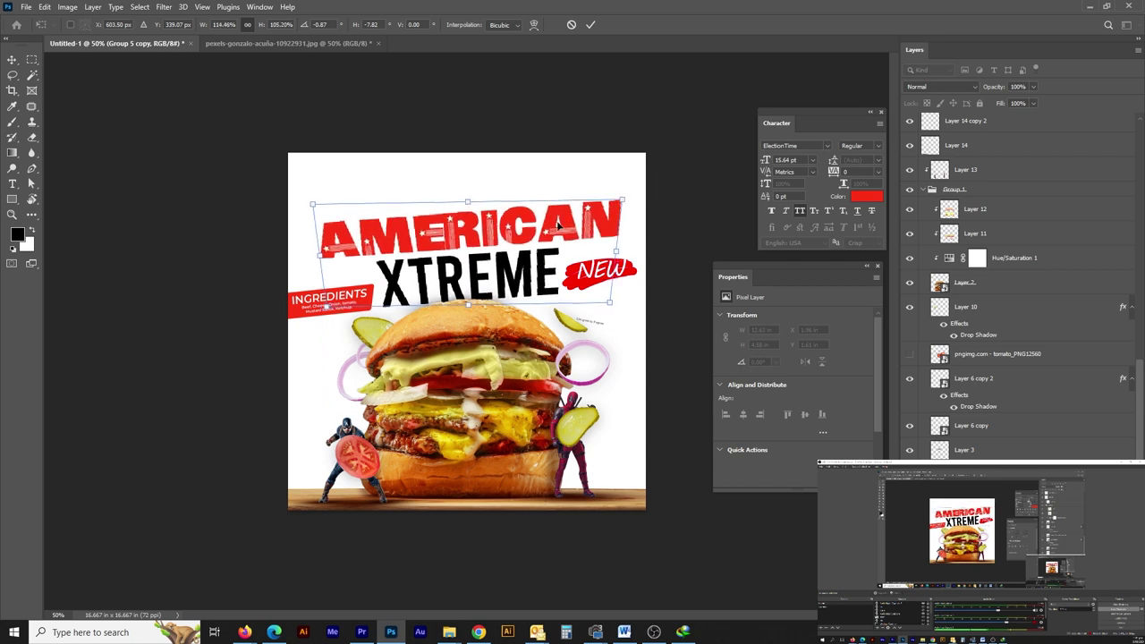
pyautogui.press('Return')
# Step: Scale the title to 97% and lower the NEW badge slightly
pyautogui.hotkey('ctrl', 't')
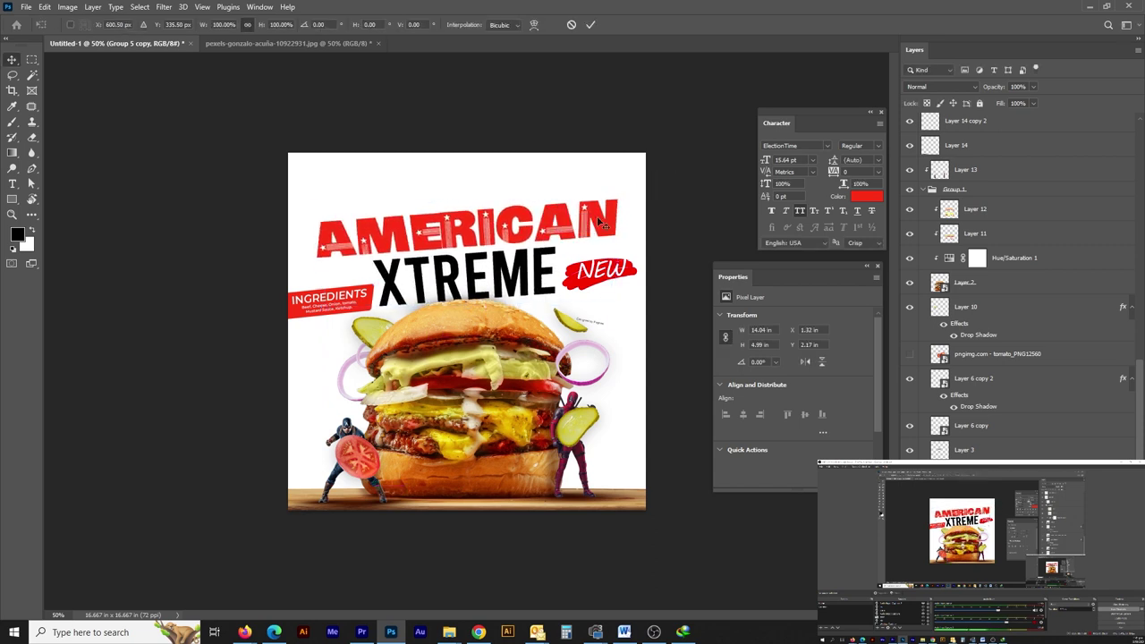
pyautogui.moveTo(619, 195); pyautogui.dragTo(615, 202)
pyautogui.press('Return')
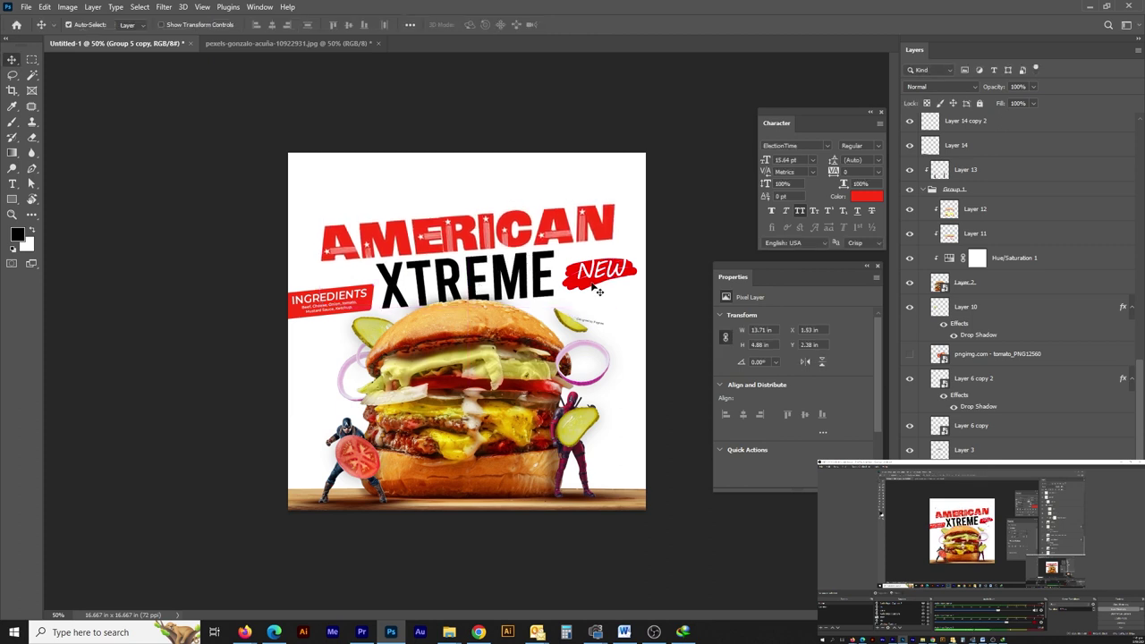
pyautogui.moveTo(605, 273); pyautogui.dragTo(606, 280)
# Step: Apply Hue +12 to the NEW badge layer and scale the title group to about 94%
pyautogui.hotkey('ctrl', 'u')
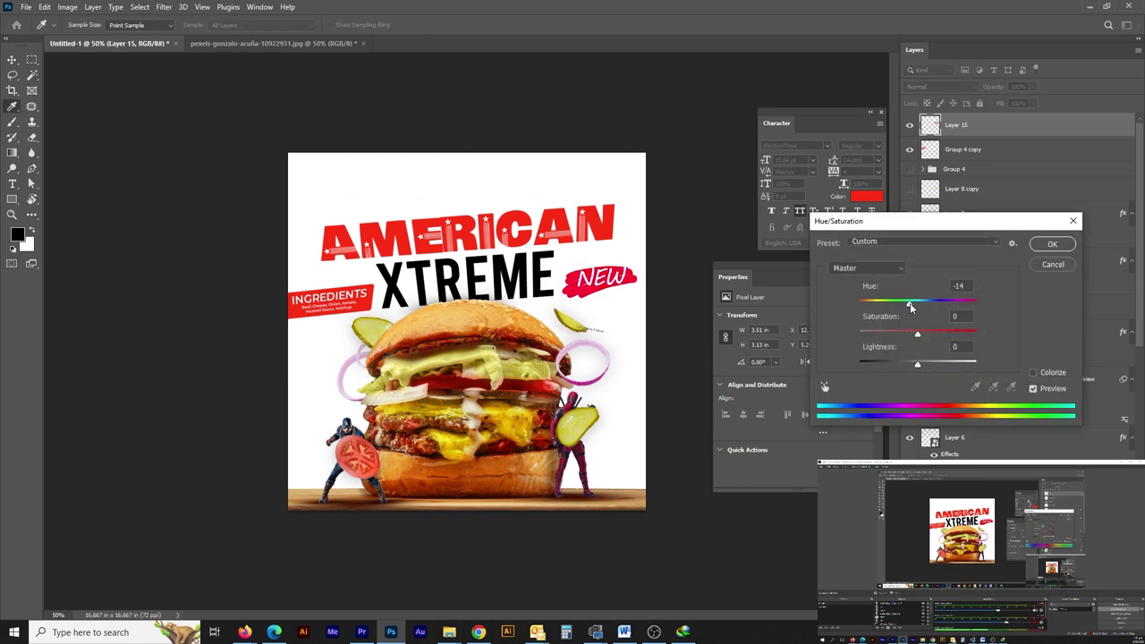
pyautogui.click(1056, 245)
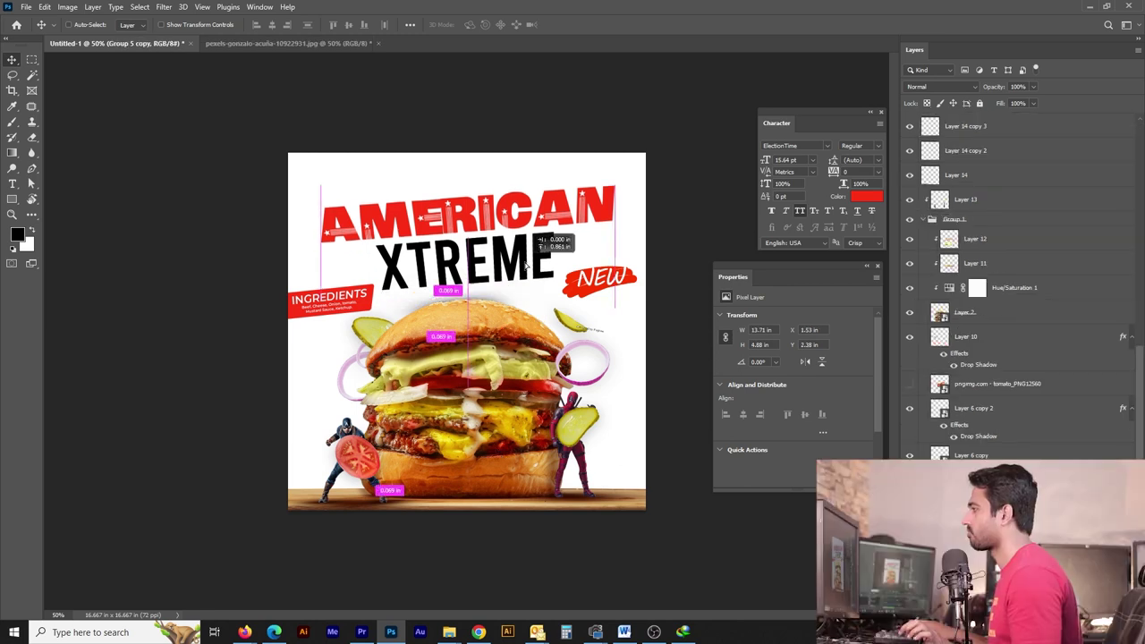
pyautogui.hotkey('ctrl', 't')
pyautogui.moveTo(606, 193); pyautogui.dragTo(605, 194)
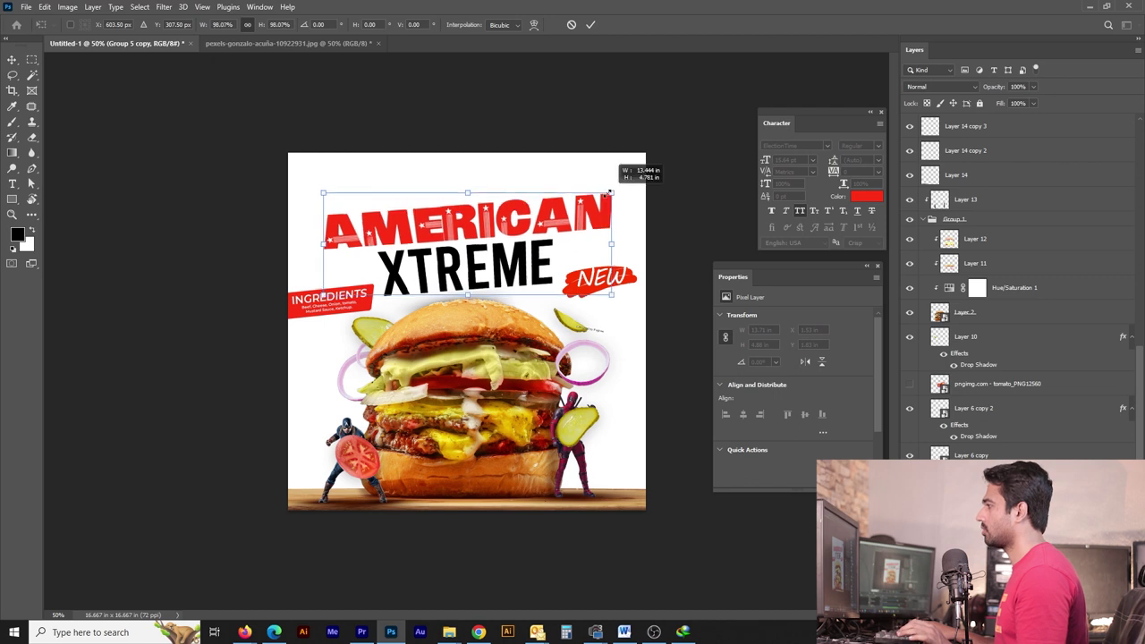
pyautogui.press('Return')
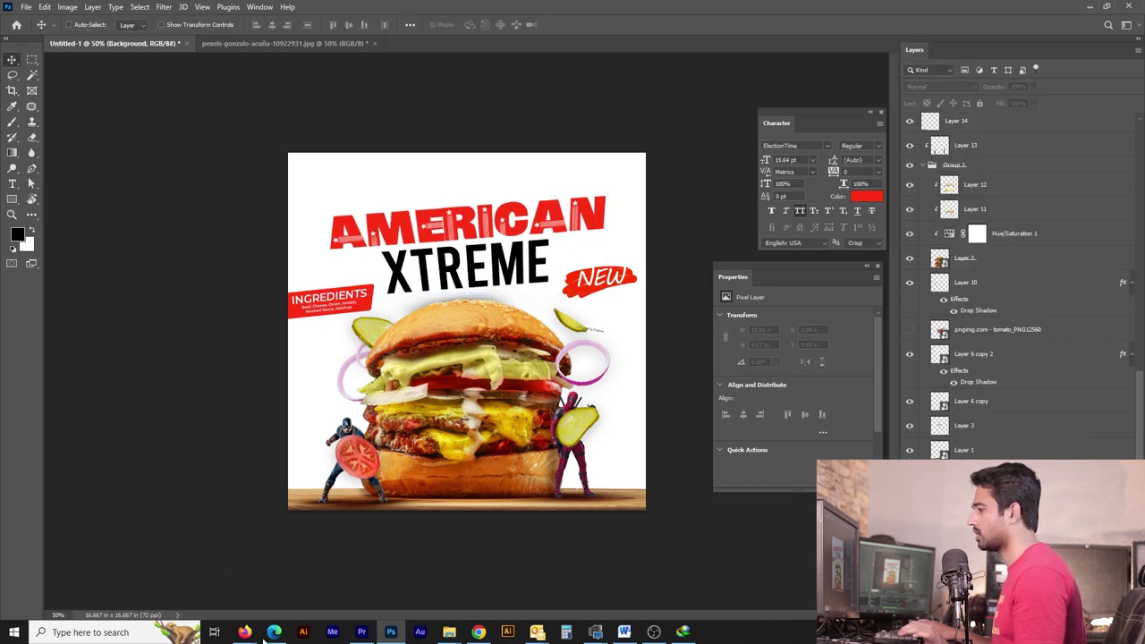
# Step: Search Google Images for 'white texture' and preview the Pexels result
pyautogui.moveTo(244, 633)
pyautogui.click(306, 581)
pyautogui.click(279, 66)
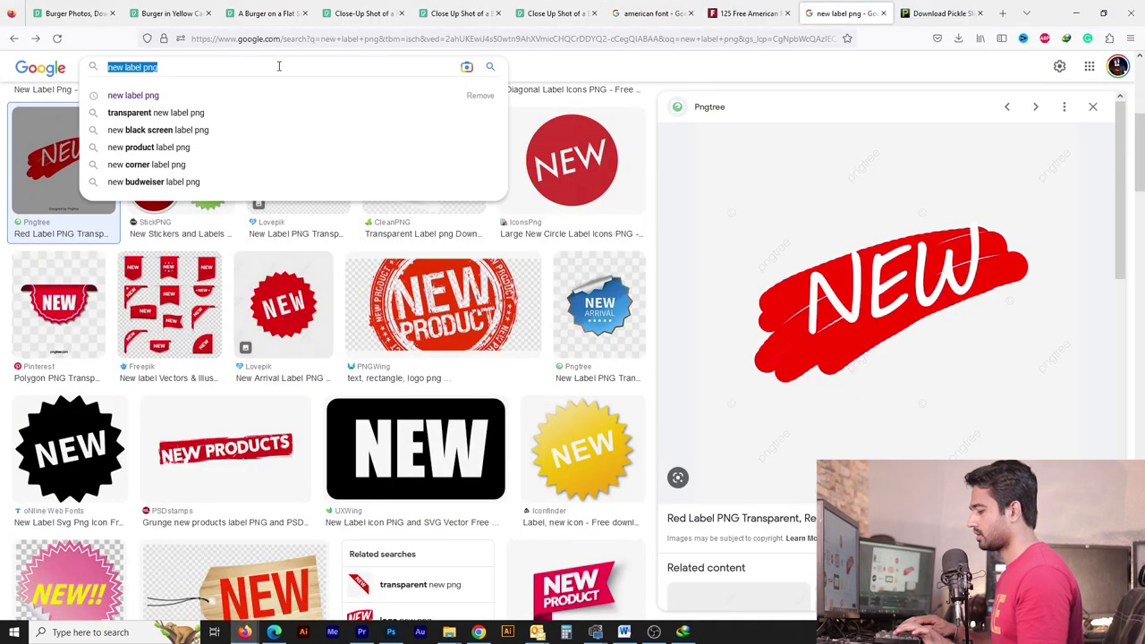
pyautogui.write('white texture')
pyautogui.press('Return')
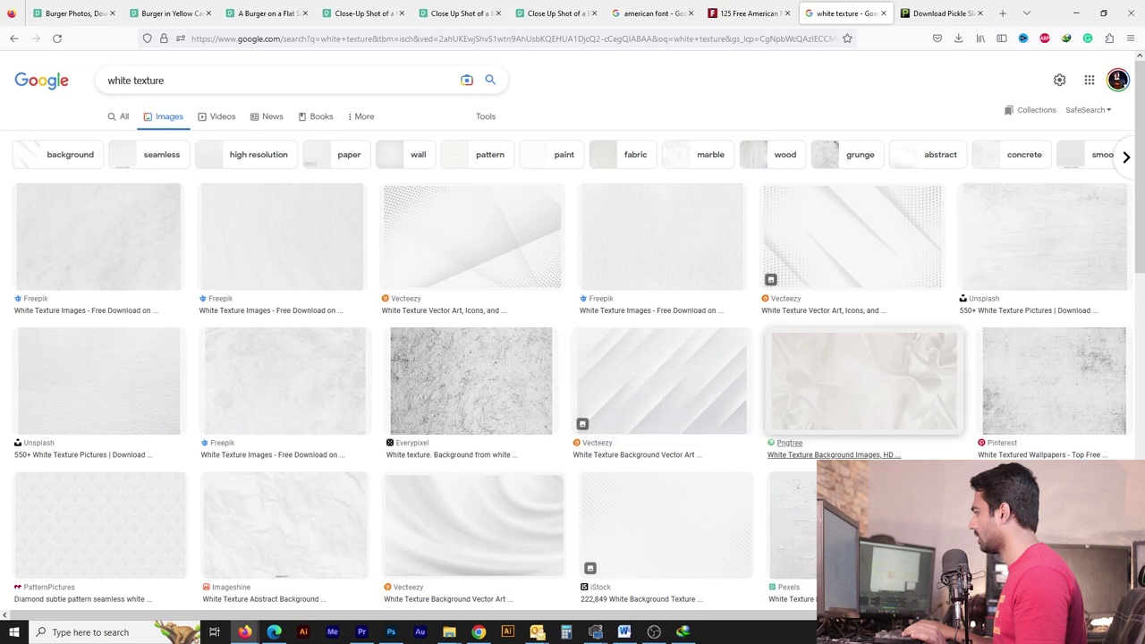
pyautogui.click(792, 528)
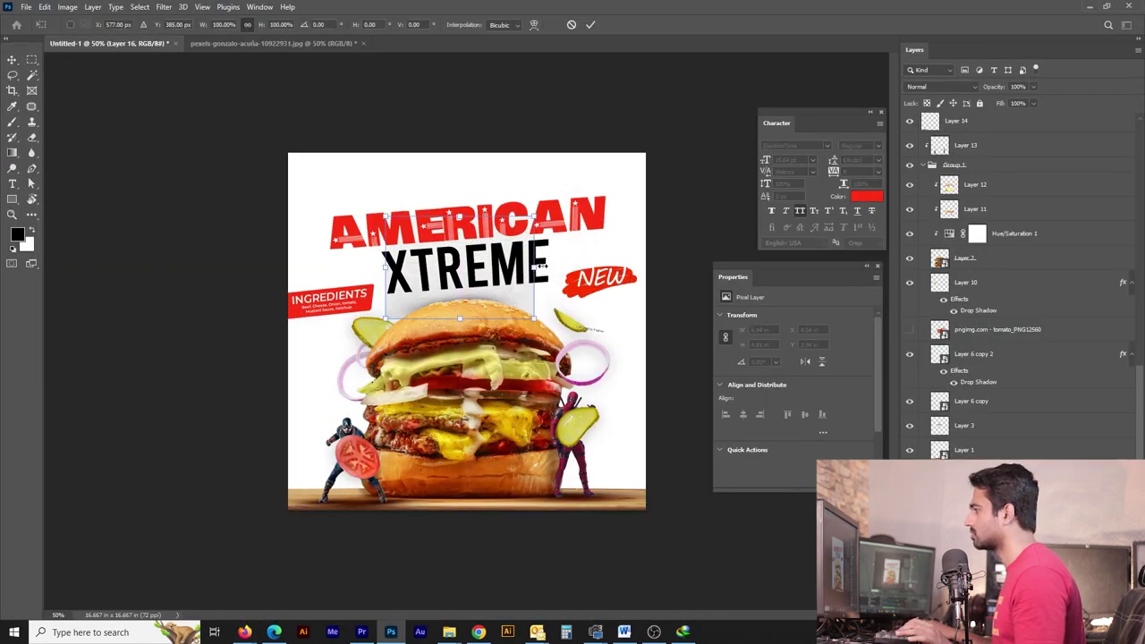
# Step: Paste the white texture onto the poster, move it down, then delete it again
pyautogui.hotkey('ctrl', 'v')
pyautogui.hotkey('ctrl', 't')
pyautogui.moveTo(466, 308); pyautogui.dragTo(470, 358)
pyautogui.press('Return')
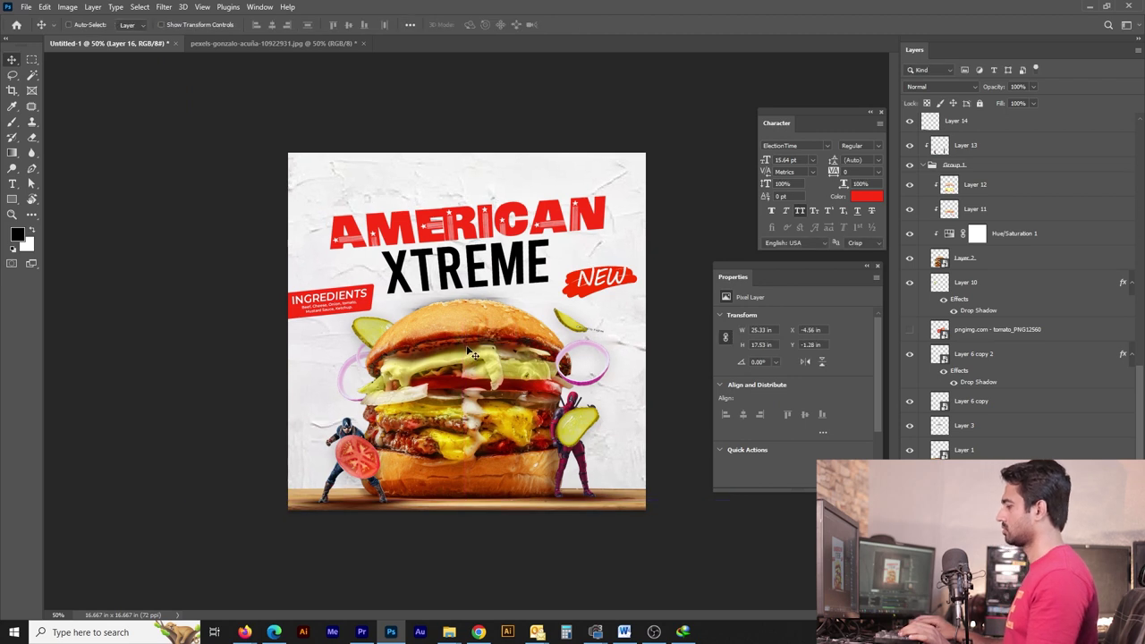
pyautogui.press('Delete')
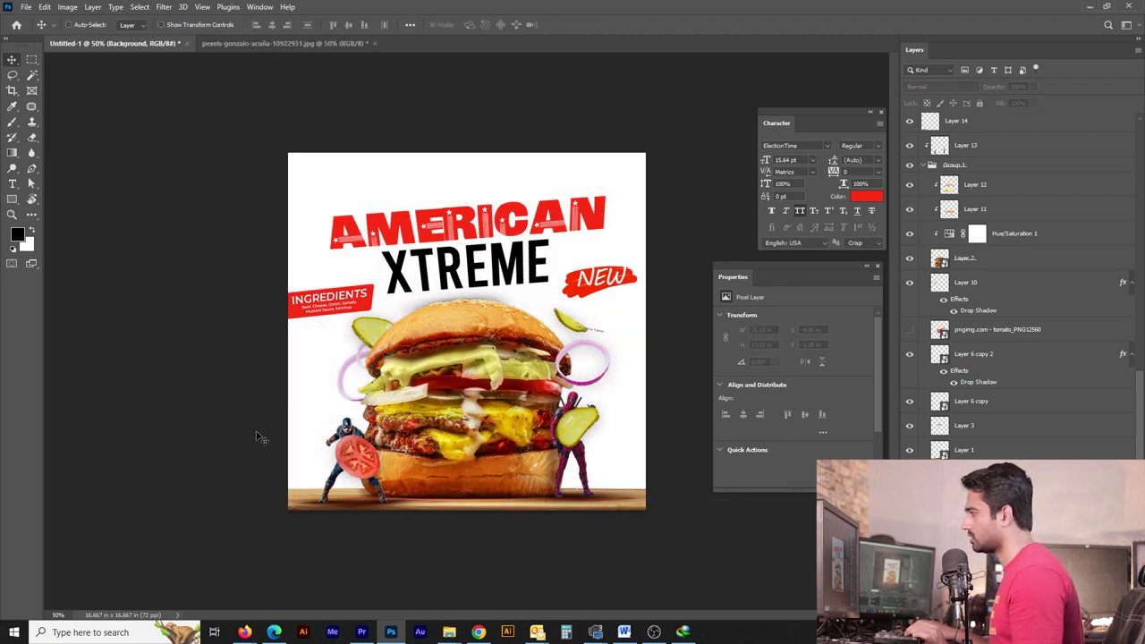
# Step: Nudge the pickle piece slightly left and reselect it
pyautogui.moveTo(574, 327); pyautogui.dragTo(564, 333)
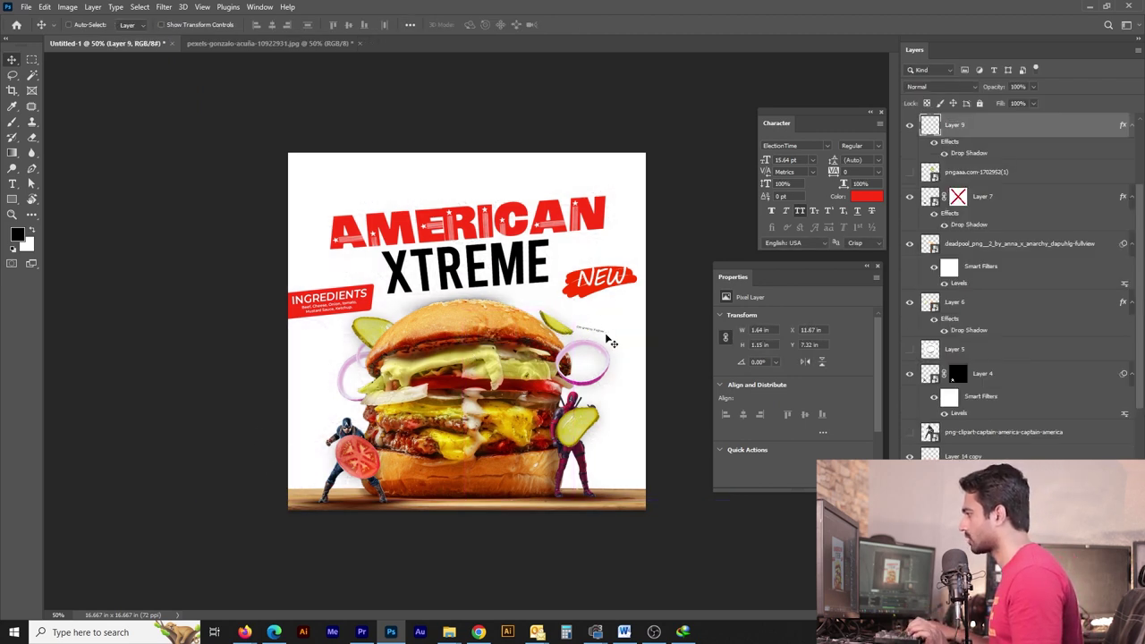
pyautogui.hotkey('ctrl', 'shift', 'alt', 'n')
pyautogui.press('e')
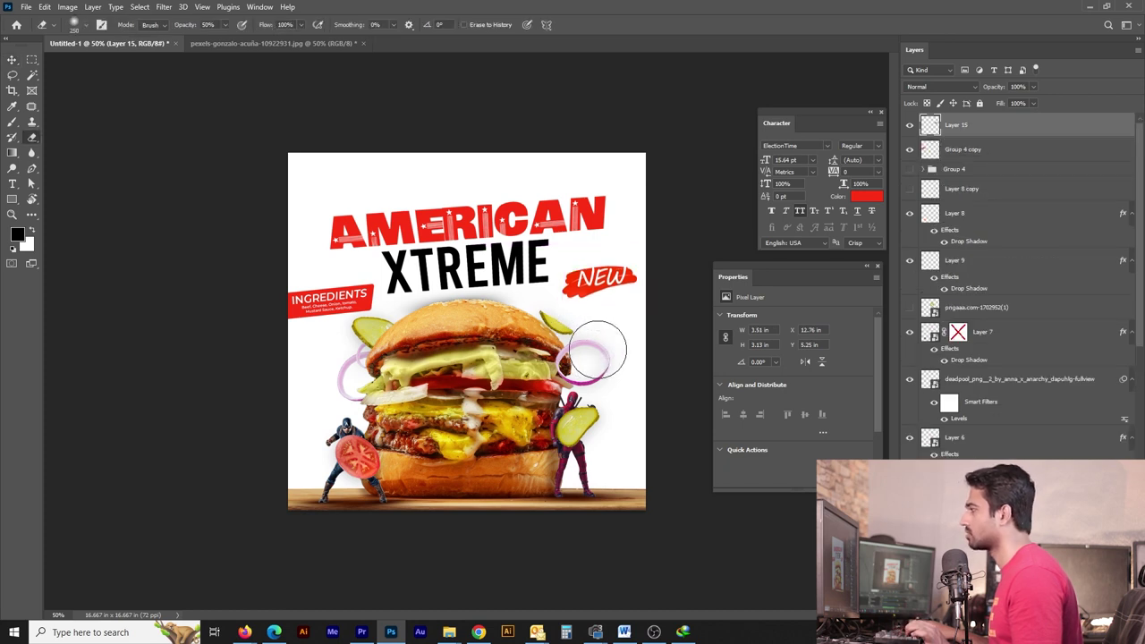
pyautogui.press('v')
pyautogui.click(564, 334)
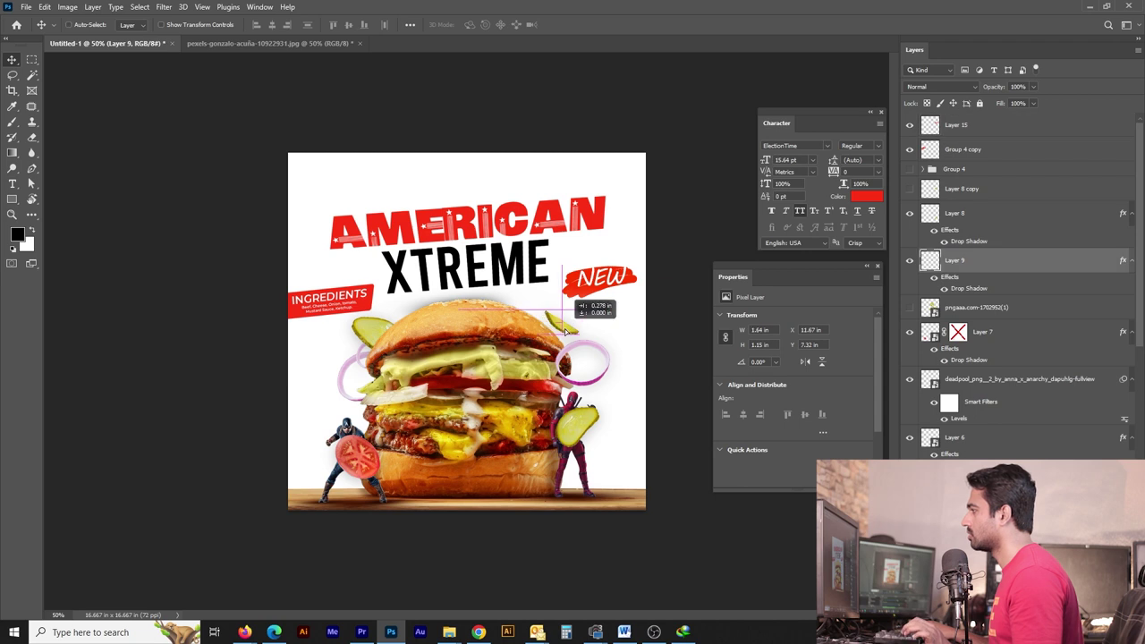
# Step: Shrink the AMERICAN XTREME title to about 98%
pyautogui.click(519, 252)
pyautogui.hotkey('ctrl', 't')
pyautogui.moveTo(608, 166); pyautogui.dragTo(605, 166)
pyautogui.press('Return')
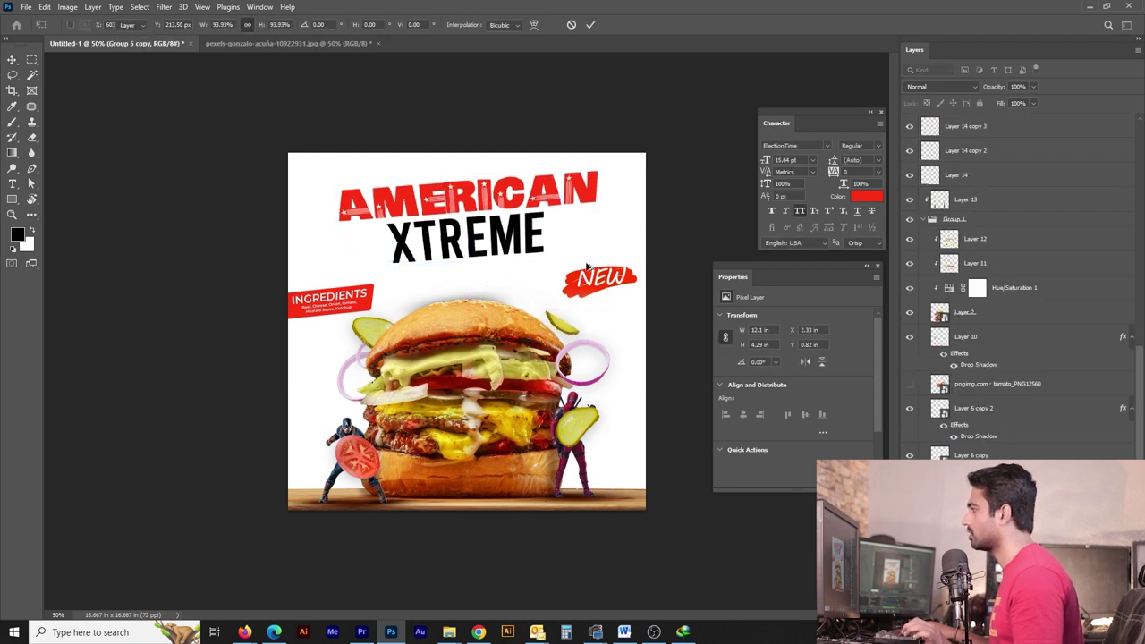
# Step: Move the NEW badge up-left, shift the INGREDIENTS banner, and readjust the pickle
pyautogui.moveTo(606, 296); pyautogui.dragTo(596, 275)
pyautogui.moveTo(365, 306)
pyautogui.mouseDown()
pyautogui.moveTo(368, 295)
pyautogui.moveTo(367, 321)
pyautogui.mouseUp()
pyautogui.hotkey('ctrl', 't')
pyautogui.press('Return')
# Step: Search Google Images for 'cheese slice png', copy the iStock cheddar slice, and paste it into the poster
pyautogui.moveTo(244, 632)
pyautogui.click(305, 586)
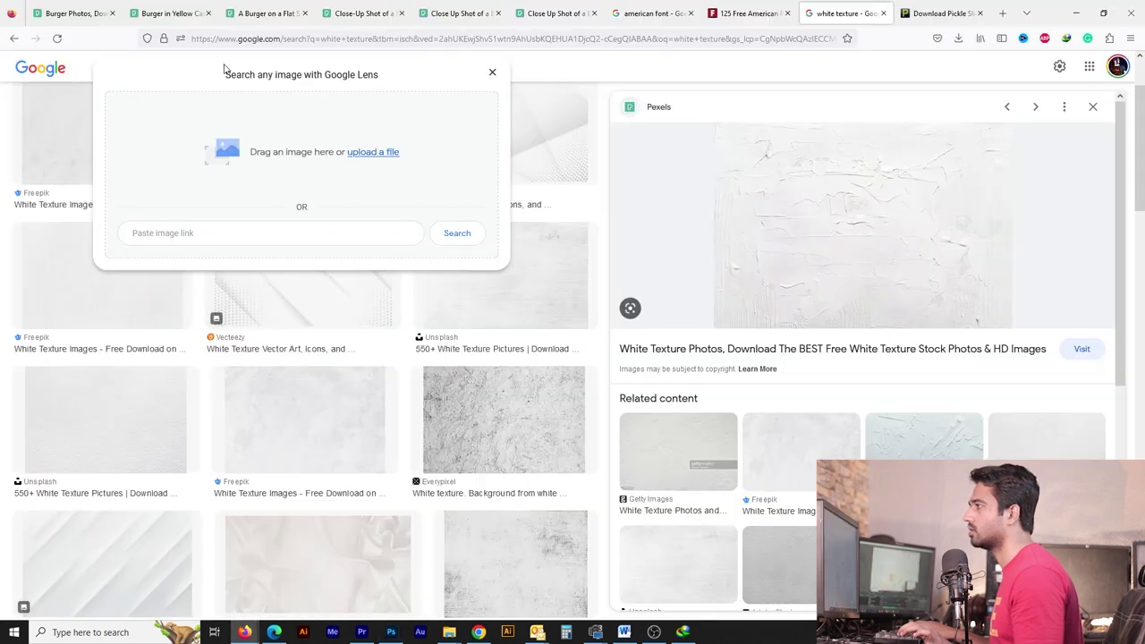
pyautogui.click(491, 74)
pyautogui.tripleClick(241, 71)
pyautogui.write('cheese slice png')
pyautogui.press('Return')
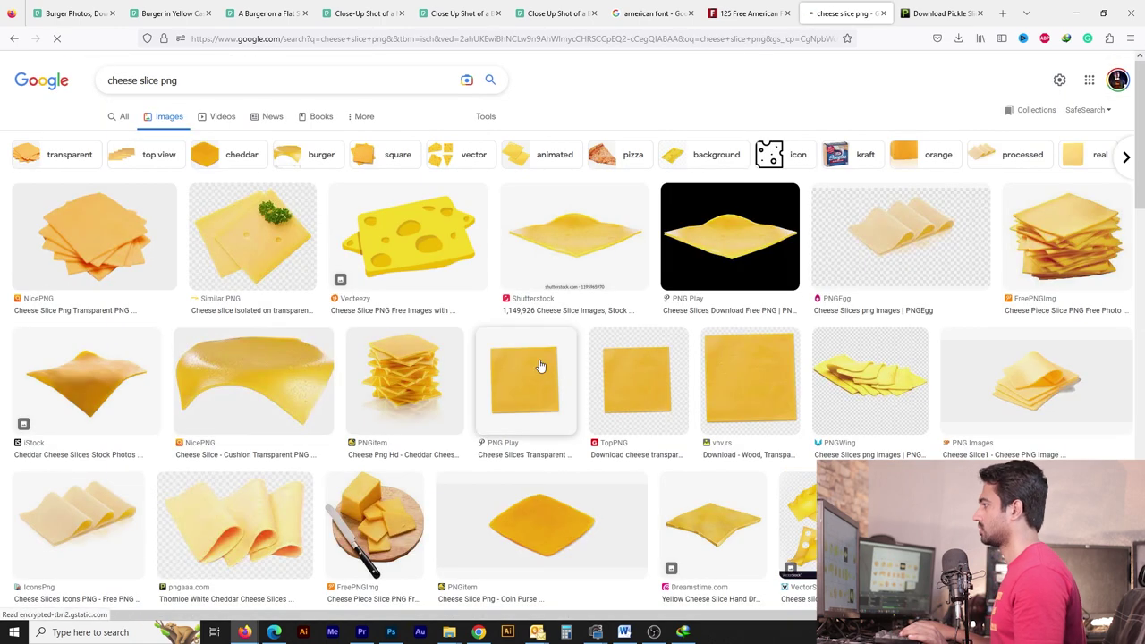
pyautogui.click(72, 416)
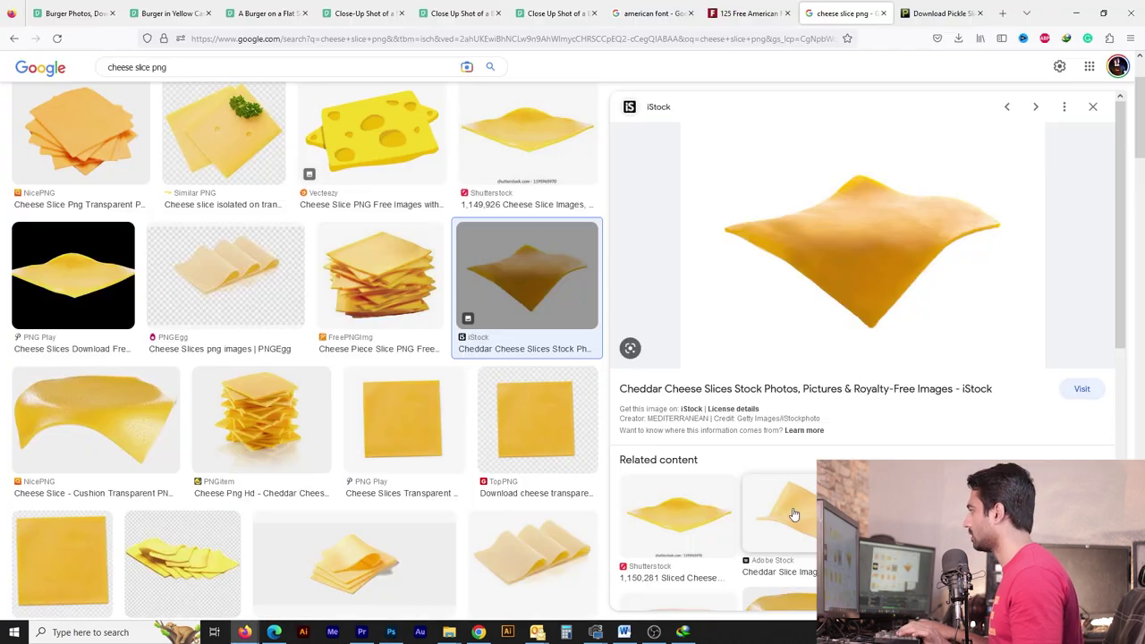
pyautogui.rightClick(841, 206)
pyautogui.hotkey('ctrl', 'v')
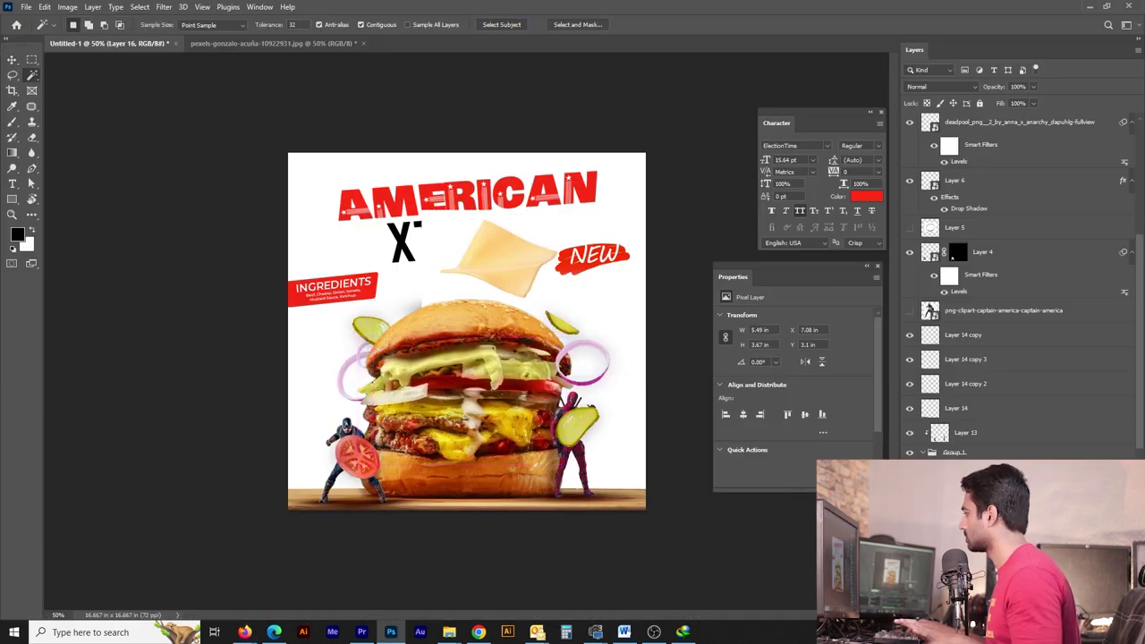
# Step: Enlarge, rotate and stretch the cheese slice, then send it behind the burger
pyautogui.rightClick(872, 112)
pyautogui.hotkey('ctrl', 't')
pyautogui.moveTo(630, 295); pyautogui.dragTo(672, 209)
pyautogui.moveTo(670, 337); pyautogui.dragTo(659, 311)
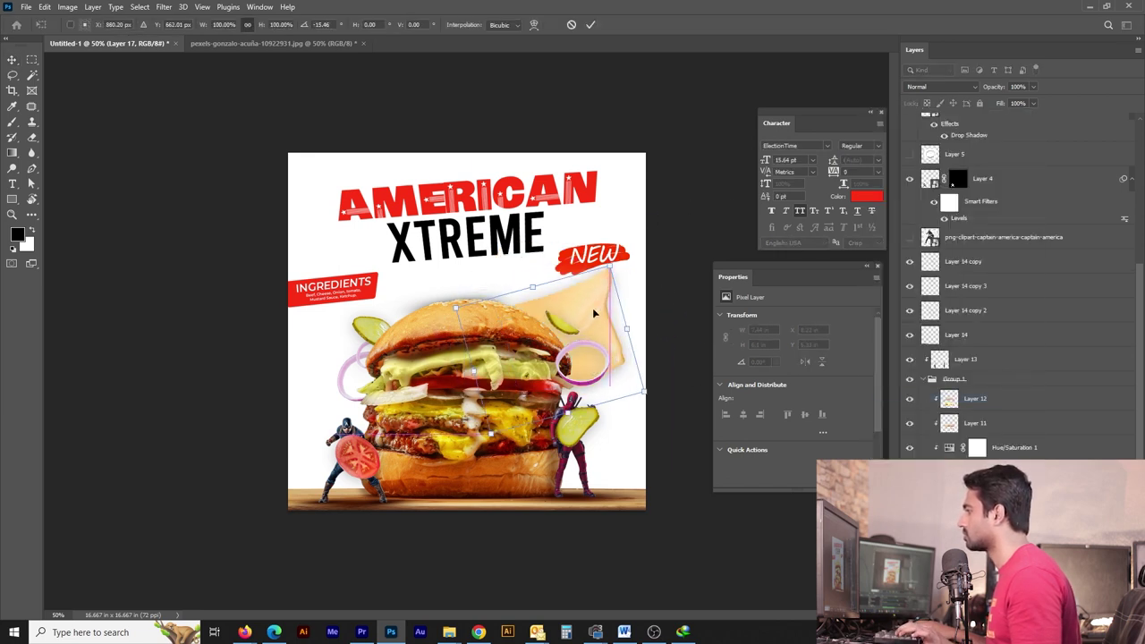
pyautogui.moveTo(457, 309); pyautogui.dragTo(295, 340)
pyautogui.press('Return')
pyautogui.hotkey('ctrl', 'shift', '[')
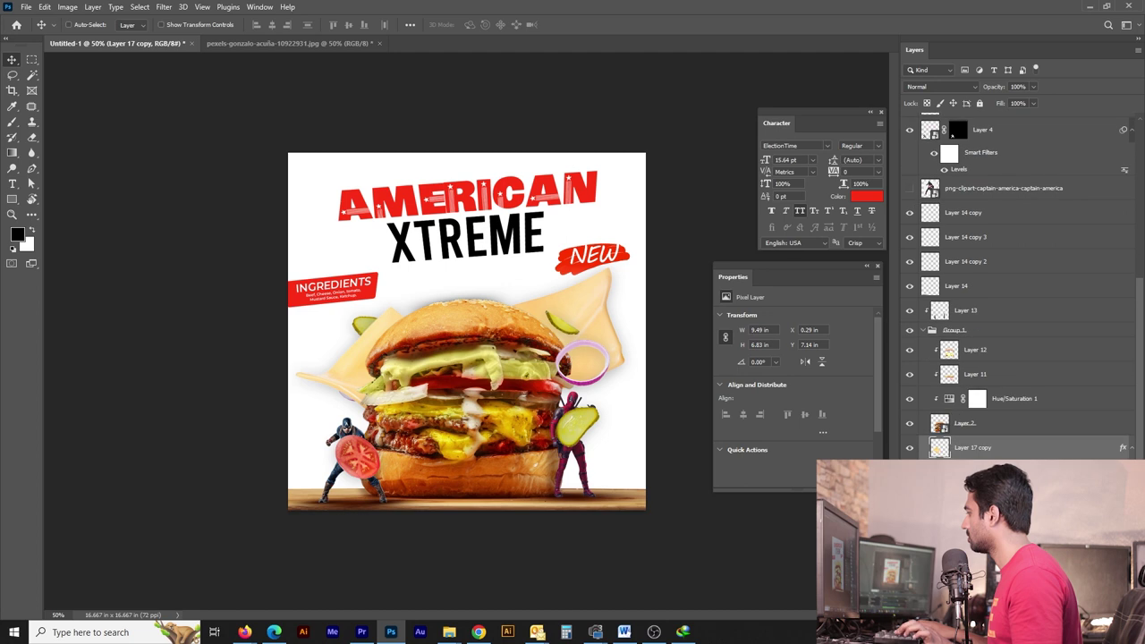
pyautogui.hotkey('ctrl', 'shift', '[')
# Step: Duplicate the cheese slice and rotate the copy onto the burger's right side
pyautogui.hotkey('ctrl', 'j')
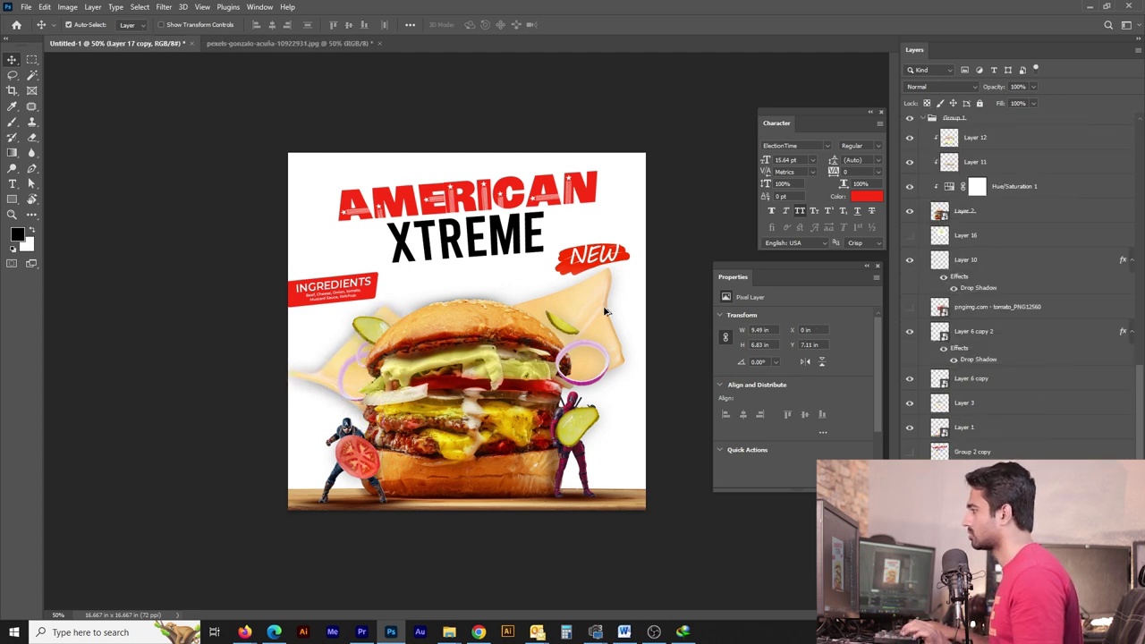
pyautogui.hotkey('ctrl', 't')
pyautogui.moveTo(638, 276); pyautogui.dragTo(654, 415)
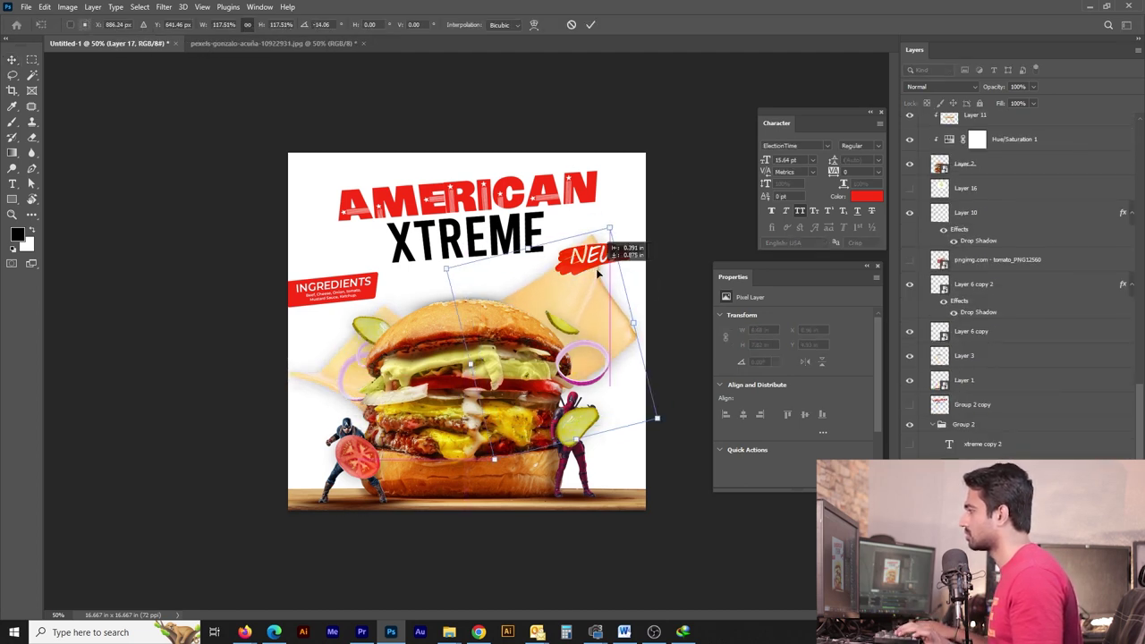
pyautogui.press('Return')
# Step: Select the NEW badge, zoom in to check it, and move it left
pyautogui.keyDown('ctrl'); pyautogui.click(639, 266); pyautogui.keyUp('ctrl')
pyautogui.press('z')
pyautogui.click(631, 239)
pyautogui.hotkey('ctrl', '0')
pyautogui.hotkey('ctrl', 't')
pyautogui.moveTo(620, 275); pyautogui.dragTo(540, 292)
# Step: Send the NEW badge behind the burger and centre it above the bun
pyautogui.press('Return')
pyautogui.hotkey('ctrl', '[')
pyautogui.hotkey('ctrl', '[')
pyautogui.hotkey('ctrl', '[')
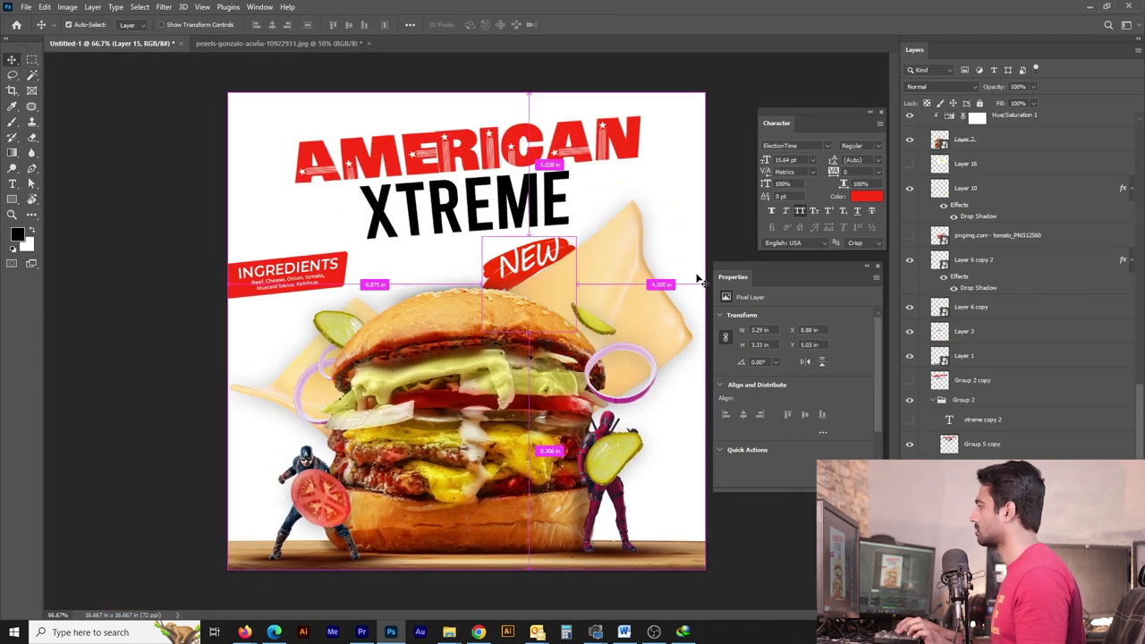
pyautogui.moveTo(695, 276)
pyautogui.mouseDown()
pyautogui.moveTo(662, 310)
pyautogui.moveTo(526, 312)
pyautogui.moveTo(407, 353)
pyautogui.mouseUp()
pyautogui.hotkey('ctrl', '-')
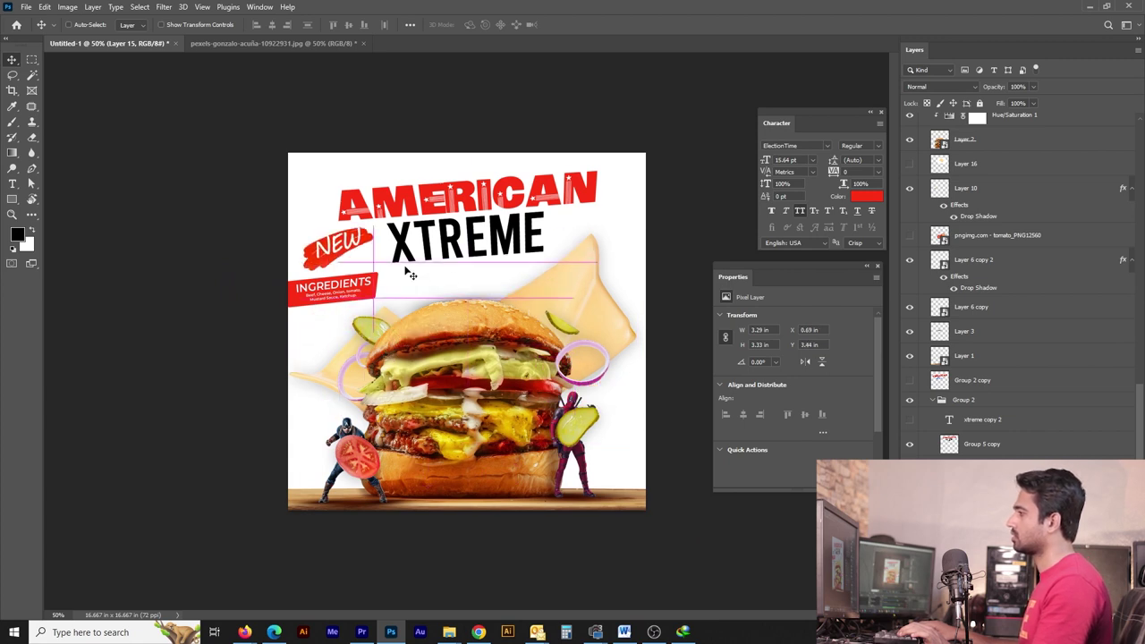
# Step: Tilt the AMERICAN XTREME title slightly and move it down
pyautogui.keyDown('ctrl'); pyautogui.click(466, 202); pyautogui.keyUp('ctrl')
pyautogui.hotkey('ctrl', 't')
pyautogui.moveTo(592, 261)
pyautogui.mouseDown()
pyautogui.moveTo(610, 211)
pyautogui.moveTo(612, 224)
pyautogui.mouseUp()
pyautogui.press('Return')
pyautogui.moveTo(514, 242); pyautogui.dragTo(514, 259)
pyautogui.press('Return')
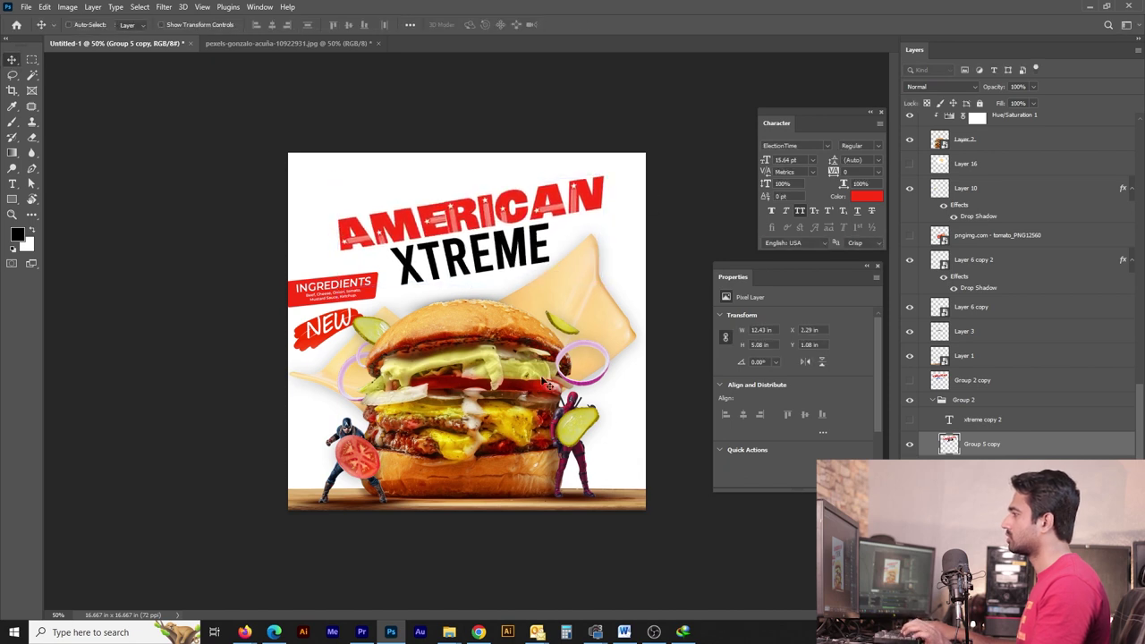
# Step: Duplicate the onion ring up beside XTREME
pyautogui.keyDown('ctrl'); pyautogui.click(394, 322); pyautogui.keyUp('ctrl')
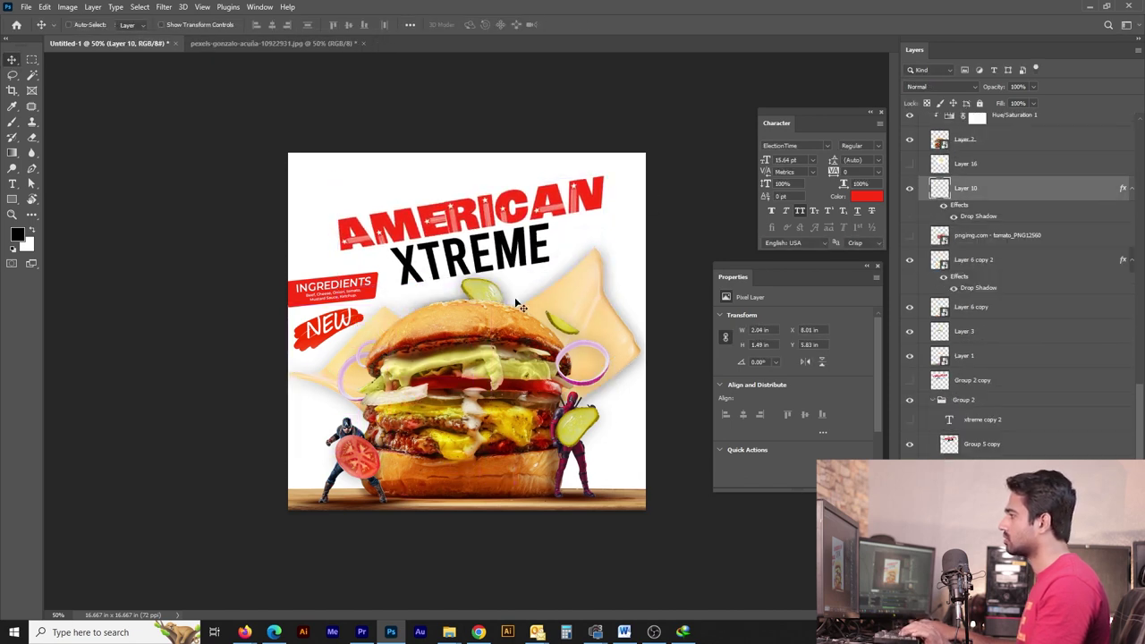
pyautogui.click(358, 360)
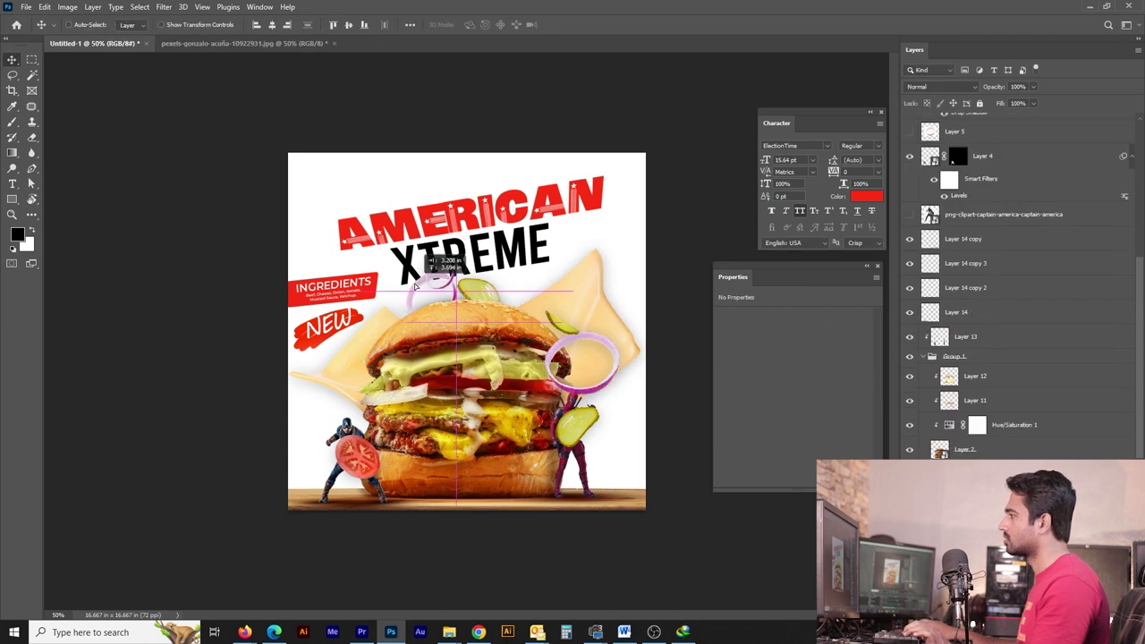
pyautogui.moveTo(358, 360); pyautogui.dragTo(528, 285)
pyautogui.hotkey('ctrl', 't')
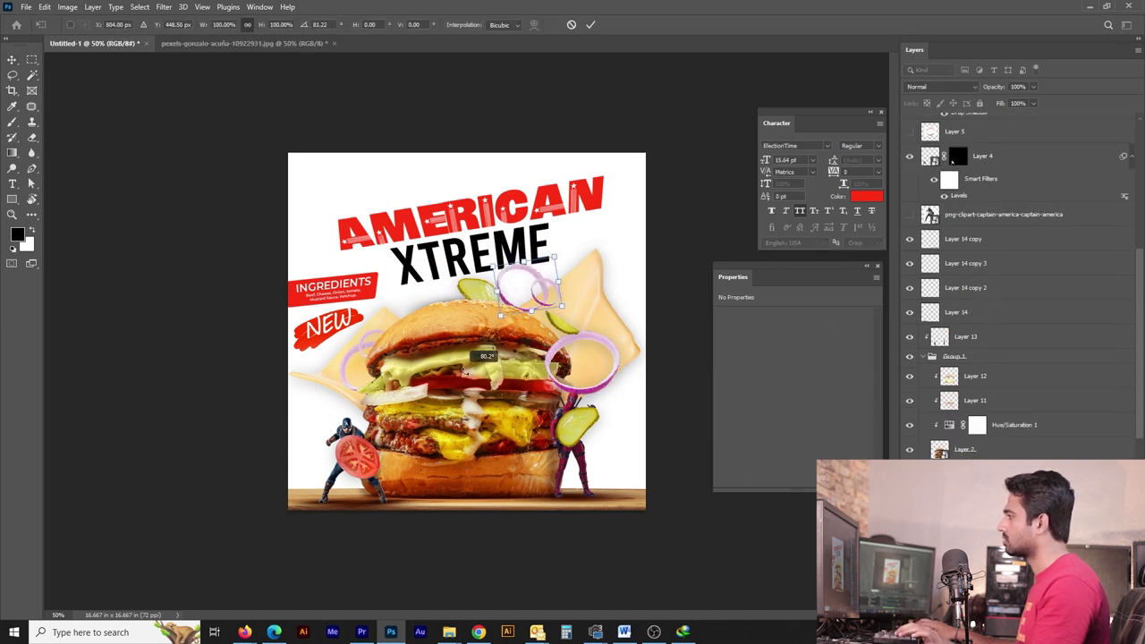
pyautogui.press('Return')
# Step: Duplicate the tomato slice beside the burger's top, then return to the cheese image search
pyautogui.moveTo(369, 456)
pyautogui.mouseDown()
pyautogui.moveTo(526, 352)
pyautogui.moveTo(436, 321)
pyautogui.mouseUp()
pyautogui.hotkey('ctrl', 't')
pyautogui.press('Return')
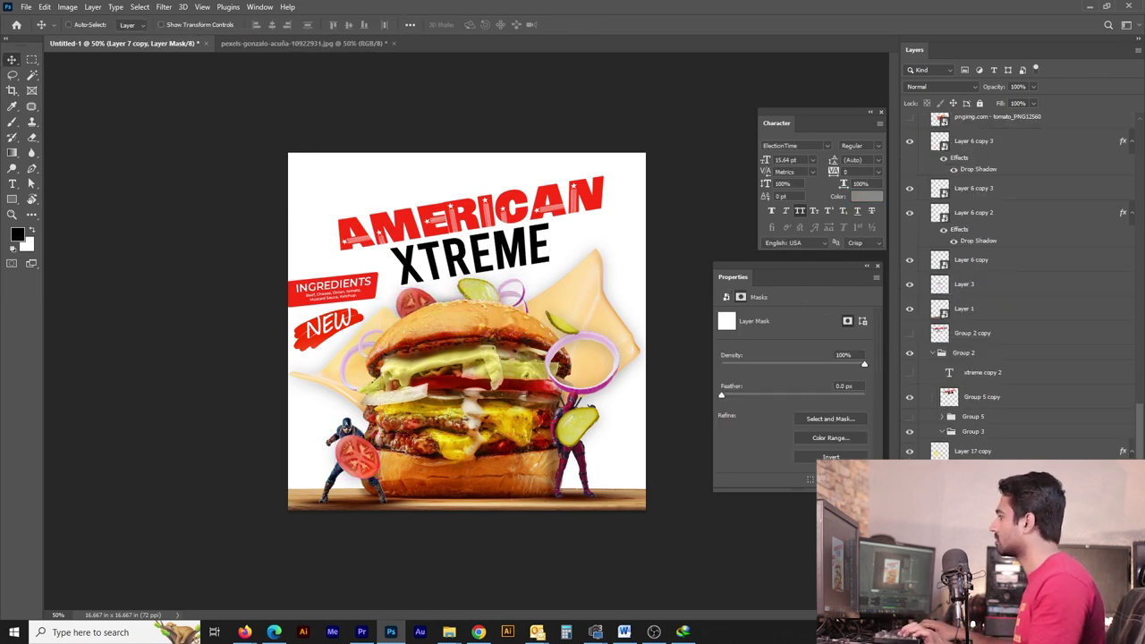
pyautogui.moveTo(426, 324); pyautogui.dragTo(547, 317)
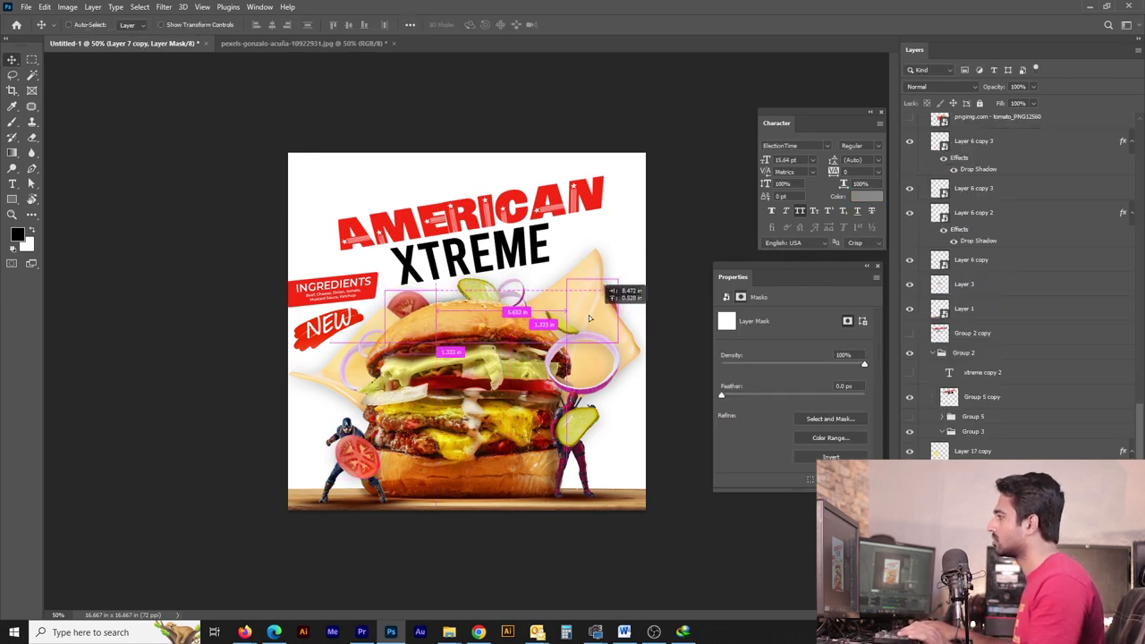
pyautogui.click(618, 248)
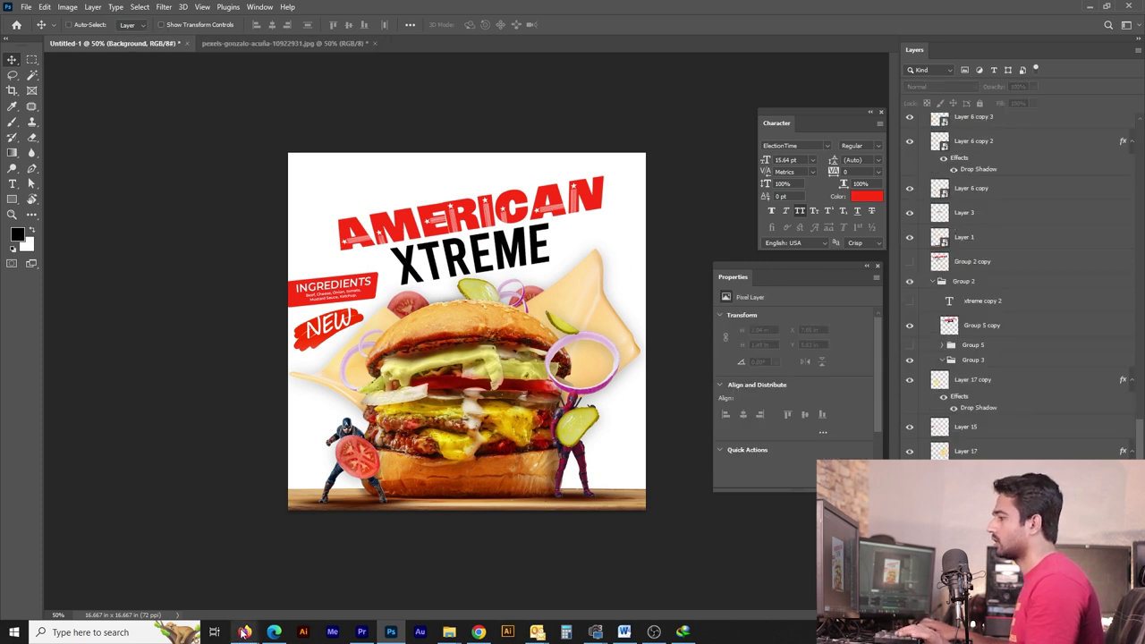
pyautogui.moveTo(244, 633)
pyautogui.click(304, 586)
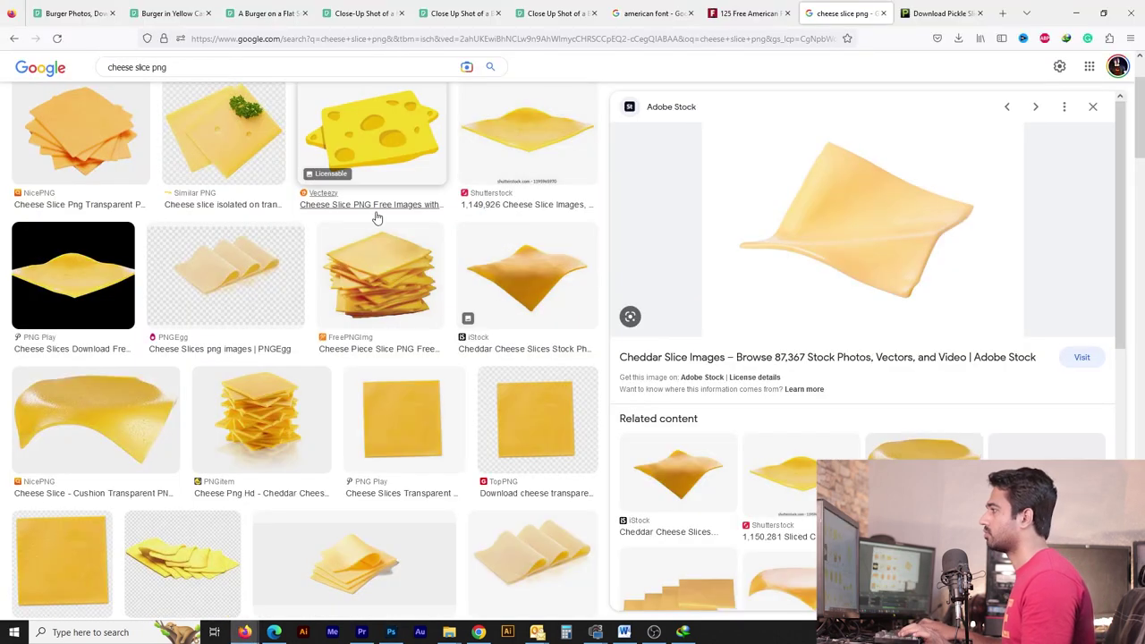
# Step: Replace the search words with 'cheese background' and run the search
pyautogui.scroll(2, 245, 87)
pyautogui.tripleClick(245, 81)
pyautogui.write('chees')
pyautogui.press('BackSpace')
pyautogui.press('BackSpace')
pyautogui.write('ese r')
pyautogui.press('BackSpace')
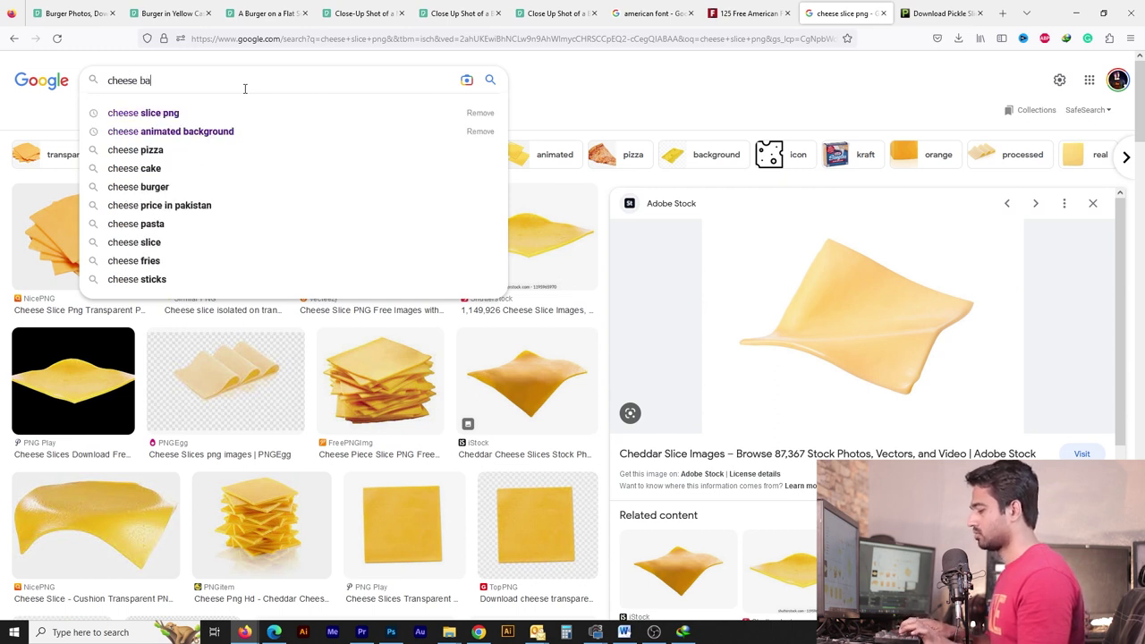
pyautogui.write('ckground')
pyautogui.press('Return')
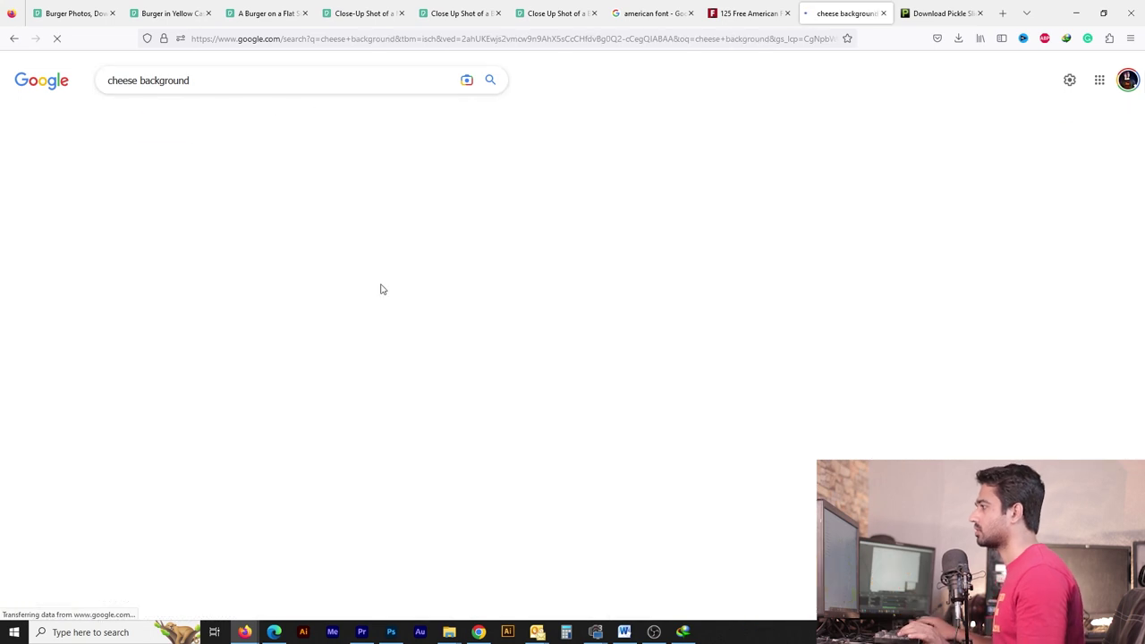
# Step: Scale the yellow cheese background image to fill the whole poster
pyautogui.click(651, 246)
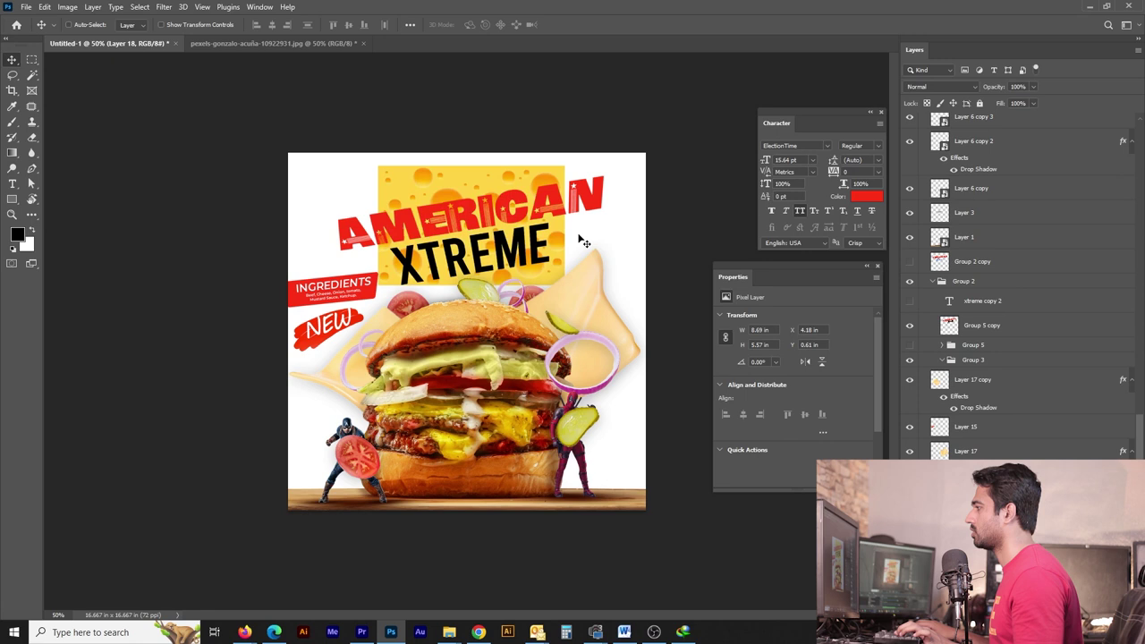
pyautogui.hotkey('ctrl', 't')
pyautogui.moveTo(565, 285); pyautogui.dragTo(677, 365)
pyautogui.moveTo(665, 288); pyautogui.dragTo(665, 357)
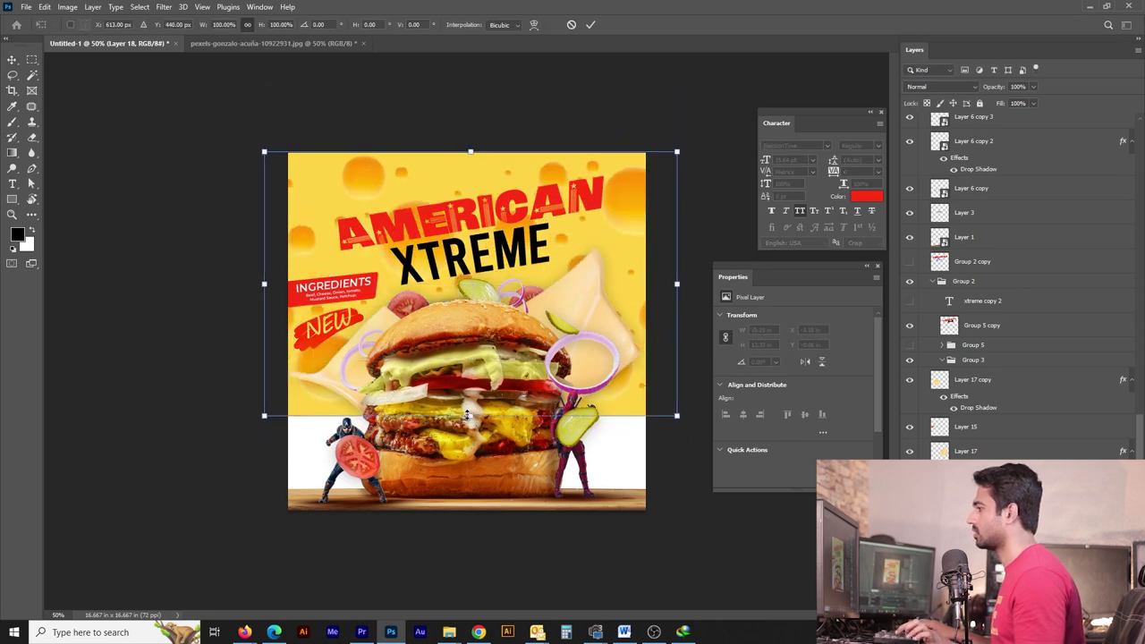
pyautogui.moveTo(677, 416); pyautogui.dragTo(703, 494)
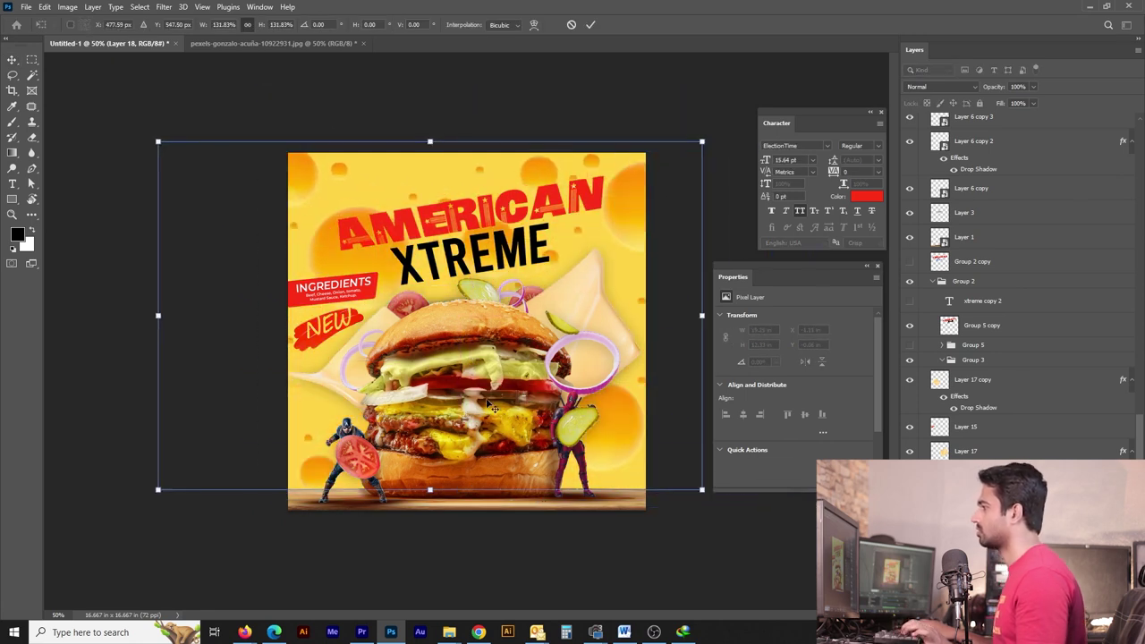
pyautogui.press('Return')
pyautogui.moveTo(510, 409); pyautogui.dragTo(512, 407)
# Step: Lock the title group's transparency, fill it black, and stretch it wider
pyautogui.click(526, 224)
pyautogui.click(927, 104)
pyautogui.hotkey('alt', 'BackSpace')
pyautogui.hotkey('ctrl', 't')
pyautogui.moveTo(605, 175); pyautogui.dragTo(614, 167)
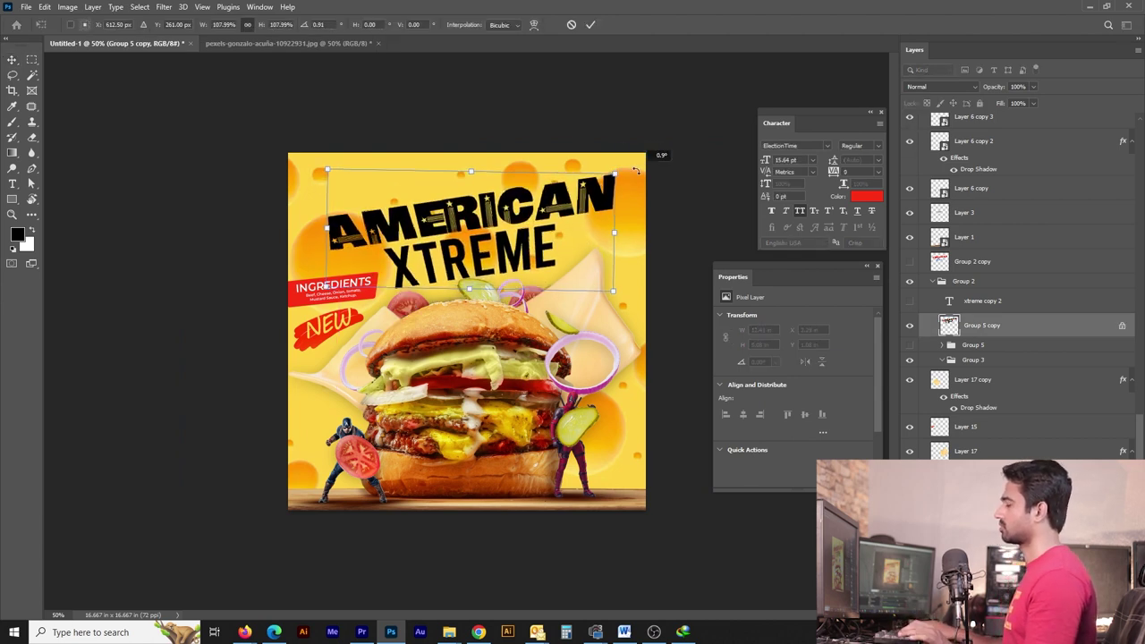
pyautogui.press('Return')
pyautogui.hotkey('ctrl', 't')
pyautogui.press('Return')
# Step: Move, tilt counter-clockwise and slightly enlarge the INGREDIENTS banner
pyautogui.moveTo(383, 311)
pyautogui.mouseDown()
pyautogui.moveTo(381, 298)
pyautogui.moveTo(278, 313)
pyautogui.mouseUp()
pyautogui.hotkey('ctrl', 't')
pyautogui.press('Return')
pyautogui.hotkey('ctrl', 't')
pyautogui.press('Return')
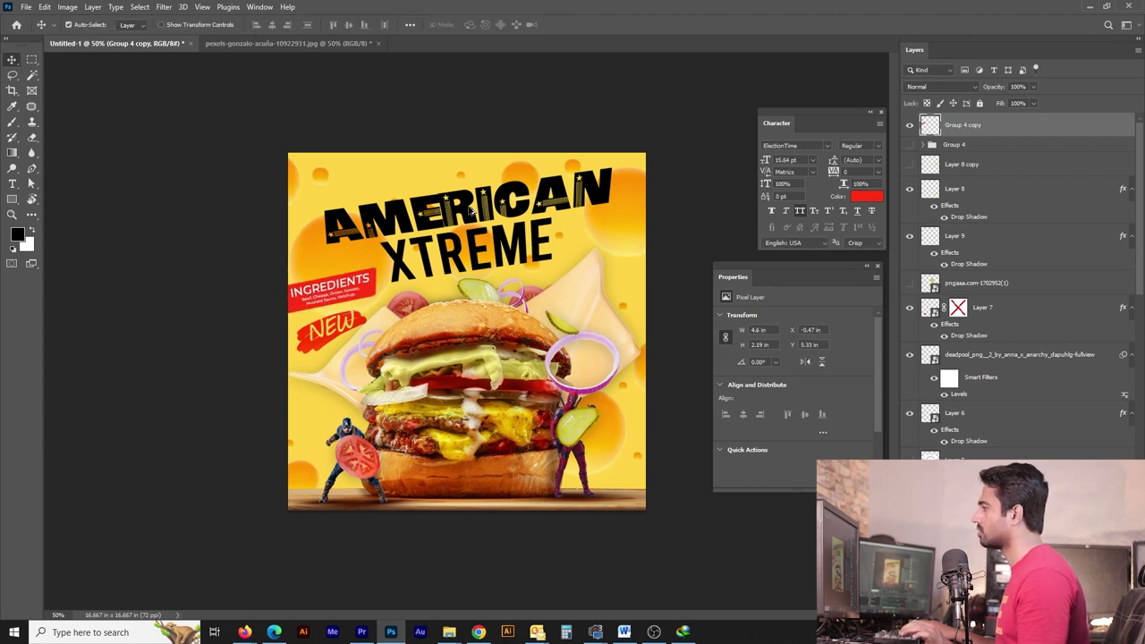
# Step: Stamp all visible artwork into a new merged layer and duplicate it
pyautogui.click(470, 209)
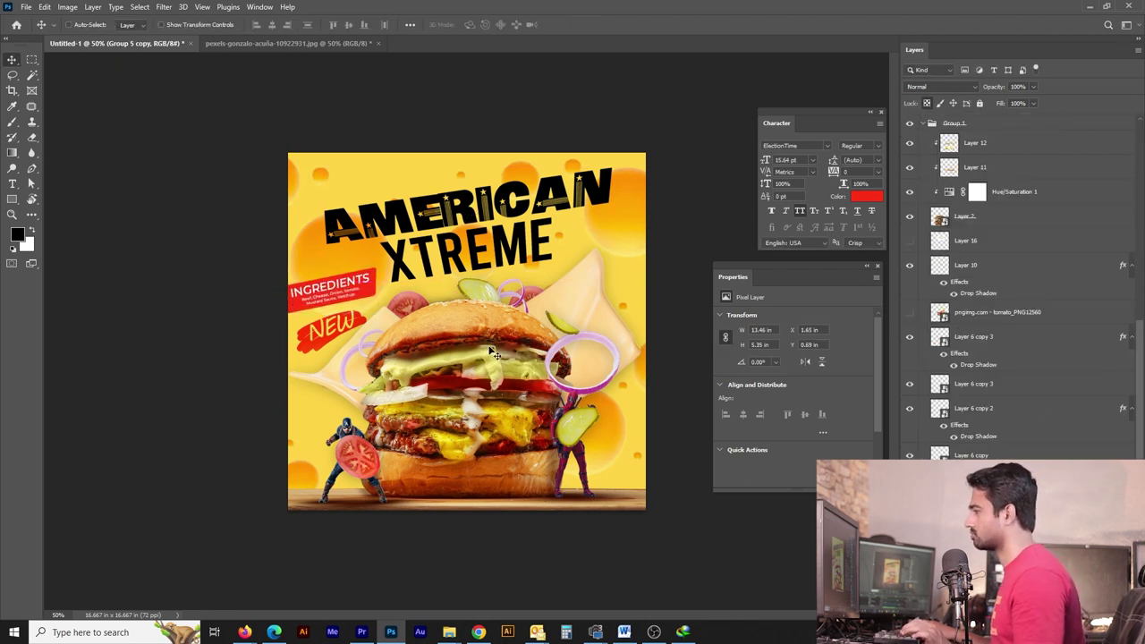
pyautogui.click(624, 370)
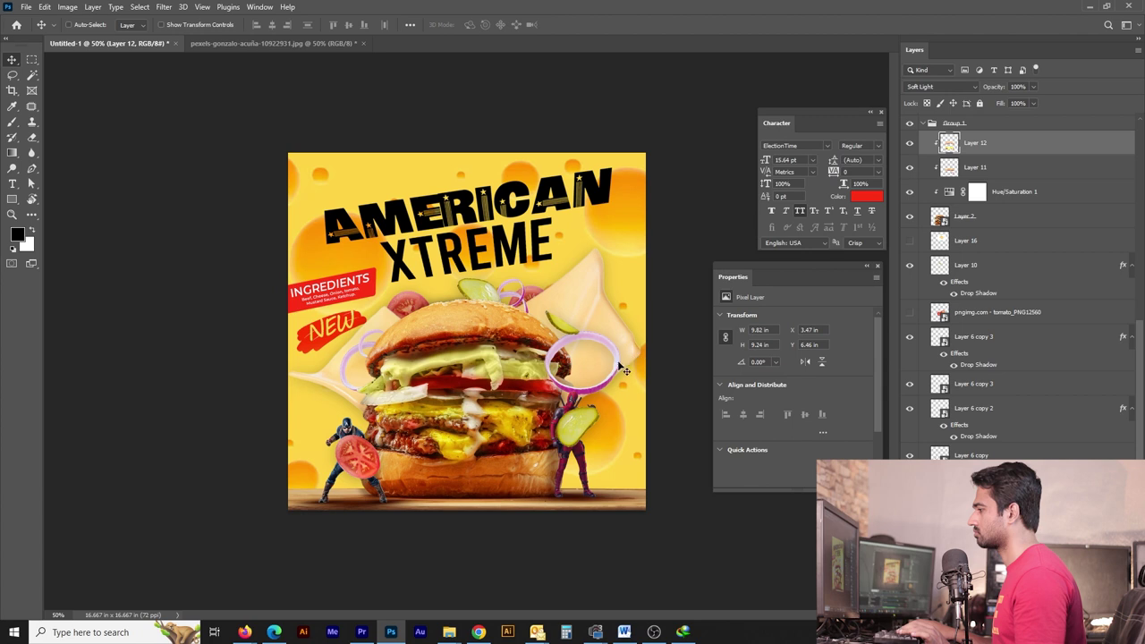
pyautogui.click(583, 464)
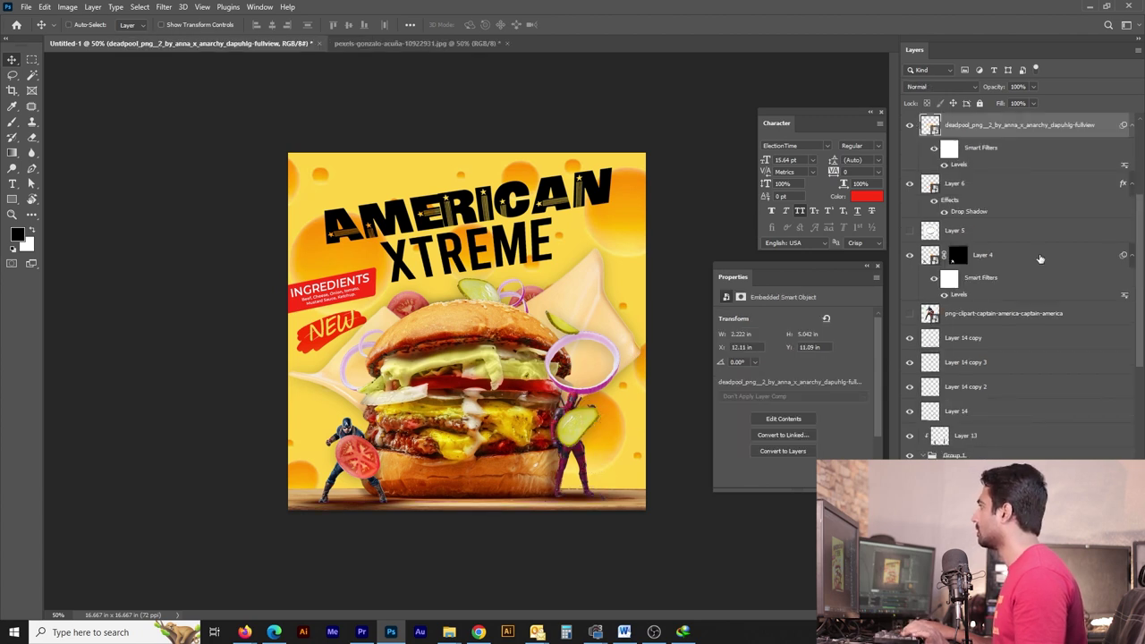
pyautogui.scroll(5, 1017, 257)
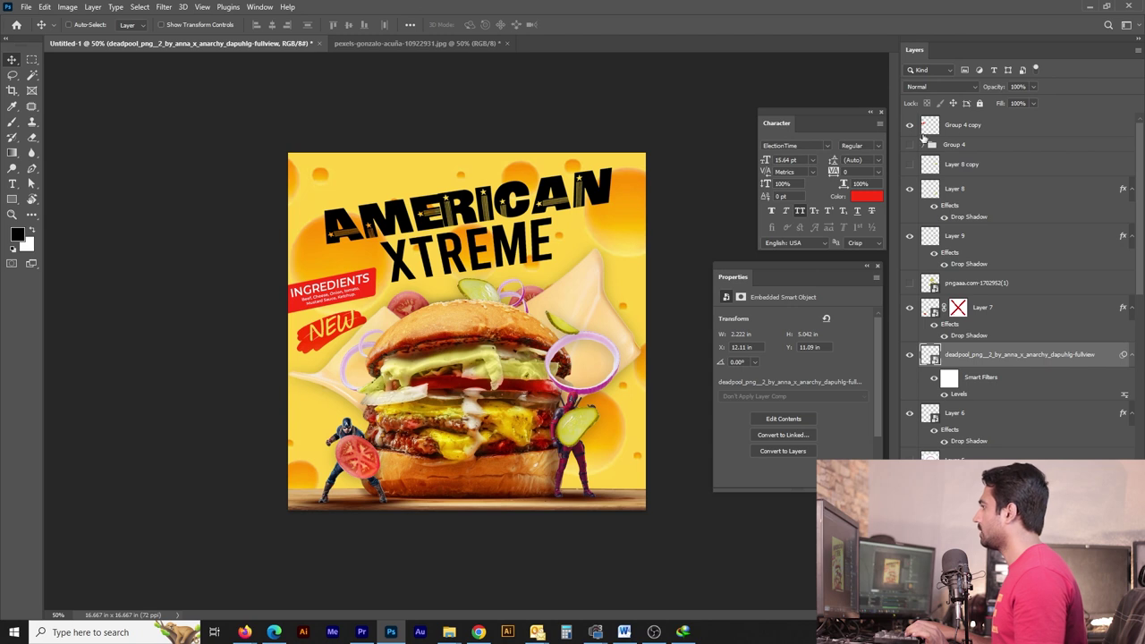
pyautogui.hotkey('ctrl', 'shift', 'alt', 'e')
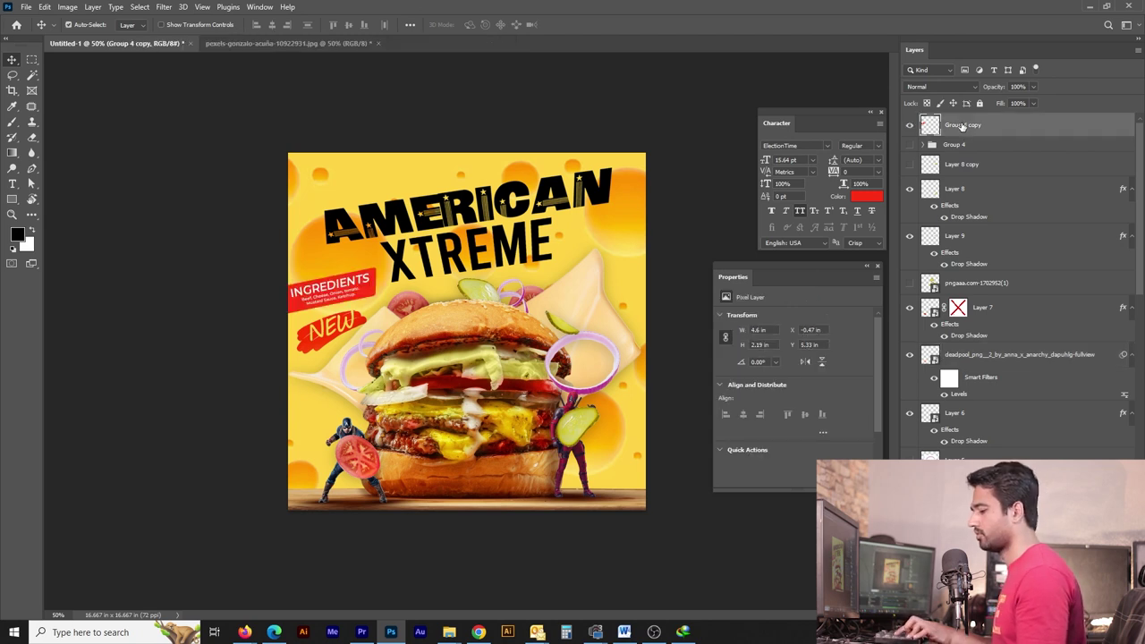
pyautogui.hotkey('ctrl', 'shift', 'alt', 'e')
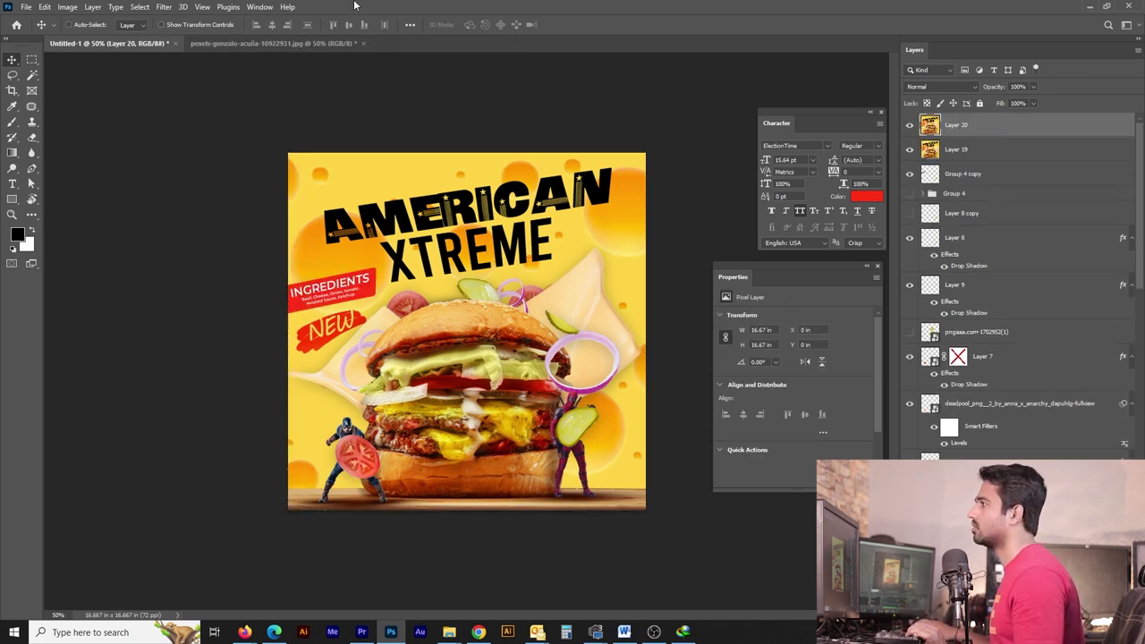
# Step: Grade the merged layer in Camera Raw: Temperature +15, Contrast +21, Clarity +21, Sharpening 71
pyautogui.click(162, 8)
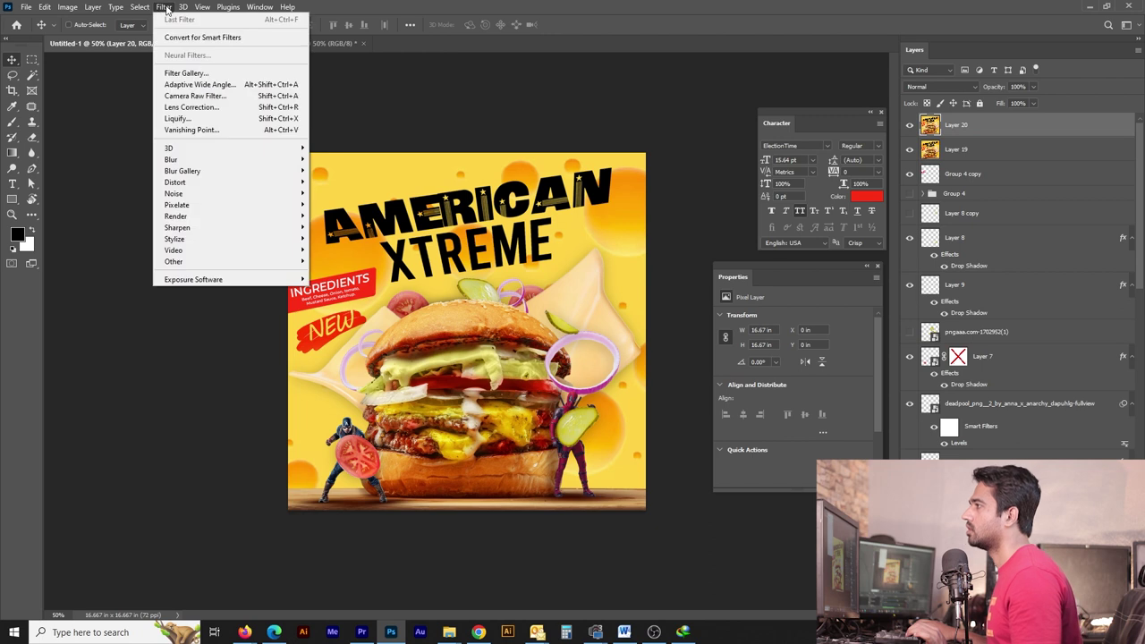
pyautogui.click(180, 98)
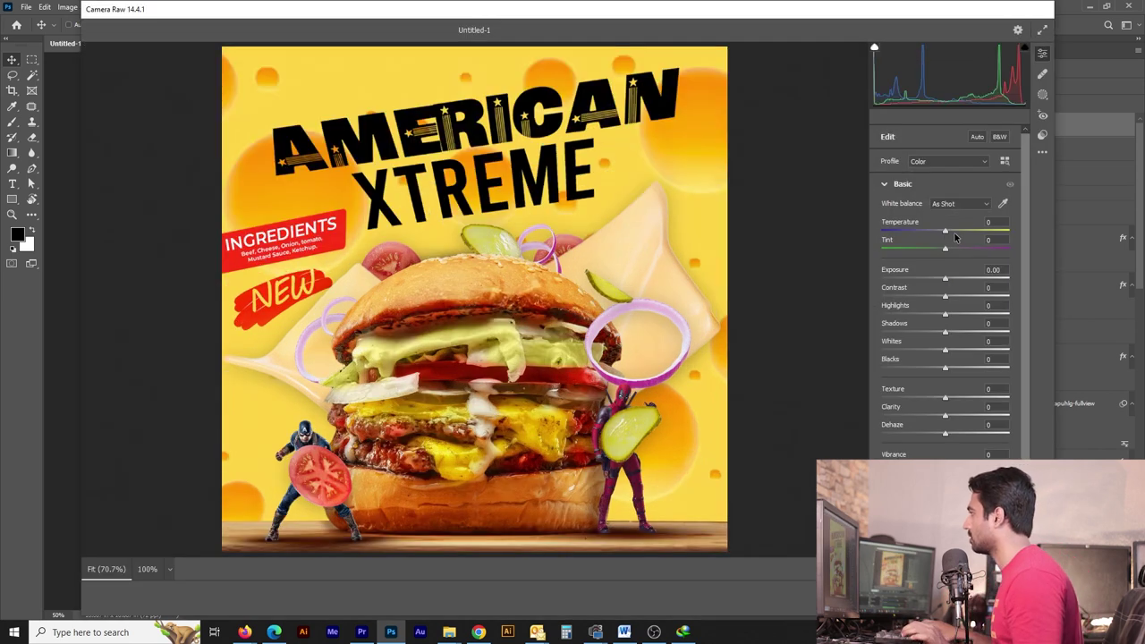
pyautogui.moveTo(945, 230); pyautogui.dragTo(954, 233)
pyautogui.moveTo(945, 296)
pyautogui.mouseDown()
pyautogui.moveTo(958, 296)
pyautogui.moveTo(951, 332)
pyautogui.mouseUp()
pyautogui.moveTo(945, 350); pyautogui.dragTo(938, 368)
pyautogui.moveTo(946, 397)
pyautogui.mouseDown()
pyautogui.moveTo(964, 397)
pyautogui.moveTo(956, 434)
pyautogui.mouseUp()
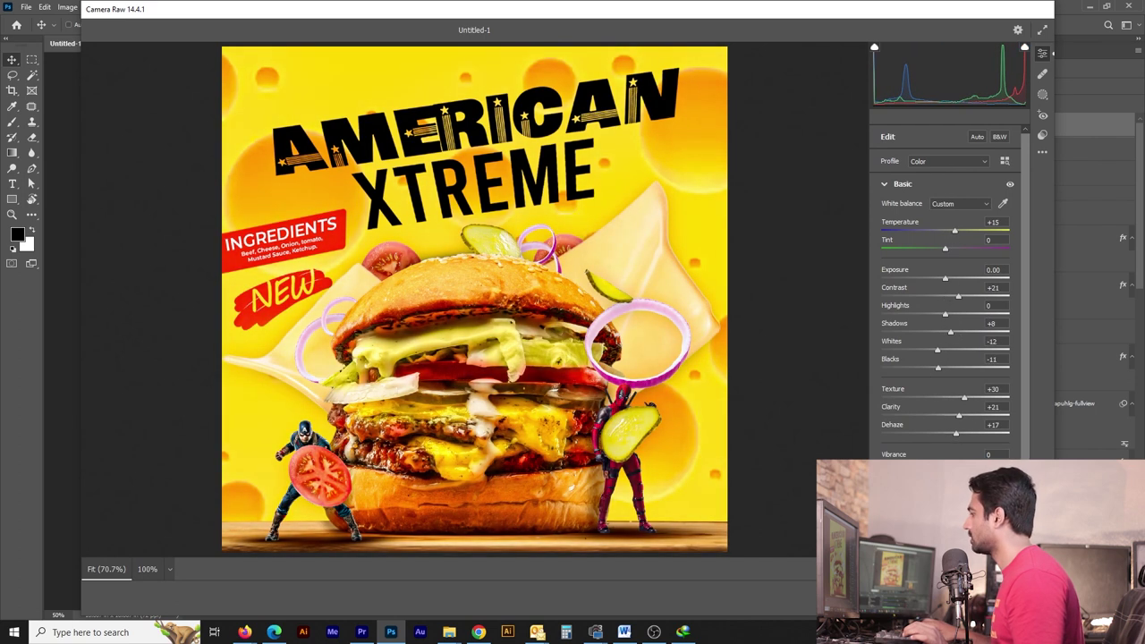
pyautogui.hotkey('ctrl', 'alt', '3')
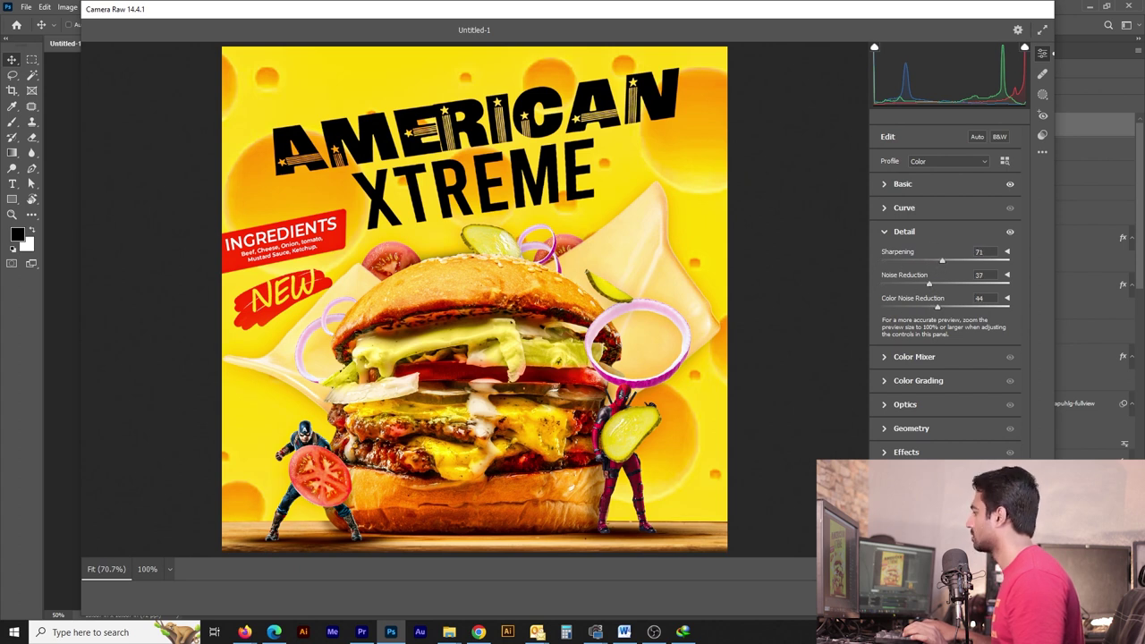
pyautogui.press('Return')
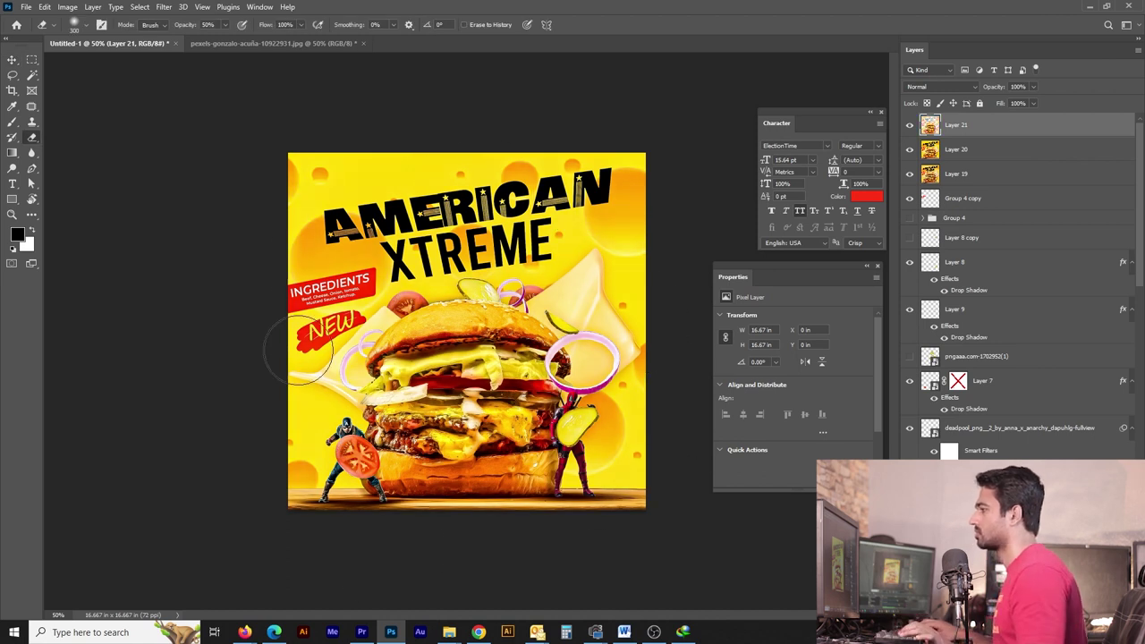
# Step: Remove the merged layers and lower the cheese background opacity to 80%
pyautogui.press('v')
pyautogui.press('Delete')
pyautogui.press('Delete')
pyautogui.press('Delete')
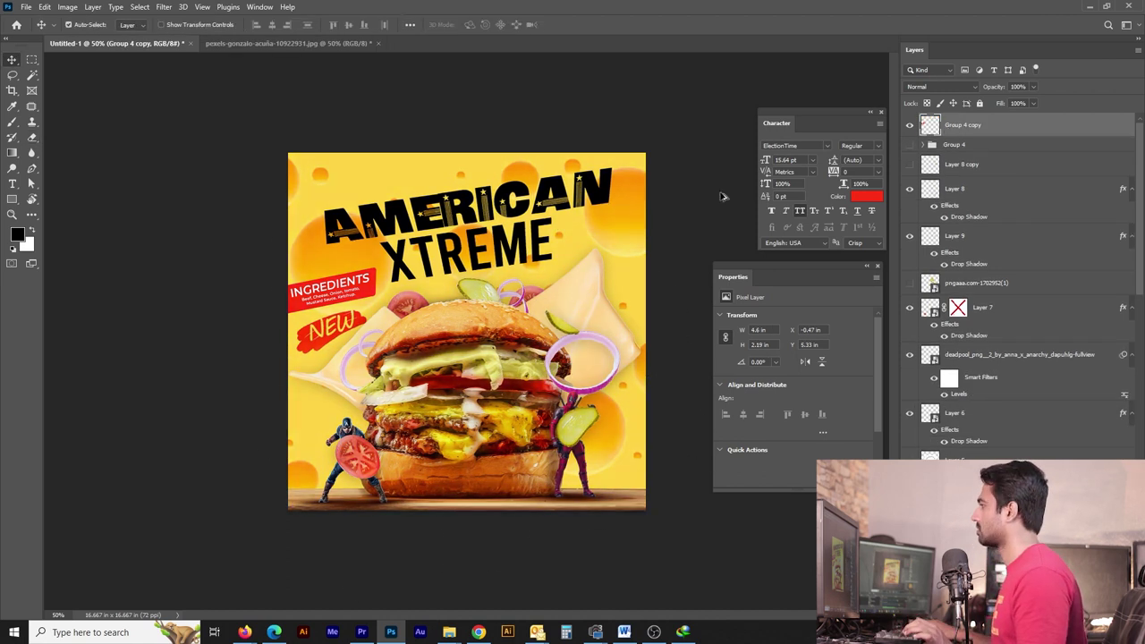
pyautogui.hotkey('ctrl', 'shift', 'alt', 'e')
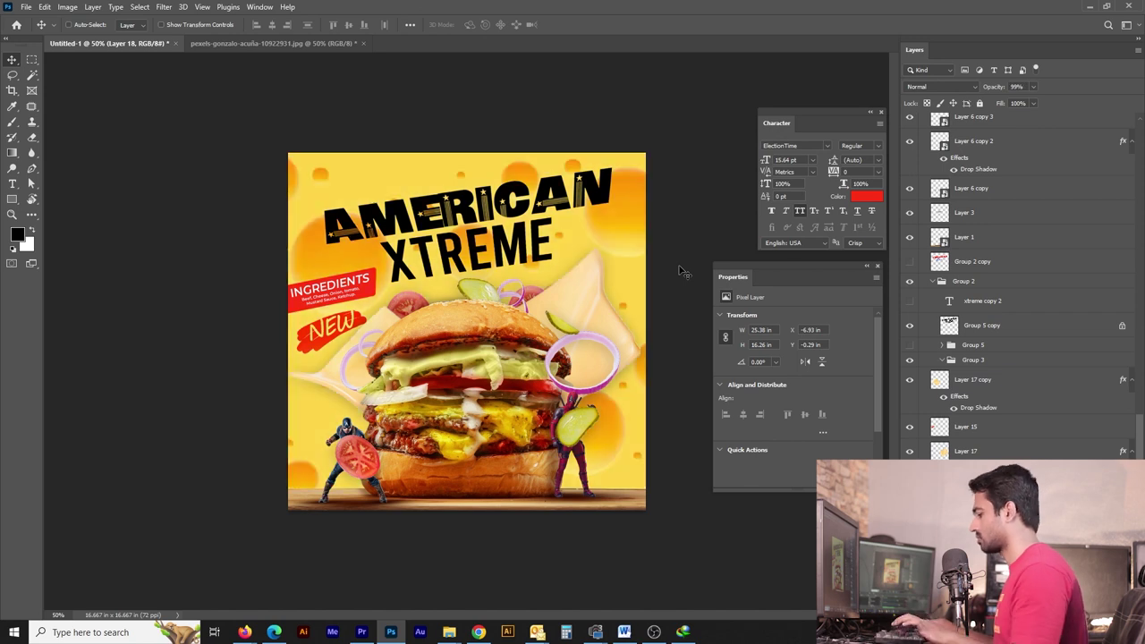
pyautogui.press('8')
# Step: Re-stamp and duplicate the merged poster layer, then view it full-screen on black
pyautogui.hotkey('ctrl', 'shift', 'alt', 'e')
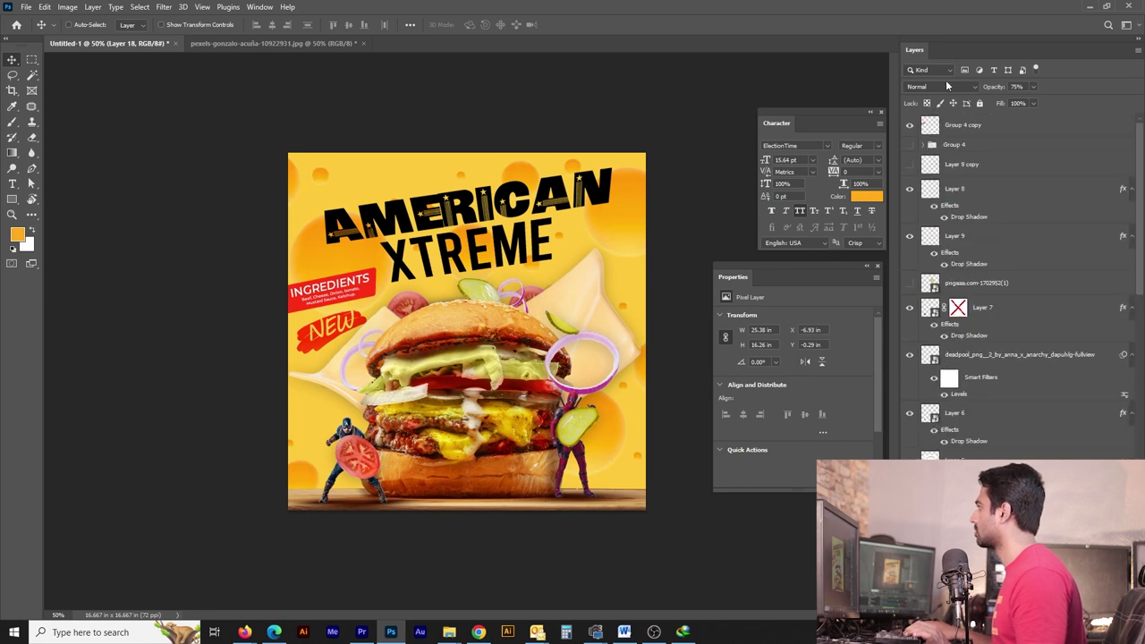
pyautogui.hotkey('ctrl', 'shift', 'alt', 'e')
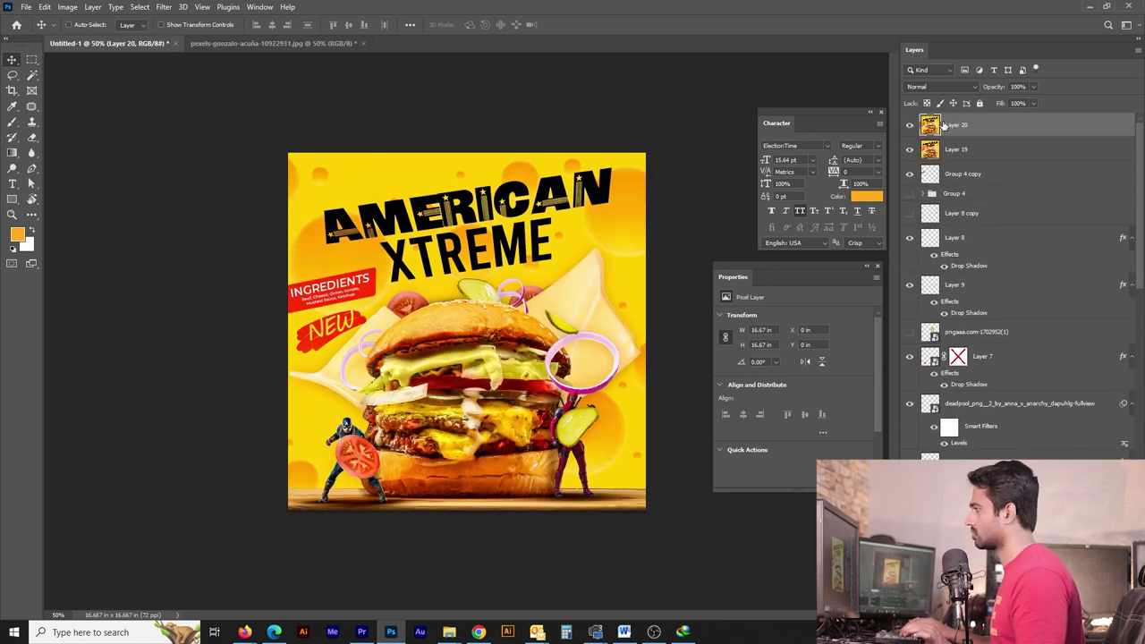
pyautogui.hotkey('ctrl', 'j')
pyautogui.press('e')
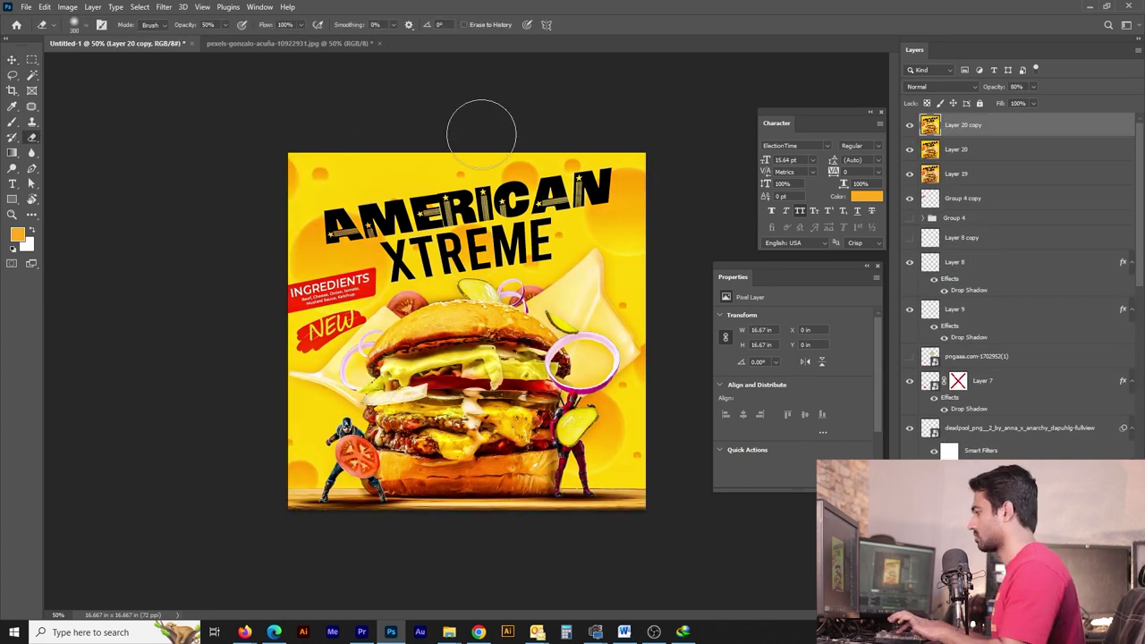
pyautogui.press('v')
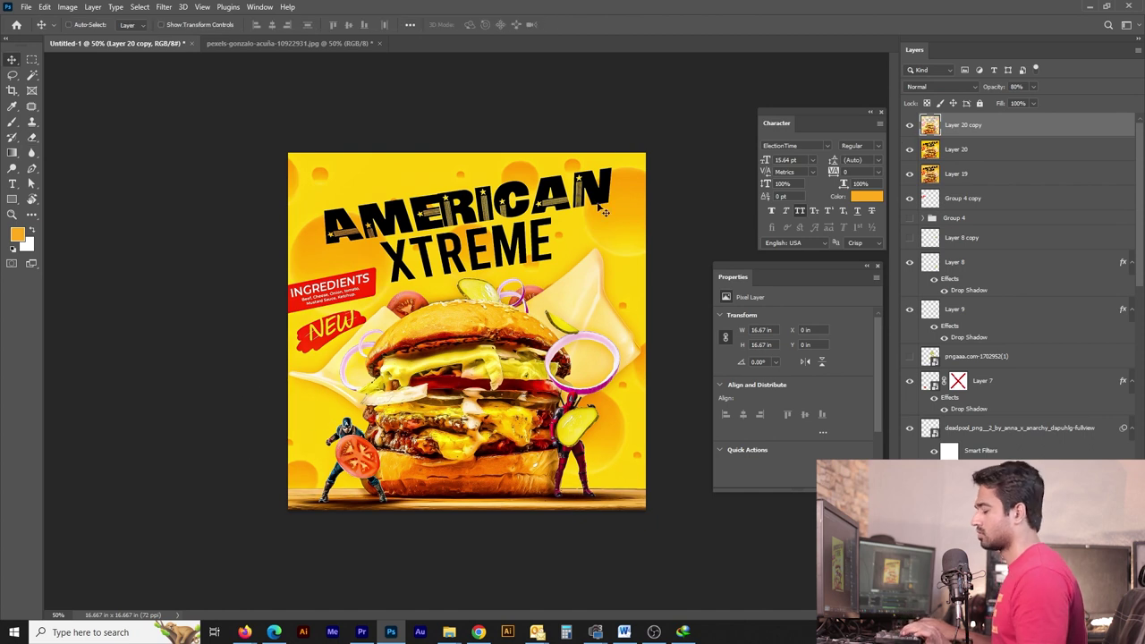
pyautogui.press('f')
pyautogui.press('f')
pyautogui.hotkey('ctrl', '0')
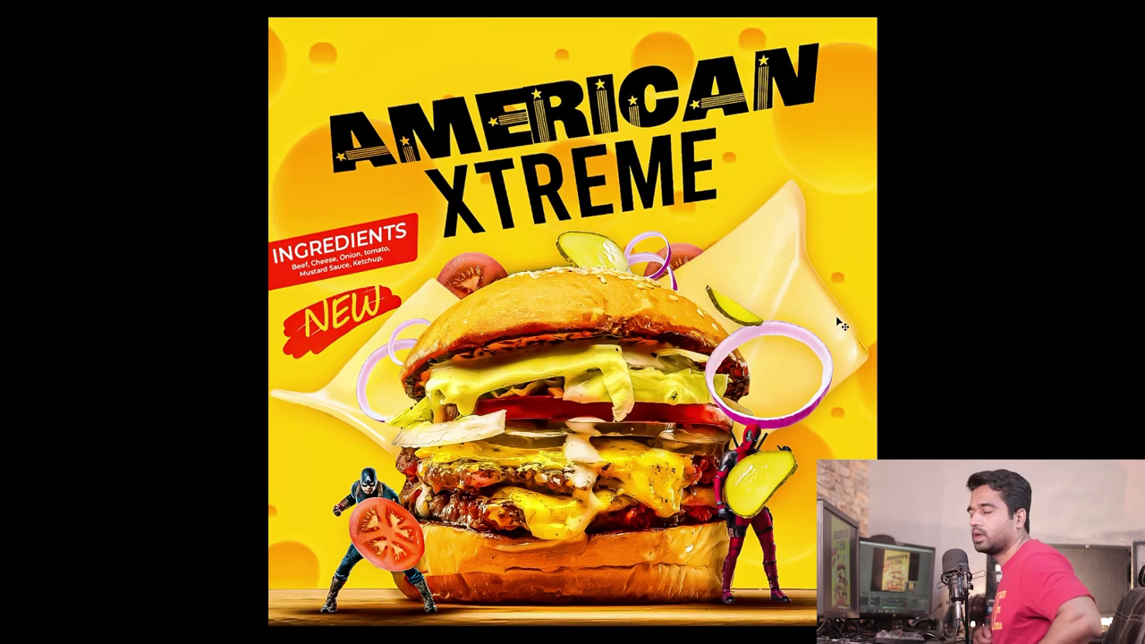